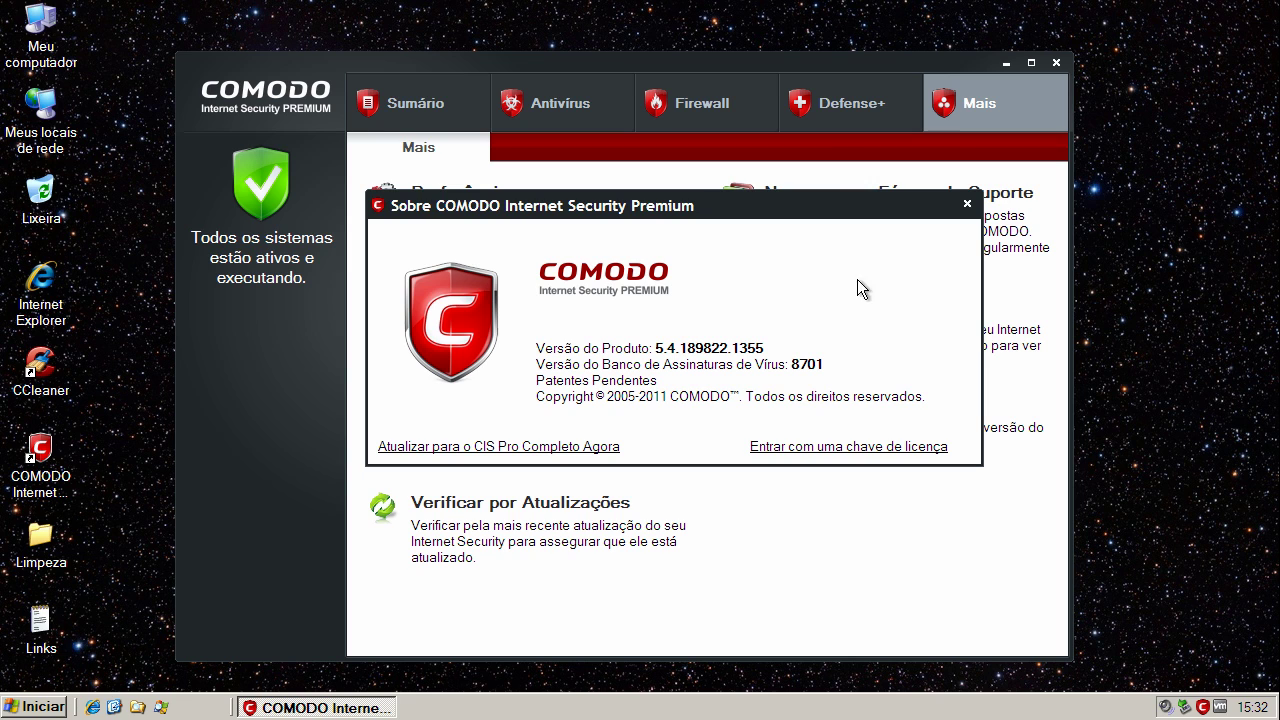
Step: Close the version information and look through the Sumário, Antivírus, Firewall, Defense+ and Mais sections
{"action": "left_click", "coordinate": [967, 204]}
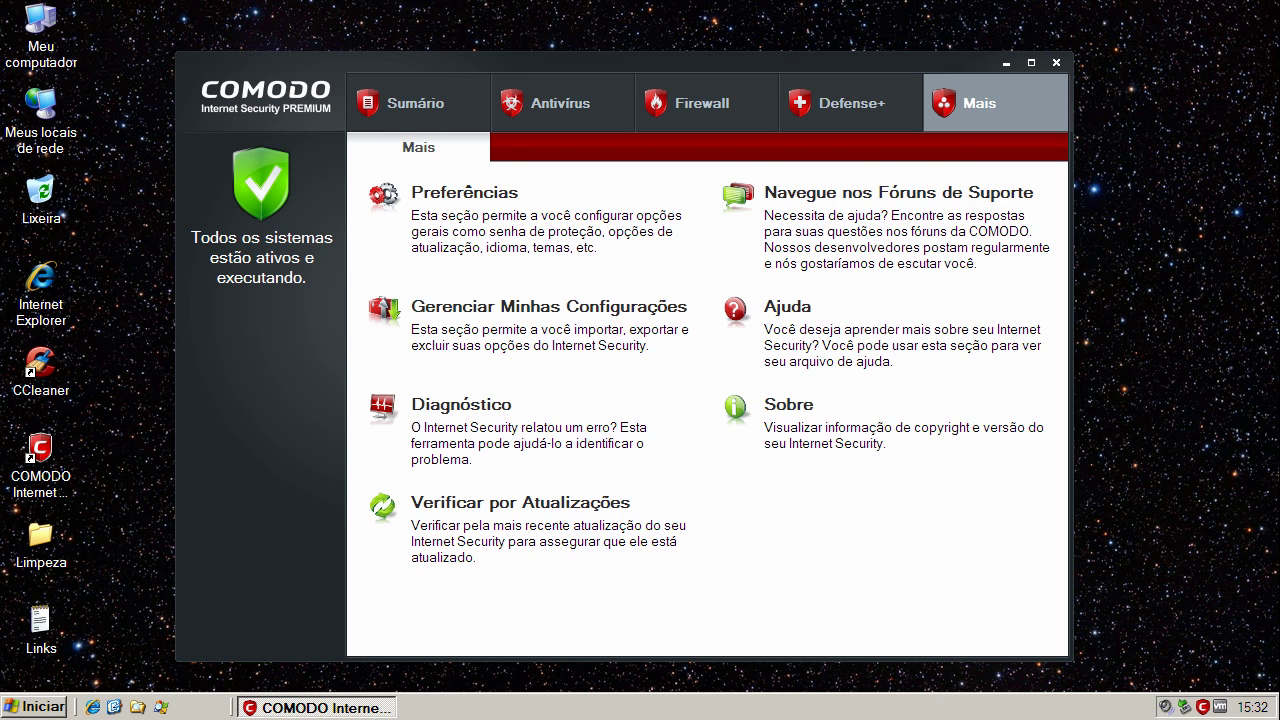
{"action": "left_click", "coordinate": [401, 89]}
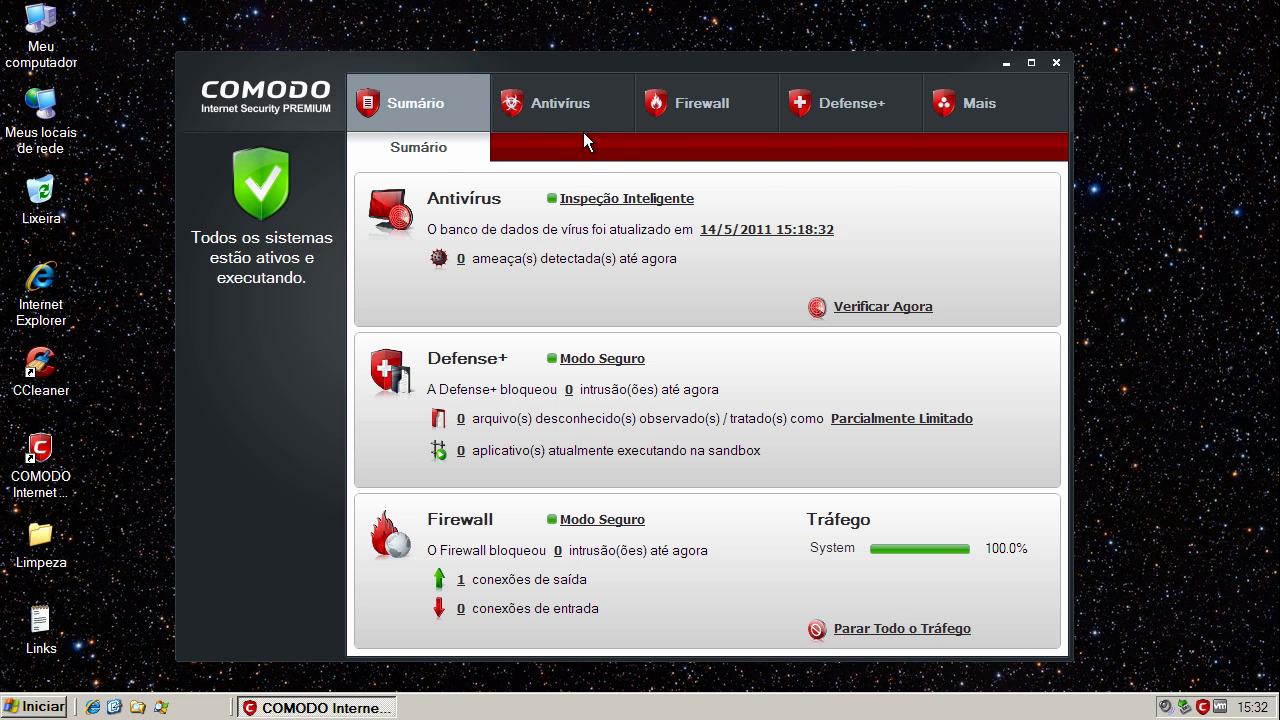
{"action": "left_click", "coordinate": [580, 115]}
{"action": "left_click", "coordinate": [440, 112]}
{"action": "left_click", "coordinate": [686, 103]}
{"action": "left_click", "coordinate": [798, 100]}
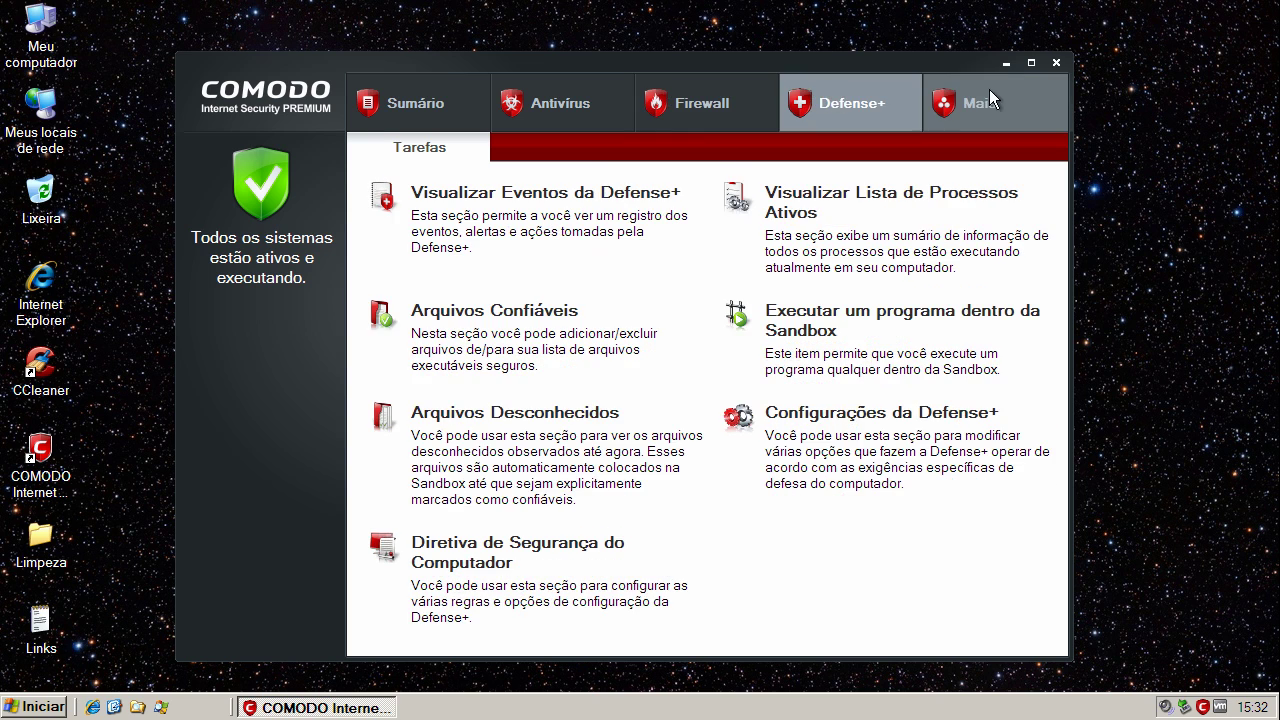
{"action": "left_click", "coordinate": [995, 100]}
{"action": "left_click", "coordinate": [465, 100]}
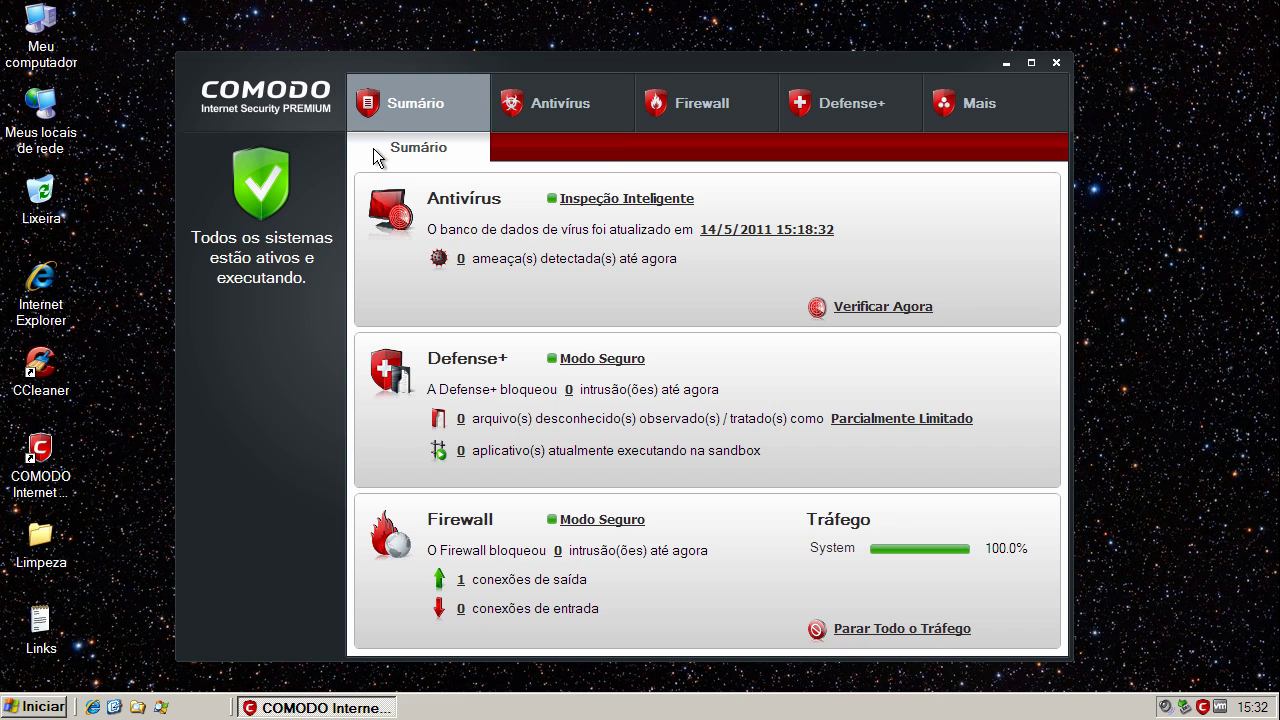
Step: In the antivirus scan settings, enable "Verificar memória ao iniciar" for real-time scanning and set its heuristic level to Média
{"action": "left_click", "coordinate": [586, 117]}
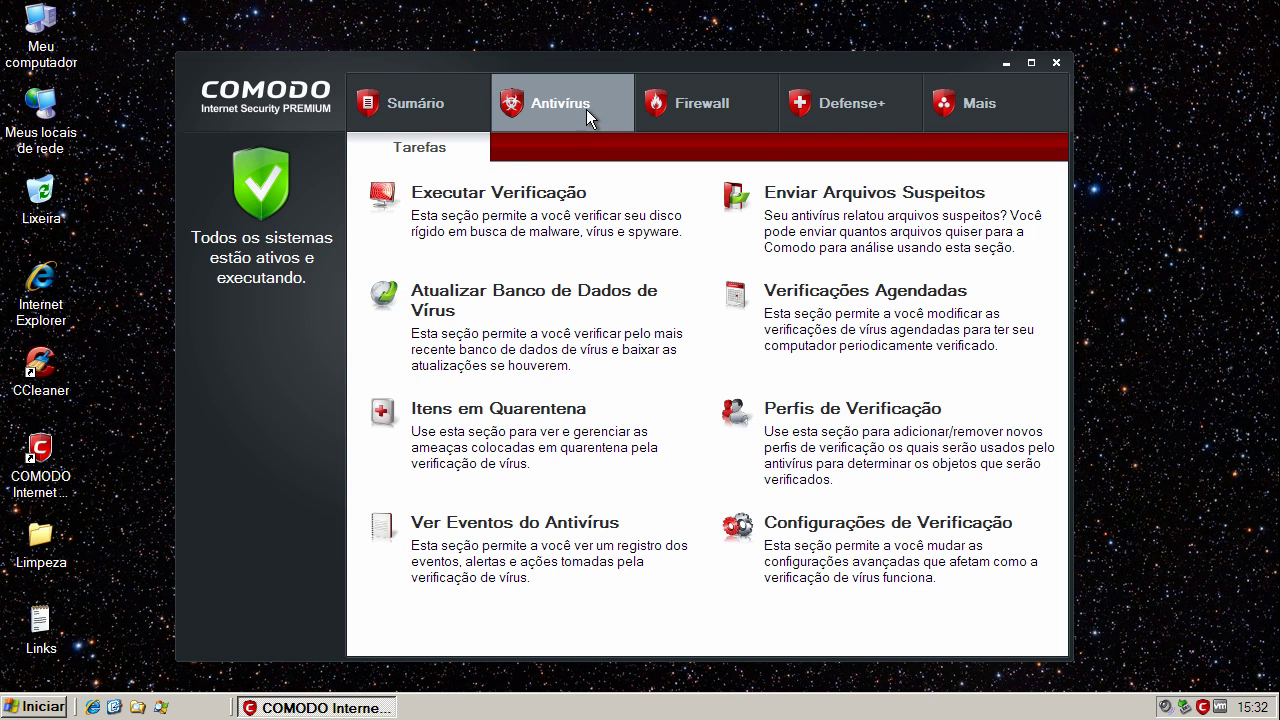
{"action": "left_click", "coordinate": [935, 533]}
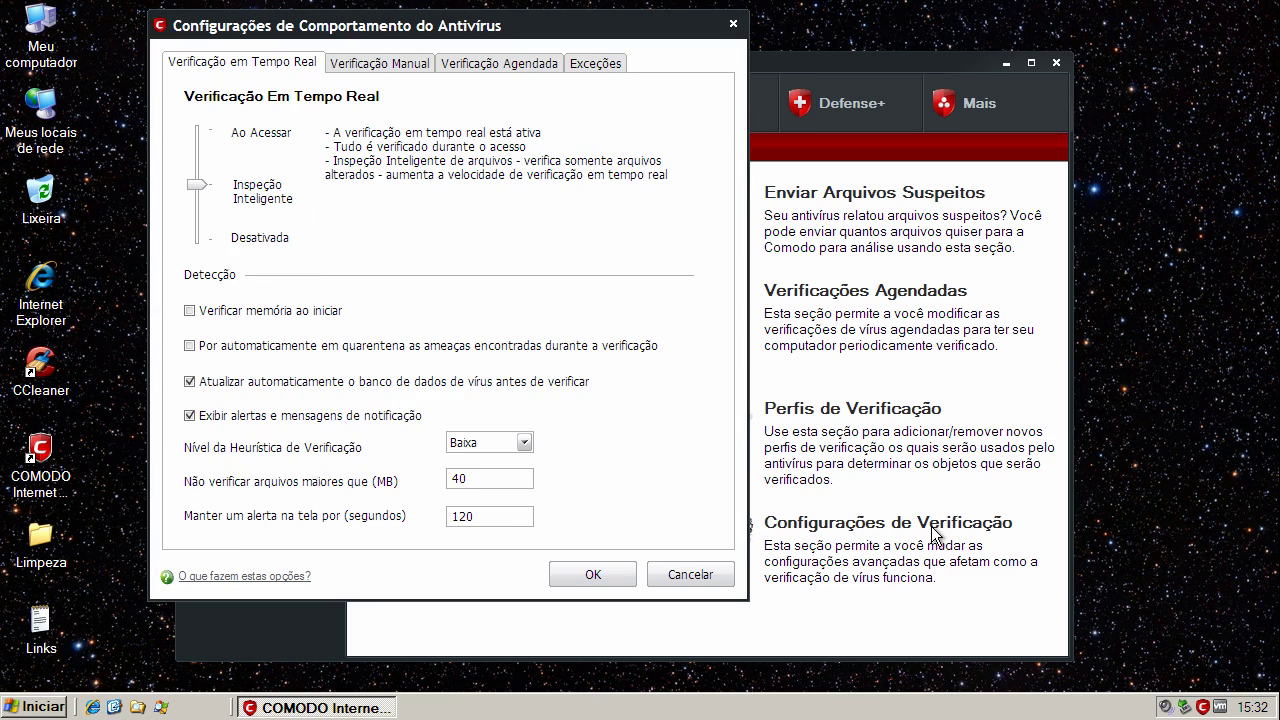
{"action": "left_click", "coordinate": [190, 311]}
{"action": "left_click", "coordinate": [455, 444]}
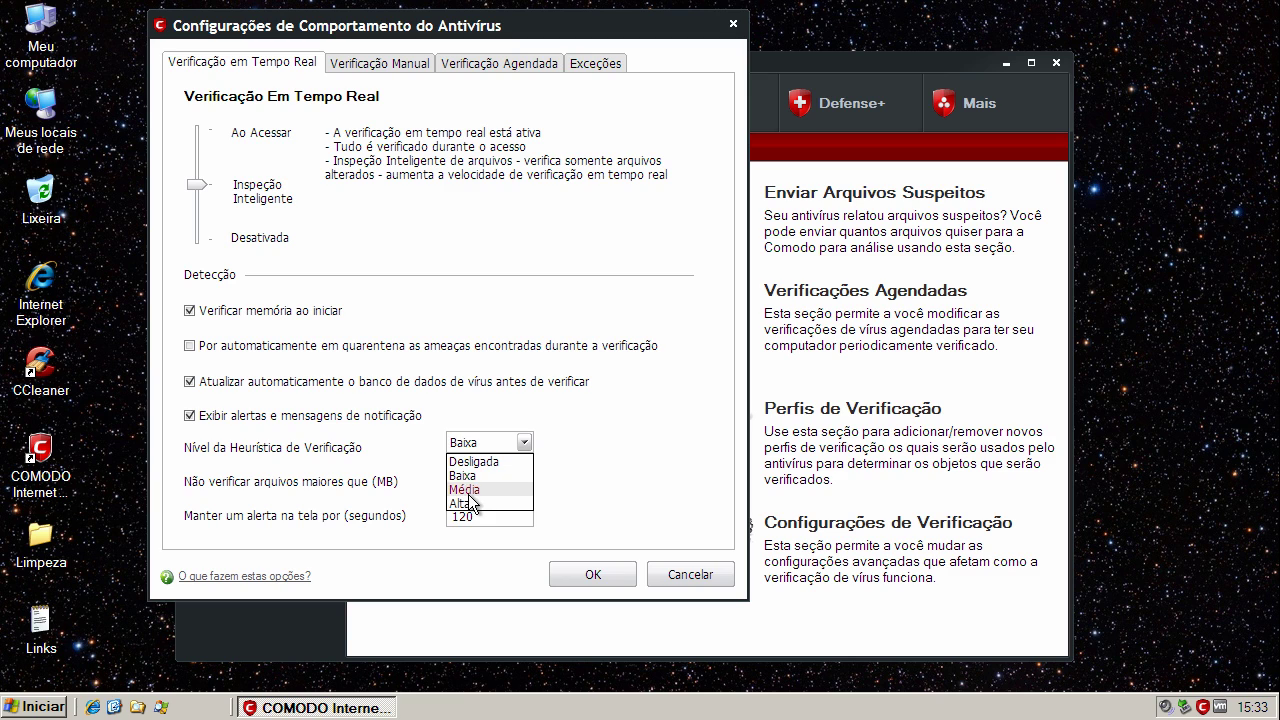
{"action": "left_click", "coordinate": [468, 489]}
Step: For manual scanning, enable cloud scanning, submission of unknown files and rootkit scanning, and set the heuristic level to Média
{"action": "left_click", "coordinate": [373, 64]}
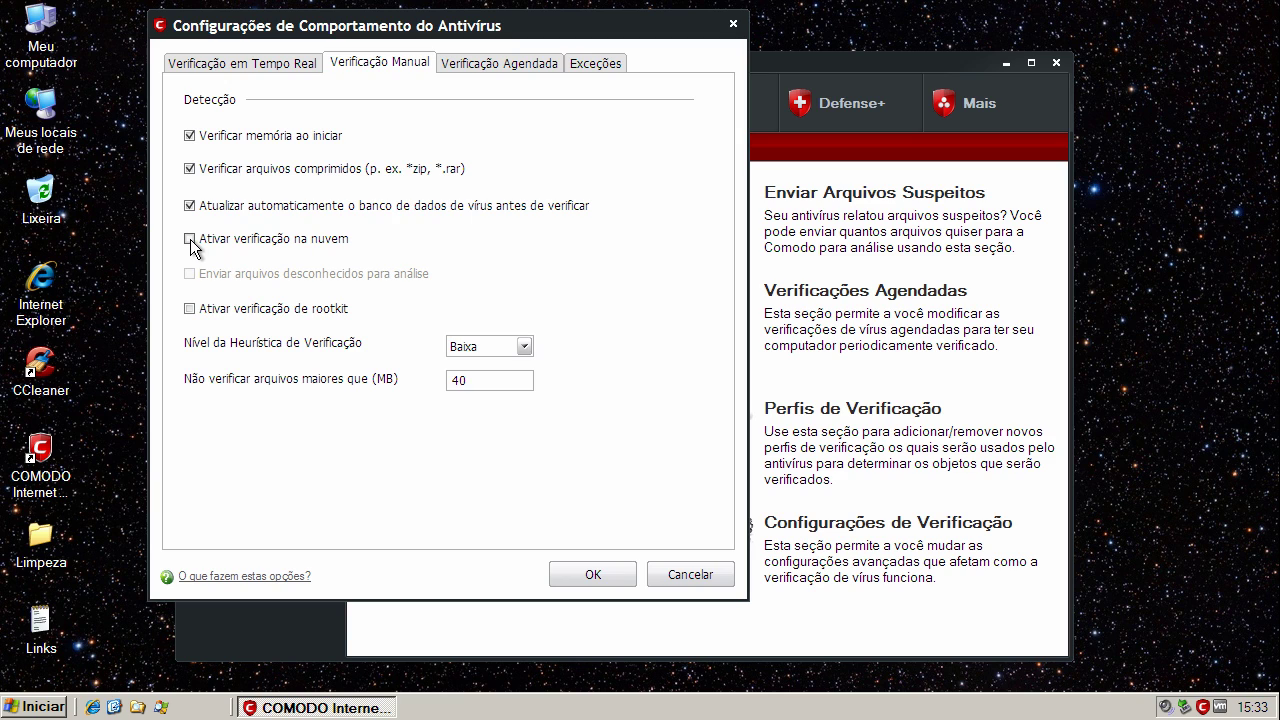
{"action": "left_click", "coordinate": [190, 239]}
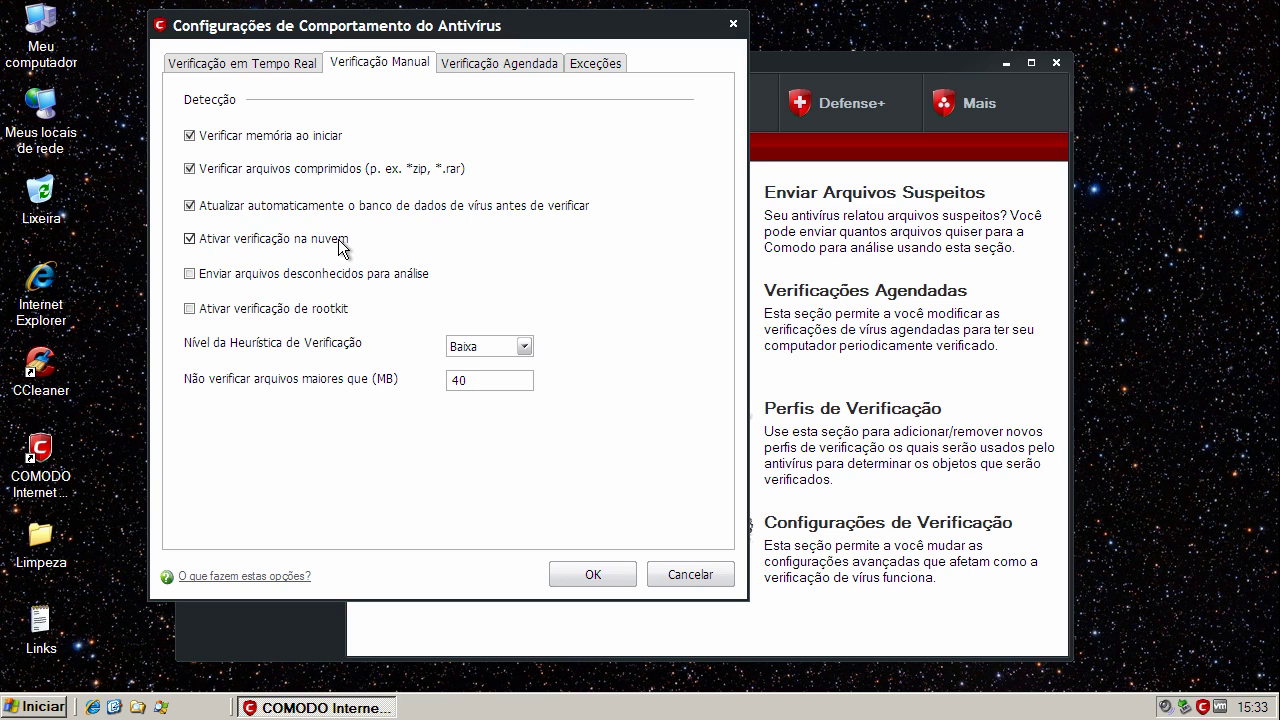
{"action": "left_click", "coordinate": [190, 309]}
{"action": "left_click", "coordinate": [495, 346]}
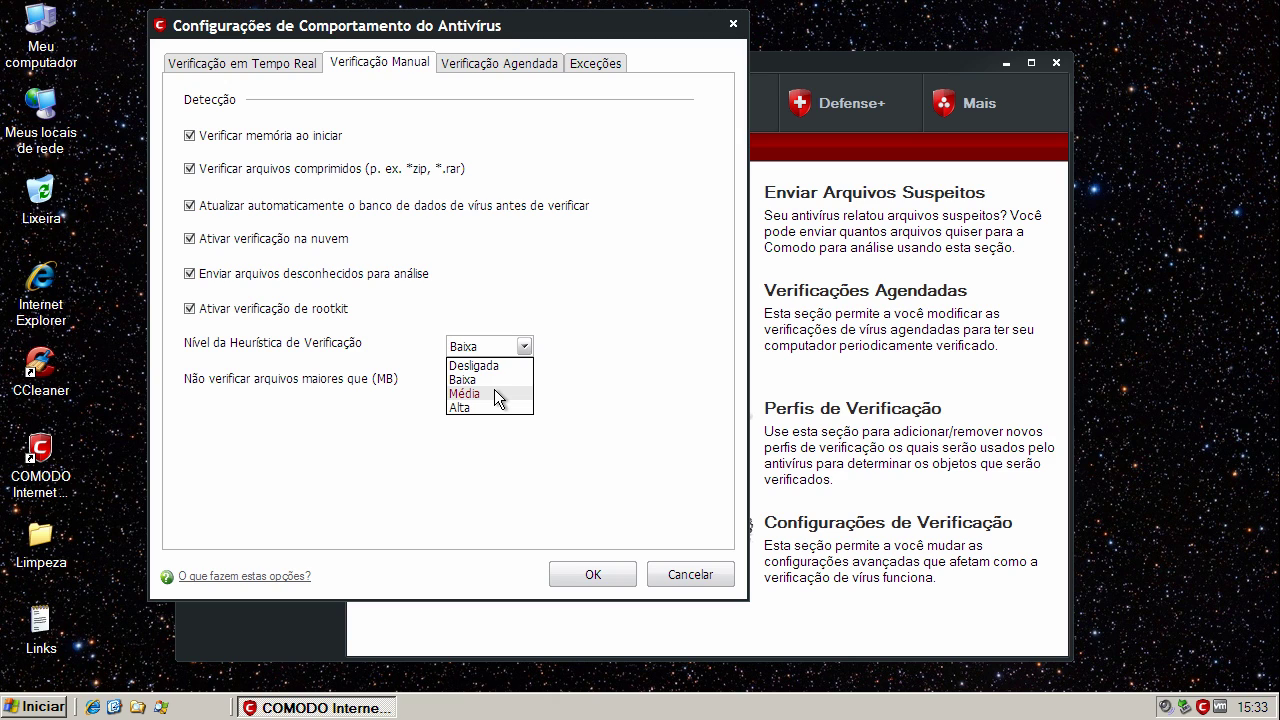
{"action": "left_click", "coordinate": [496, 394]}
Step: For scheduled scanning, enable cloud scanning, unknown-file submission and rootkit scanning, set heuristics to Média, and apply the antivirus settings
{"action": "left_click", "coordinate": [476, 64]}
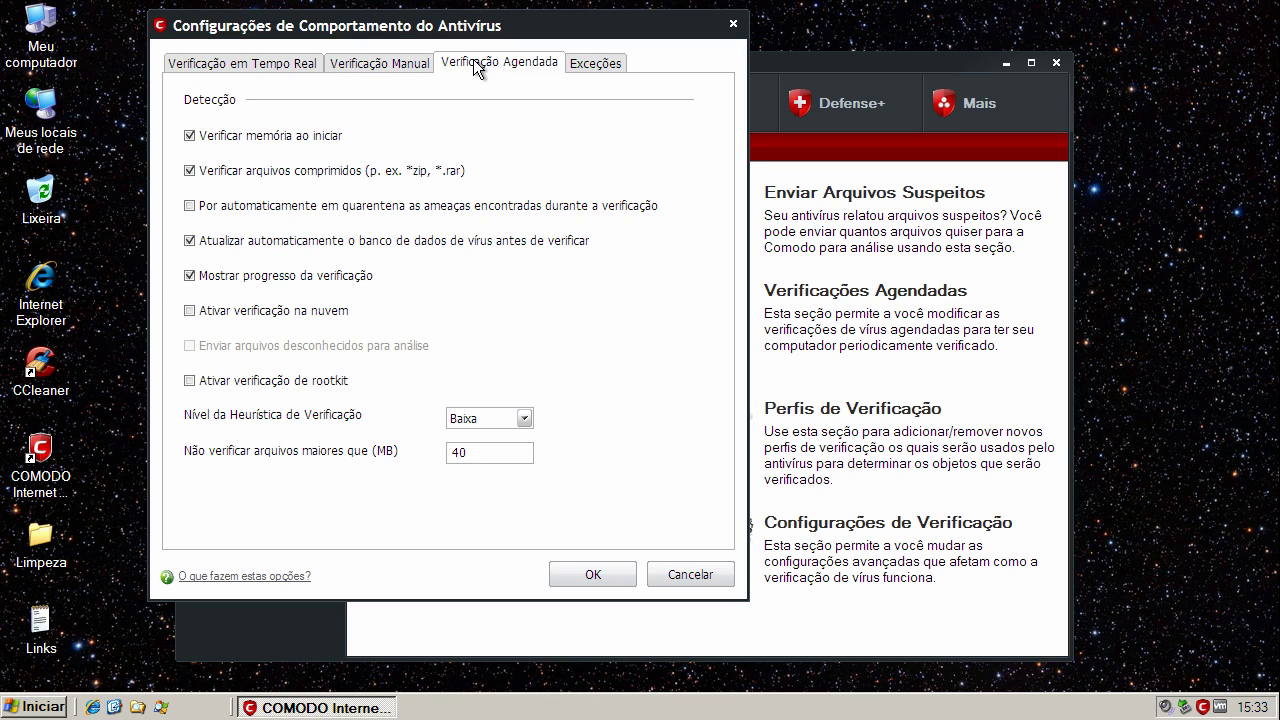
{"action": "left_click", "coordinate": [192, 312]}
{"action": "left_click", "coordinate": [195, 346]}
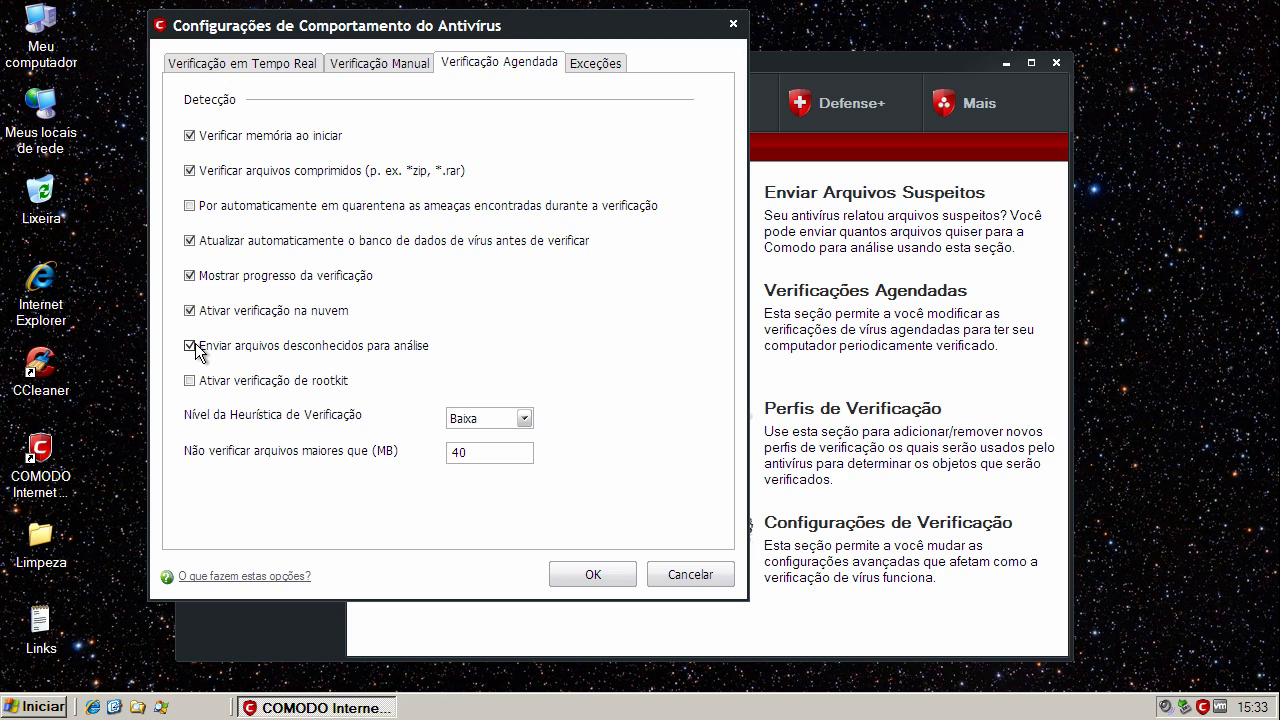
{"action": "left_click", "coordinate": [190, 381]}
{"action": "left_click", "coordinate": [496, 420]}
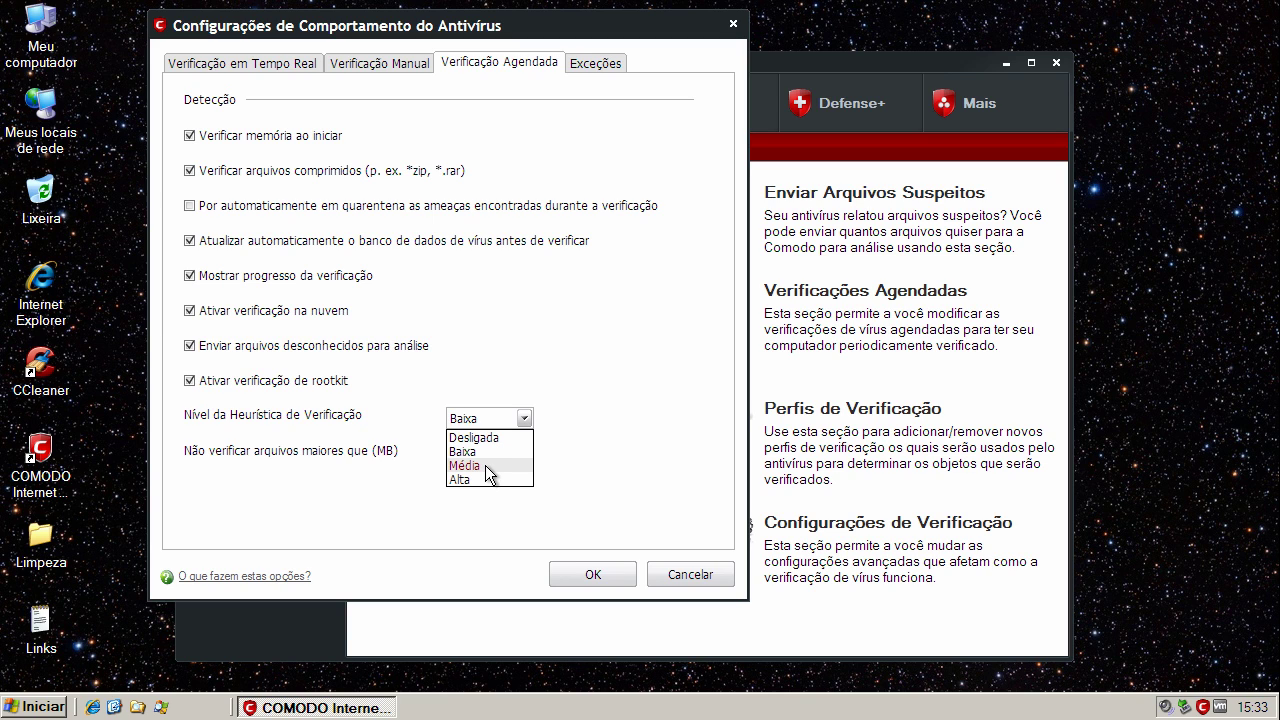
{"action": "left_click", "coordinate": [485, 465]}
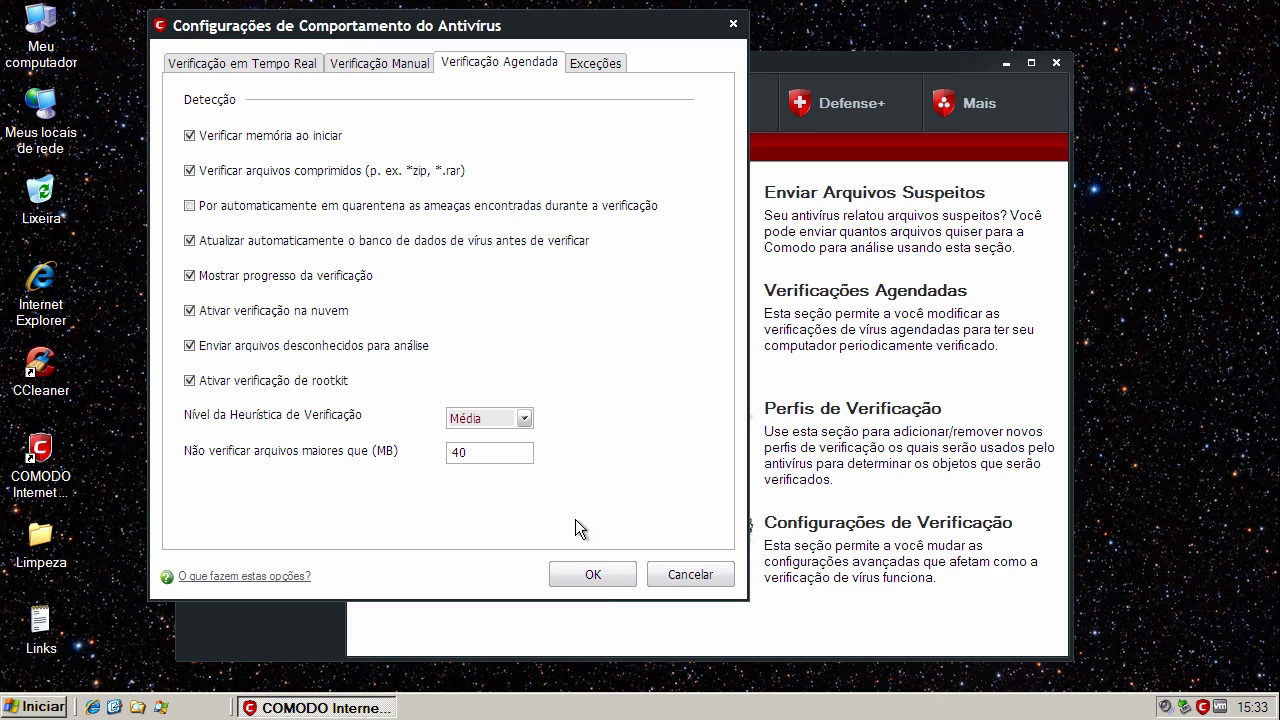
{"action": "left_click", "coordinate": [594, 574]}
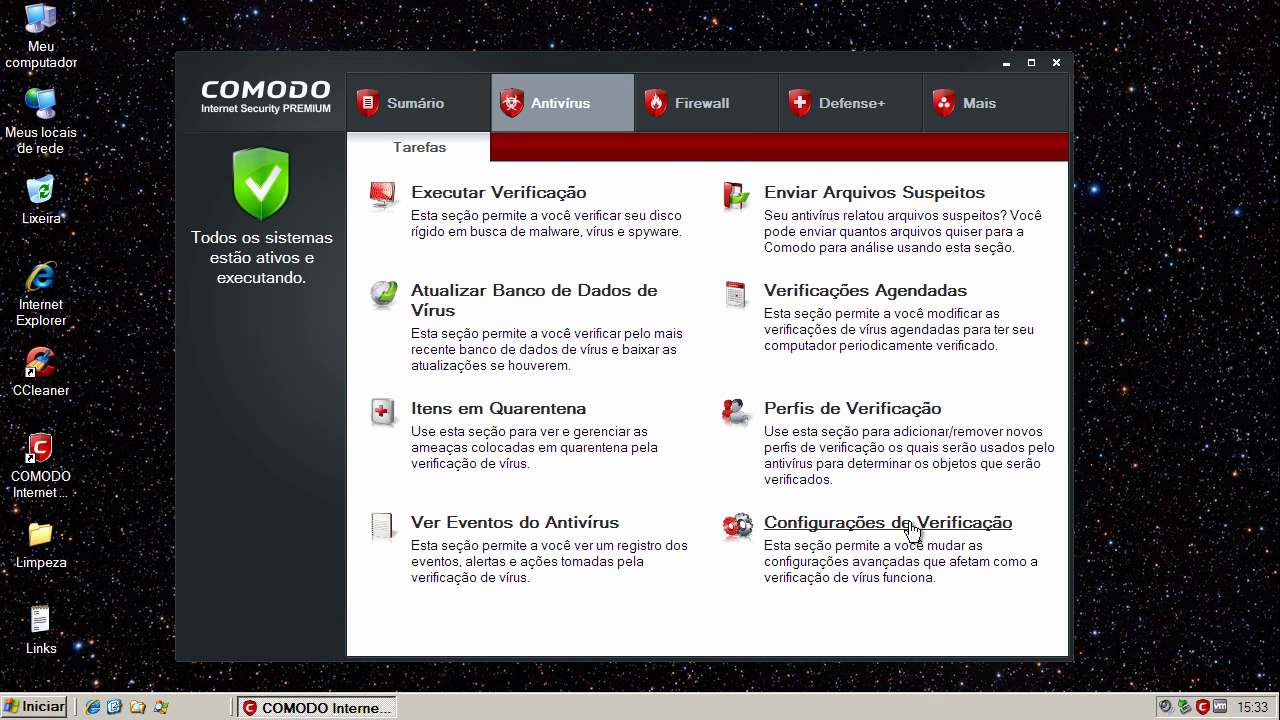
Step: Reopen the antivirus scan settings and review the real-time, manual and scheduled scanning options
{"action": "left_click", "coordinate": [908, 522]}
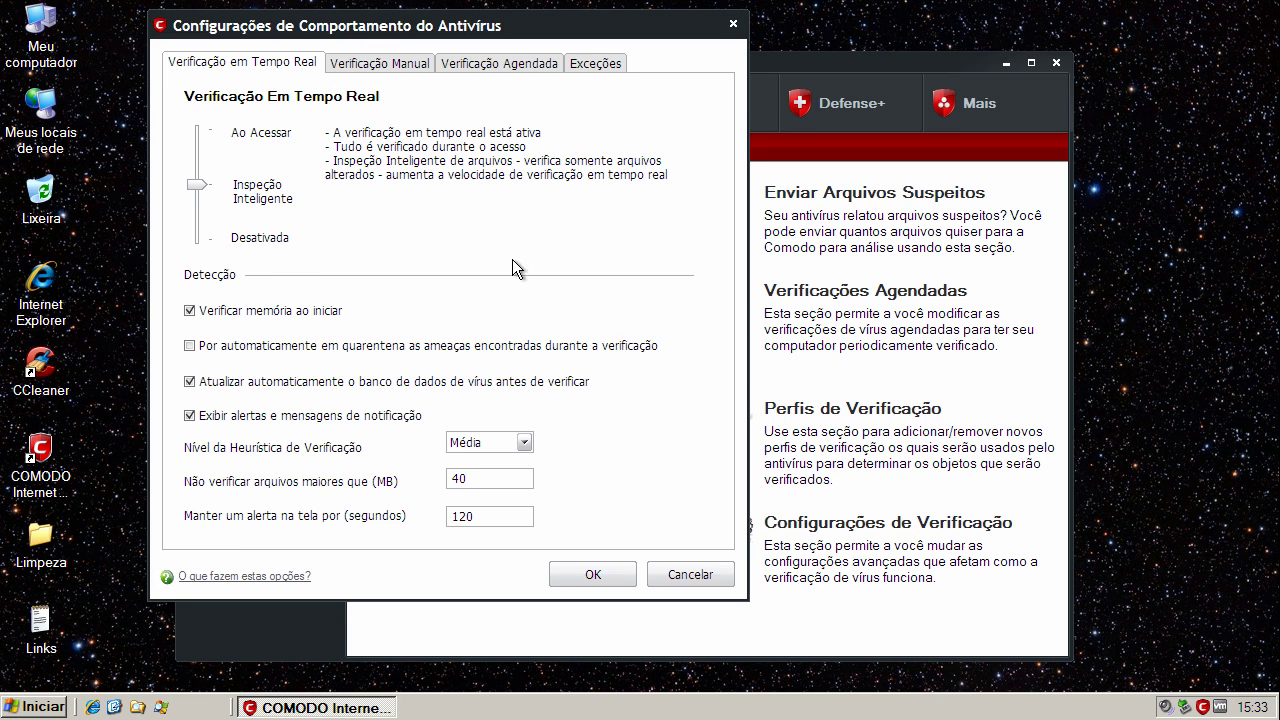
{"action": "left_click", "coordinate": [395, 67]}
{"action": "left_click", "coordinate": [513, 66]}
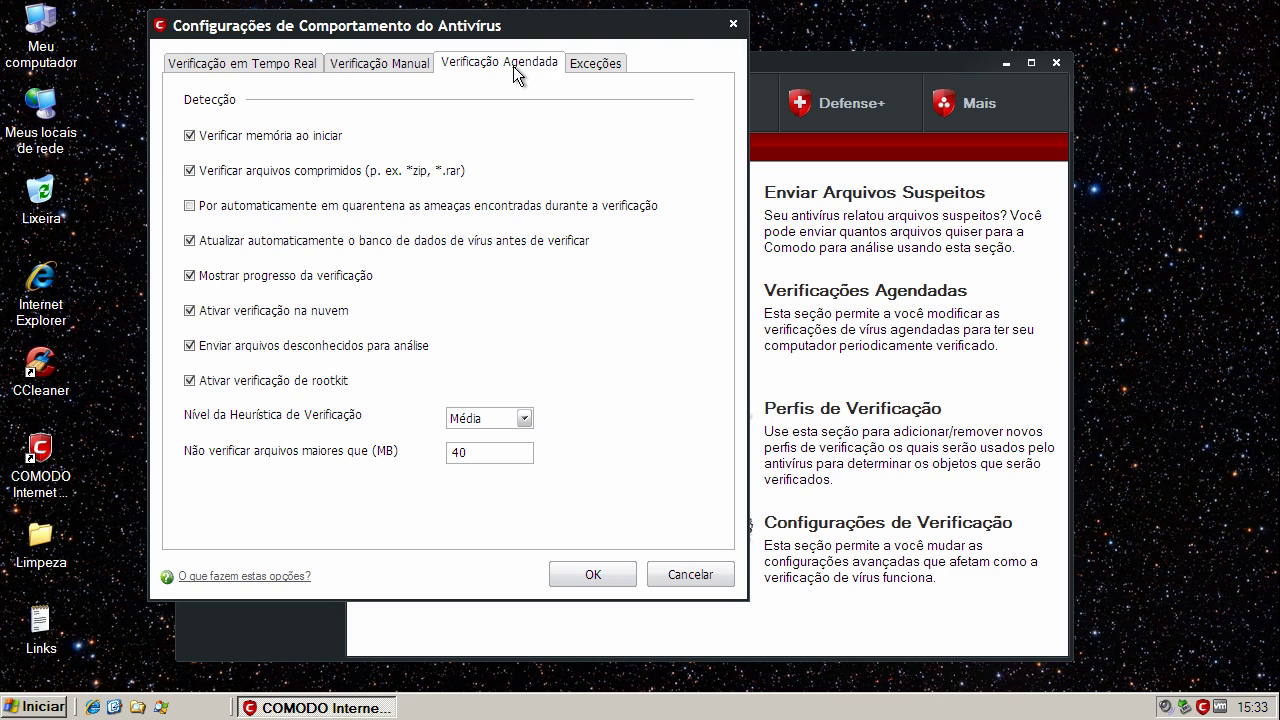
{"action": "left_click", "coordinate": [380, 66]}
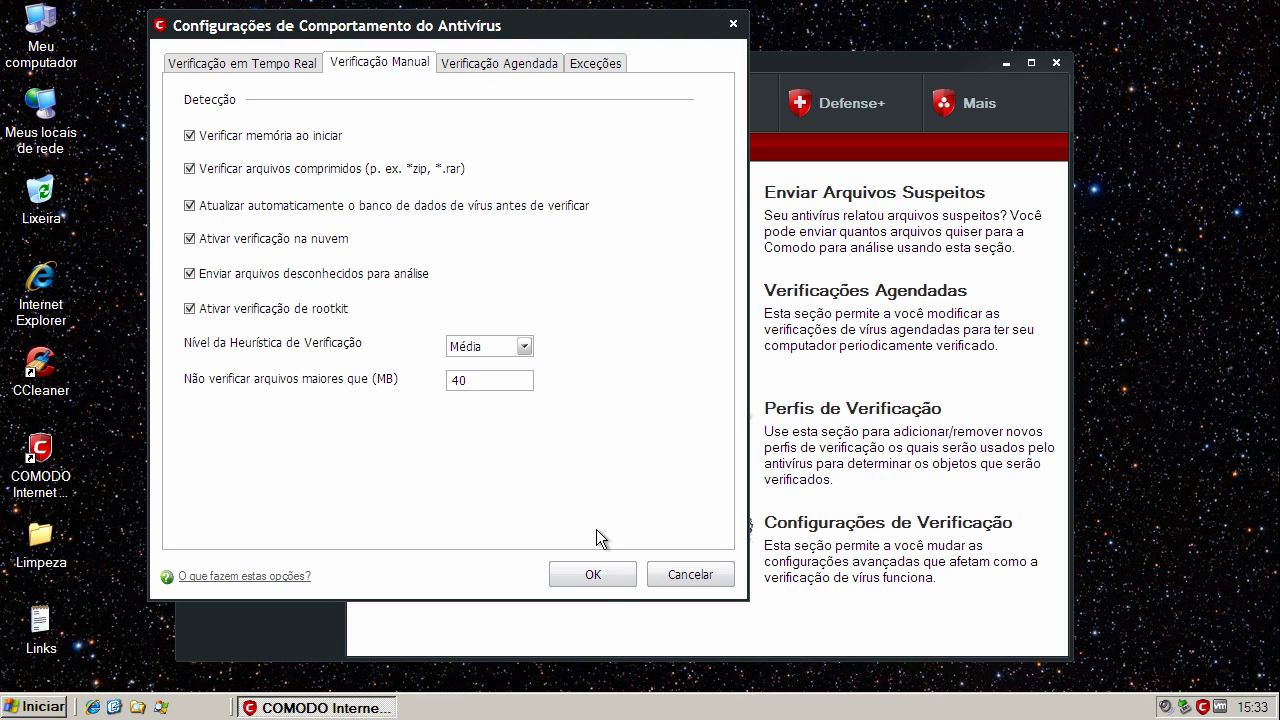
{"action": "left_click", "coordinate": [596, 575]}
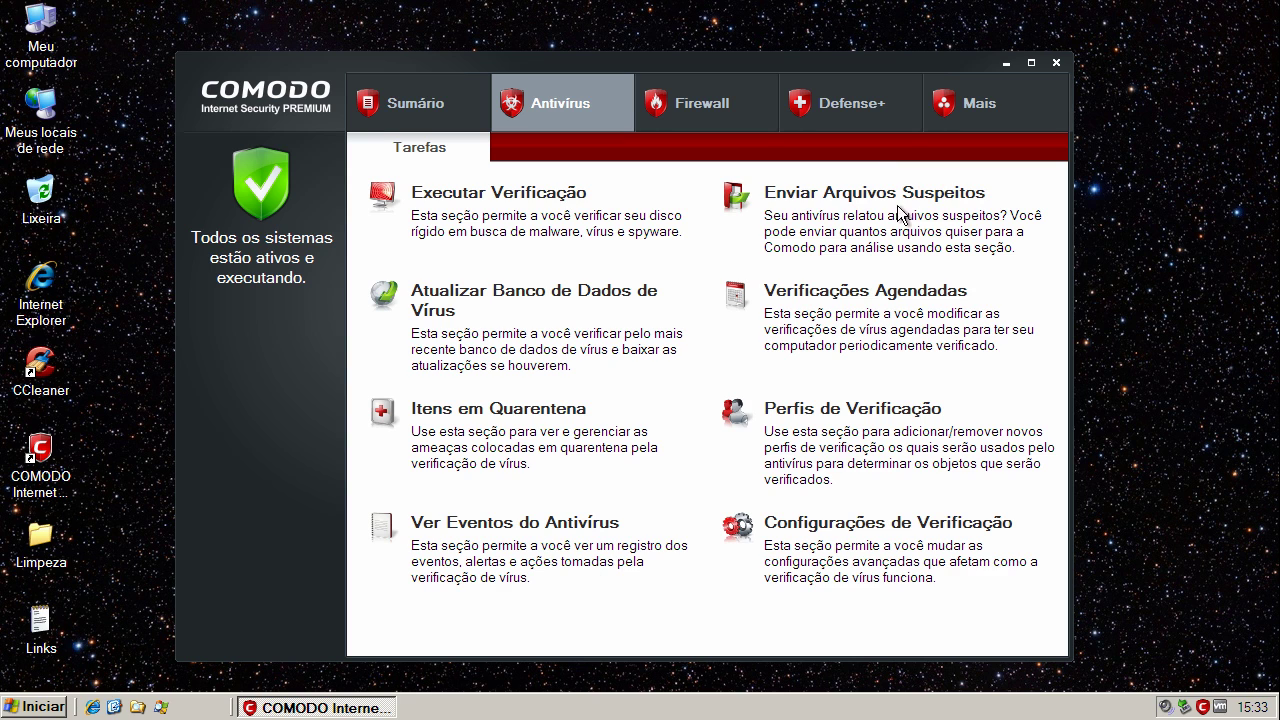
Step: In the Defense+ execution control settings, set unrecognized files to be treated as Limitado and apply the change
{"action": "left_click", "coordinate": [862, 110]}
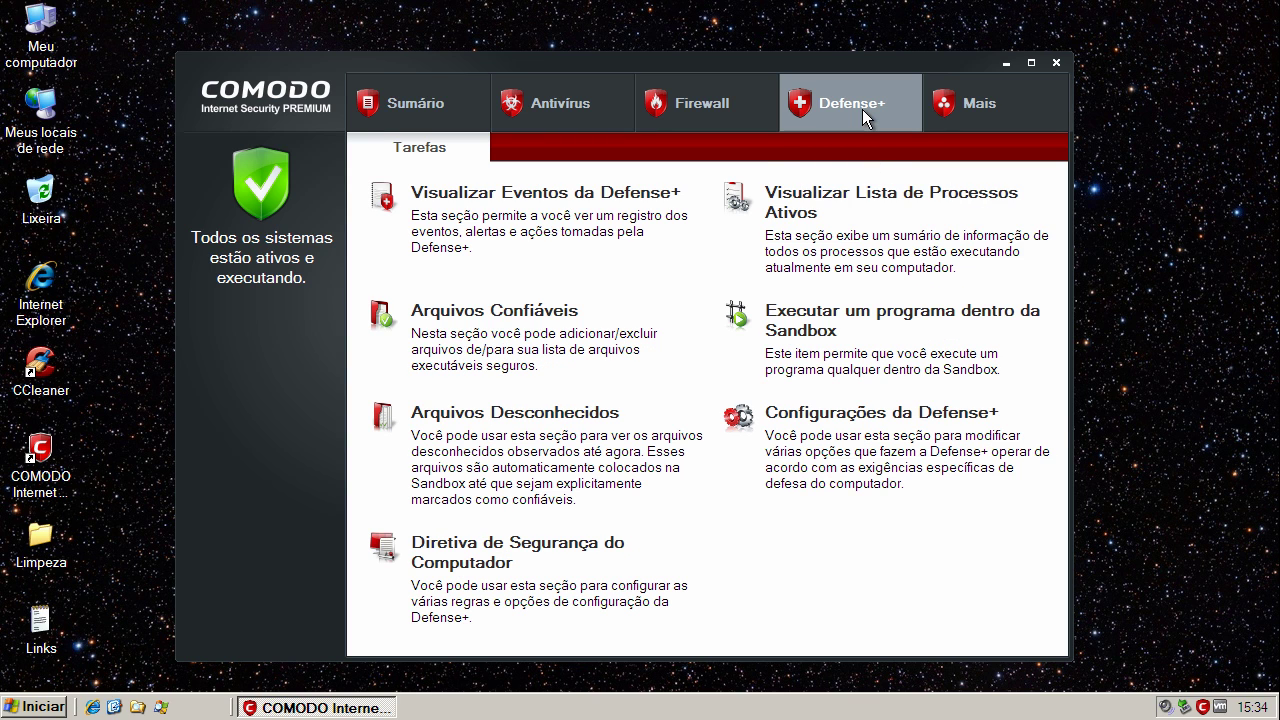
{"action": "left_click", "coordinate": [868, 413]}
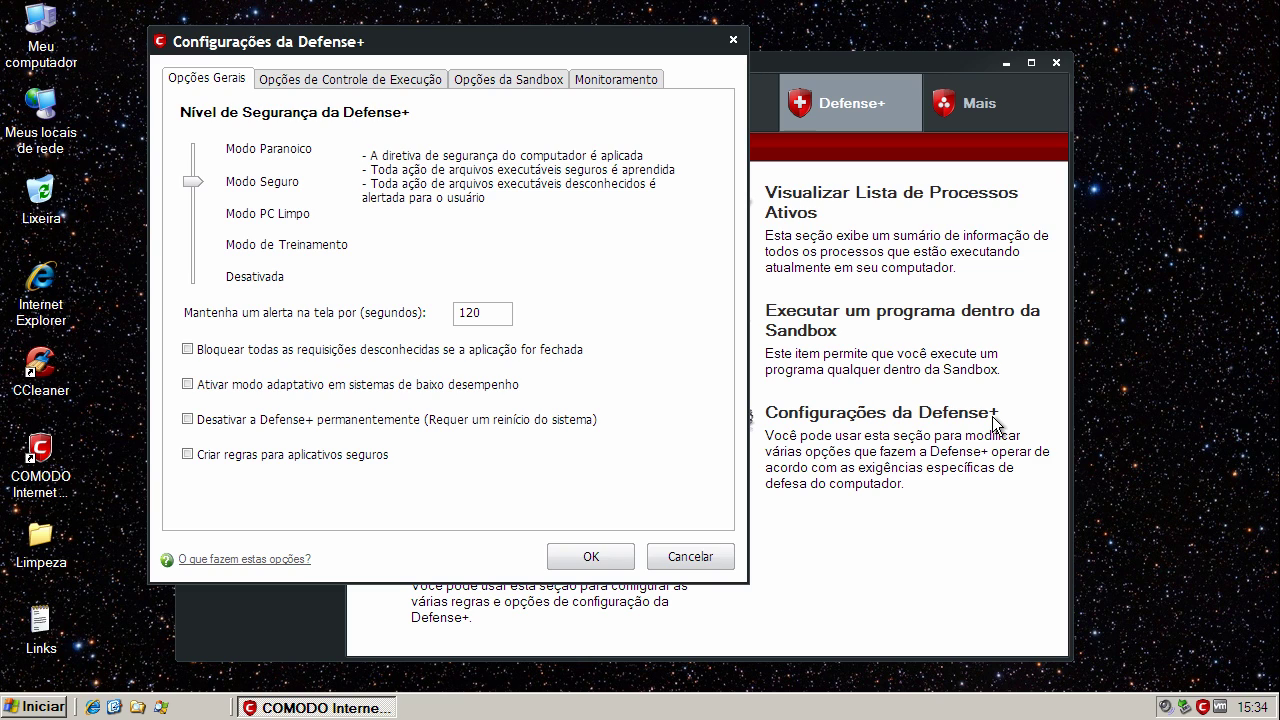
{"action": "left_click", "coordinate": [338, 84]}
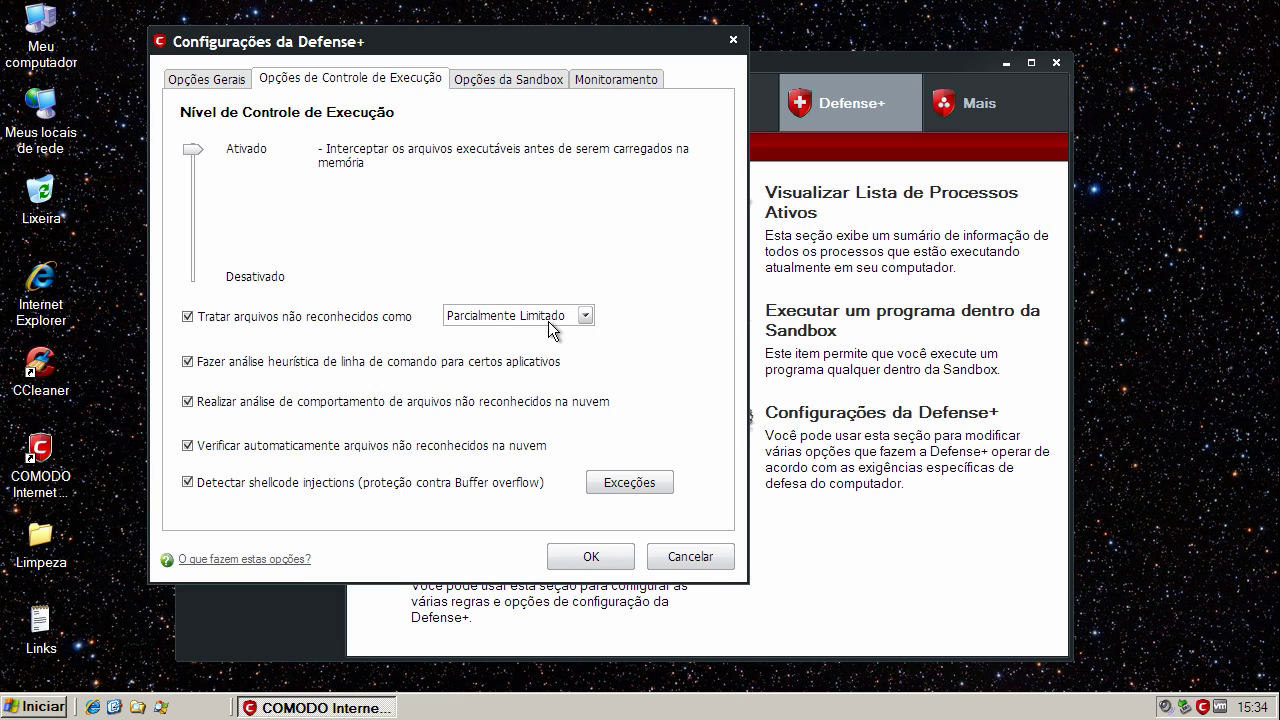
{"action": "left_click", "coordinate": [583, 318]}
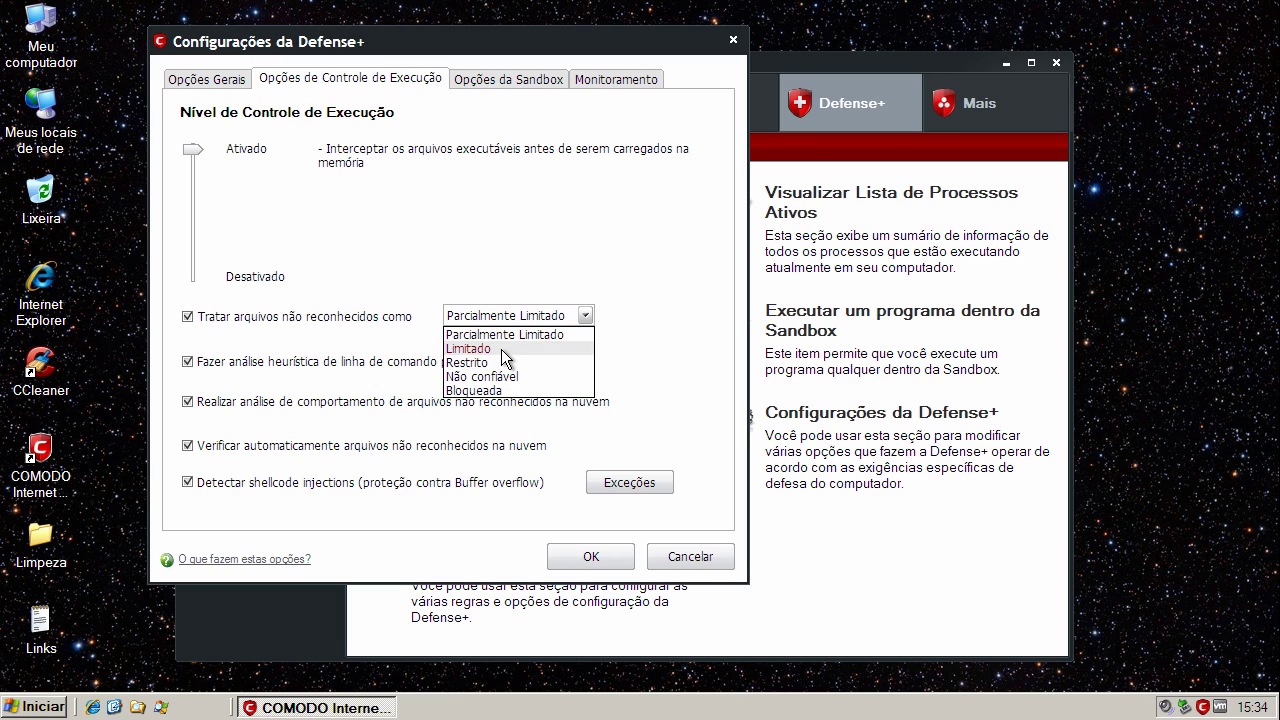
{"action": "left_click", "coordinate": [501, 347]}
{"action": "left_click", "coordinate": [591, 558]}
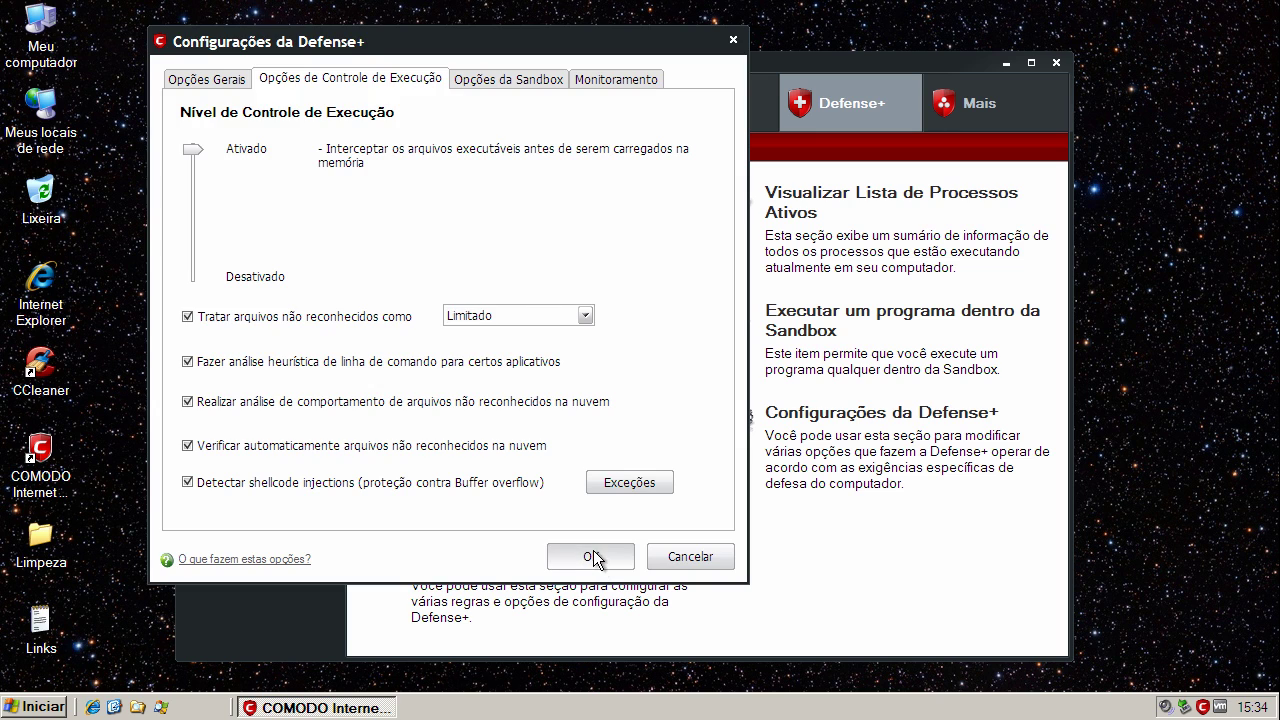
Step: Reopen the Defense+ settings and check how the execution control options treat unrecognized files
{"action": "left_click", "coordinate": [834, 426]}
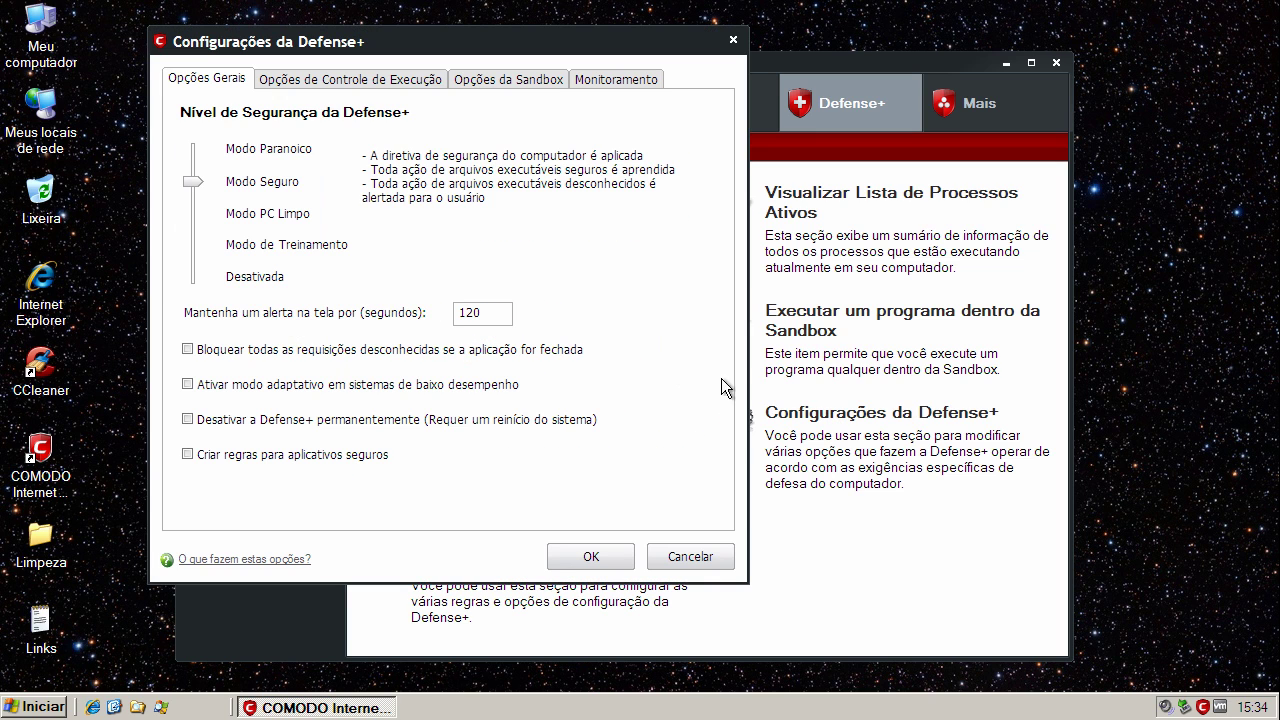
{"action": "left_click", "coordinate": [356, 85]}
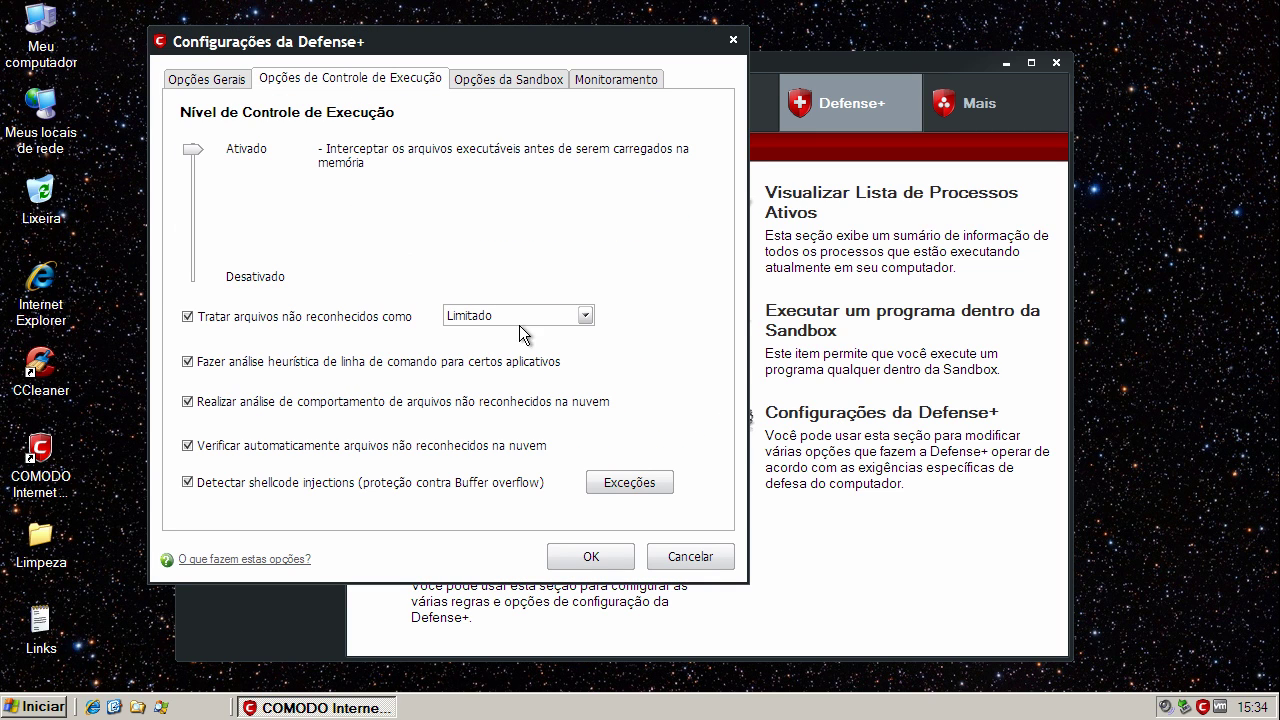
{"action": "left_click", "coordinate": [591, 556]}
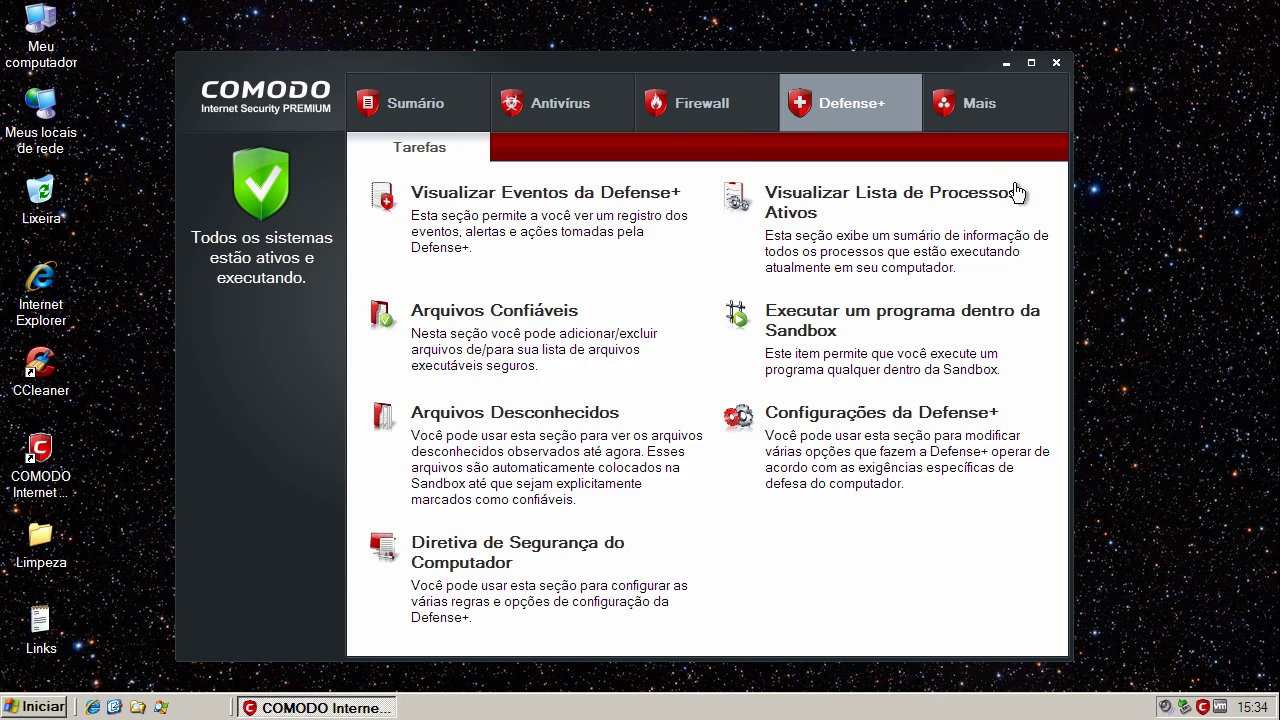
Step: Run the antivirus virus database update, dismiss its result and close the Comodo window
{"action": "left_click", "coordinate": [557, 104]}
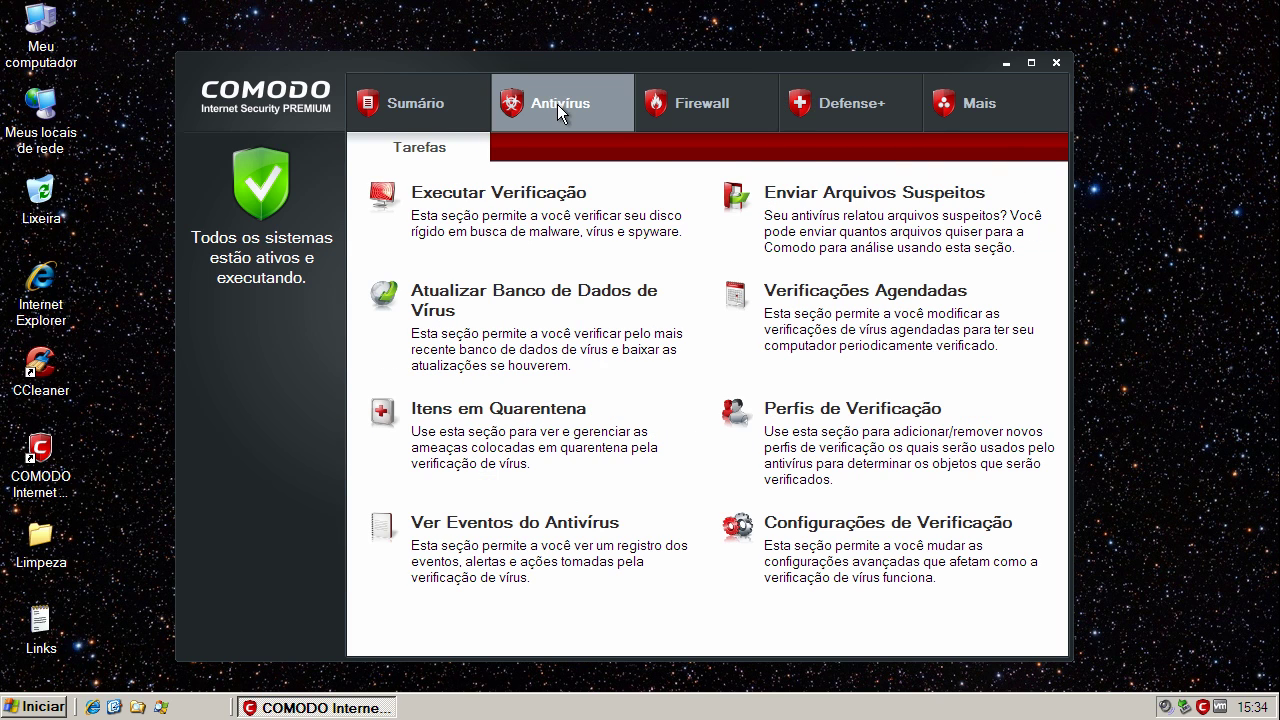
{"action": "left_click", "coordinate": [505, 301]}
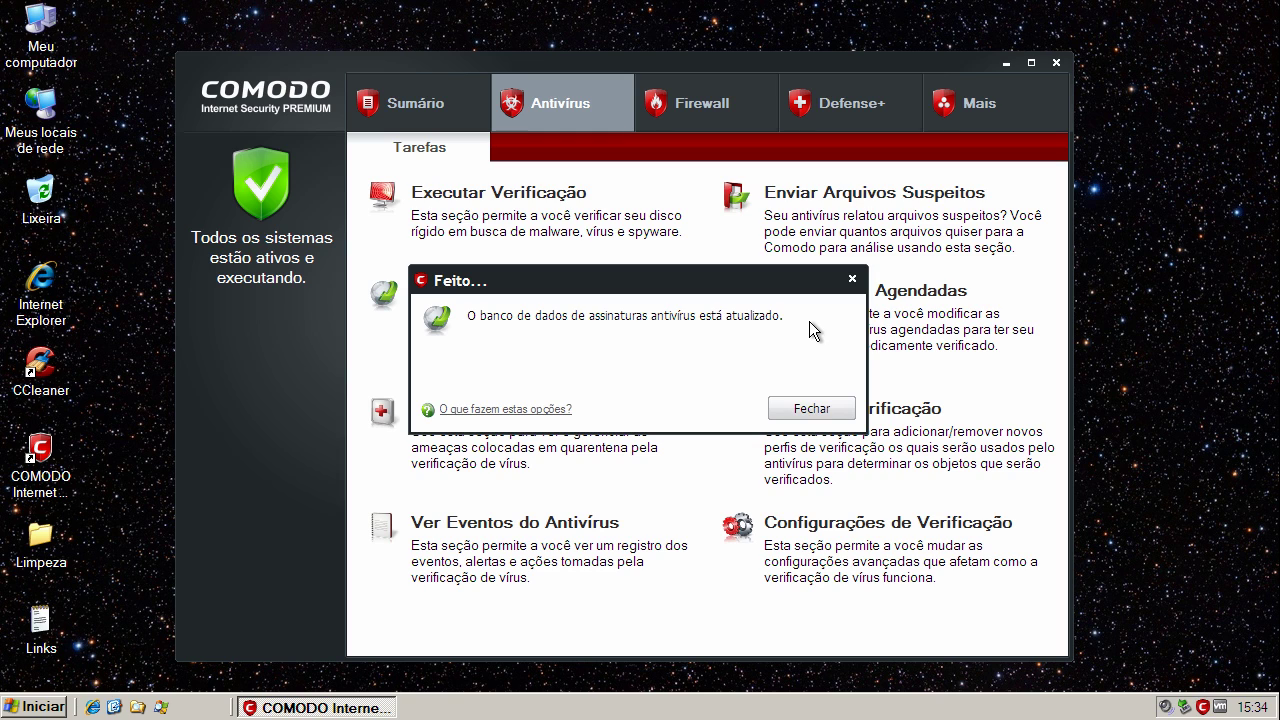
{"action": "left_click", "coordinate": [810, 409]}
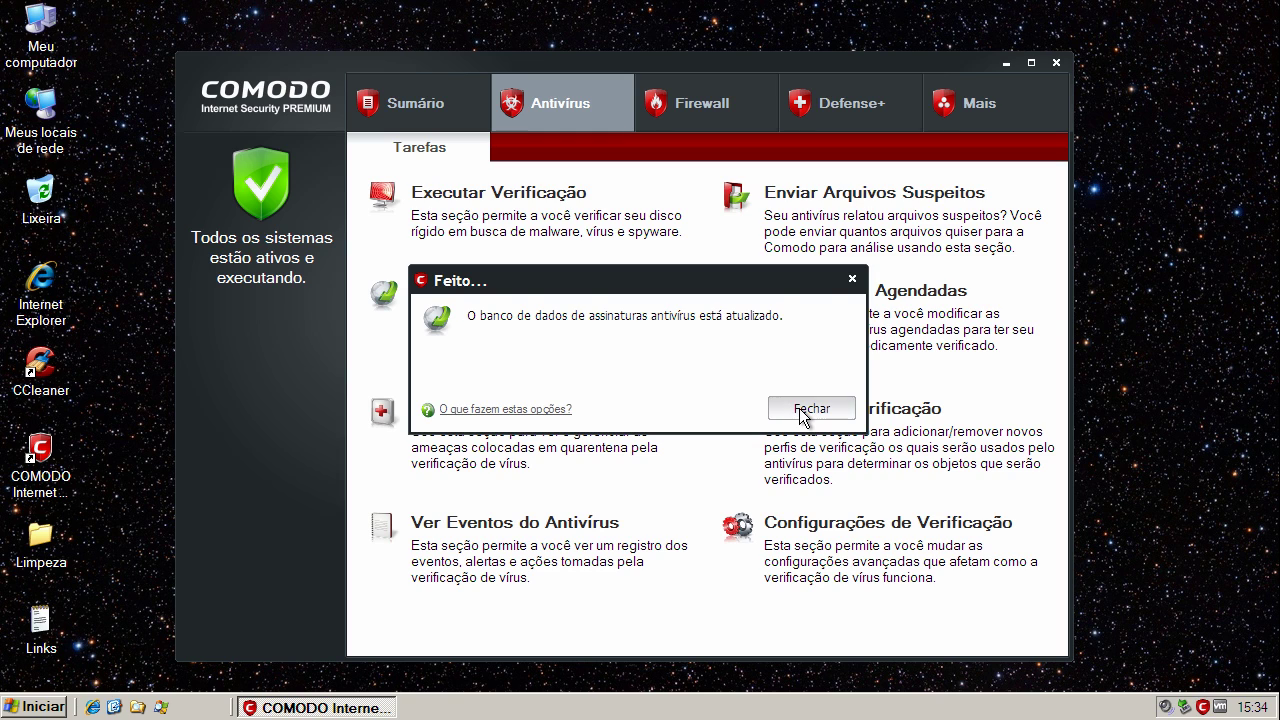
{"action": "left_click", "coordinate": [1057, 63]}
Step: Open the Links text file on the desktop, browse its list and copy the first link, 120.125.86.7/vhi/download/99/99.exe
{"action": "double_click", "coordinate": [45, 622]}
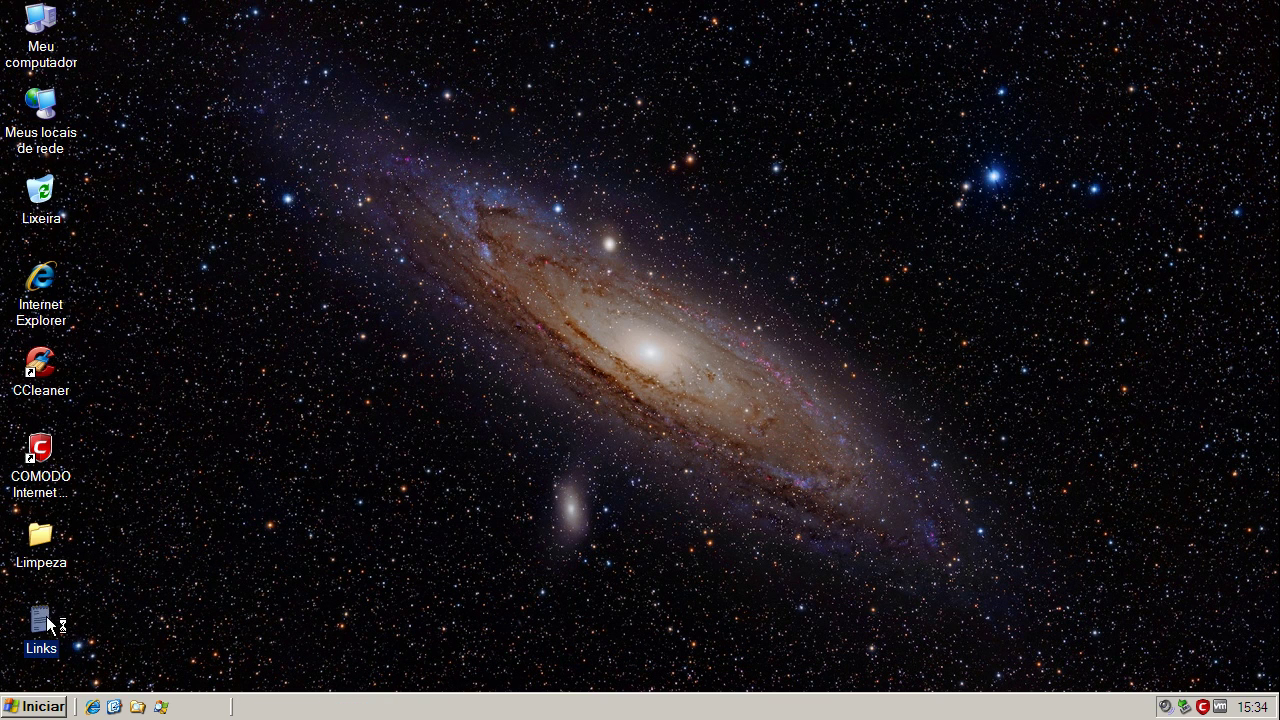
{"action": "left_click_drag", "start_coordinate": [967, 223], "coordinate": [963, 356]}
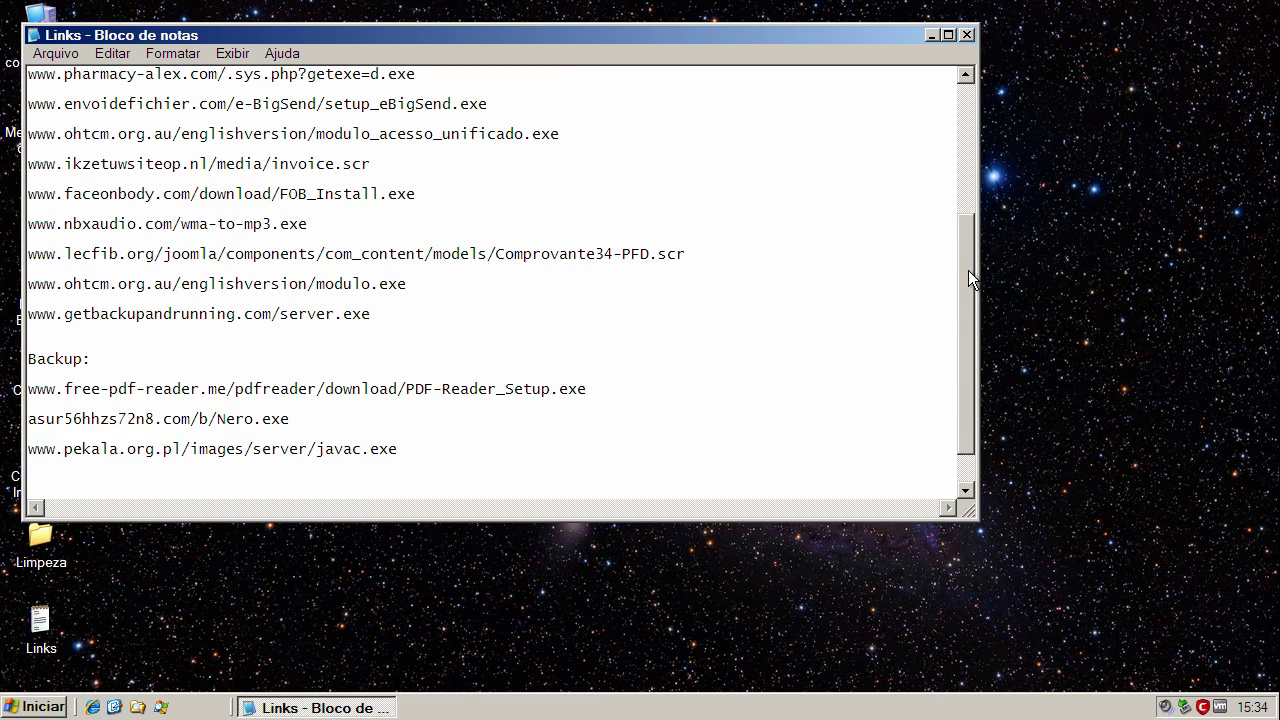
{"action": "left_click_drag", "start_coordinate": [968, 278], "coordinate": [968, 135]}
{"action": "double_click", "coordinate": [199, 124]}
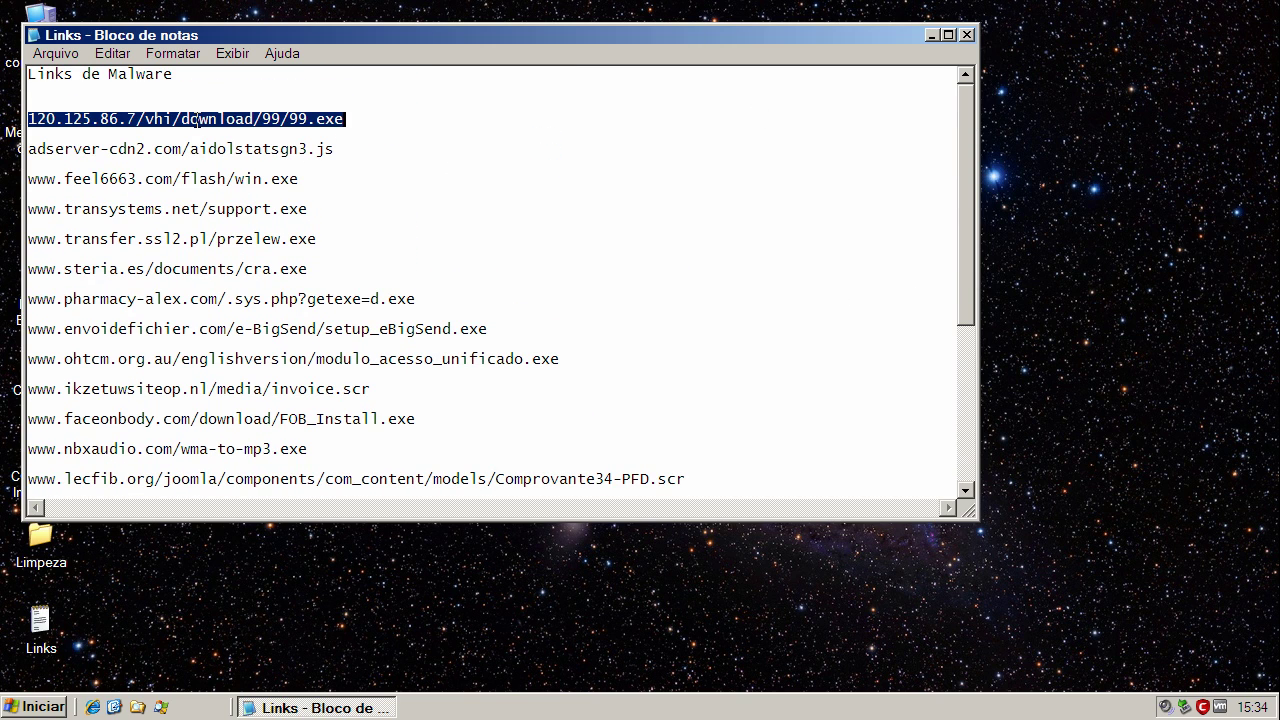
{"action": "right_click", "coordinate": [200, 125]}
{"action": "left_click", "coordinate": [240, 181]}
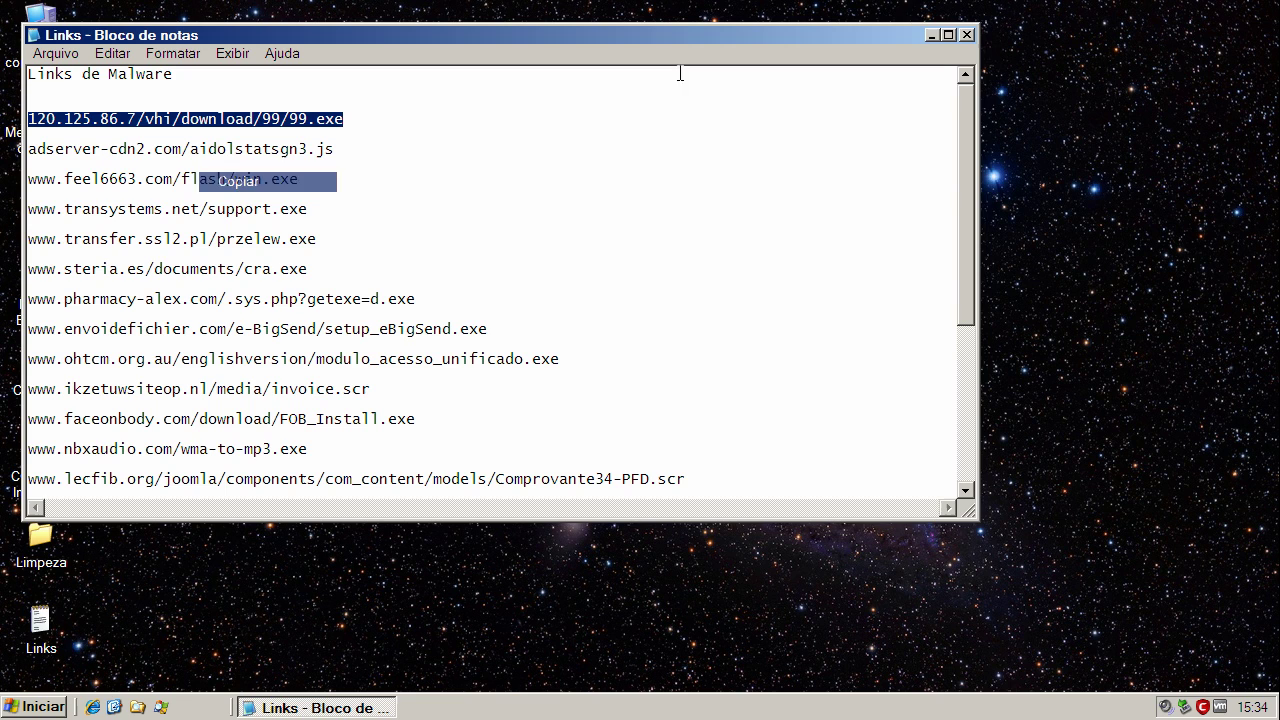
Step: Minimize the Links text file, launch Internet Explorer and minimize its window once it opens
{"action": "left_click", "coordinate": [931, 35]}
{"action": "left_click", "coordinate": [95, 707]}
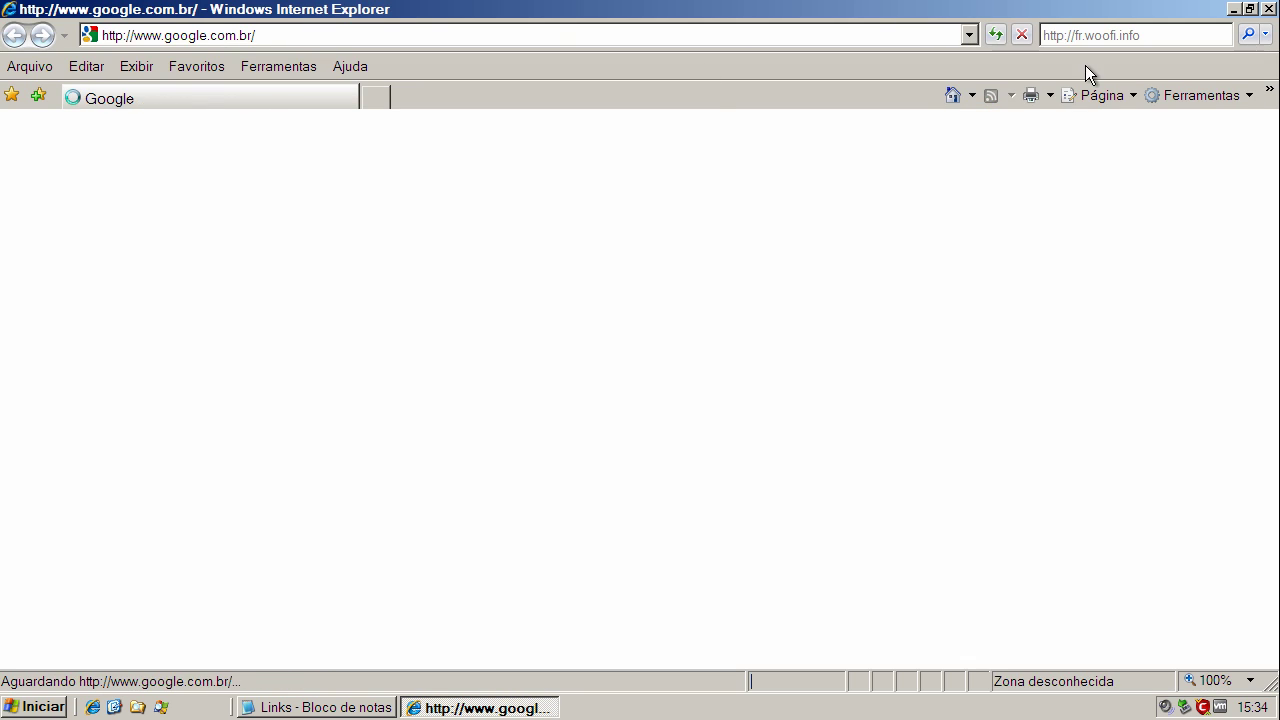
{"action": "left_click", "coordinate": [1233, 9]}
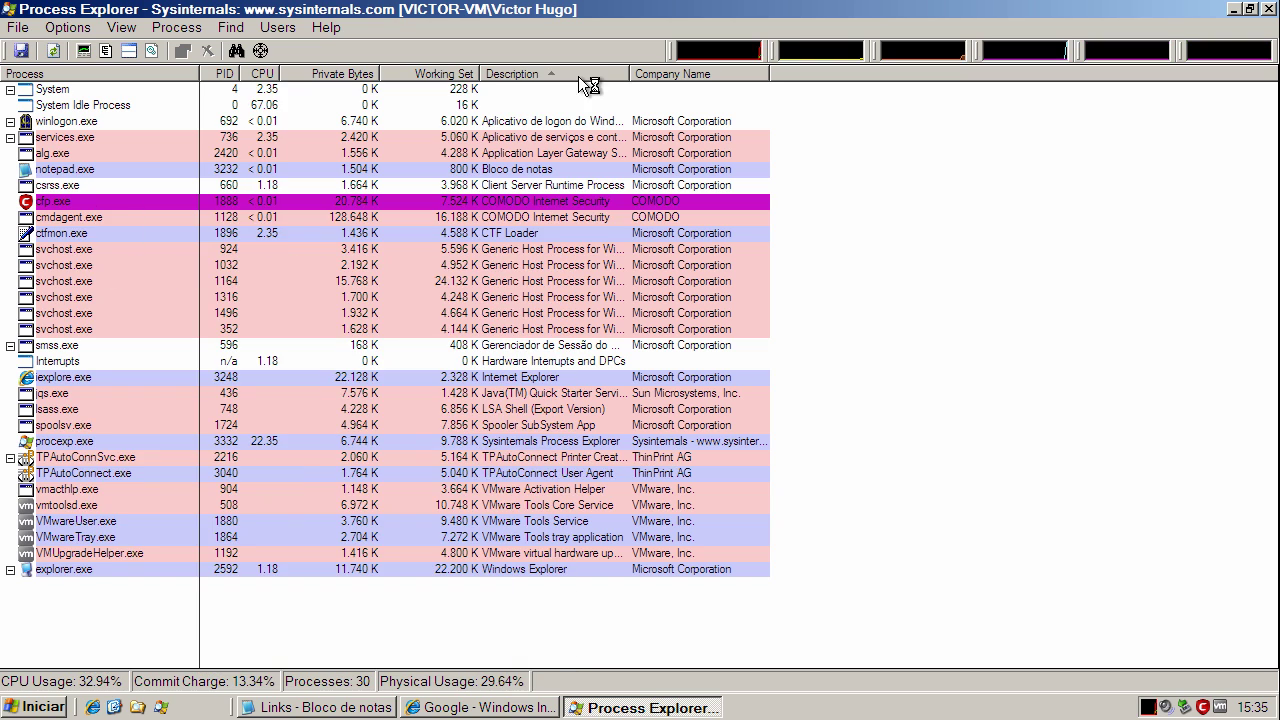
Step: Examine the memory use of Comodo's cfp.exe and cmdagent.exe processes in Process Explorer and minimize its window
{"action": "left_click", "coordinate": [565, 73]}
{"action": "left_click", "coordinate": [560, 76]}
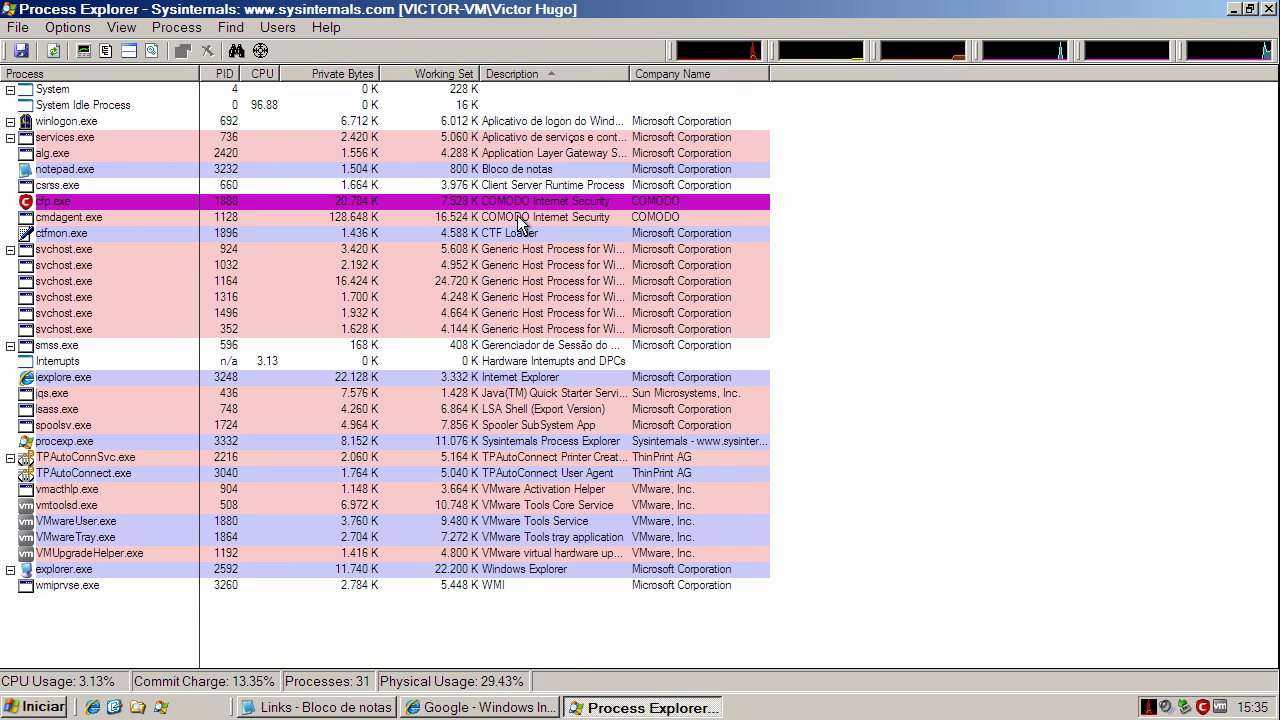
{"action": "left_click", "coordinate": [482, 222]}
{"action": "left_click", "coordinate": [478, 202]}
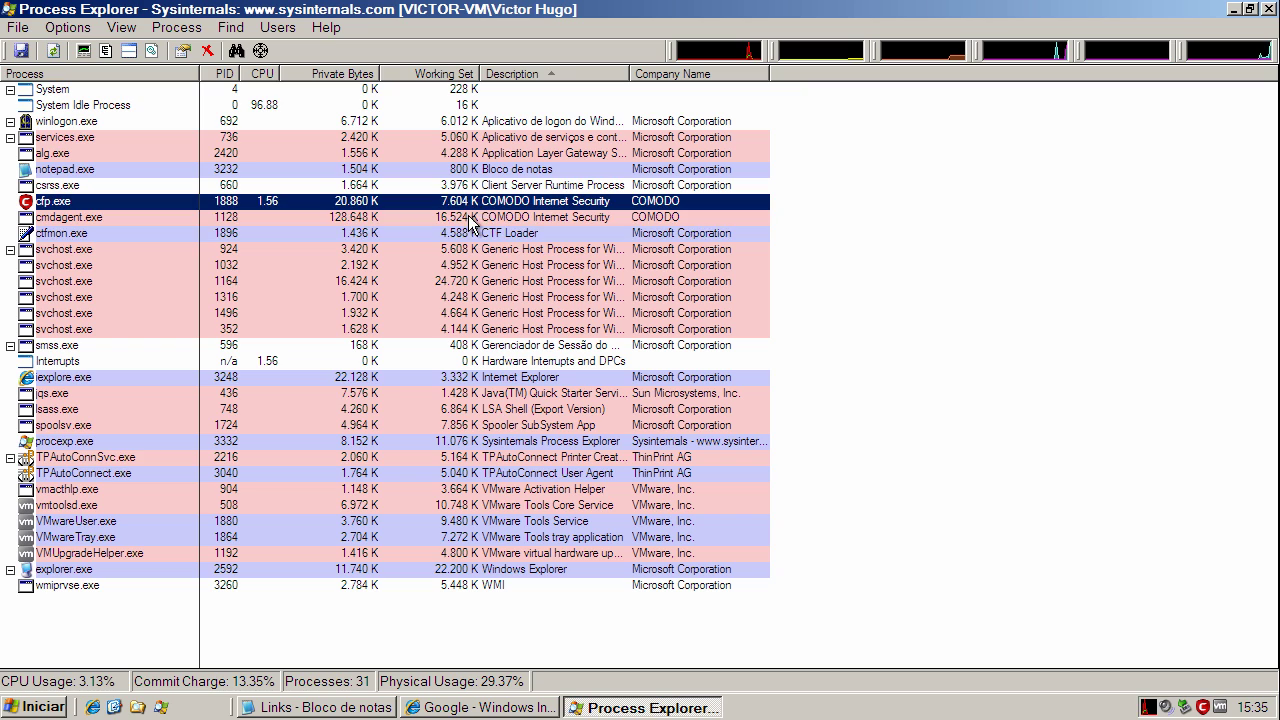
{"action": "left_click", "coordinate": [470, 219]}
{"action": "left_click", "coordinate": [470, 202]}
{"action": "left_click", "coordinate": [470, 219]}
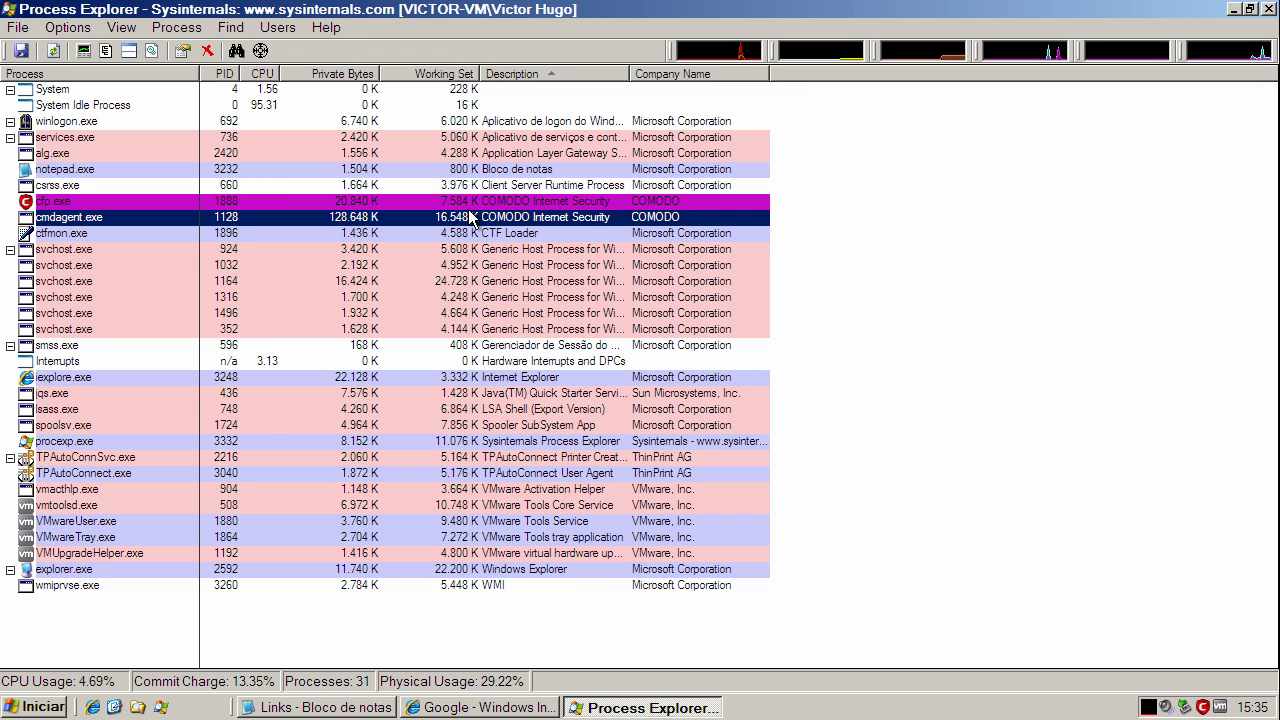
{"action": "left_click", "coordinate": [470, 202]}
{"action": "left_click", "coordinate": [470, 219]}
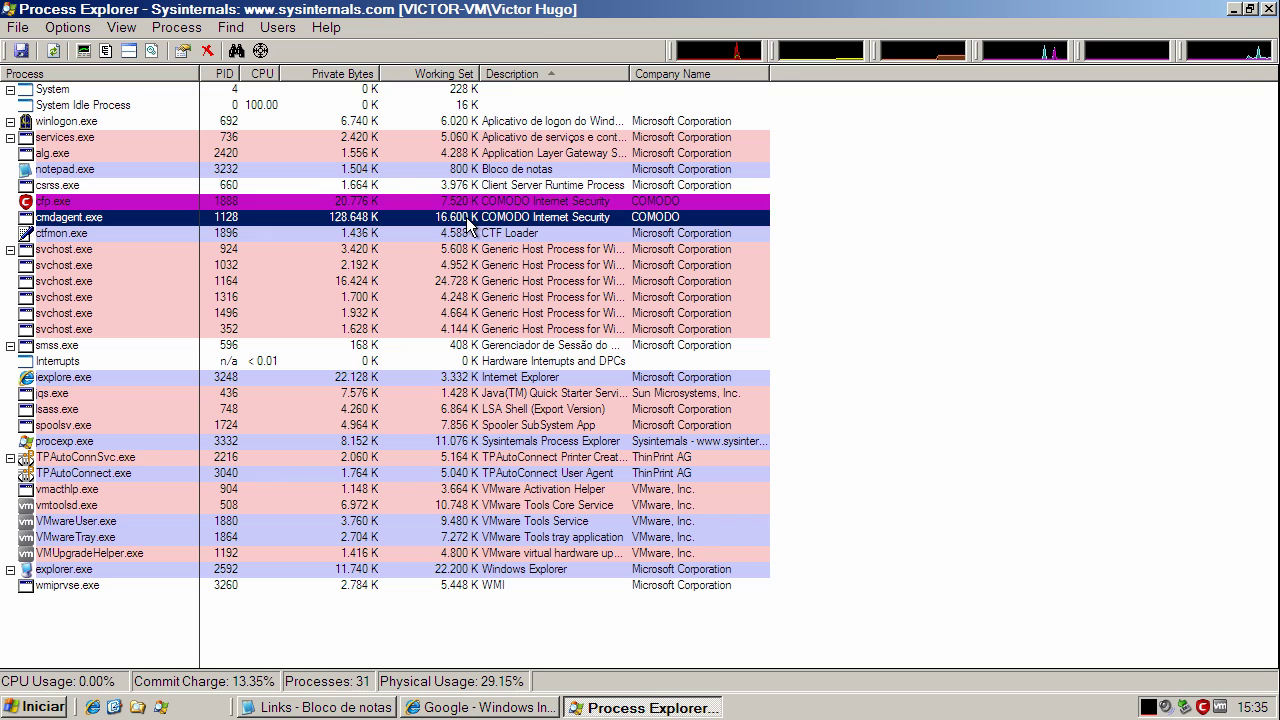
{"action": "left_click", "coordinate": [472, 202]}
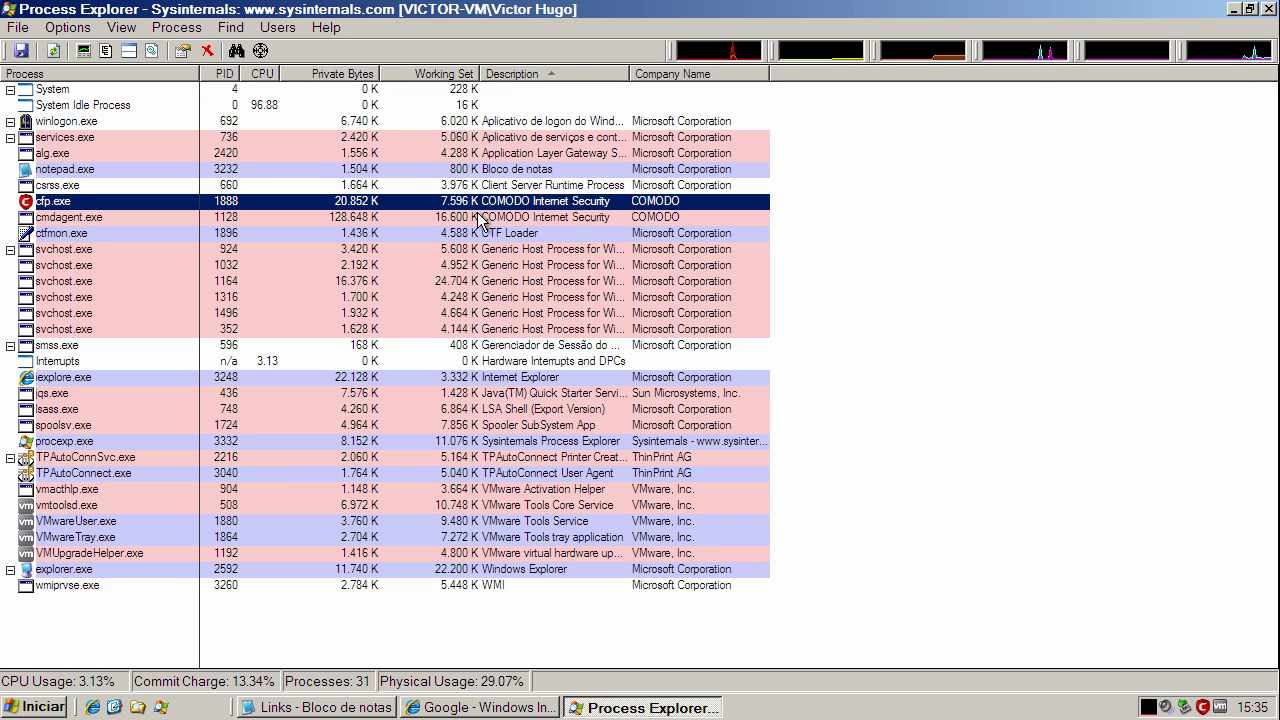
{"action": "left_click", "coordinate": [478, 218]}
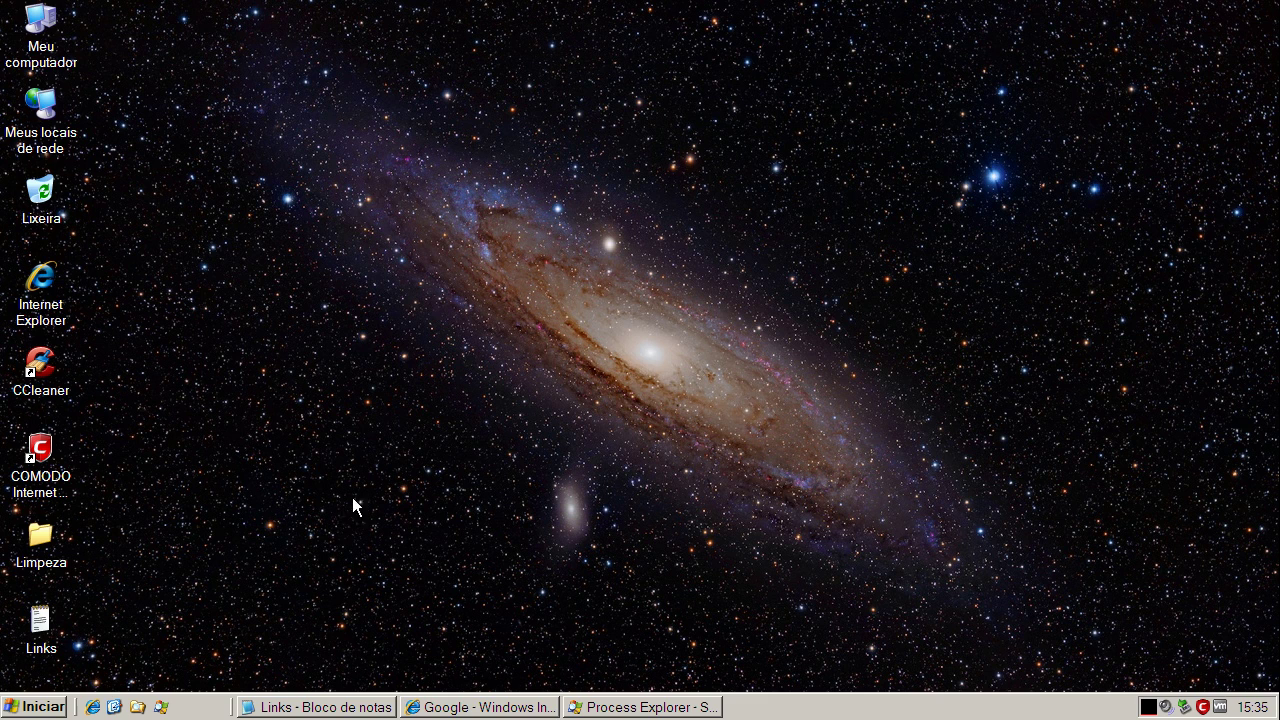
{"action": "left_click", "coordinate": [1235, 9]}
Step: Copy the link 120.125.86.7/vhi/download/99/99.exe from the Links text file and minimize the file
{"action": "left_click", "coordinate": [350, 708]}
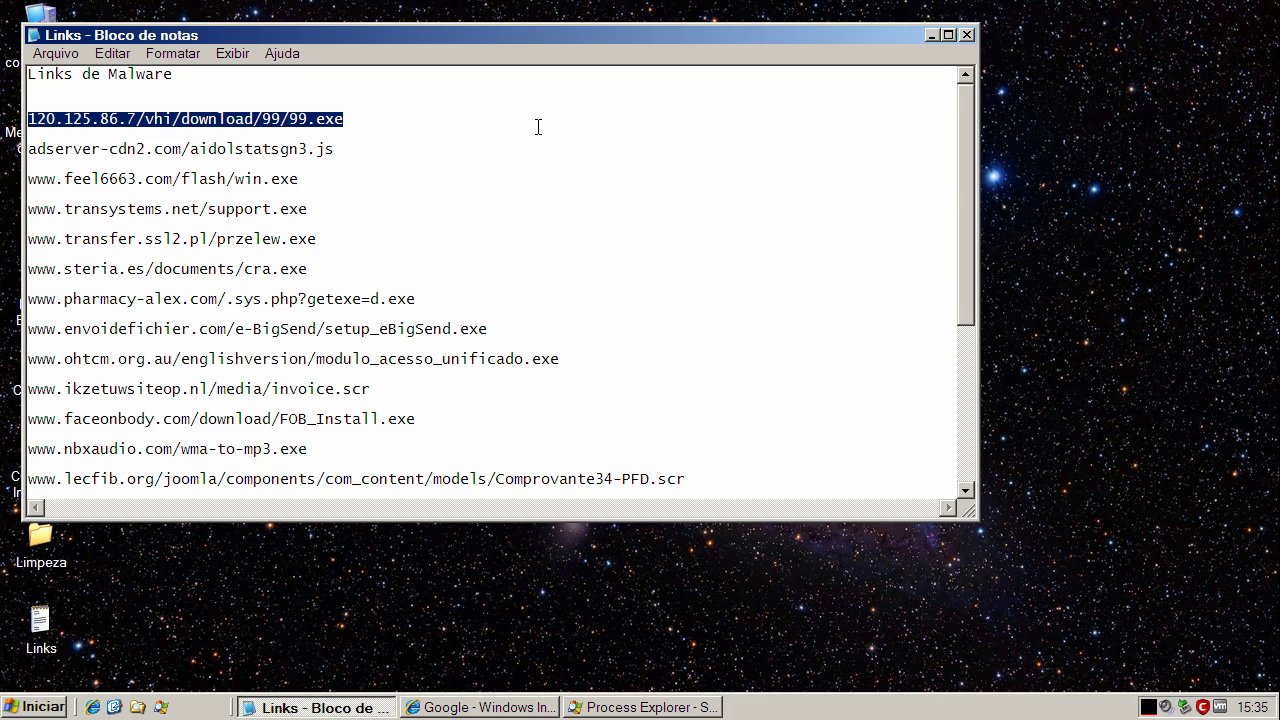
{"action": "right_click", "coordinate": [220, 114]}
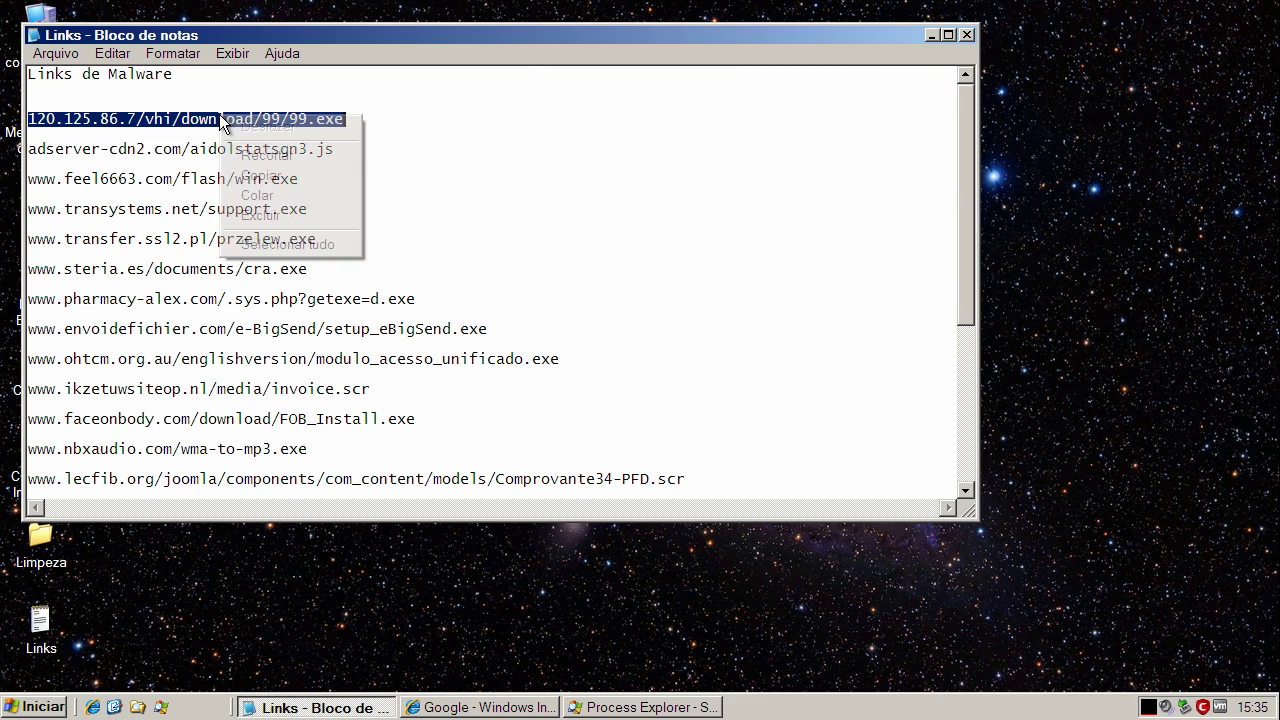
{"action": "left_click", "coordinate": [259, 175]}
{"action": "left_click", "coordinate": [933, 36]}
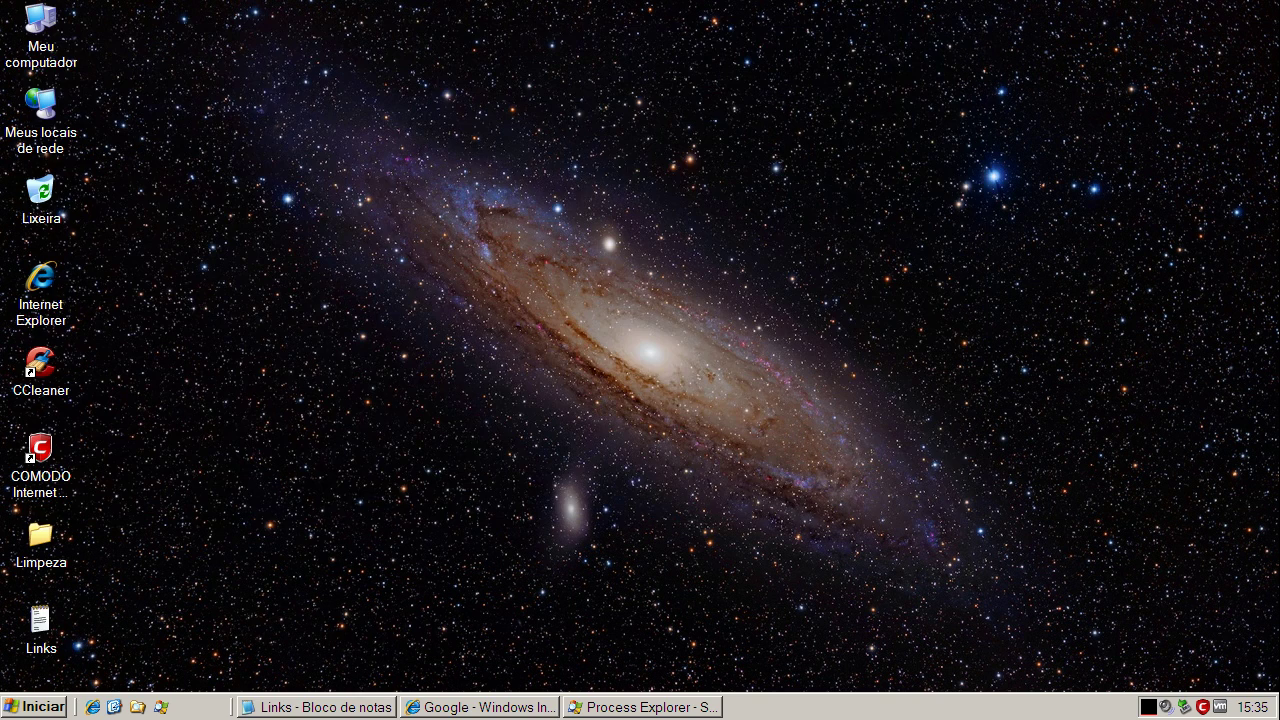
Step: Run 99.exe from the copied link in Internet Explorer and have Comodo remove the detected malicious item
{"action": "left_click", "coordinate": [484, 708]}
{"action": "left_click", "coordinate": [240, 36]}
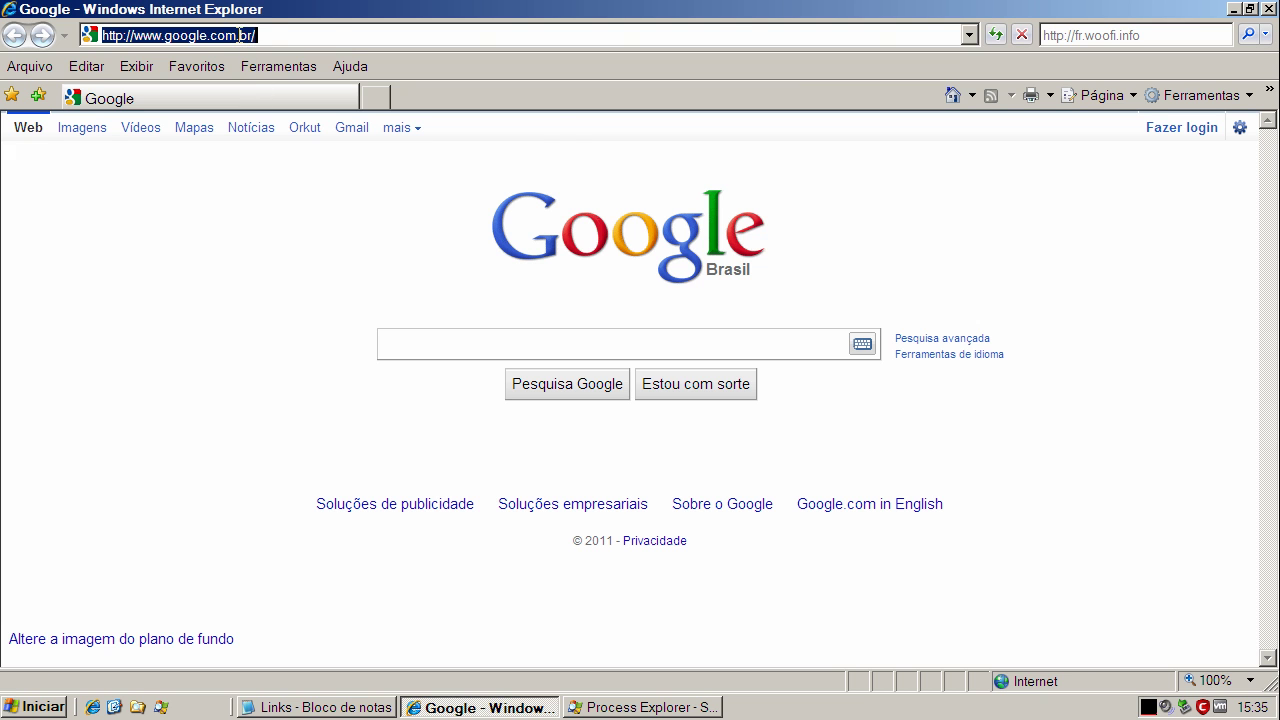
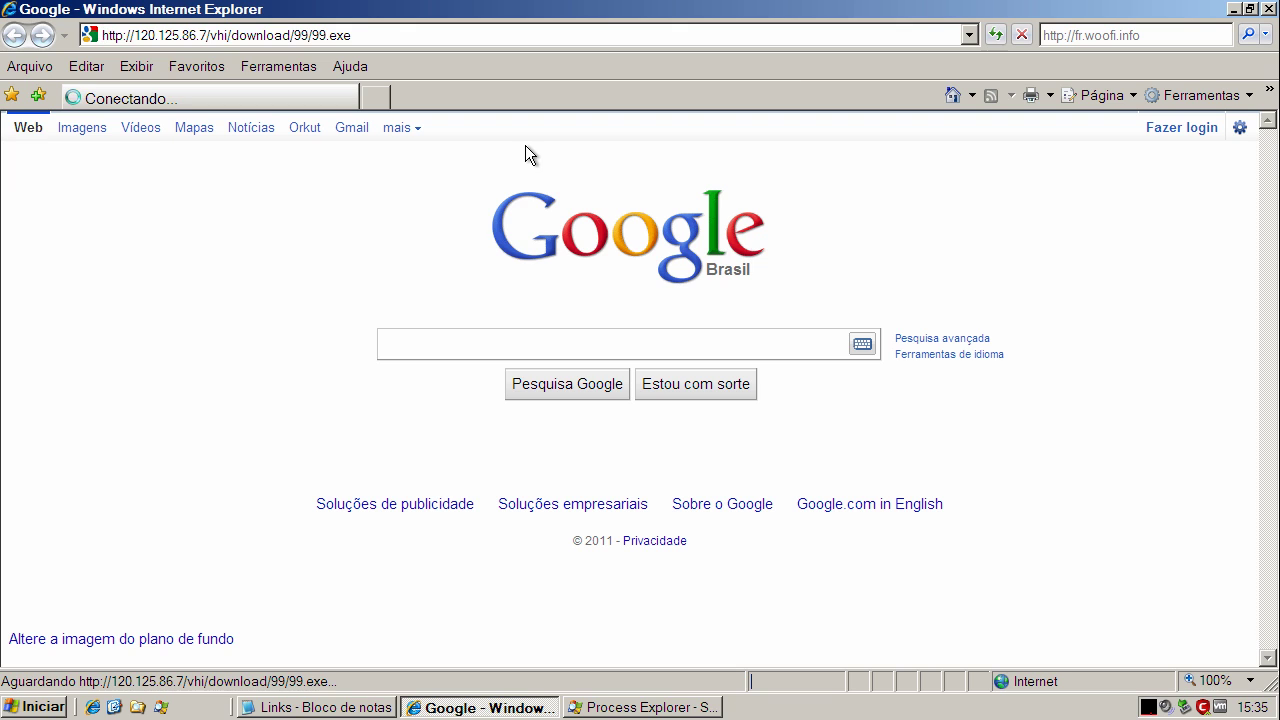
{"action": "left_click", "coordinate": [610, 359]}
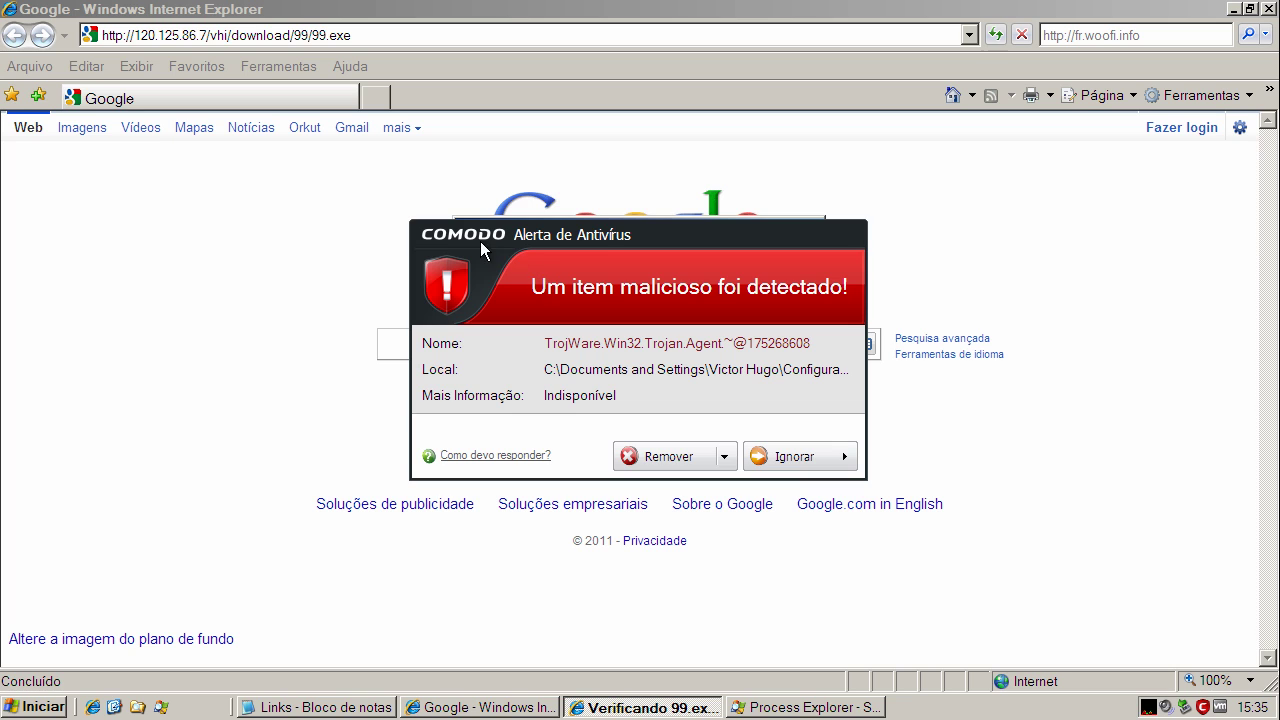
{"action": "left_click", "coordinate": [652, 456]}
Step: Copy the second link, adserver-cdn2.com/aidolstatsgn3.js, from the Links text file and minimize the file
{"action": "left_click", "coordinate": [343, 707]}
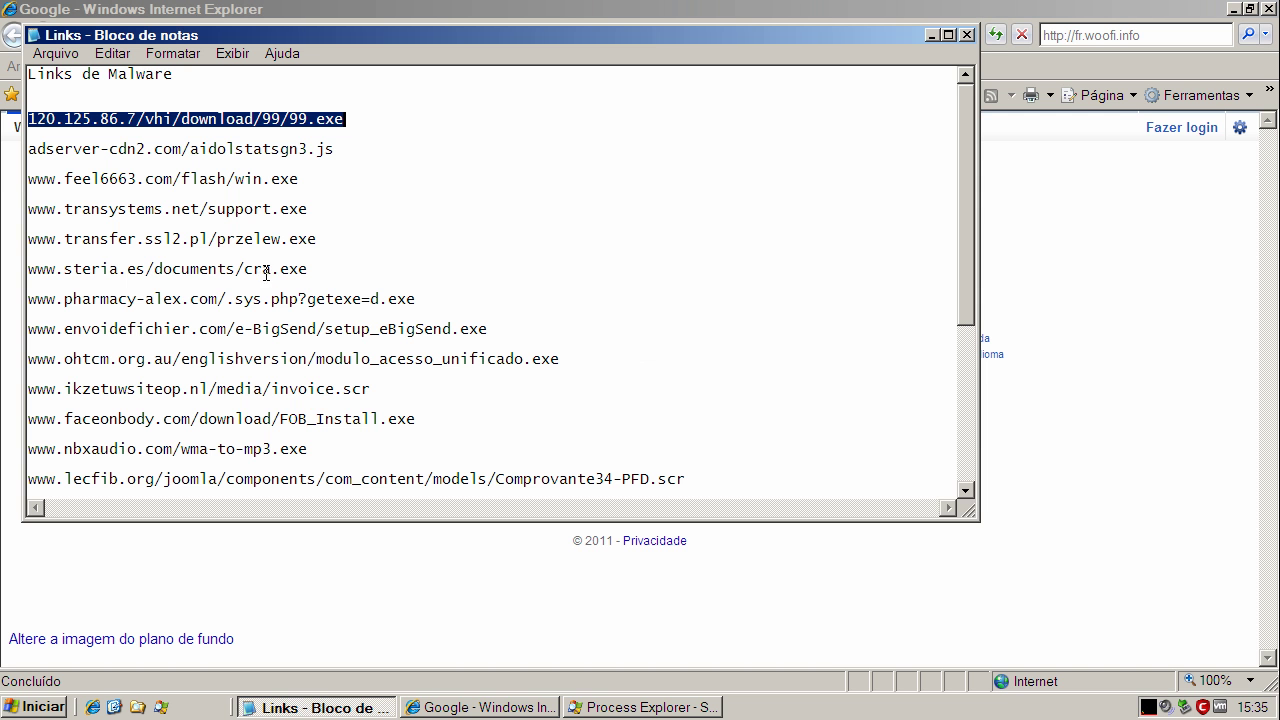
{"action": "left_click", "coordinate": [230, 149]}
{"action": "double_click", "coordinate": [230, 148]}
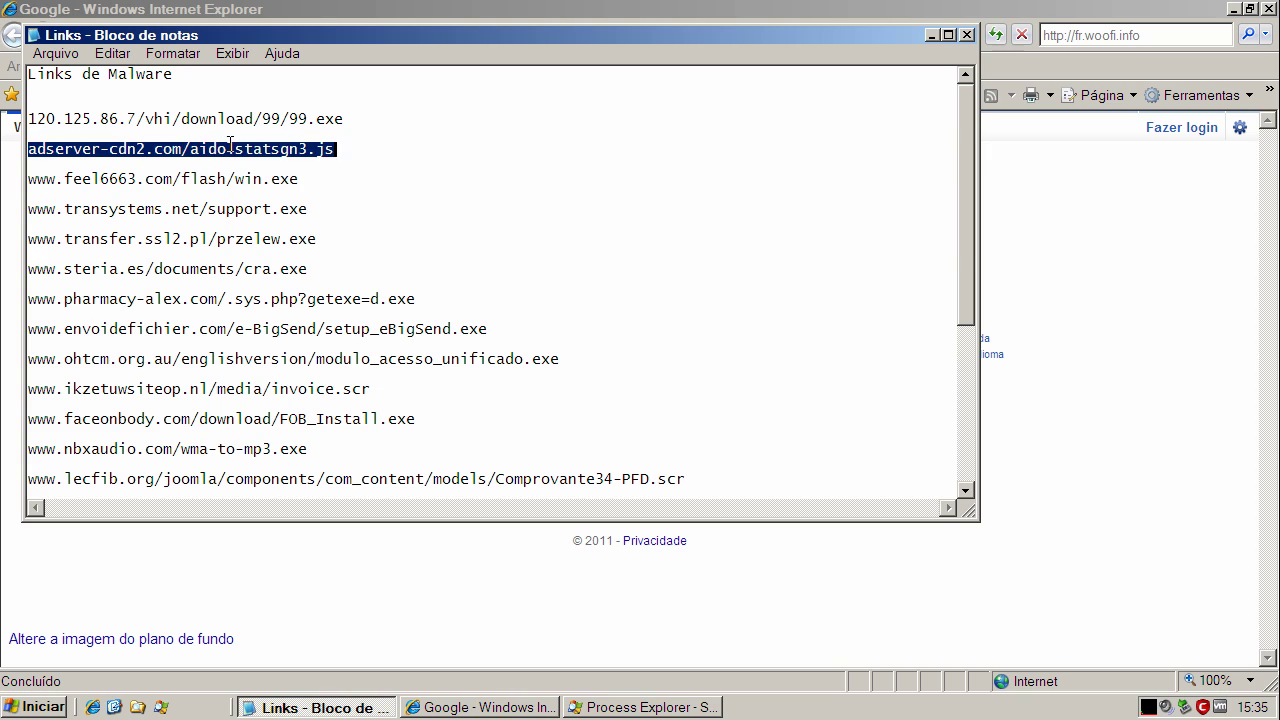
{"action": "right_click", "coordinate": [230, 148]}
{"action": "left_click", "coordinate": [268, 206]}
{"action": "left_click", "coordinate": [933, 36]}
Step: Load adserver-cdn2.com/aidolstatsgn3.js in Internet Explorer, run the script despite its unknown publisher and dismiss the script error
{"action": "left_click", "coordinate": [464, 34]}
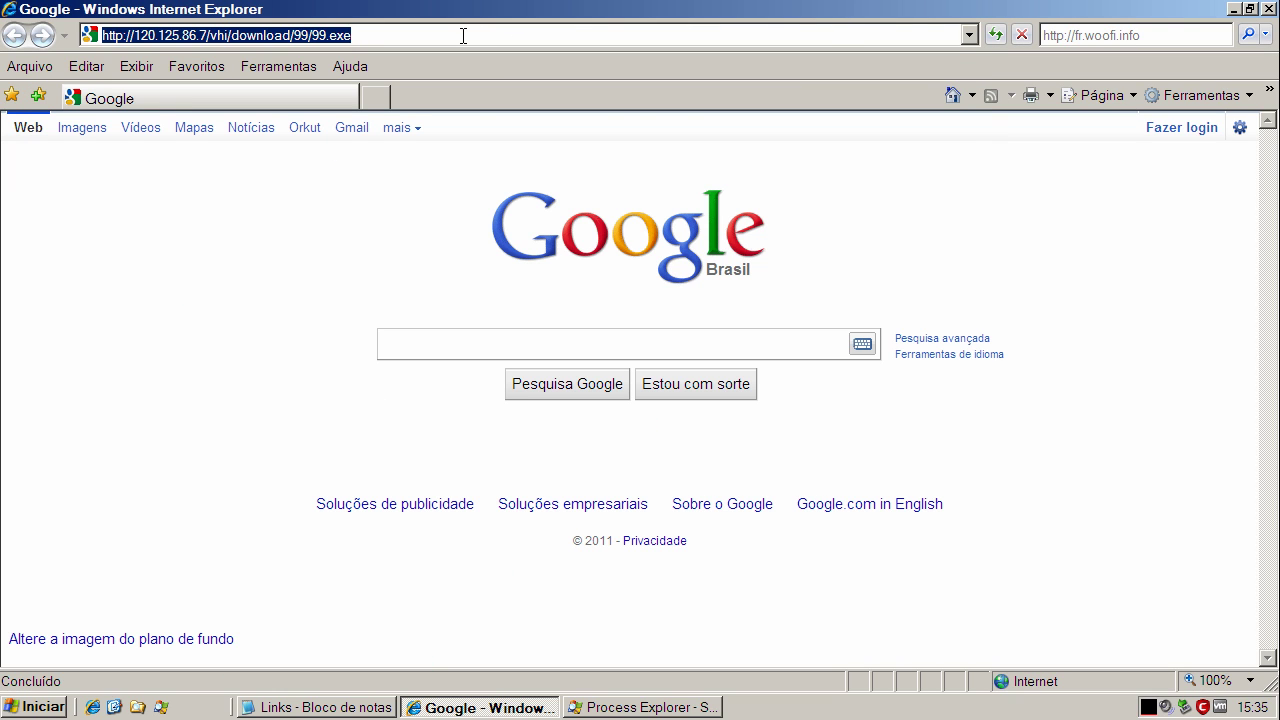
{"action": "key", "text": "ctrl+v"}
{"action": "key", "text": "Return"}
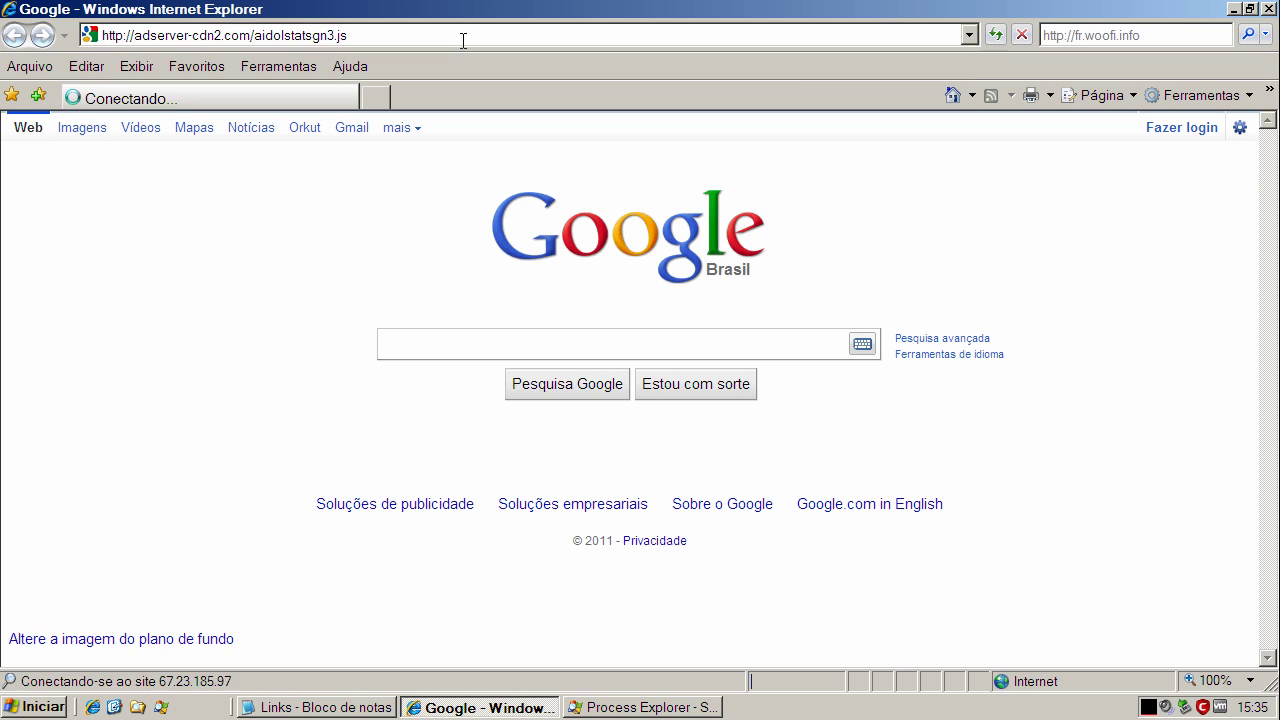
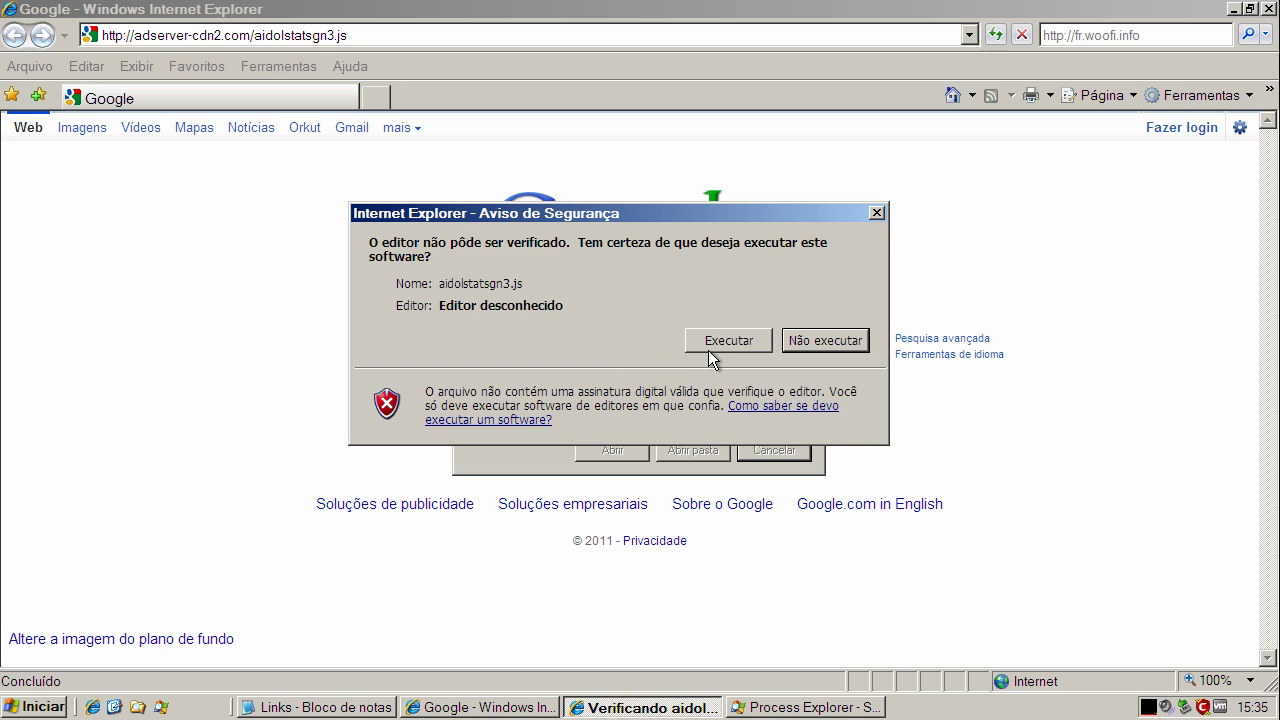
{"action": "left_click", "coordinate": [710, 345]}
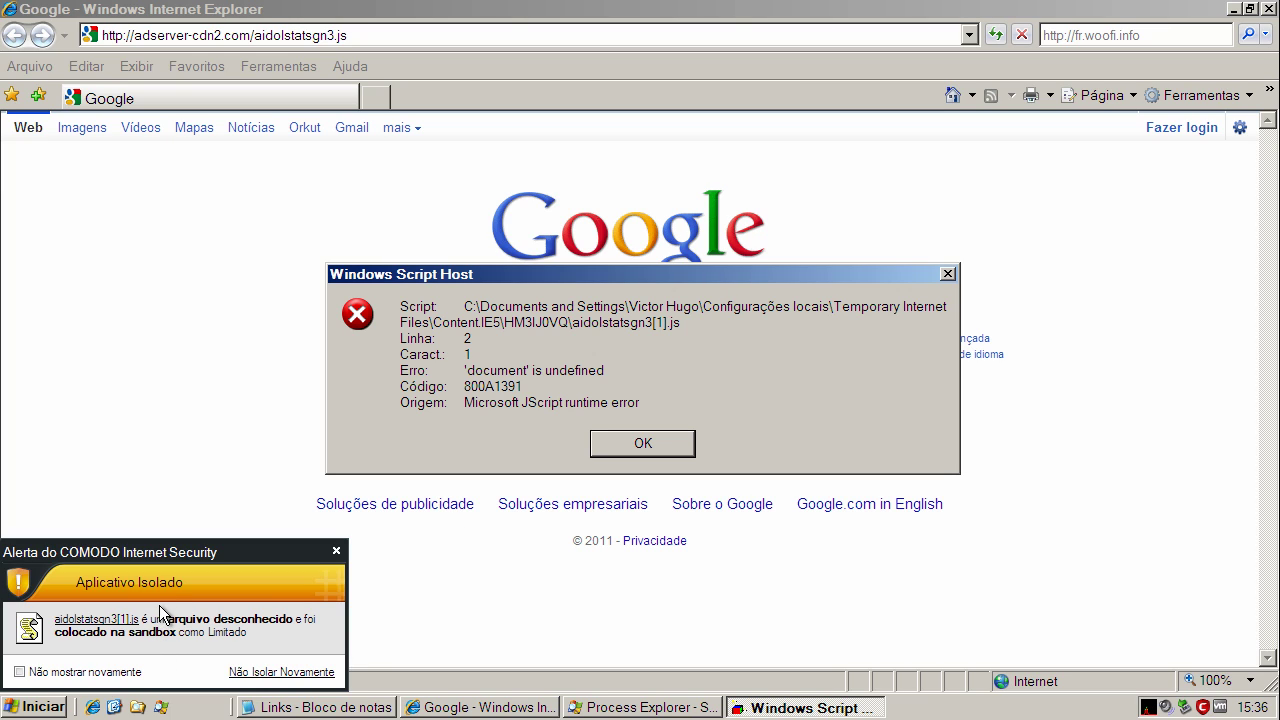
{"action": "left_click", "coordinate": [650, 444]}
{"action": "left_click", "coordinate": [320, 707]}
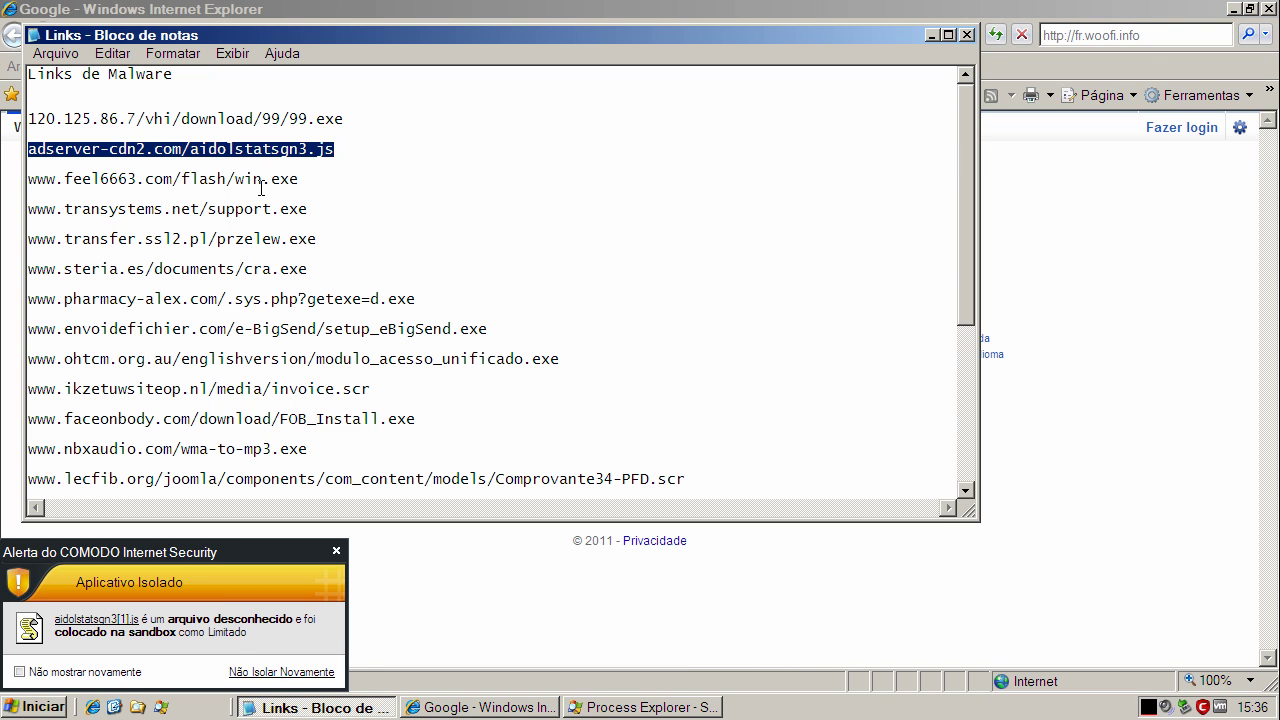
{"action": "double_click", "coordinate": [258, 181]}
{"action": "right_click", "coordinate": [258, 181]}
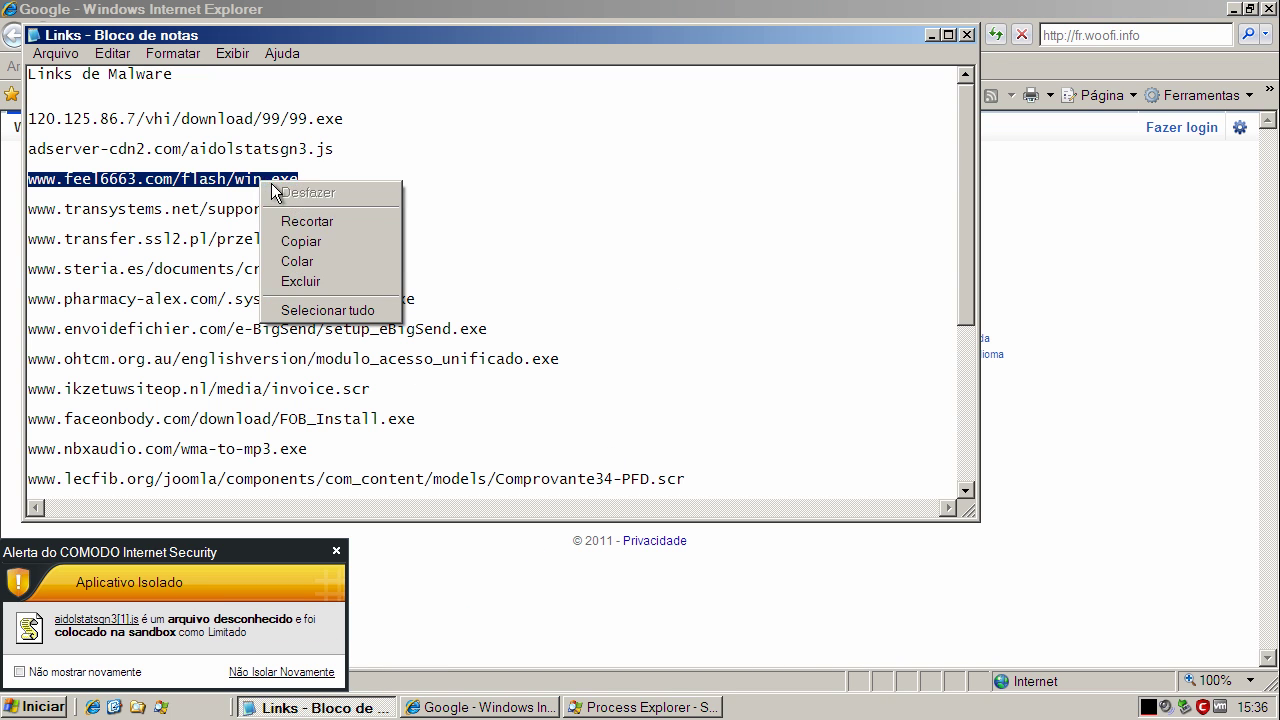
{"action": "left_click", "coordinate": [300, 244]}
{"action": "left_click", "coordinate": [931, 35]}
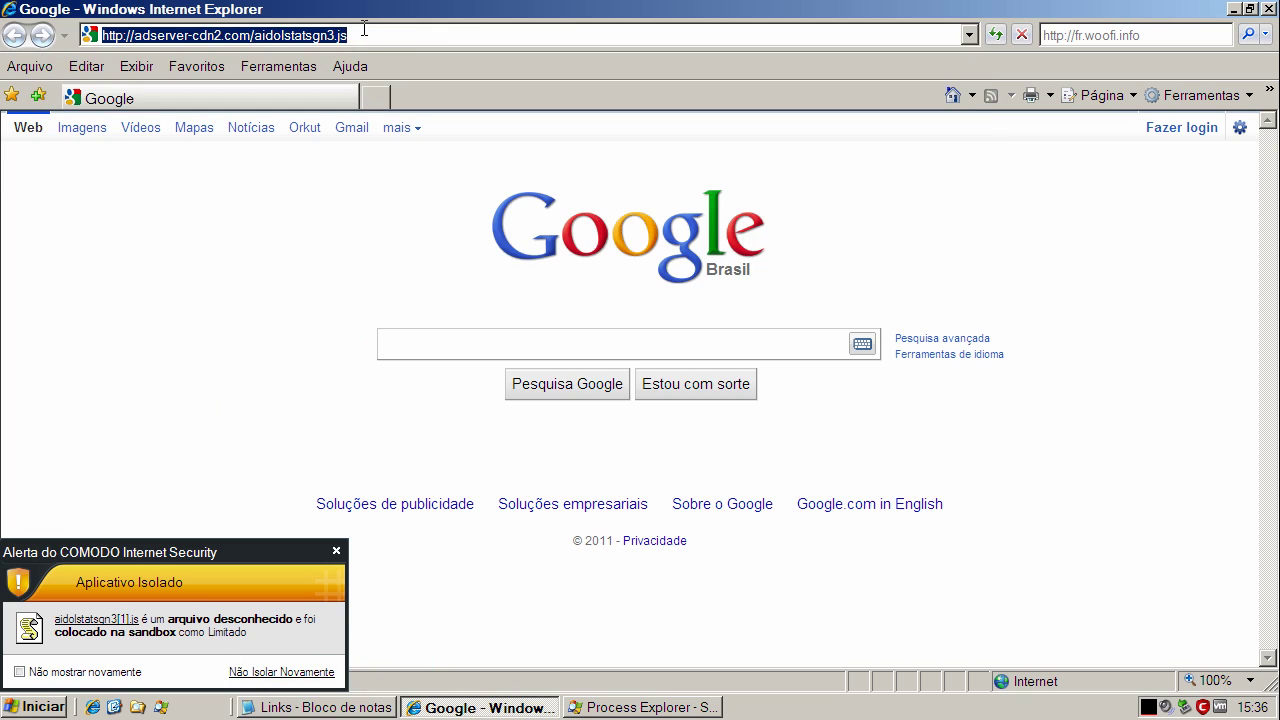
{"action": "key", "text": "ctrl+v"}
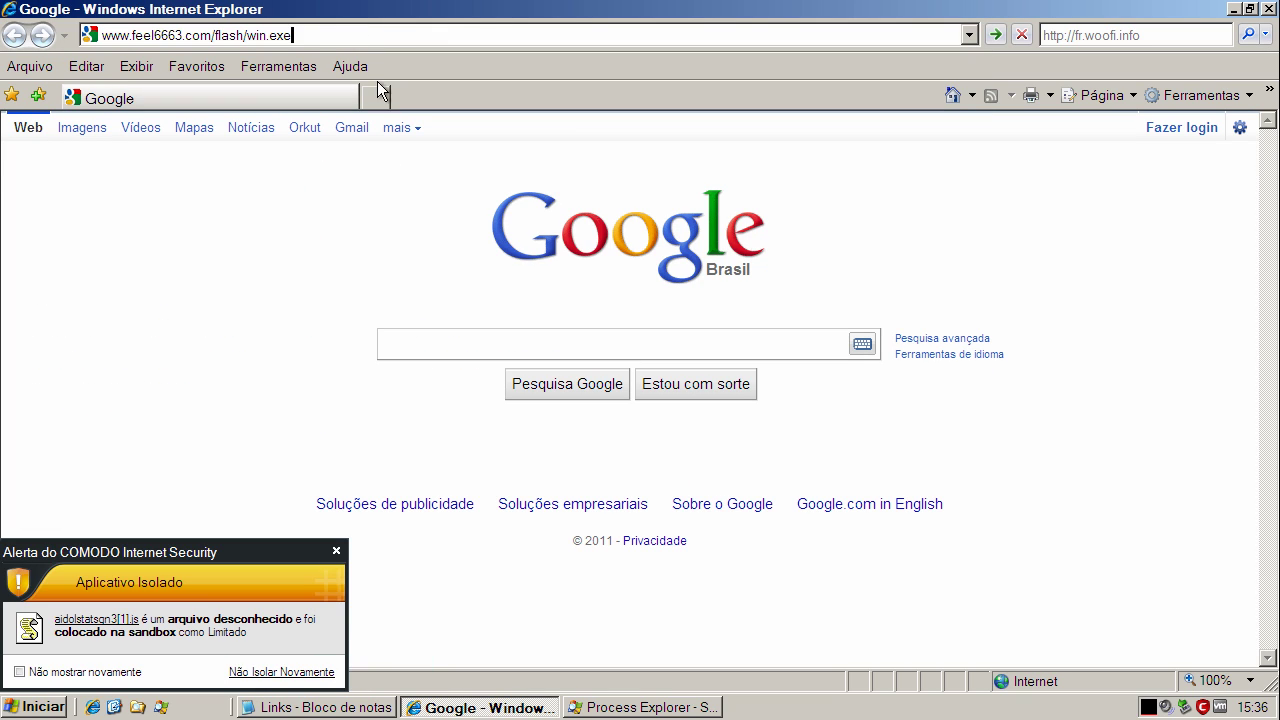
{"action": "left_click", "coordinate": [337, 549]}
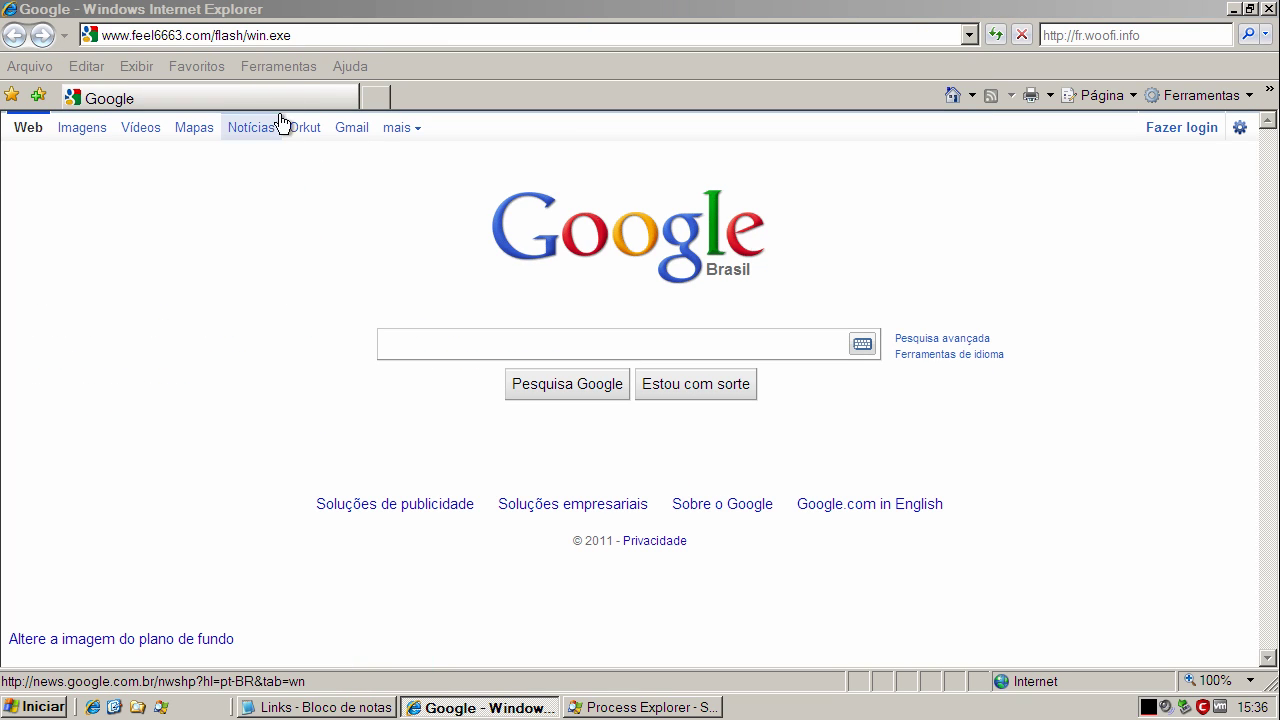
{"action": "left_click", "coordinate": [302, 36]}
{"action": "key", "text": "Return"}
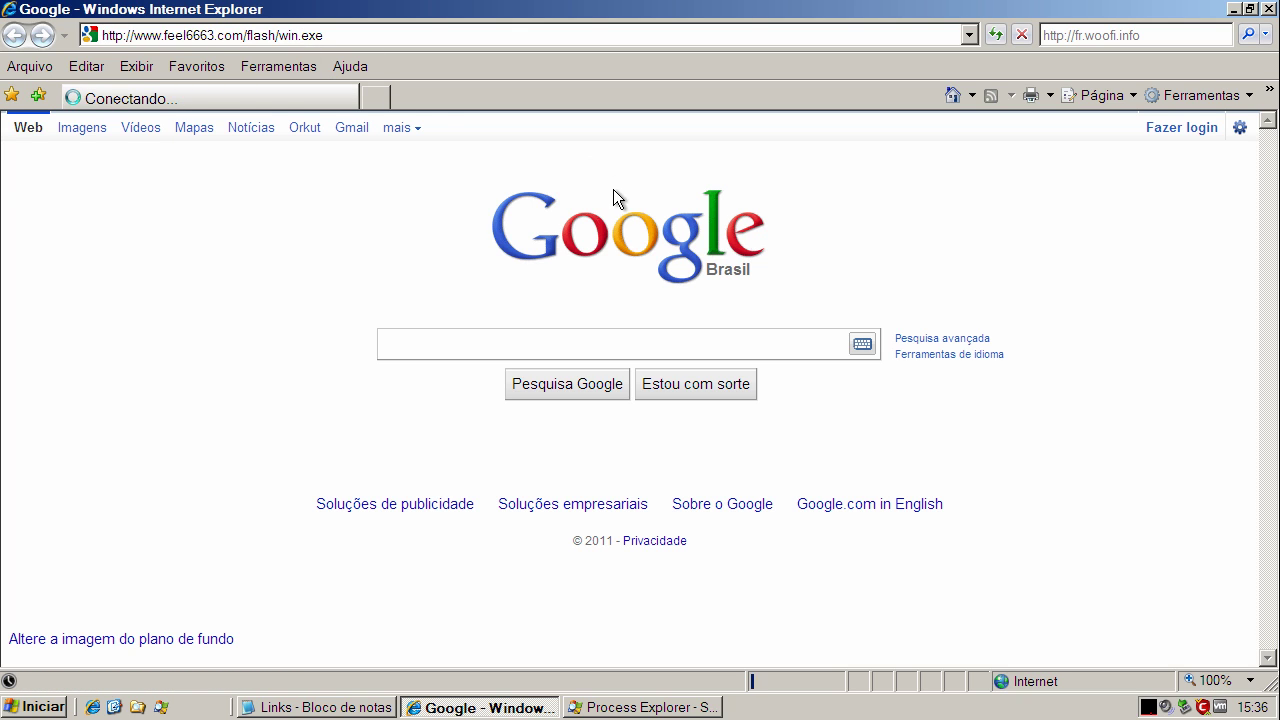
{"action": "left_click", "coordinate": [631, 357]}
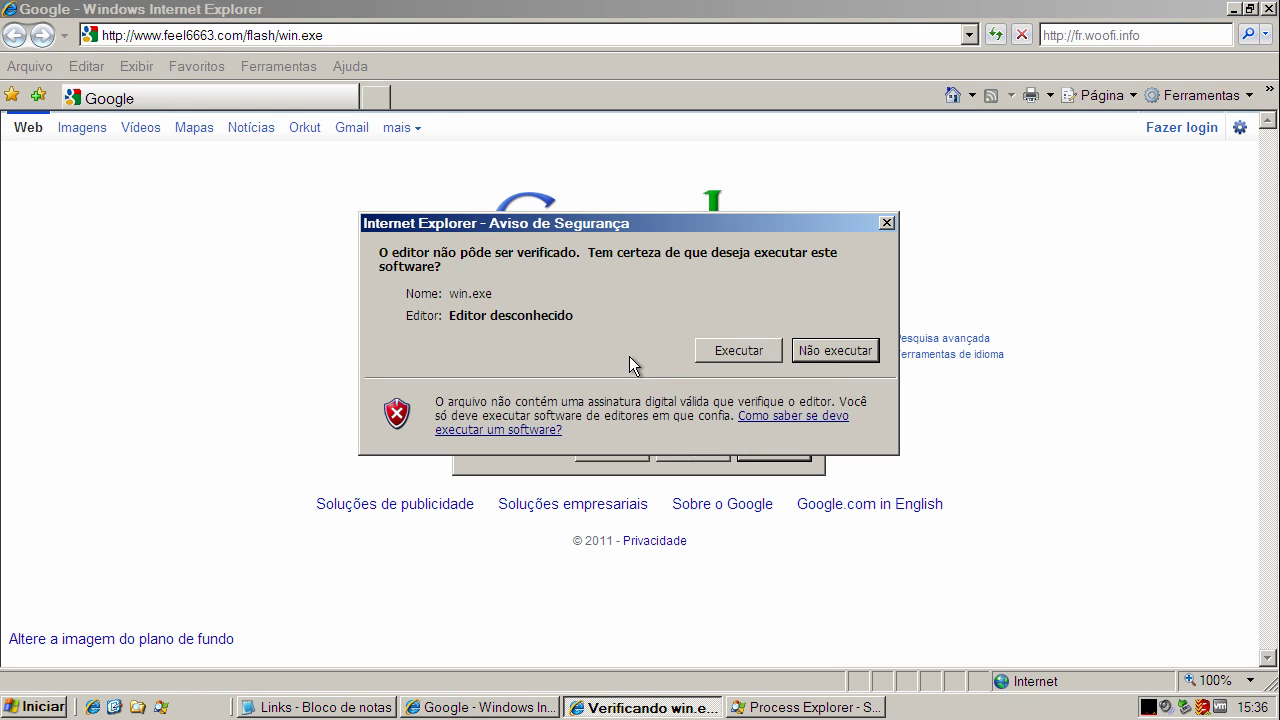
{"action": "left_click", "coordinate": [712, 349]}
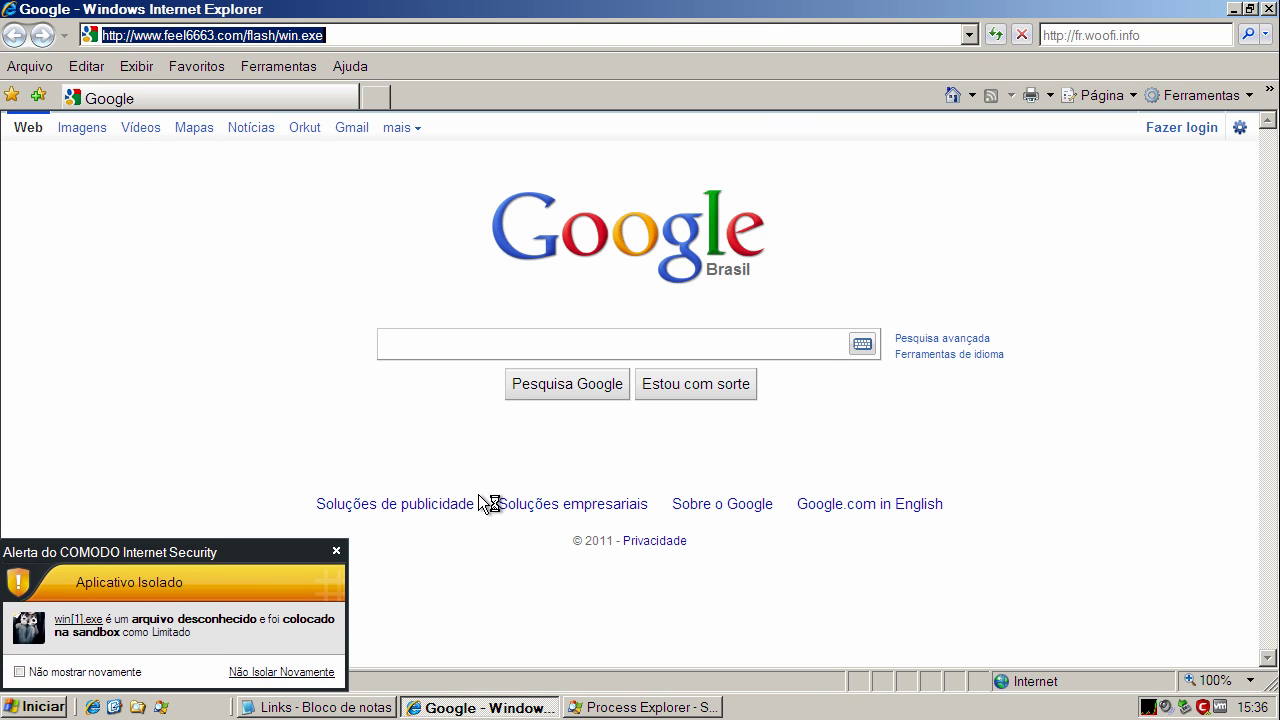
{"action": "left_click", "coordinate": [337, 551]}
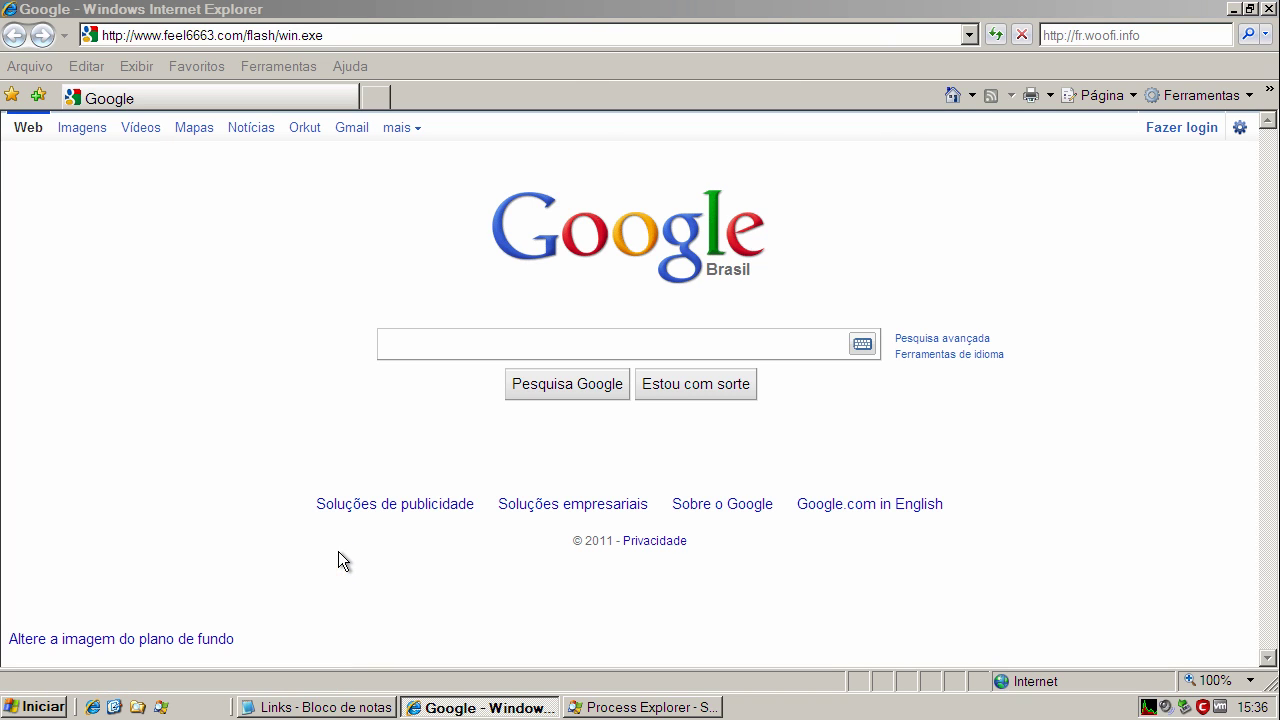
{"action": "left_click", "coordinate": [392, 708]}
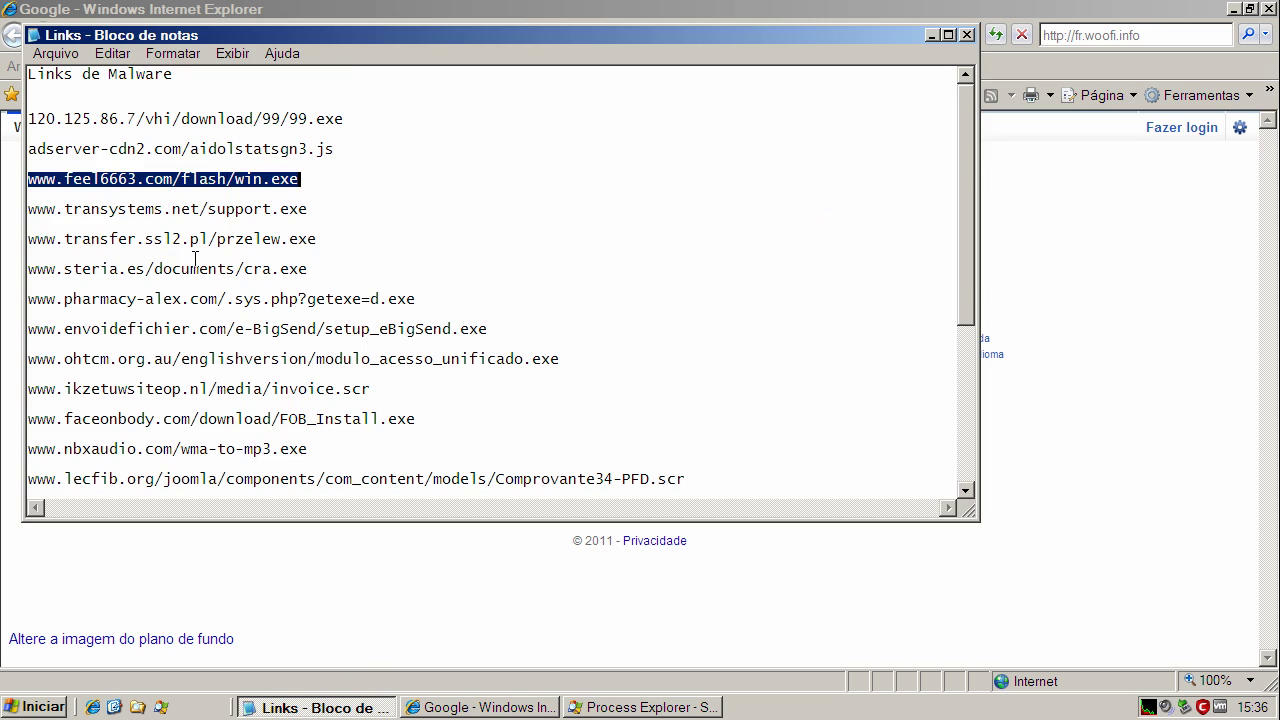
{"action": "double_click", "coordinate": [202, 210]}
{"action": "right_click", "coordinate": [202, 210]}
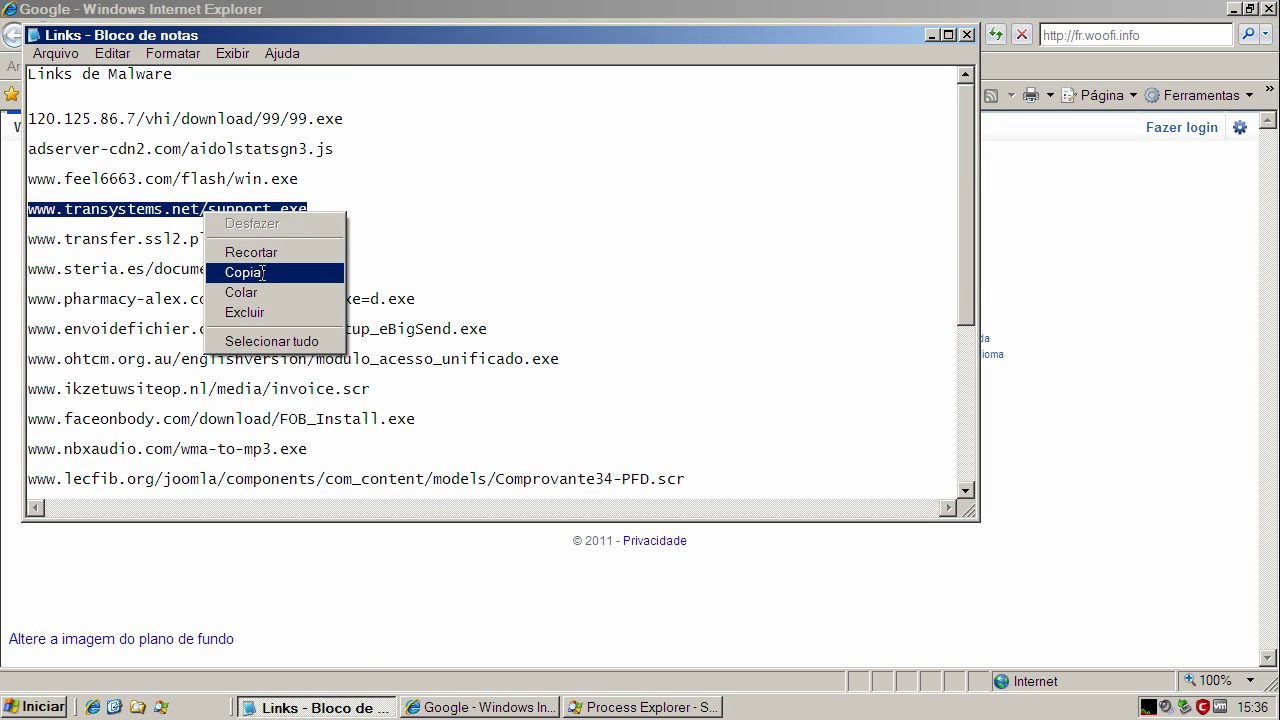
{"action": "left_click", "coordinate": [240, 272]}
{"action": "left_click", "coordinate": [932, 35]}
{"action": "left_click", "coordinate": [313, 35]}
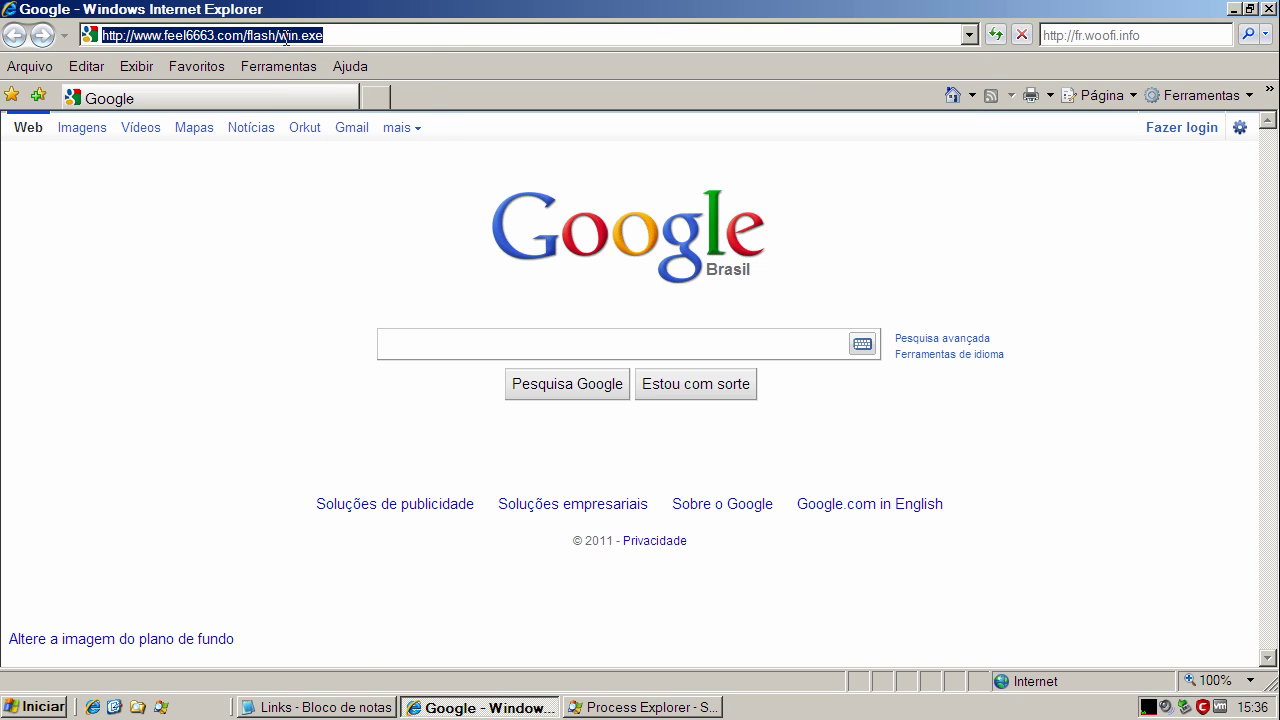
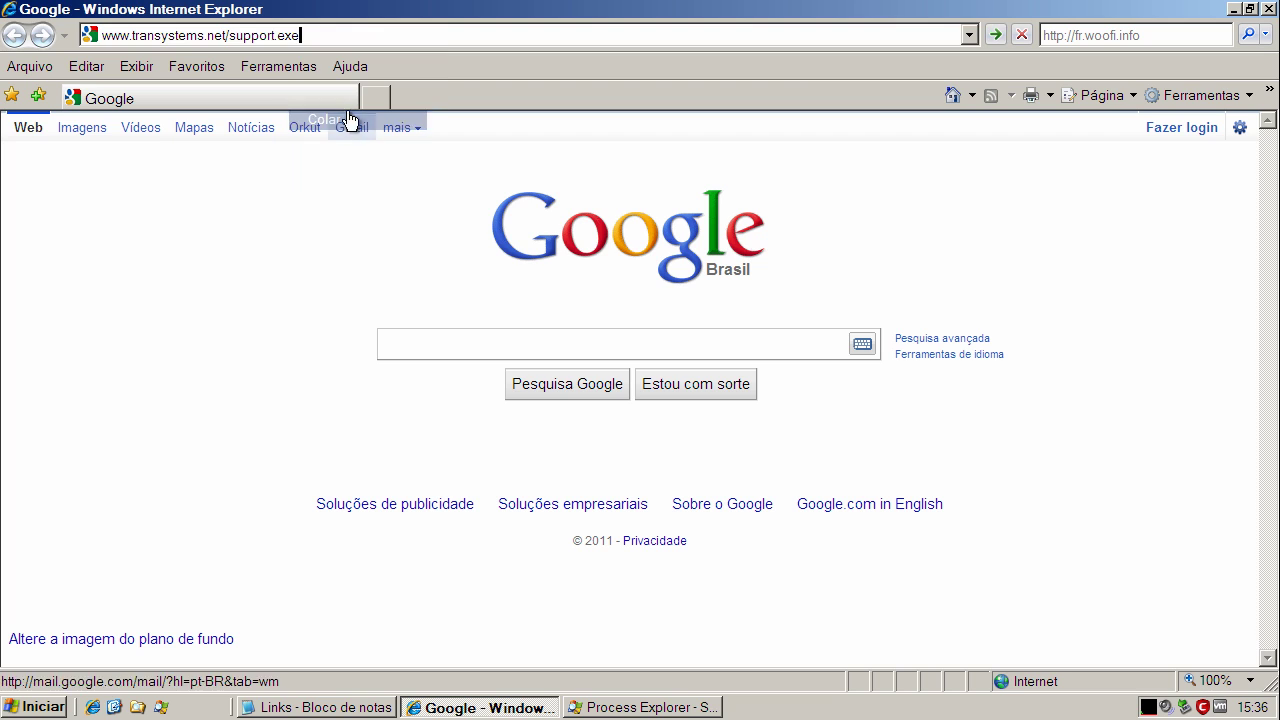
{"action": "key", "text": "Return"}
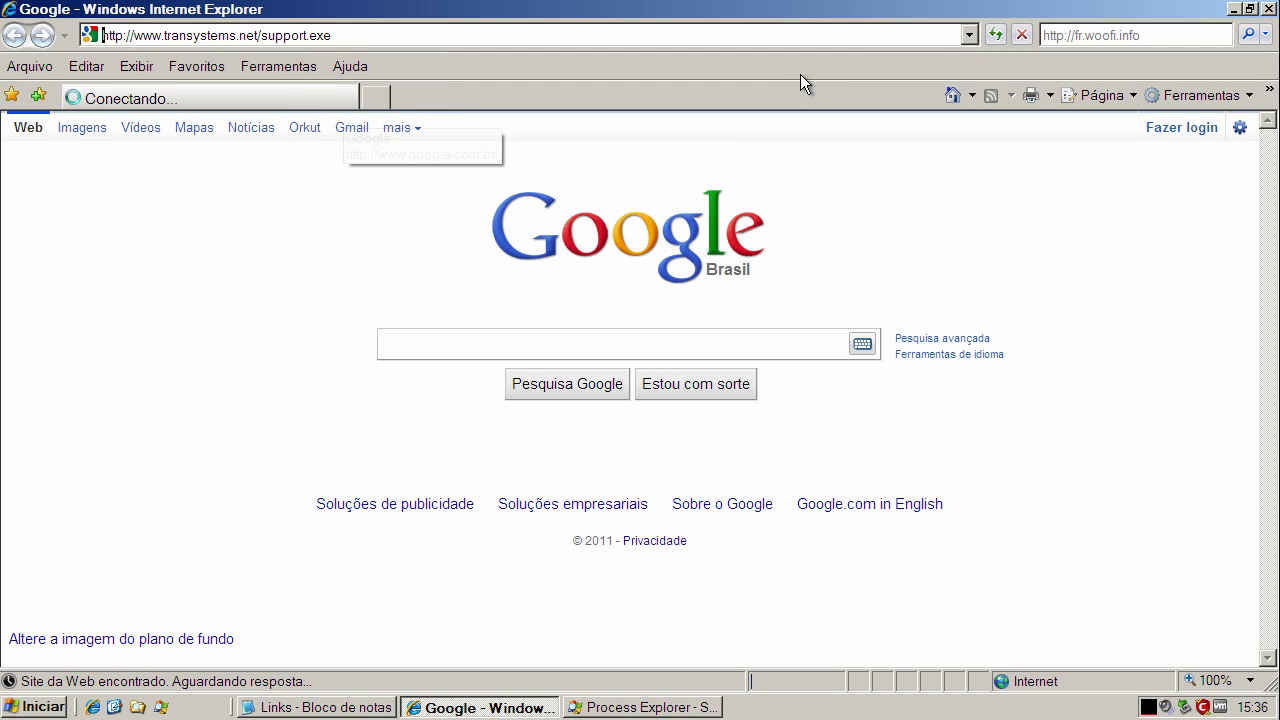
{"action": "left_click", "coordinate": [623, 366]}
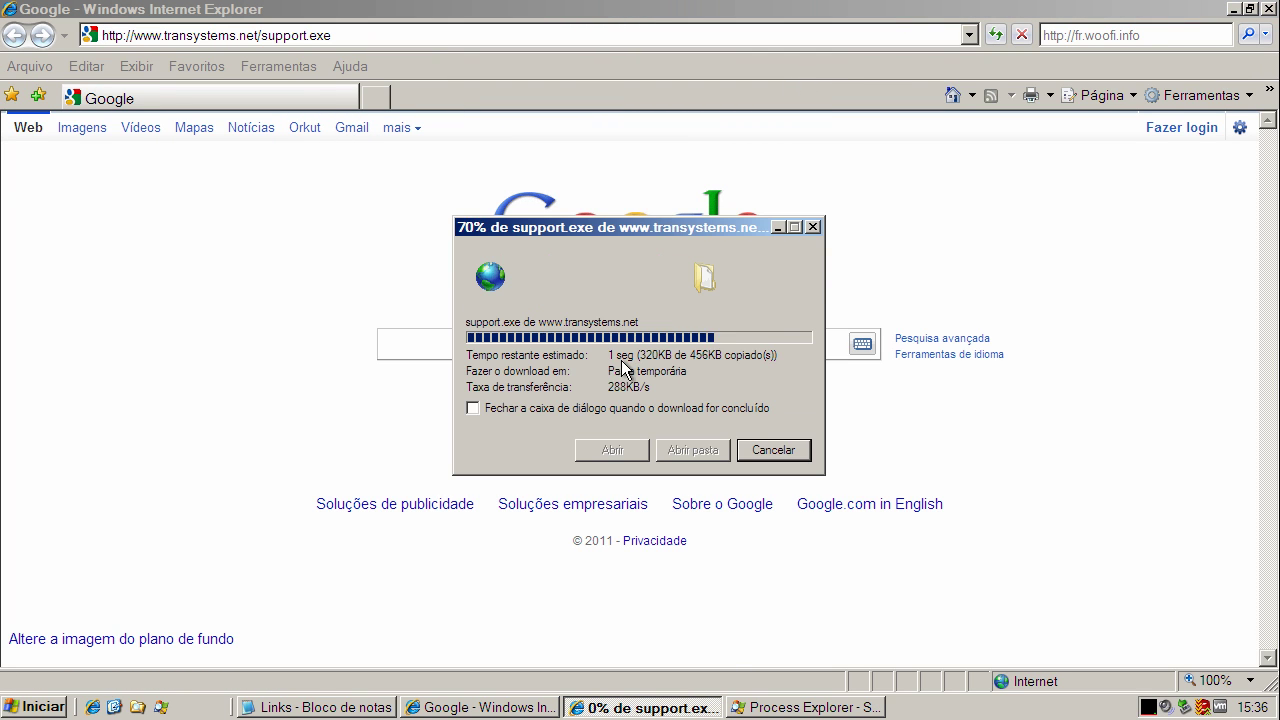
{"action": "left_click", "coordinate": [742, 370]}
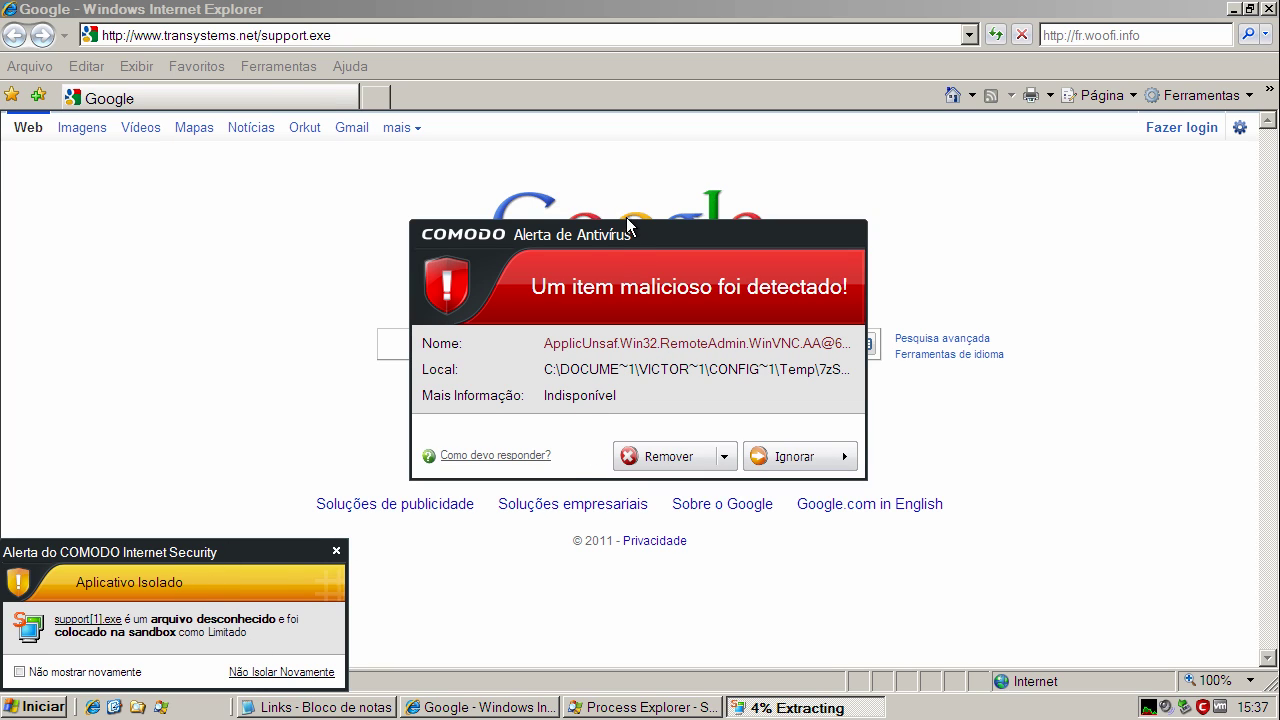
{"action": "left_click", "coordinate": [668, 456]}
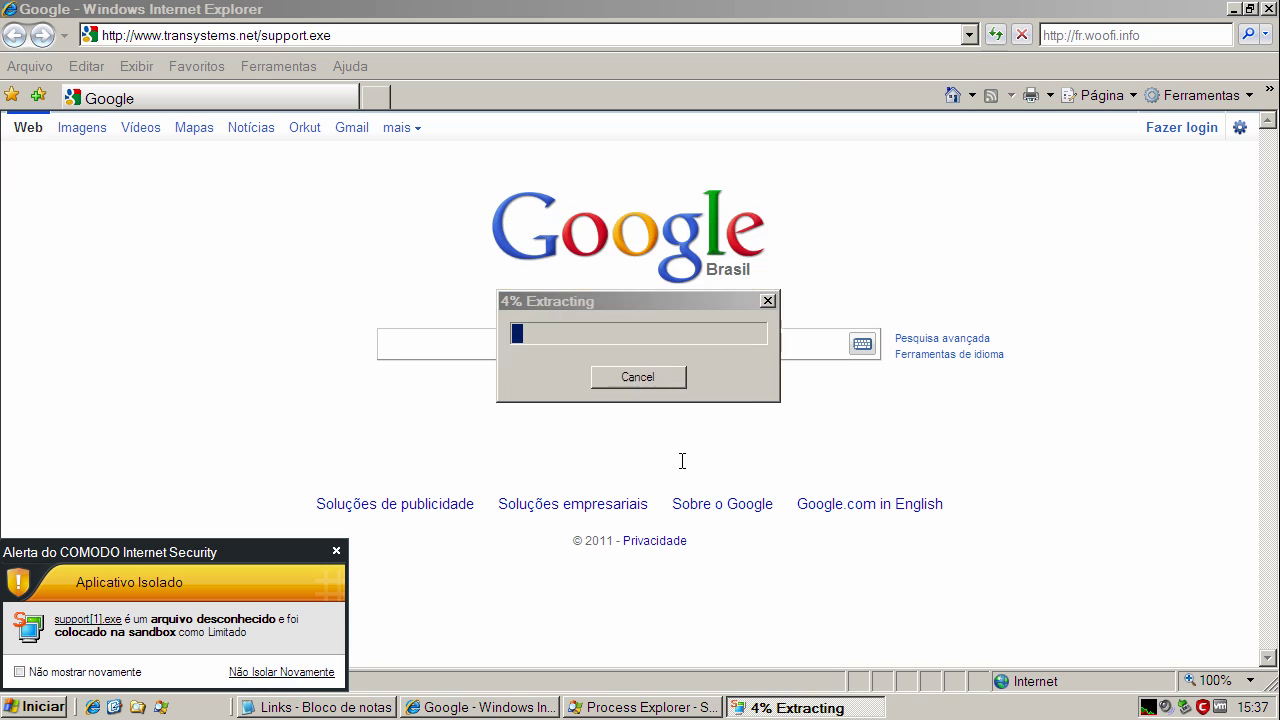
{"action": "left_click", "coordinate": [336, 551]}
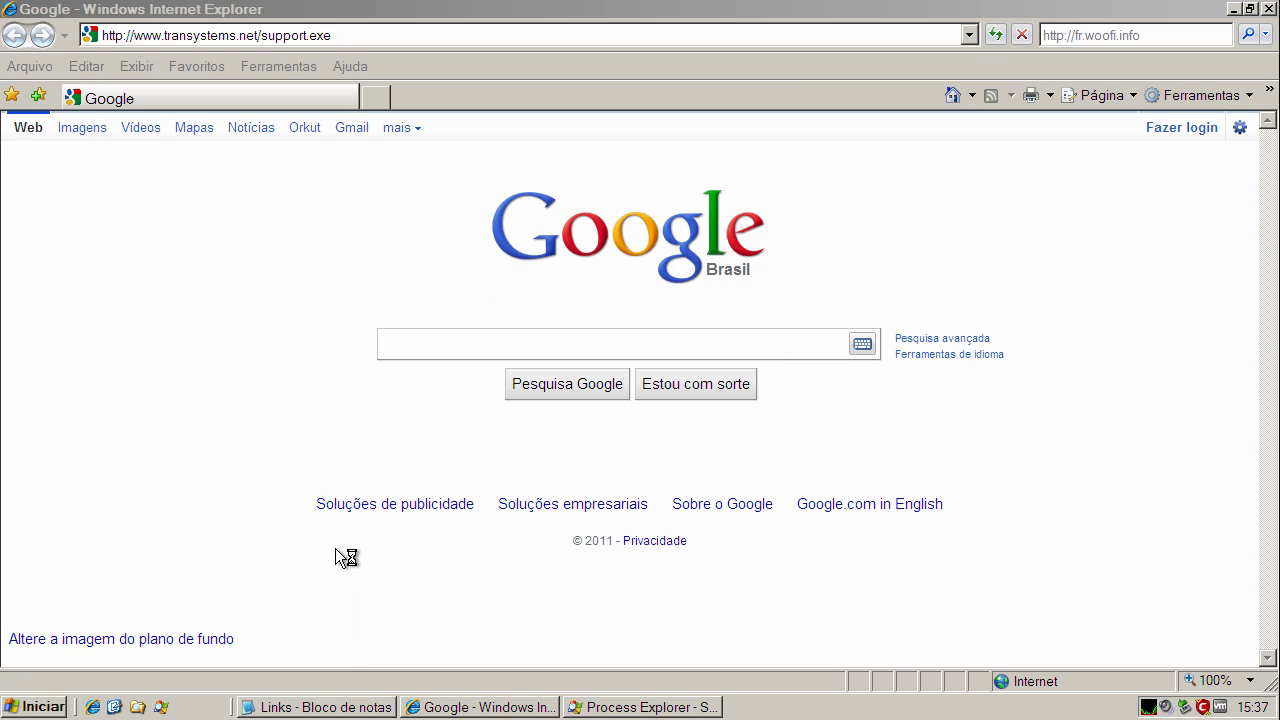
Step: Bring up the Links text file, block Run.exe from installing the MSVBVM60.DLL global hook and close the Remote Support System window
{"action": "left_click", "coordinate": [386, 706]}
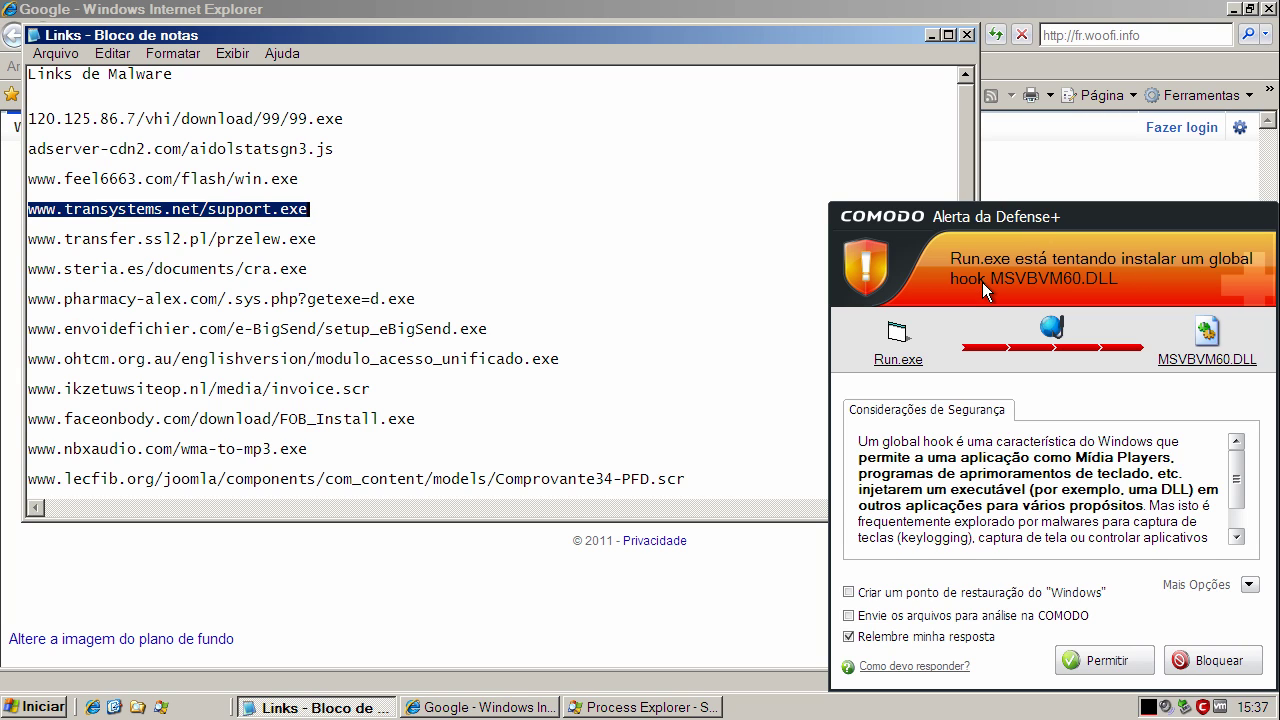
{"action": "left_click", "coordinate": [1218, 661]}
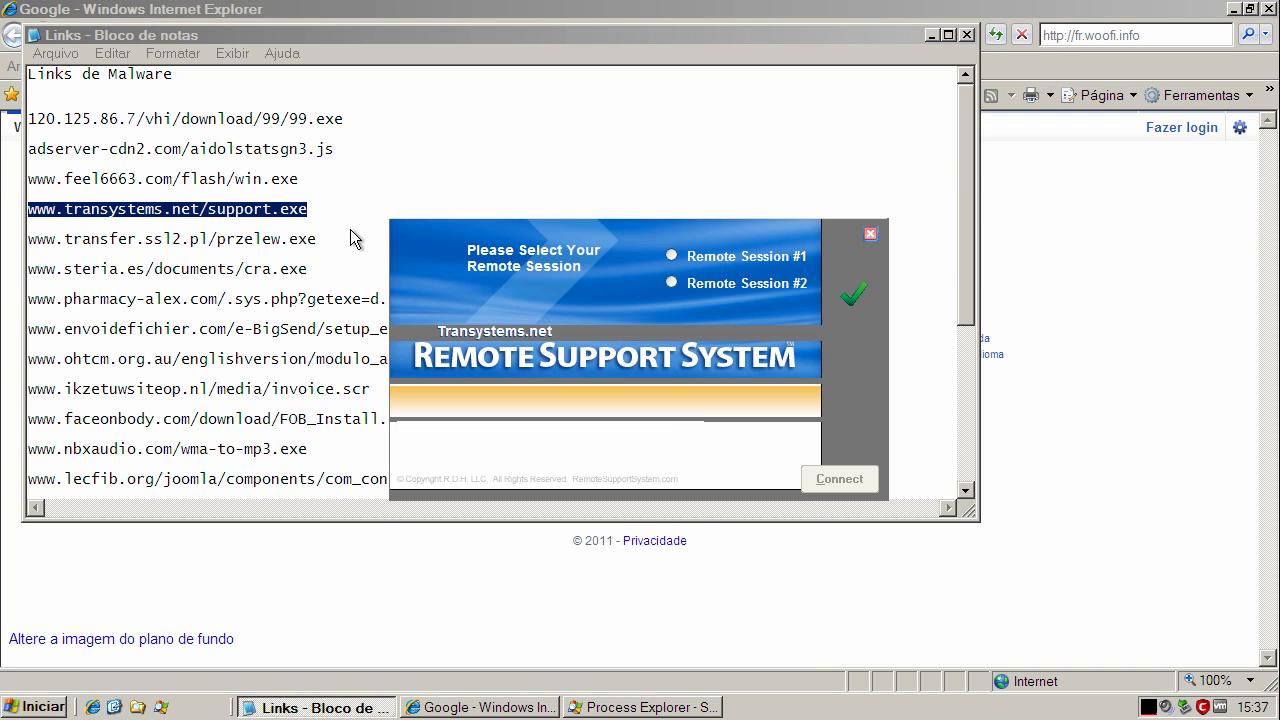
{"action": "left_click", "coordinate": [870, 235]}
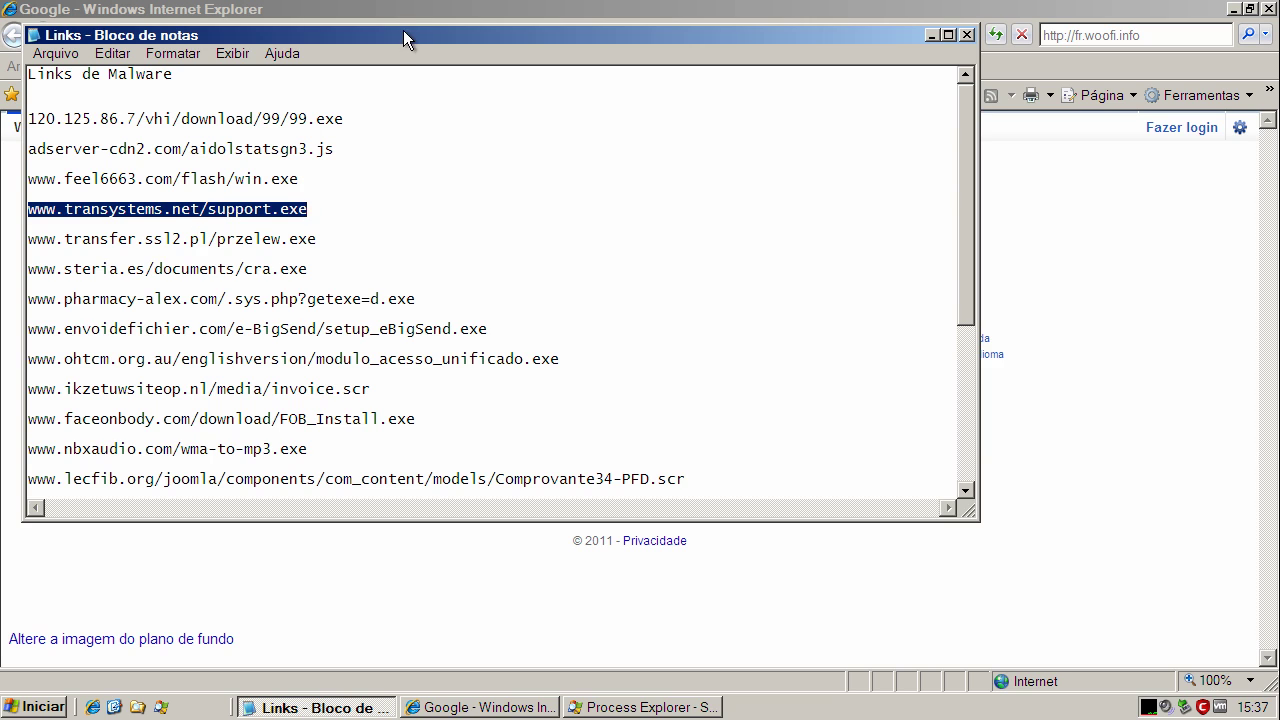
{"action": "left_click_drag", "start_coordinate": [403, 30], "coordinate": [425, 96]}
{"action": "left_click", "coordinate": [254, 310]}
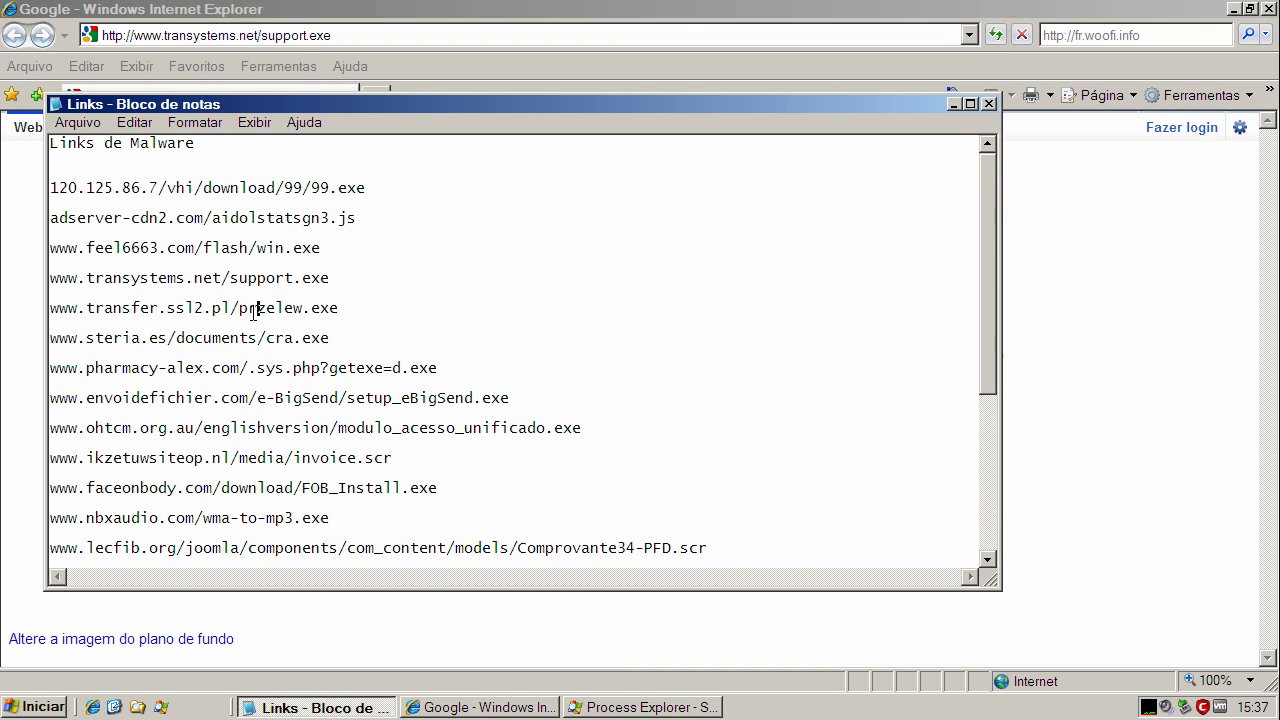
{"action": "double_click", "coordinate": [254, 310]}
{"action": "right_click", "coordinate": [254, 310]}
{"action": "left_click", "coordinate": [296, 368]}
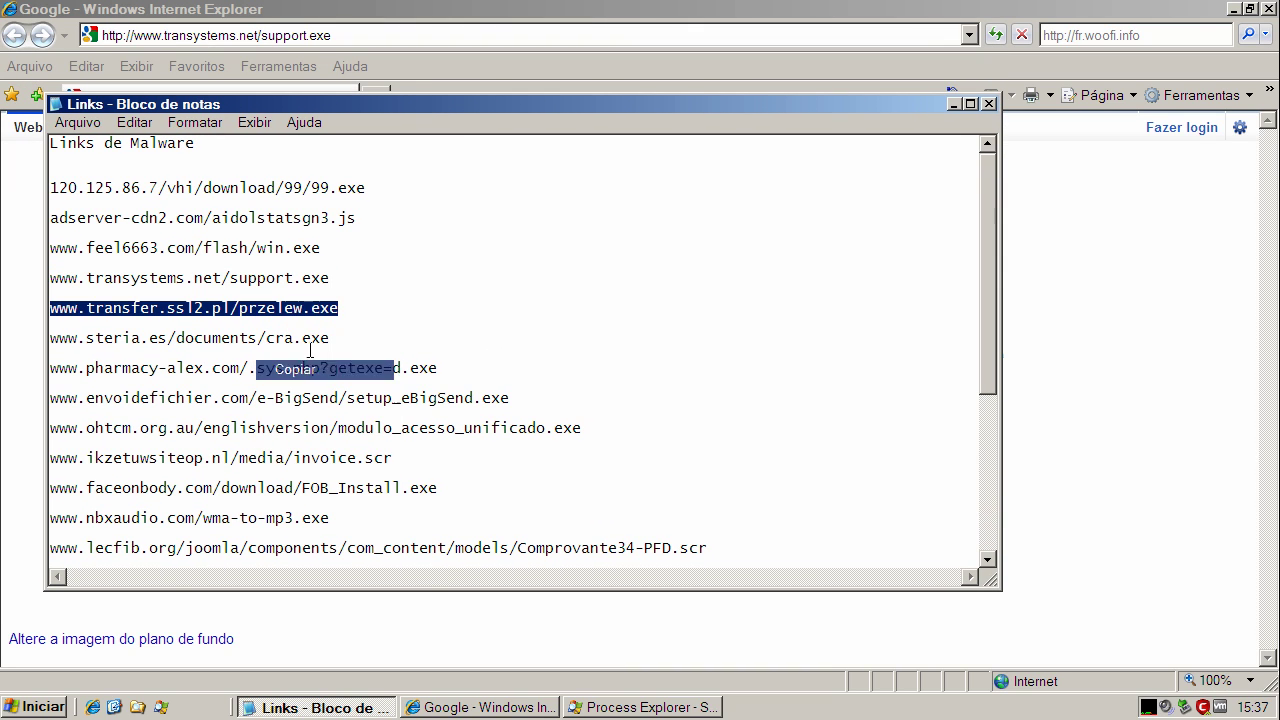
{"action": "left_click", "coordinate": [954, 104]}
{"action": "left_click", "coordinate": [326, 35]}
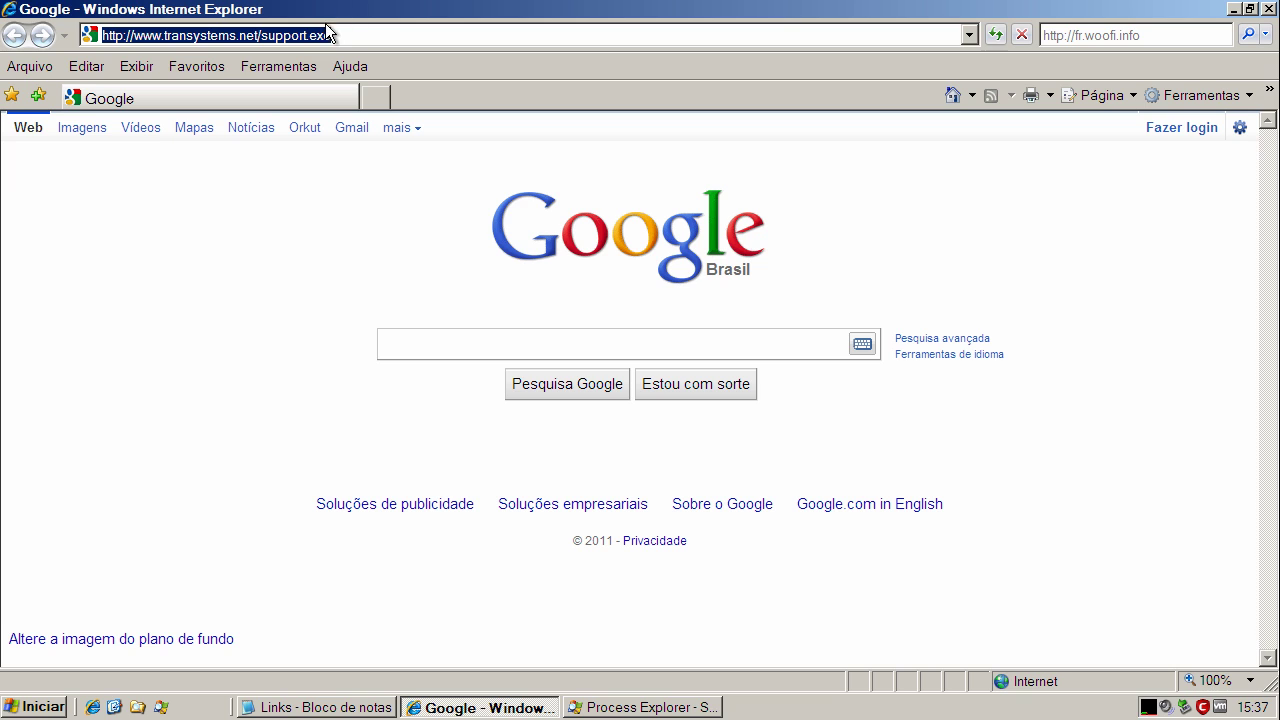
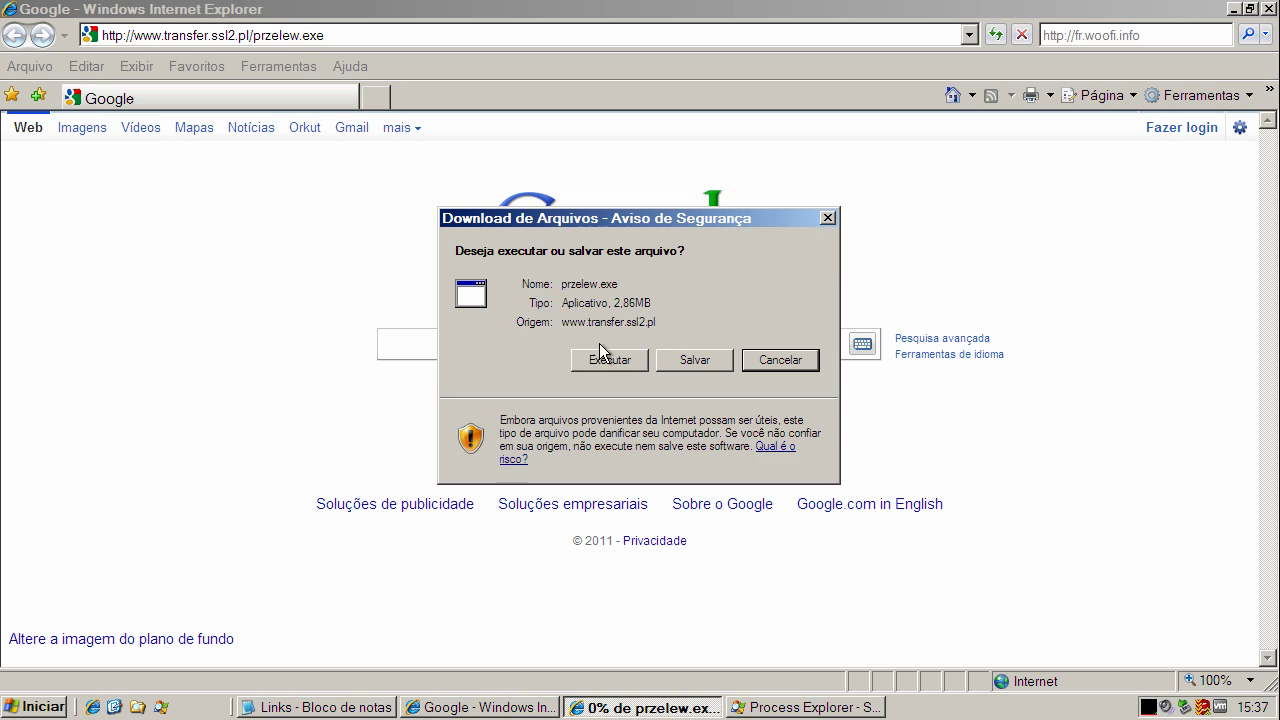
{"action": "left_click", "coordinate": [603, 357]}
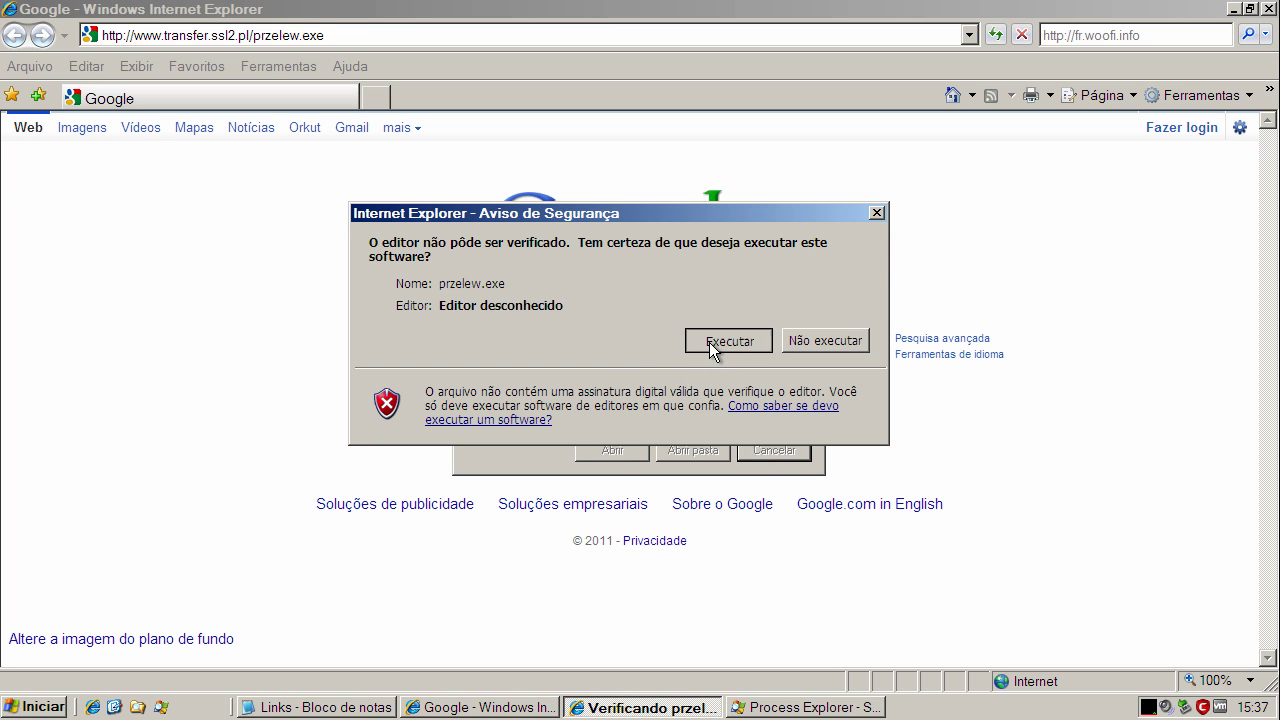
{"action": "left_click", "coordinate": [713, 343]}
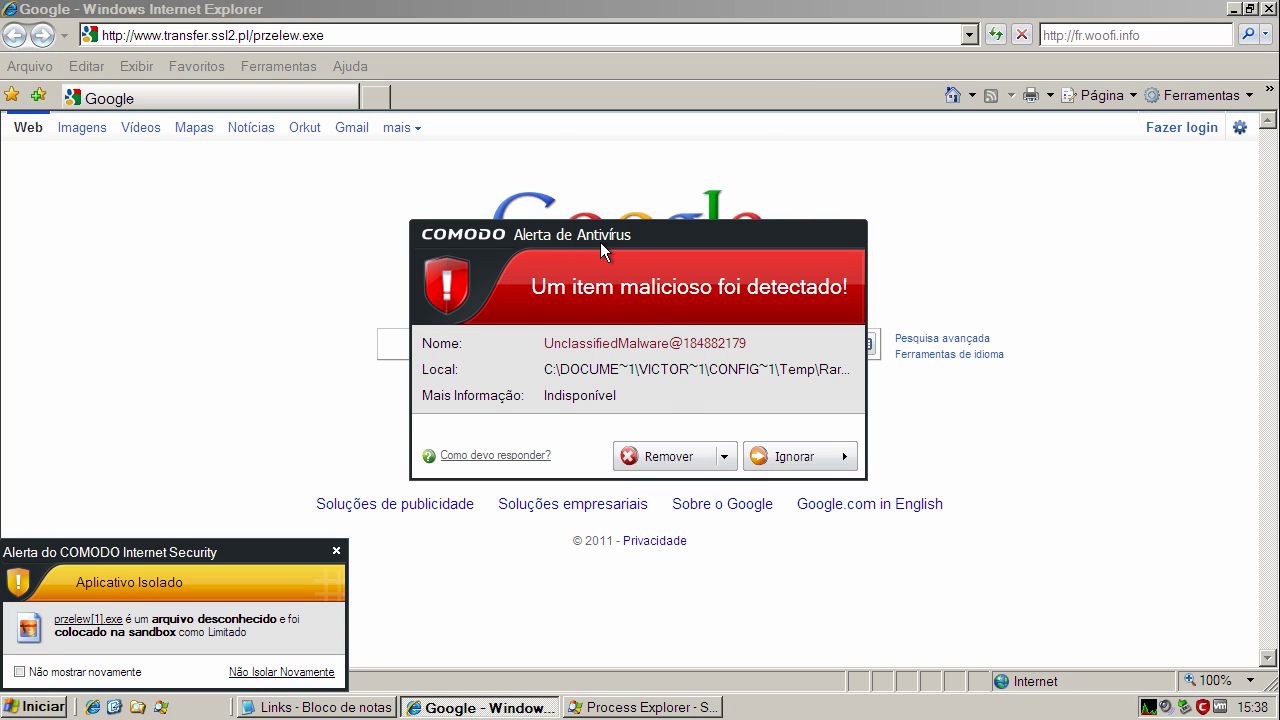
{"action": "left_click", "coordinate": [655, 458]}
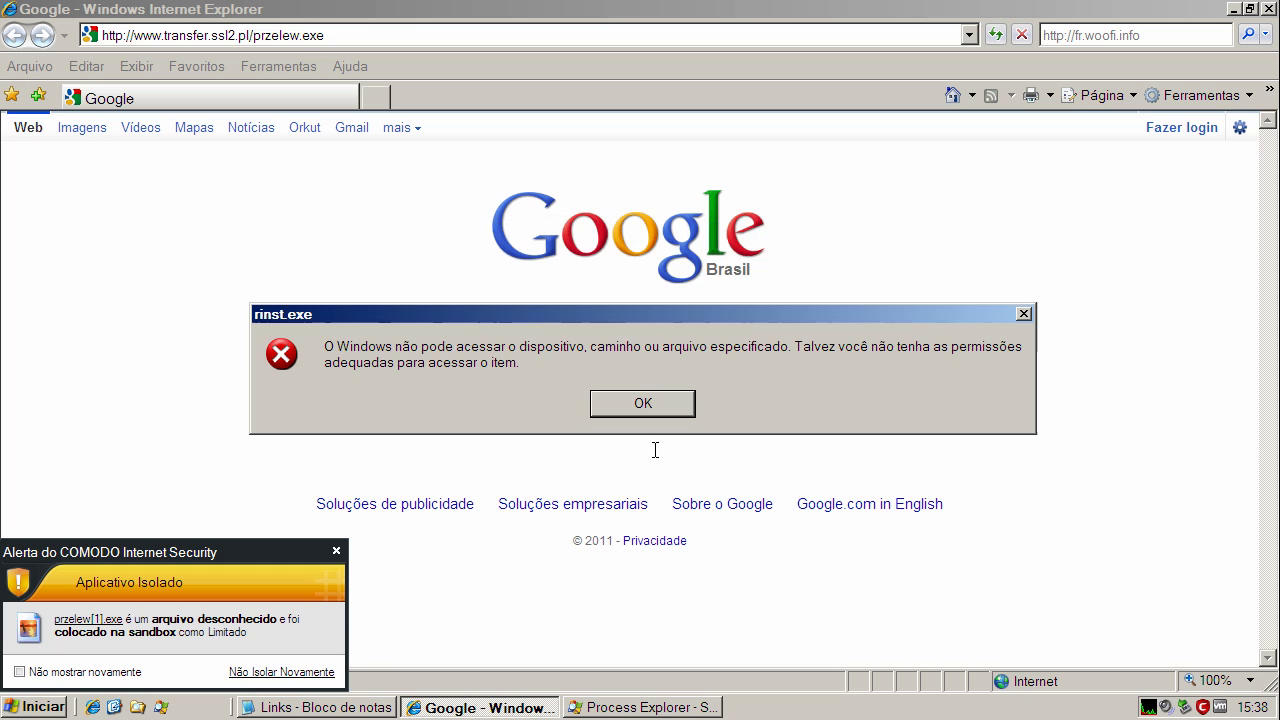
{"action": "left_click", "coordinate": [639, 406]}
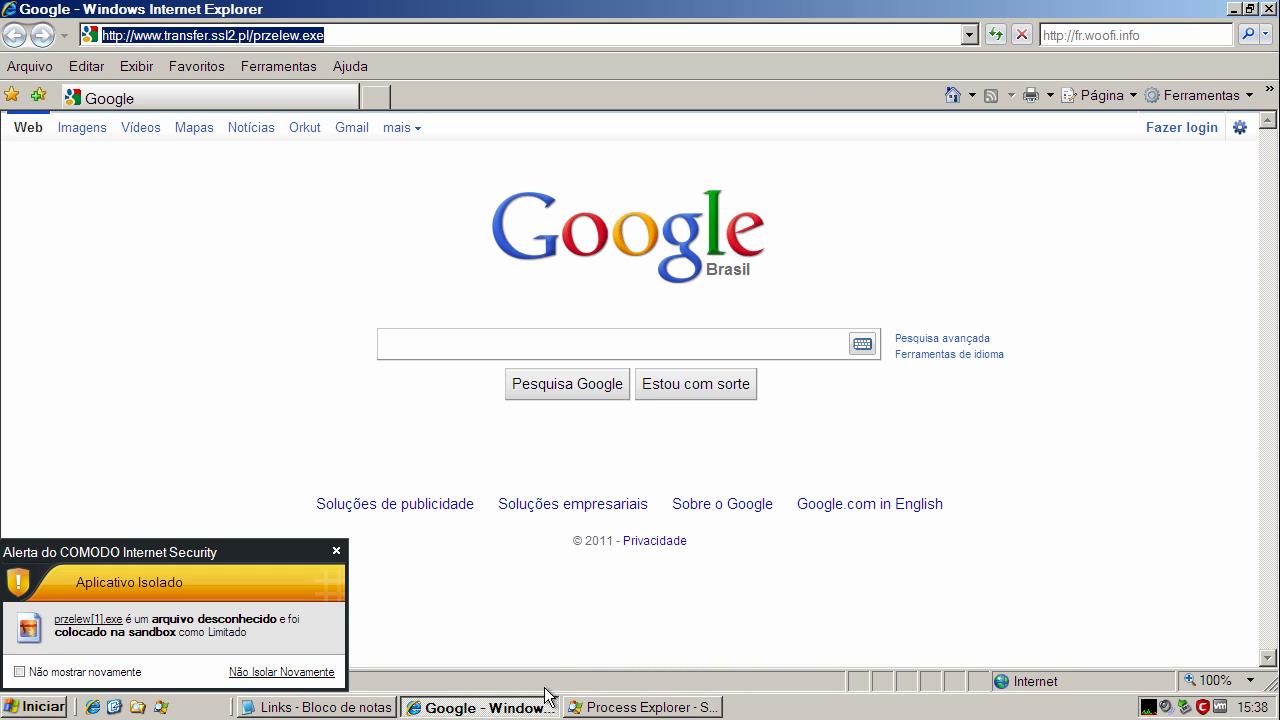
{"action": "left_click", "coordinate": [325, 708]}
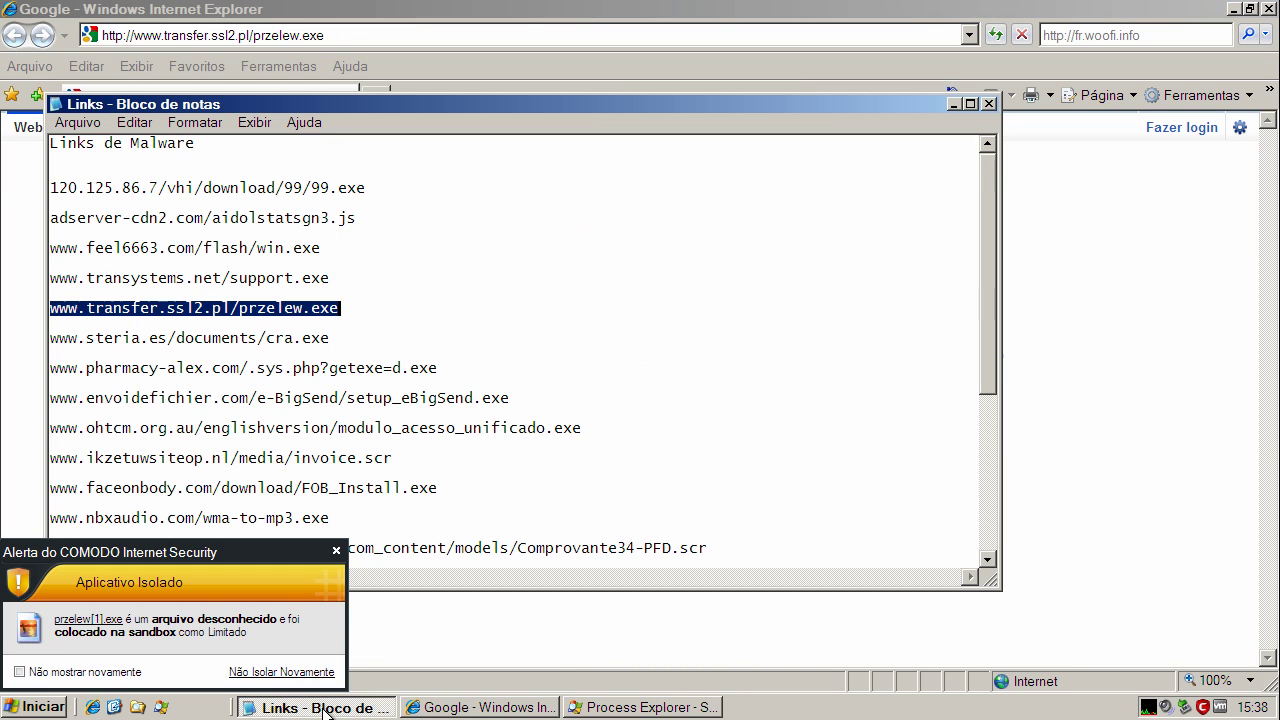
{"action": "double_click", "coordinate": [252, 338]}
{"action": "right_click", "coordinate": [254, 340]}
{"action": "left_click", "coordinate": [294, 400]}
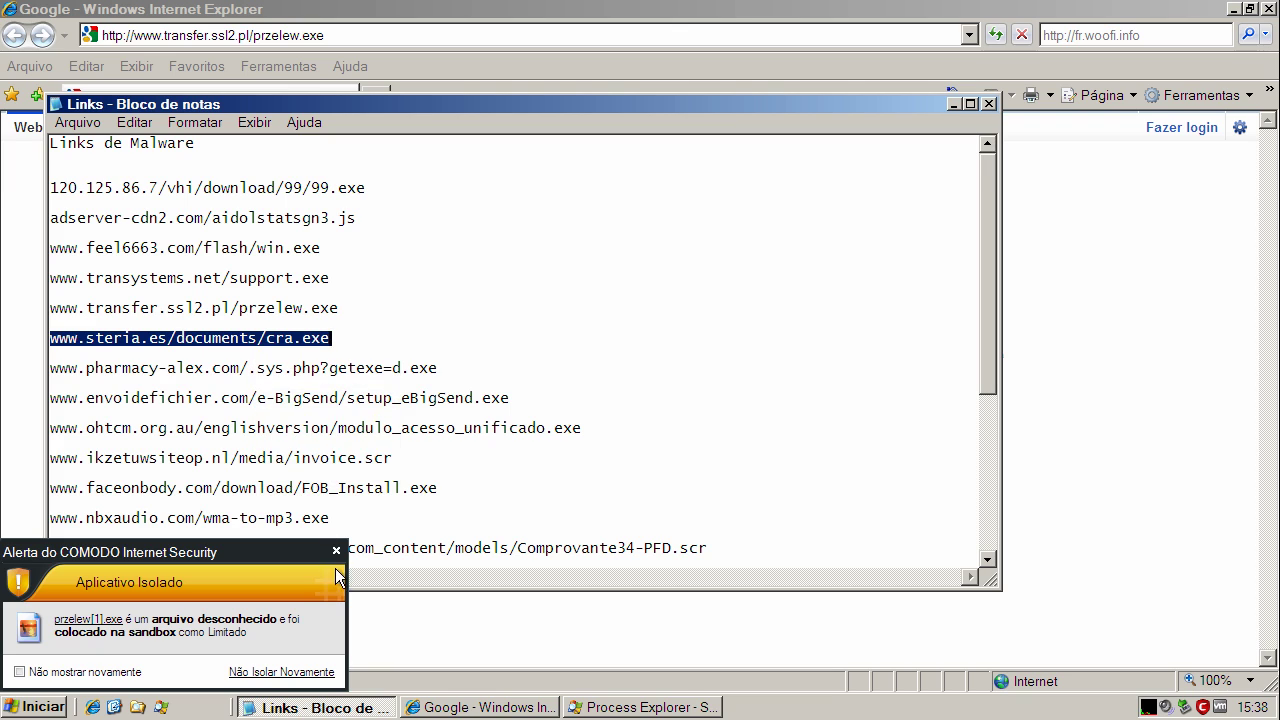
{"action": "left_click", "coordinate": [340, 552]}
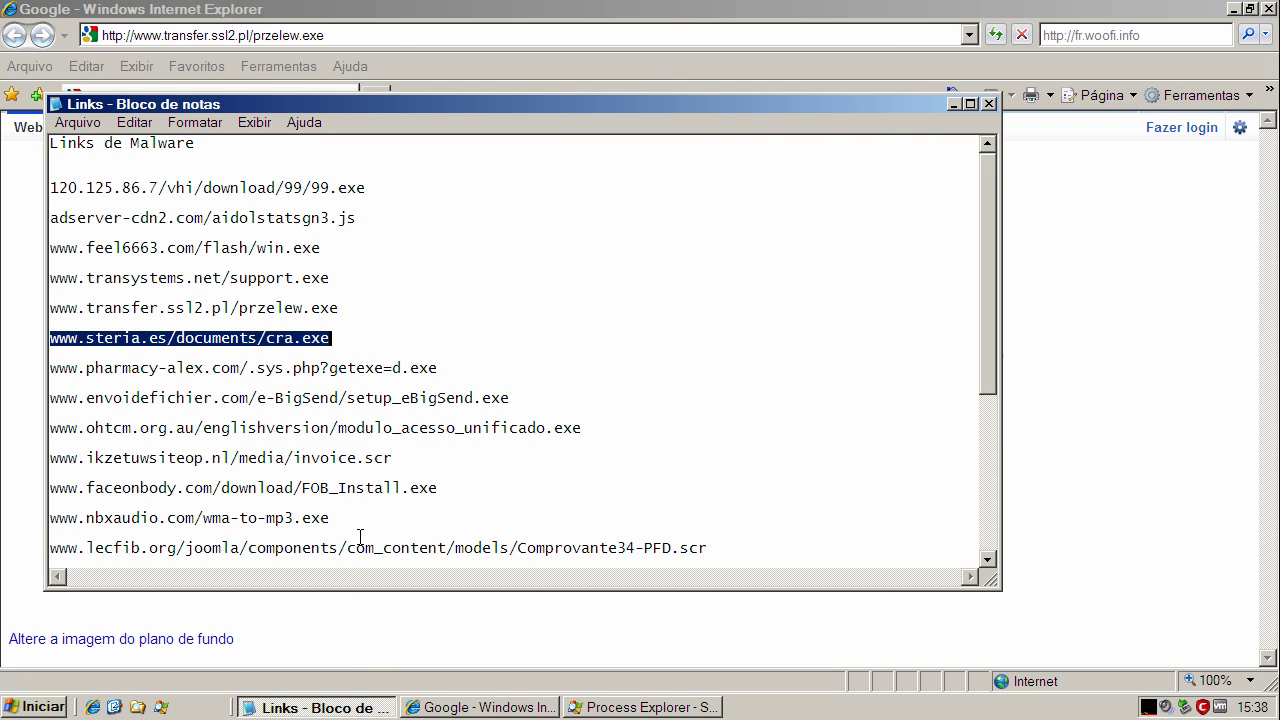
{"action": "left_click", "coordinate": [955, 103]}
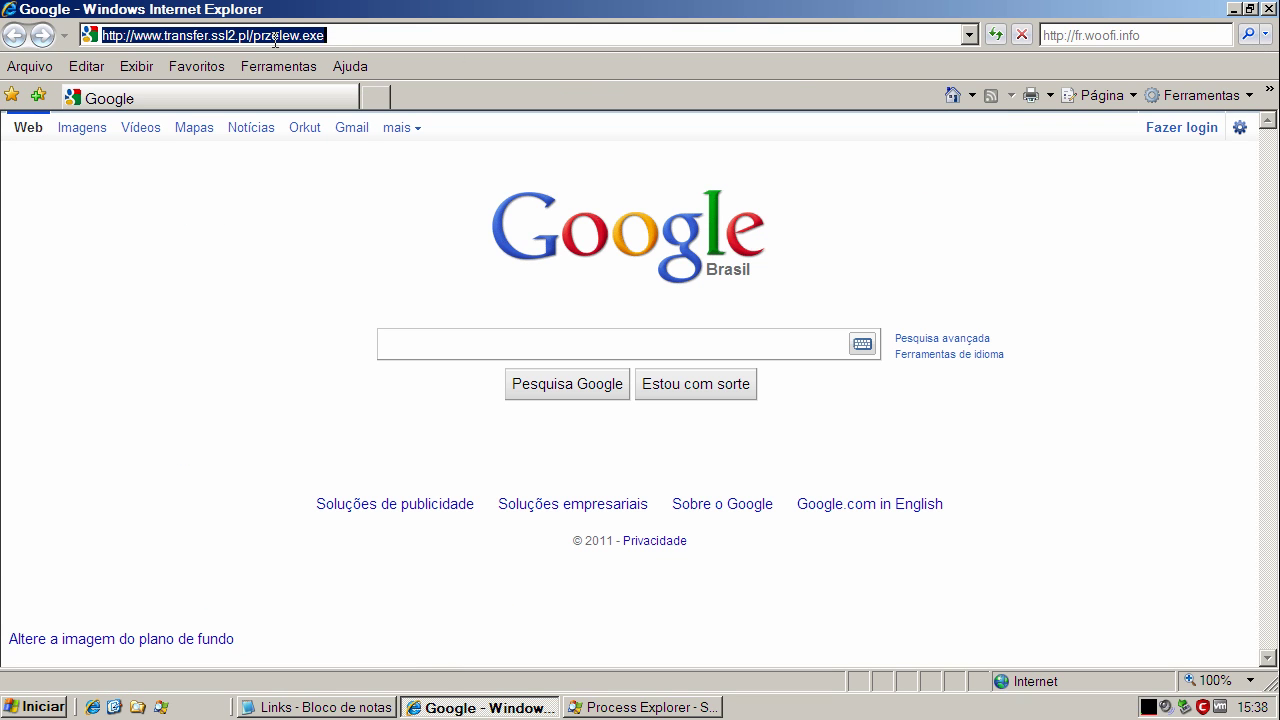
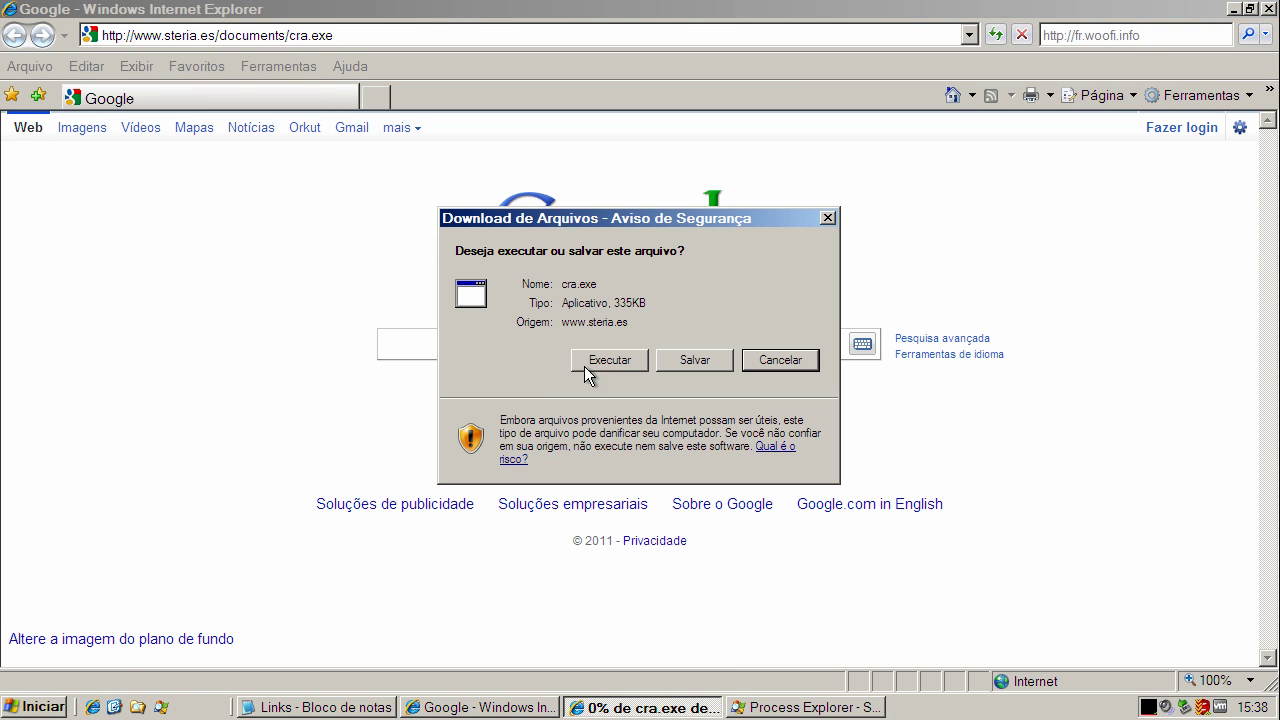
{"action": "left_click", "coordinate": [590, 366]}
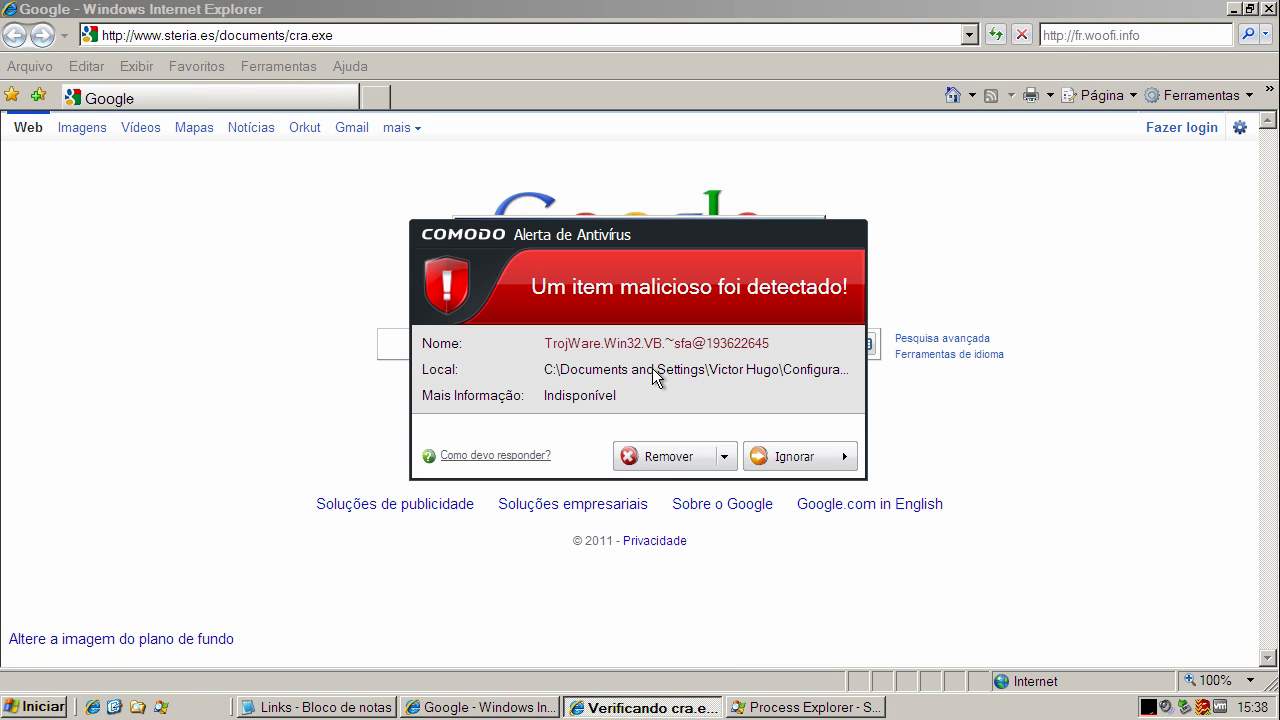
{"action": "left_click", "coordinate": [660, 451]}
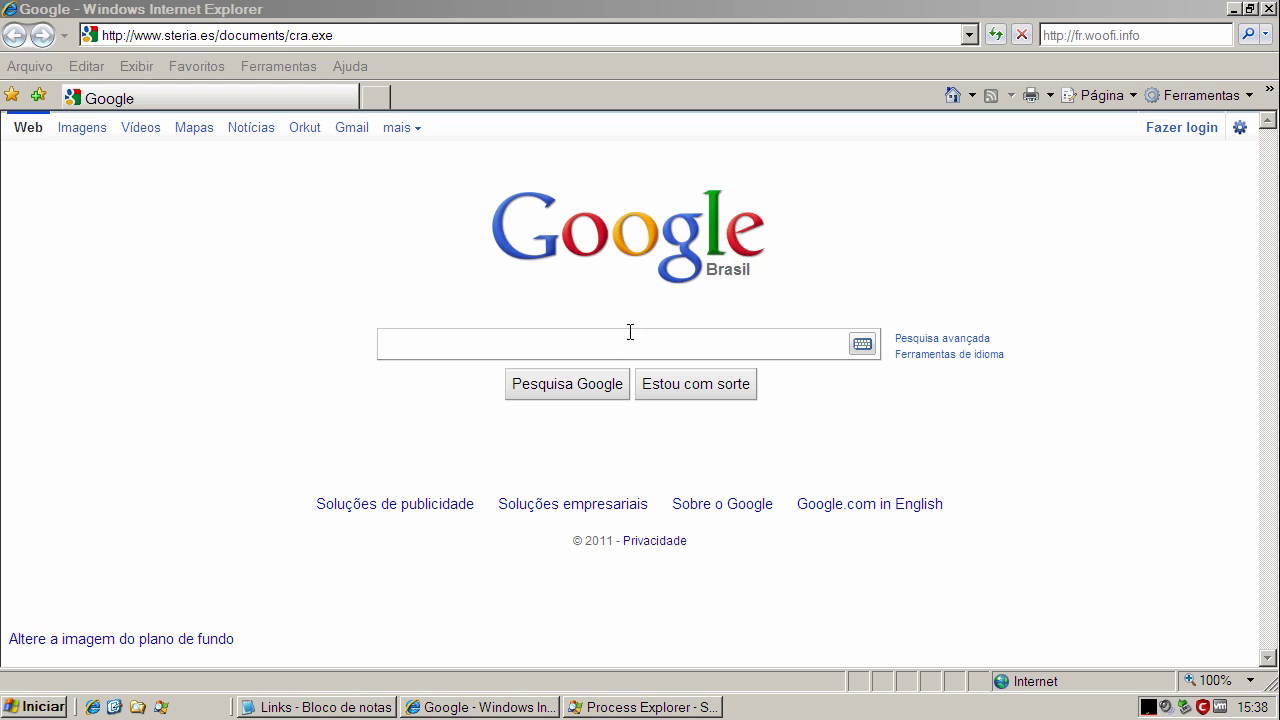
{"action": "left_click", "coordinate": [378, 708]}
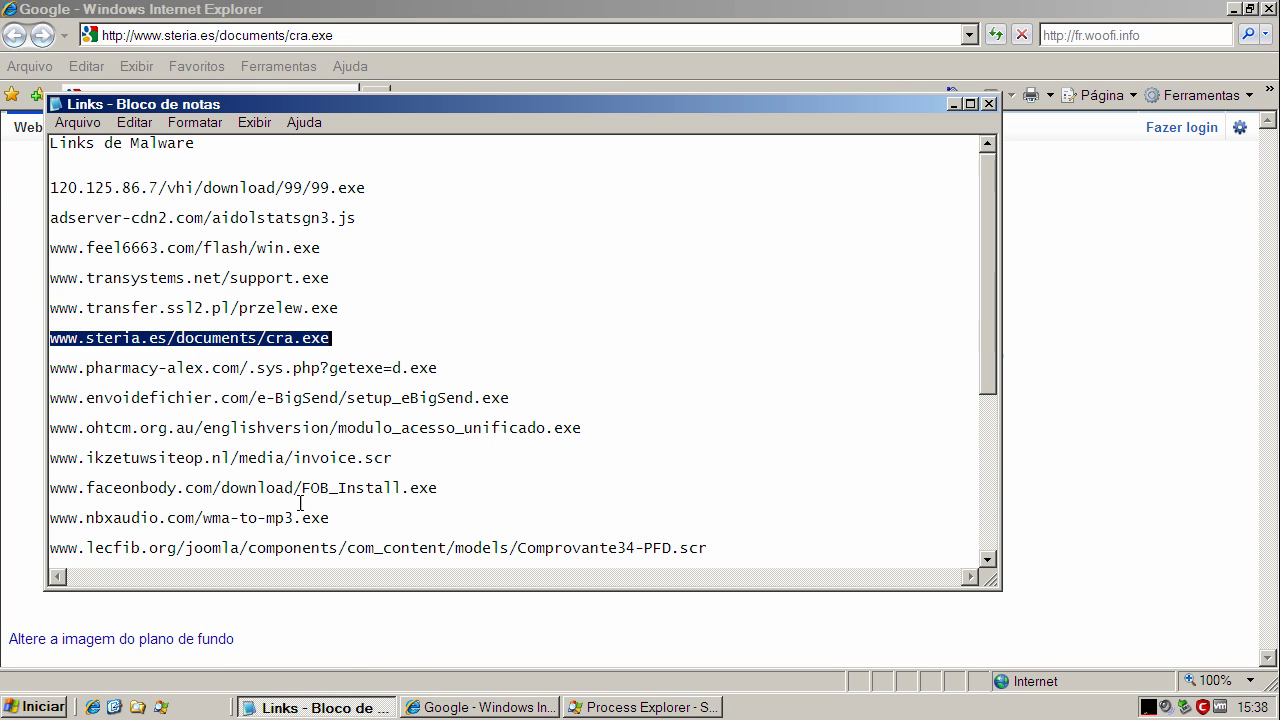
{"action": "double_click", "coordinate": [270, 362]}
{"action": "right_click", "coordinate": [270, 362]}
{"action": "left_click", "coordinate": [351, 427]}
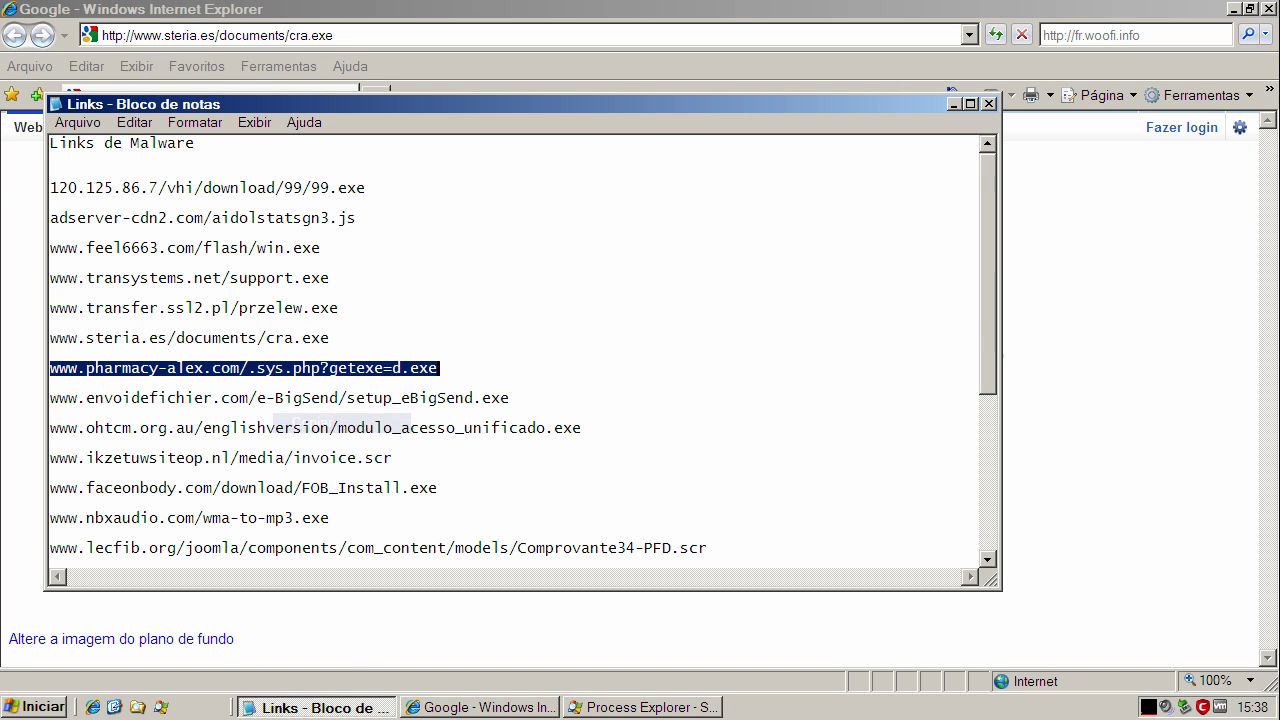
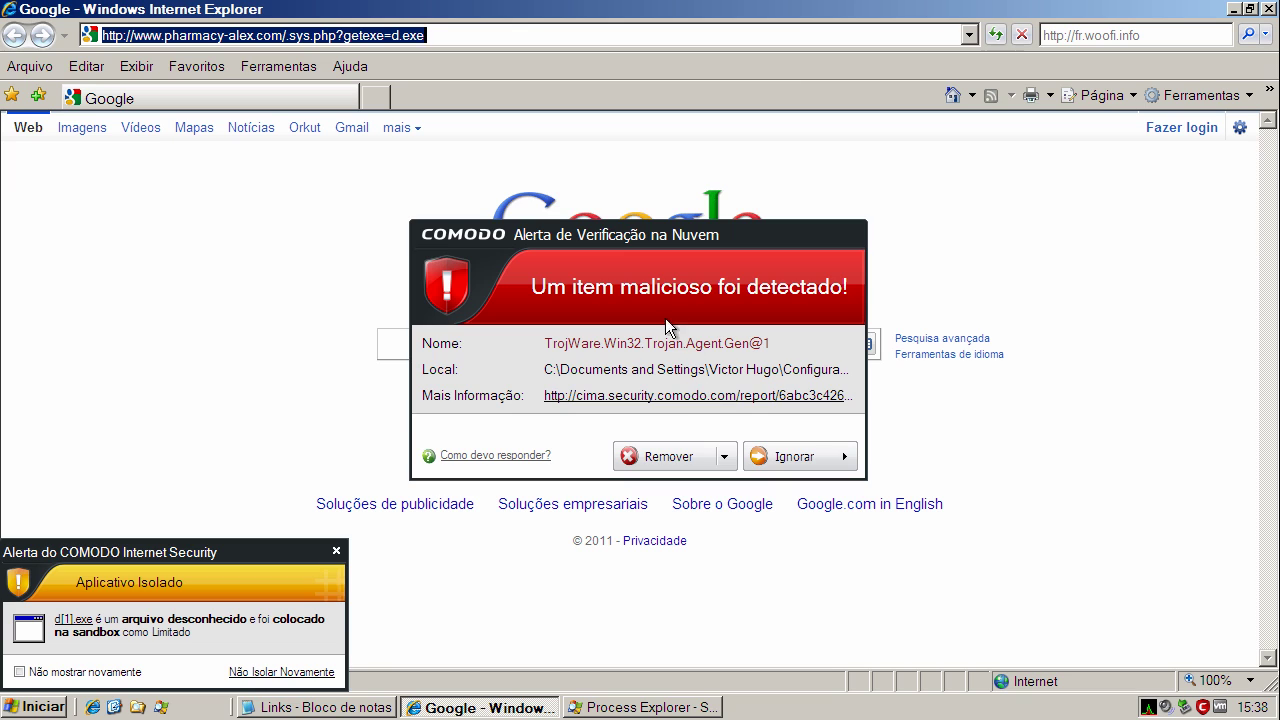
Step: Remove the trojan through the Comodo cloud scan alert and close the sandbox alert for d[1].exe
{"action": "left_click", "coordinate": [668, 456]}
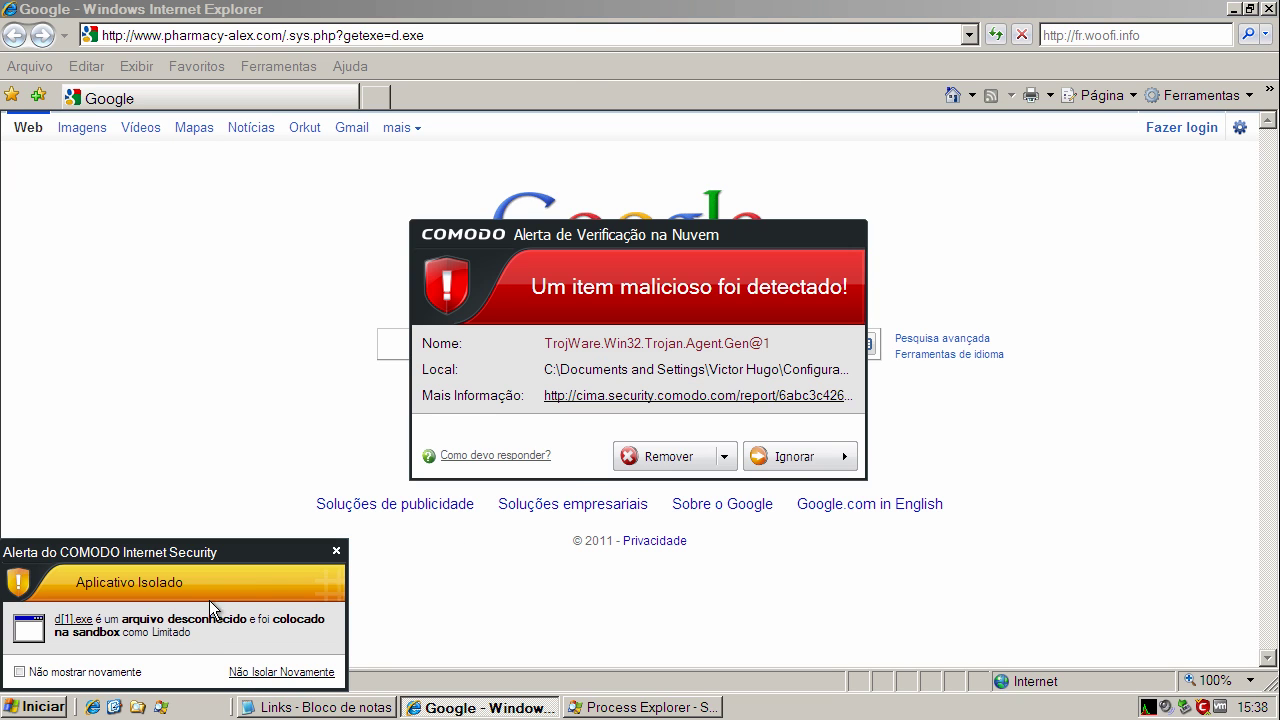
{"action": "left_click", "coordinate": [680, 450]}
{"action": "left_click", "coordinate": [336, 551]}
{"action": "left_click", "coordinate": [627, 457]}
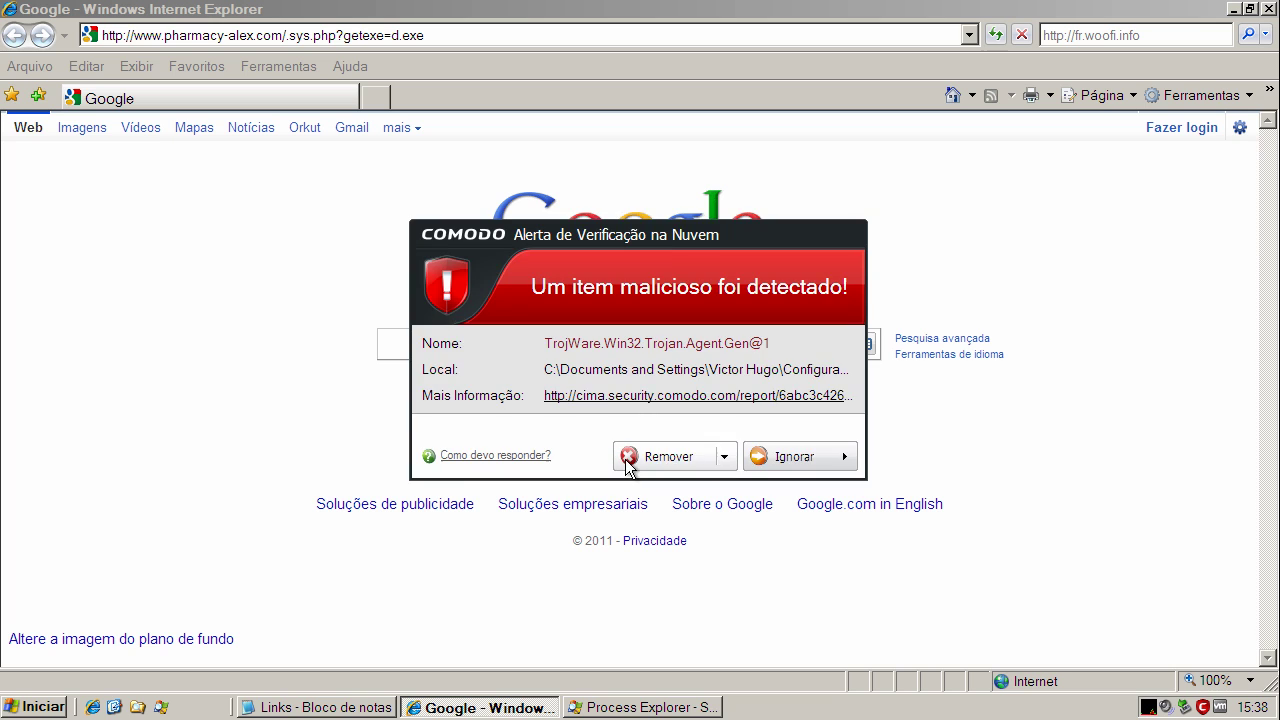
{"action": "left_click", "coordinate": [649, 453]}
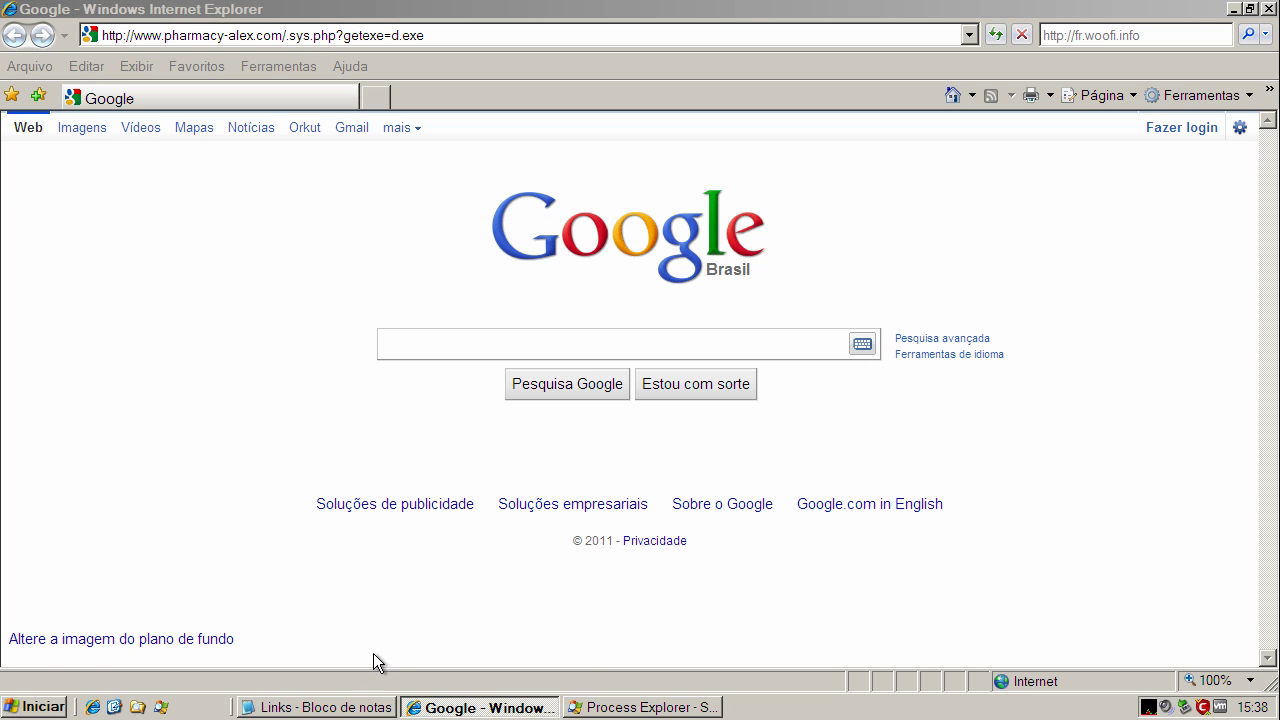
{"action": "left_click", "coordinate": [347, 706]}
{"action": "left_click", "coordinate": [266, 398]}
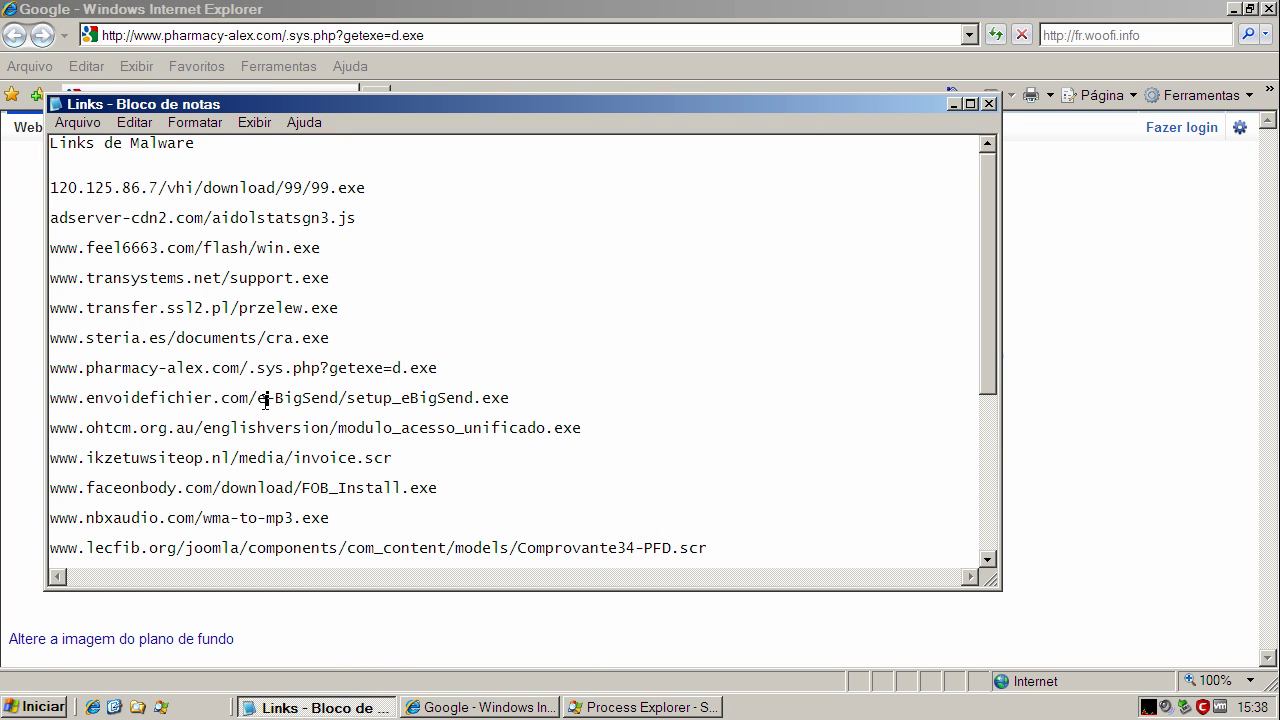
{"action": "double_click", "coordinate": [266, 398]}
{"action": "right_click", "coordinate": [266, 400]}
{"action": "left_click", "coordinate": [293, 460]}
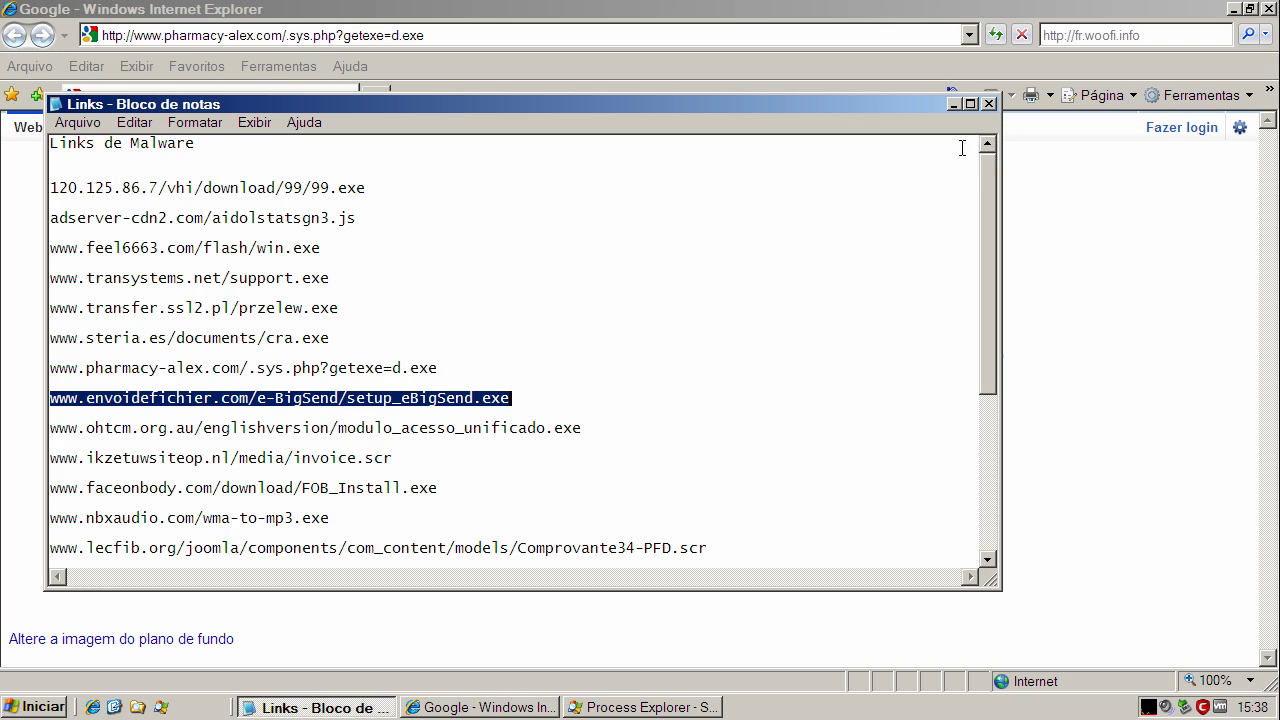
{"action": "left_click", "coordinate": [954, 104]}
{"action": "left_click", "coordinate": [356, 35]}
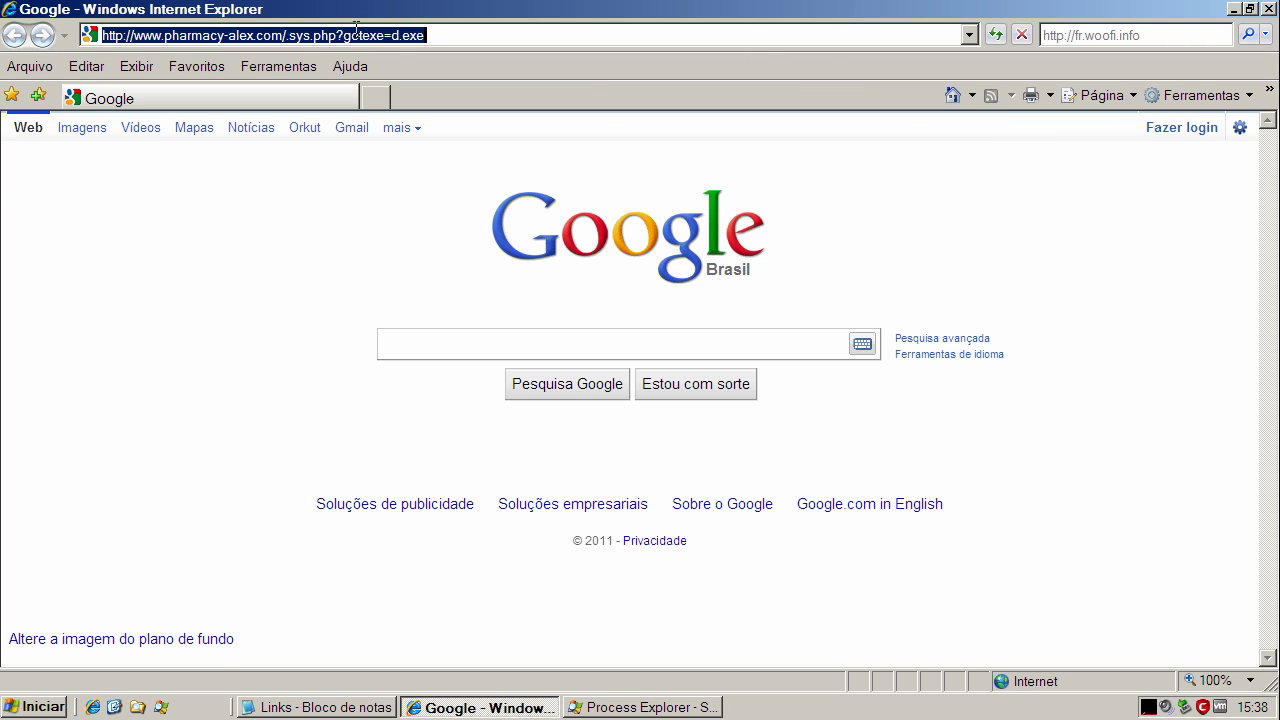
{"action": "key", "text": "ctrl+v"}
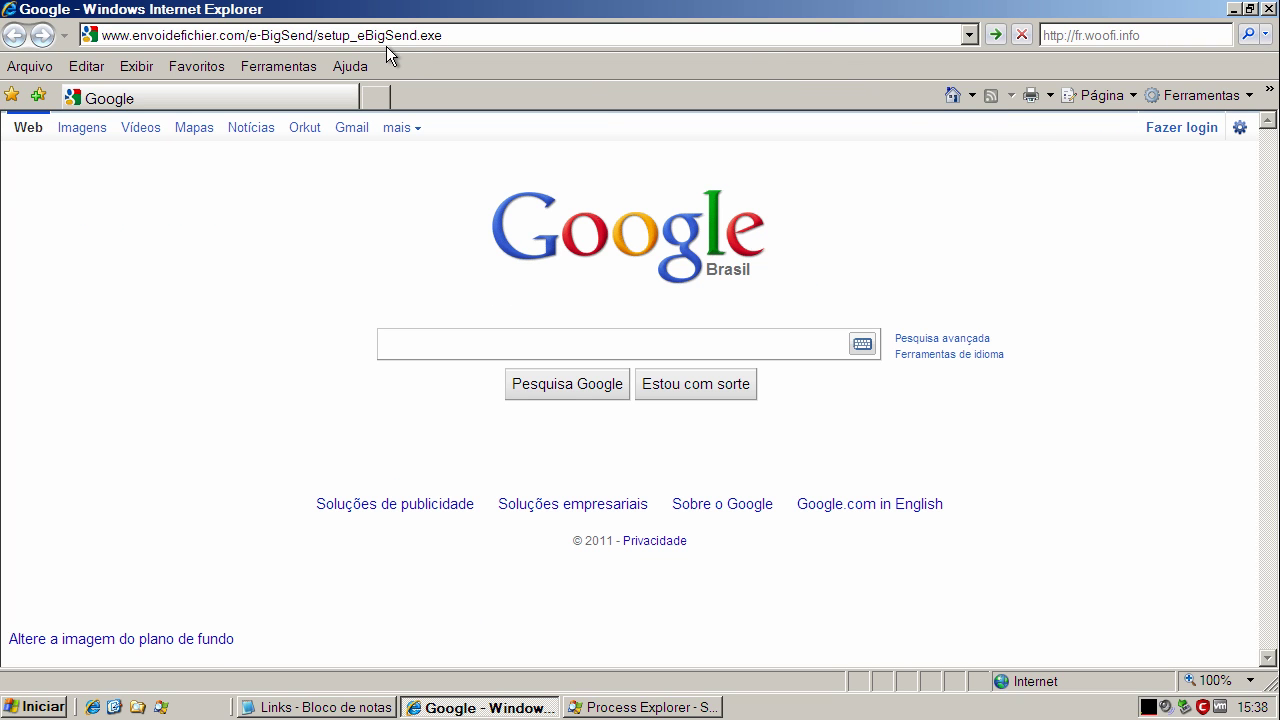
{"action": "key", "text": "Return"}
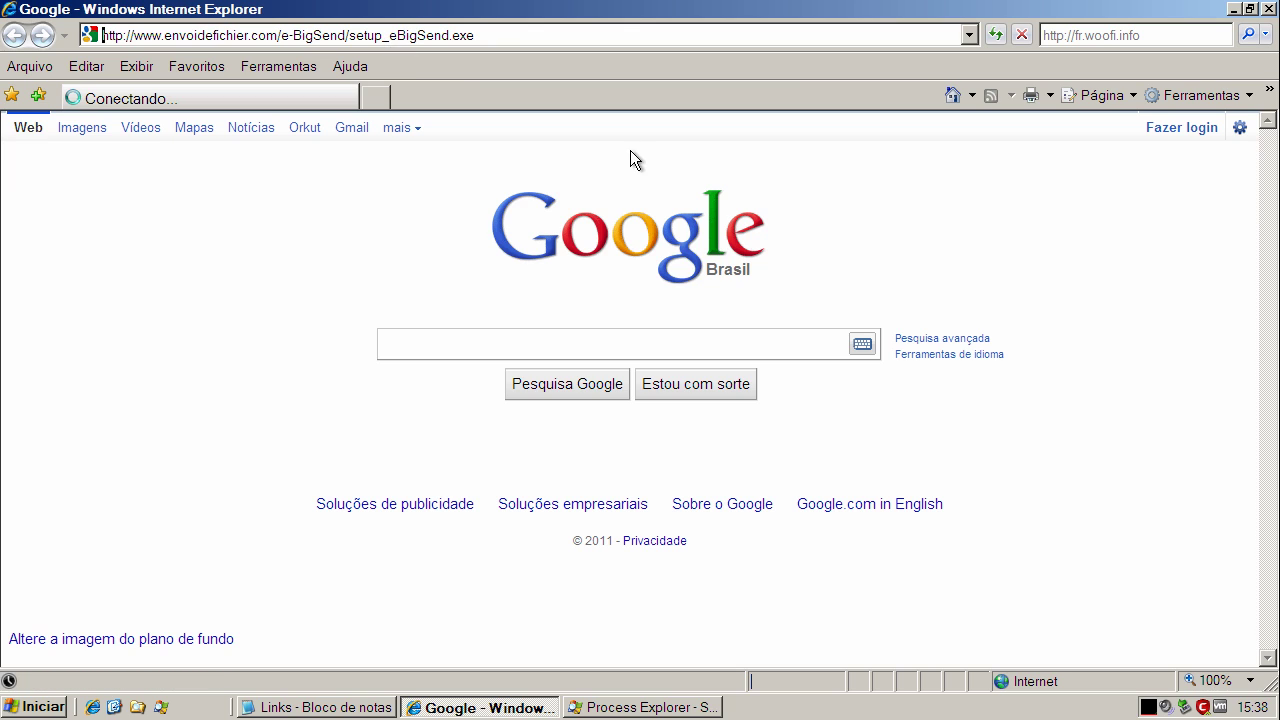
{"action": "left_click", "coordinate": [624, 359]}
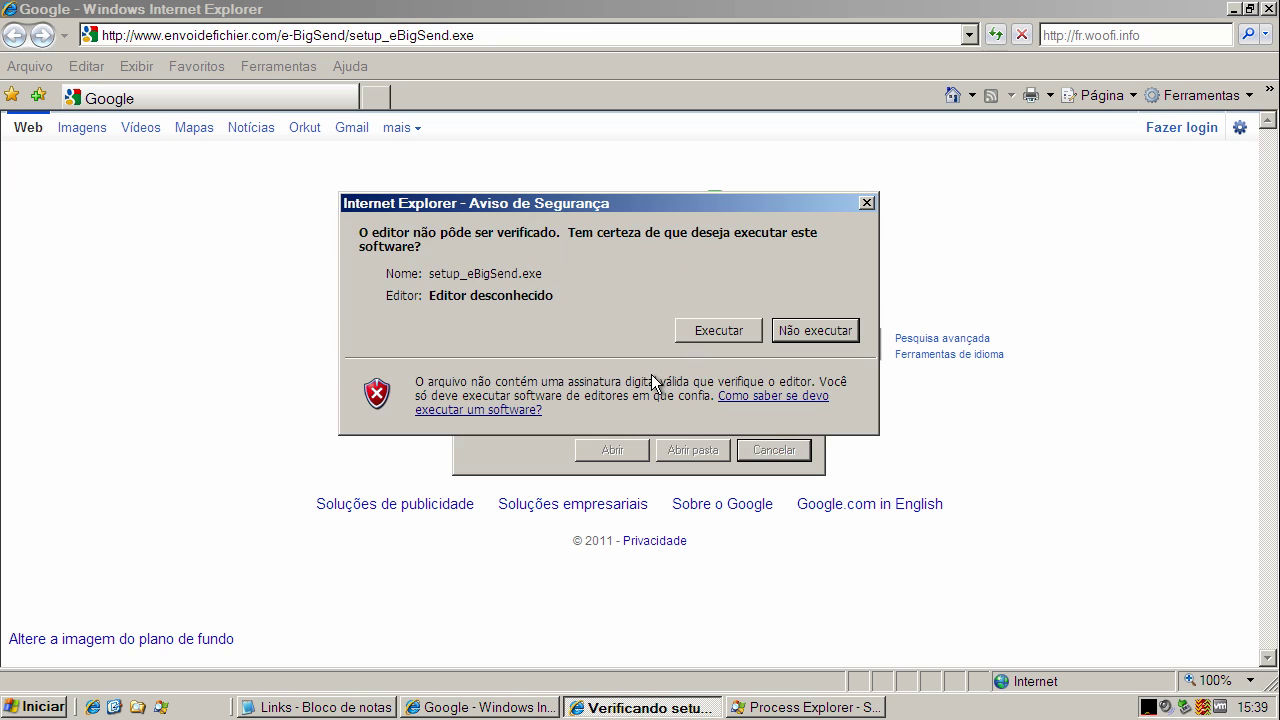
{"action": "left_click", "coordinate": [707, 334]}
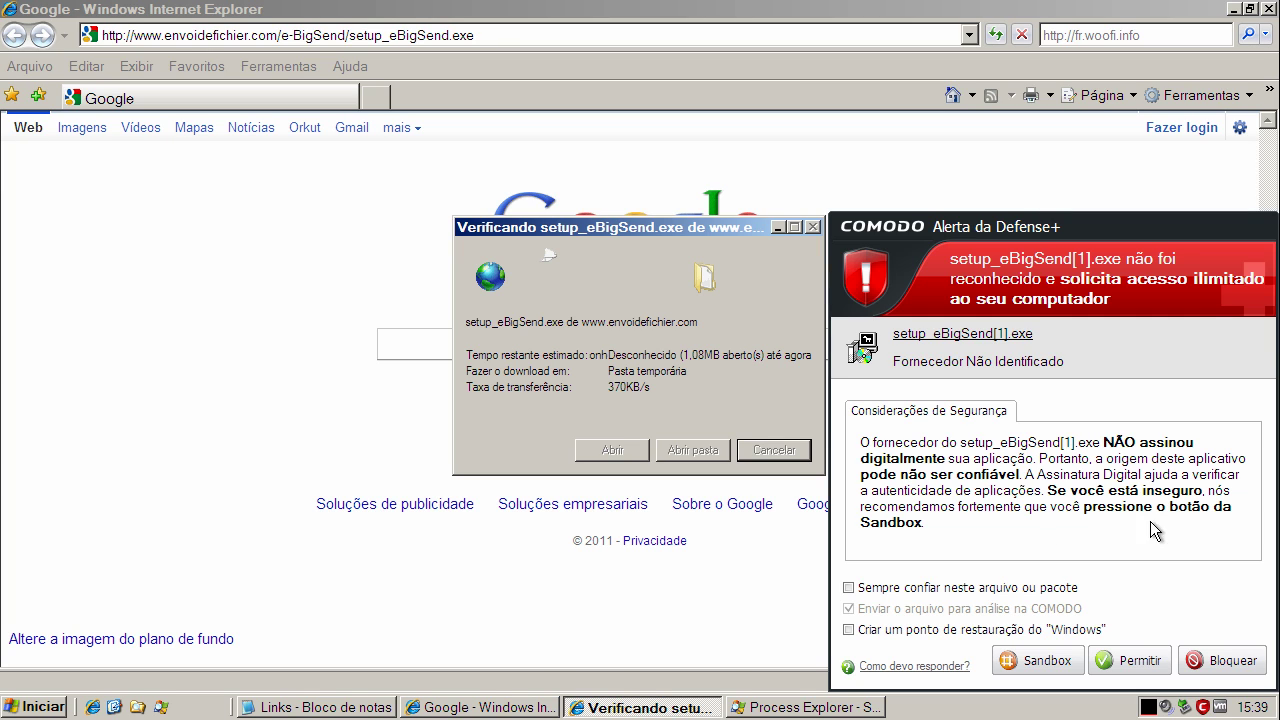
{"action": "left_click", "coordinate": [1040, 660]}
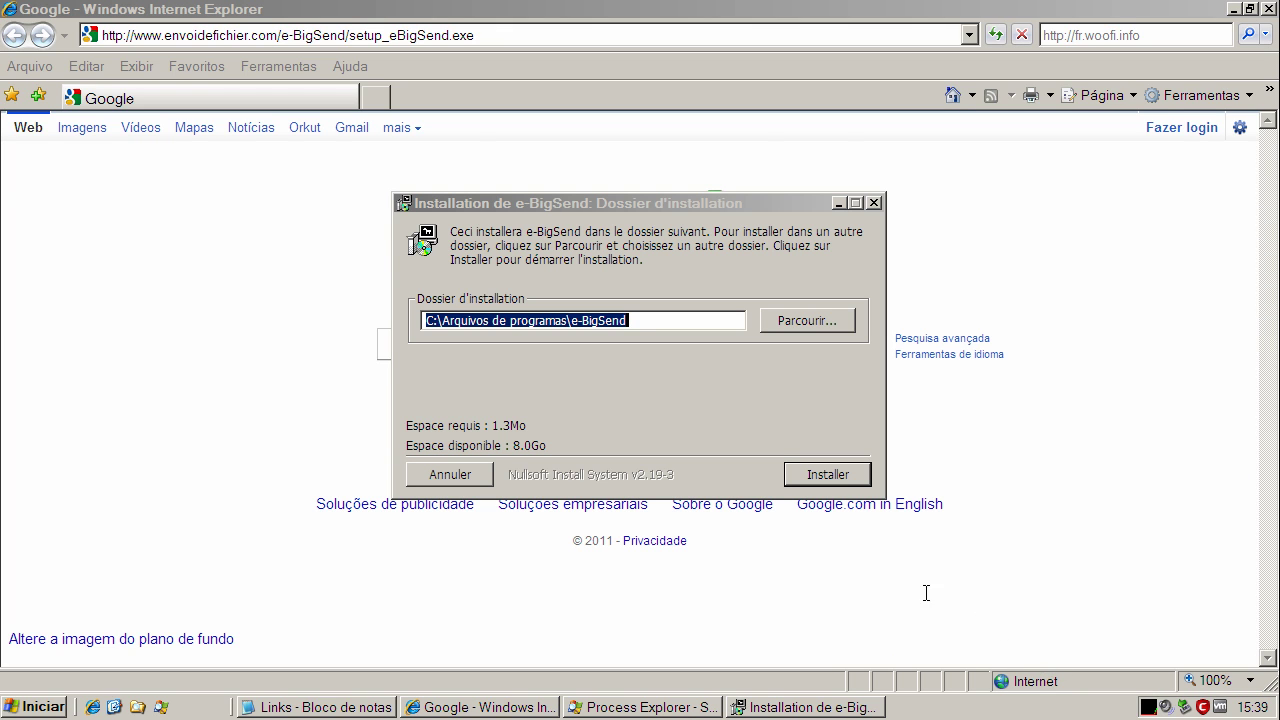
Step: Try to install e-BigSend in C:\Arquivos de programas\e-BigSend, aborting the installation and closing the installer
{"action": "left_click", "coordinate": [836, 480]}
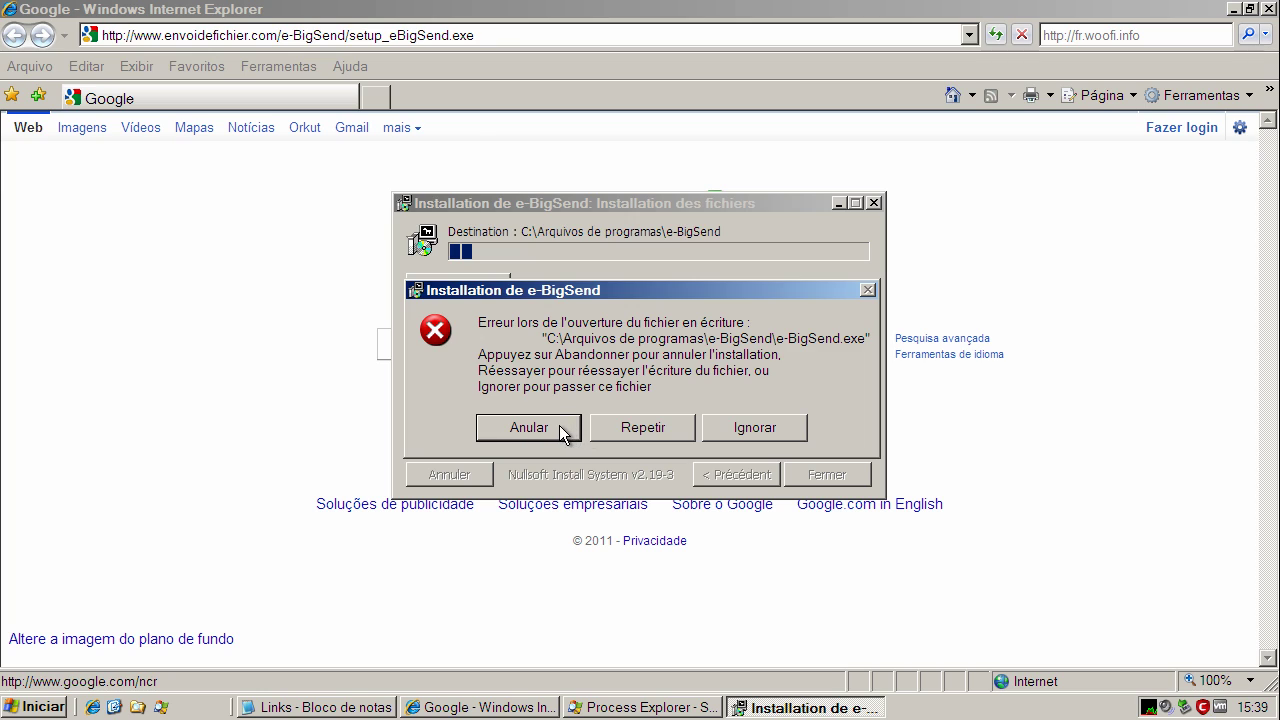
{"action": "left_click", "coordinate": [560, 427]}
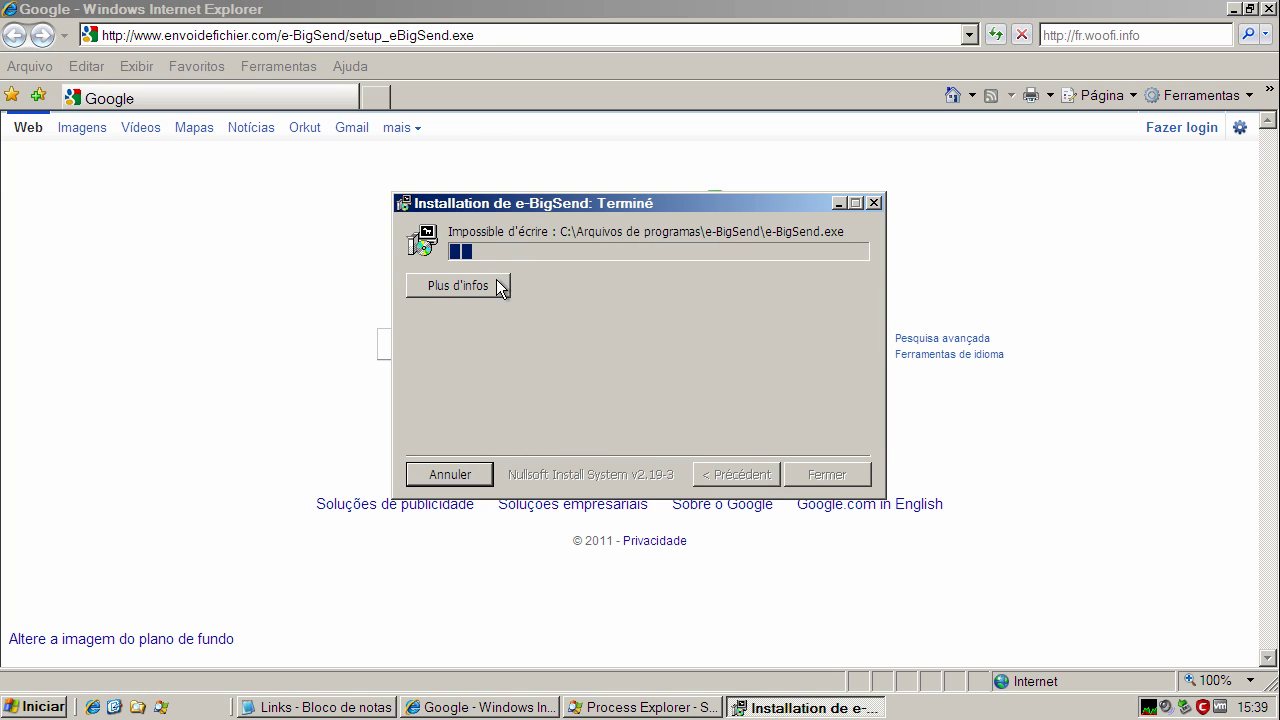
{"action": "left_click", "coordinate": [874, 204]}
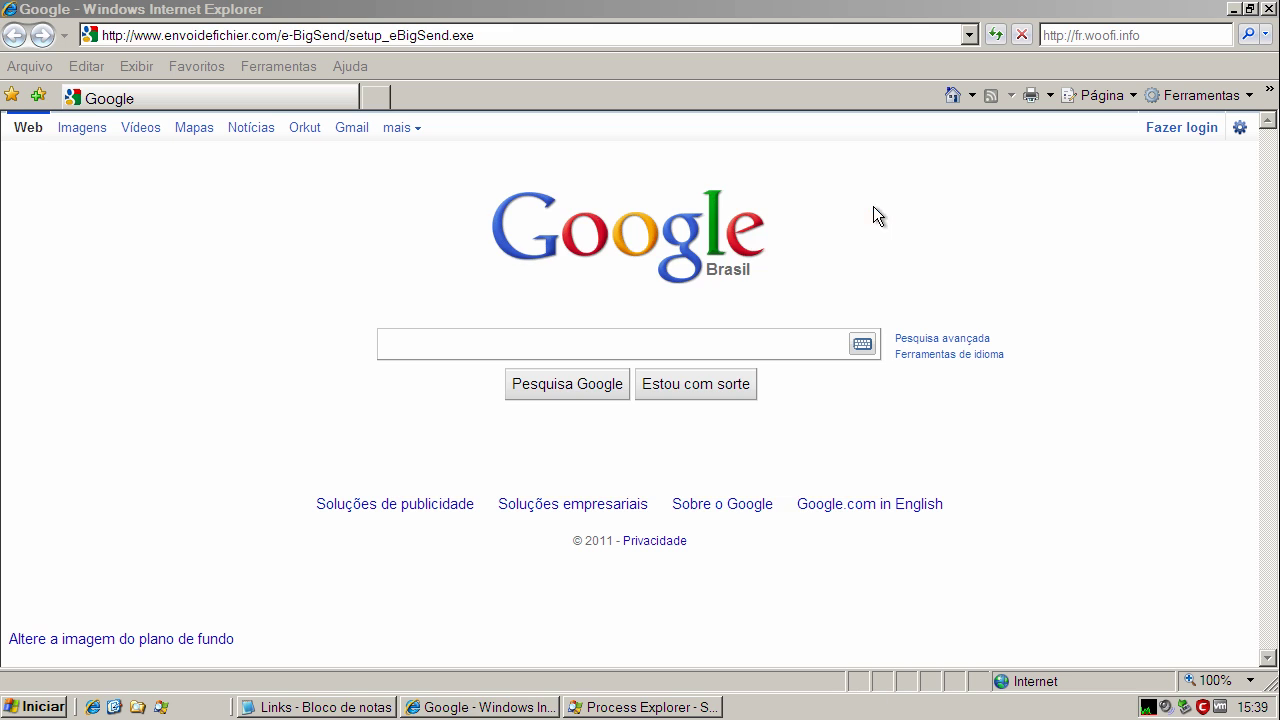
{"action": "left_click", "coordinate": [307, 710]}
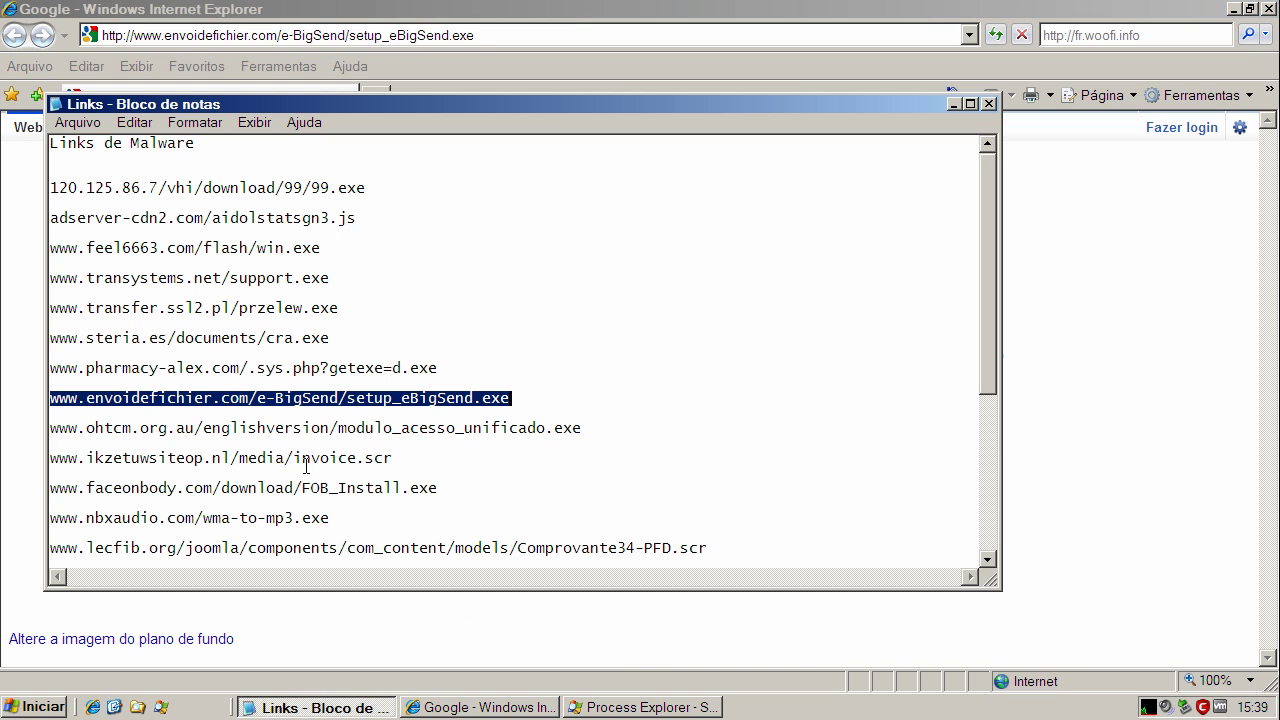
{"action": "left_click", "coordinate": [320, 428]}
{"action": "key", "text": "Home"}
{"action": "key", "text": "shift+End"}
{"action": "right_click", "coordinate": [320, 426]}
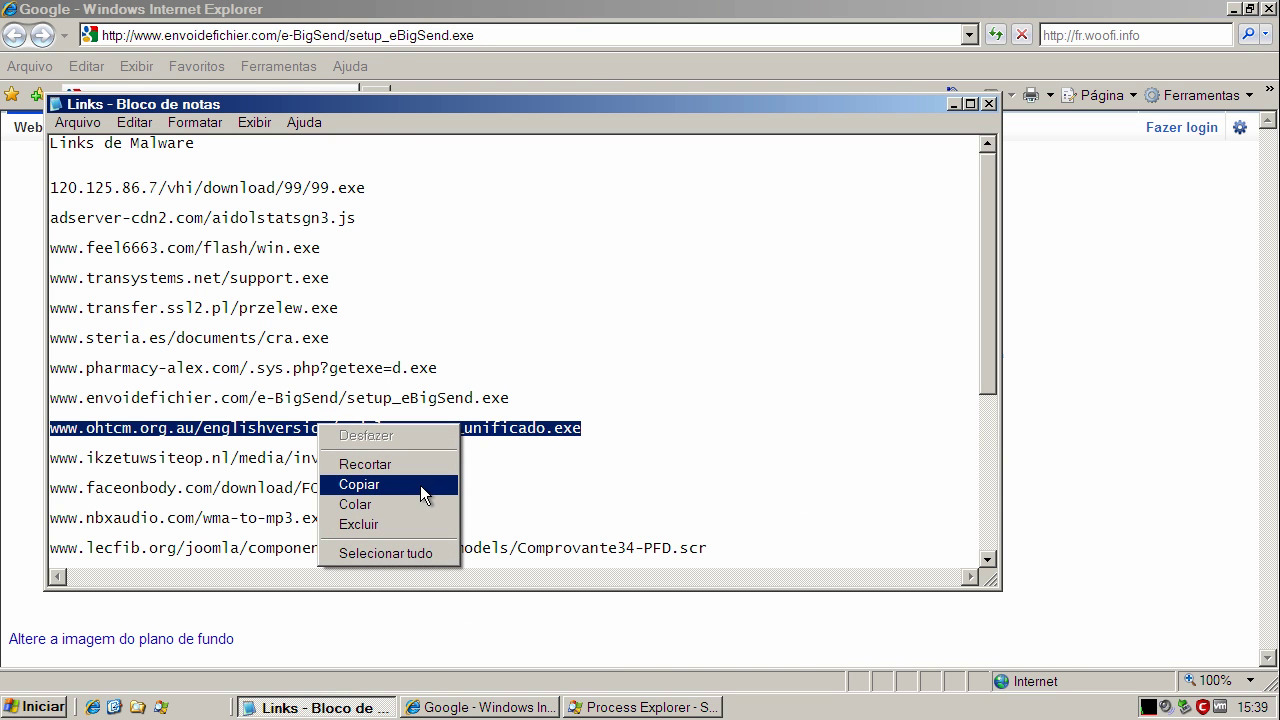
{"action": "left_click", "coordinate": [420, 485]}
{"action": "left_click", "coordinate": [346, 35]}
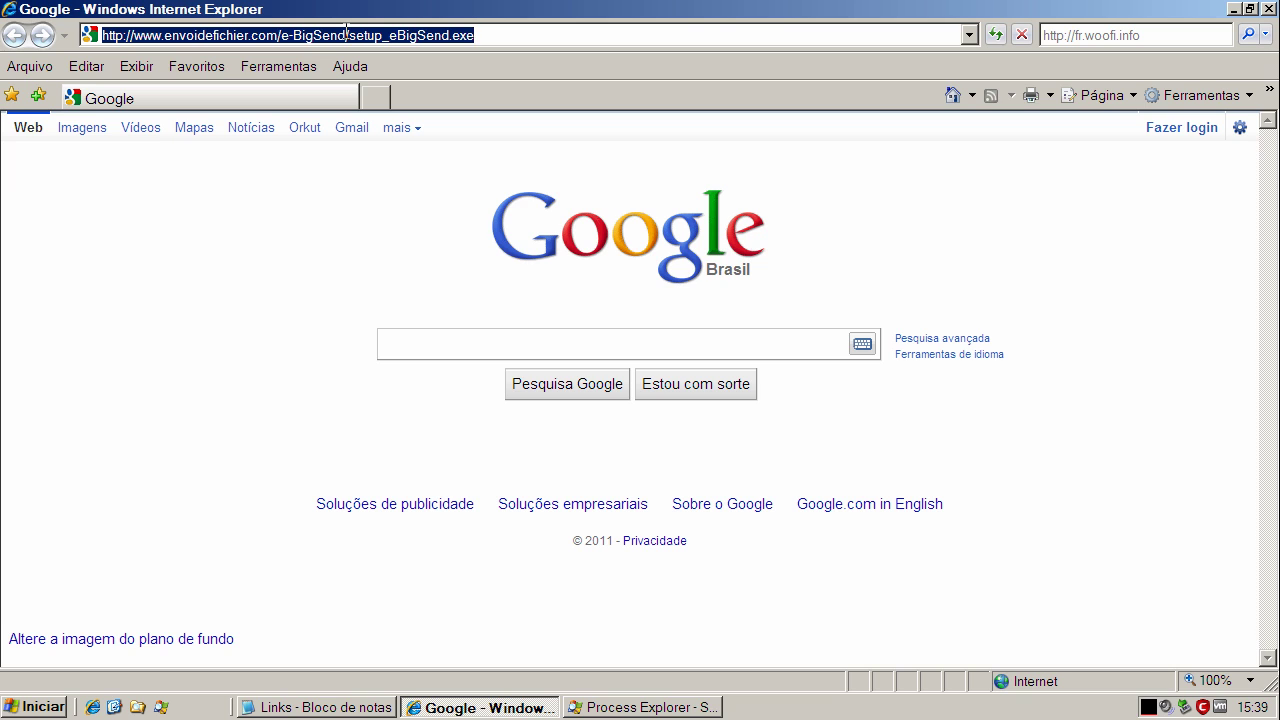
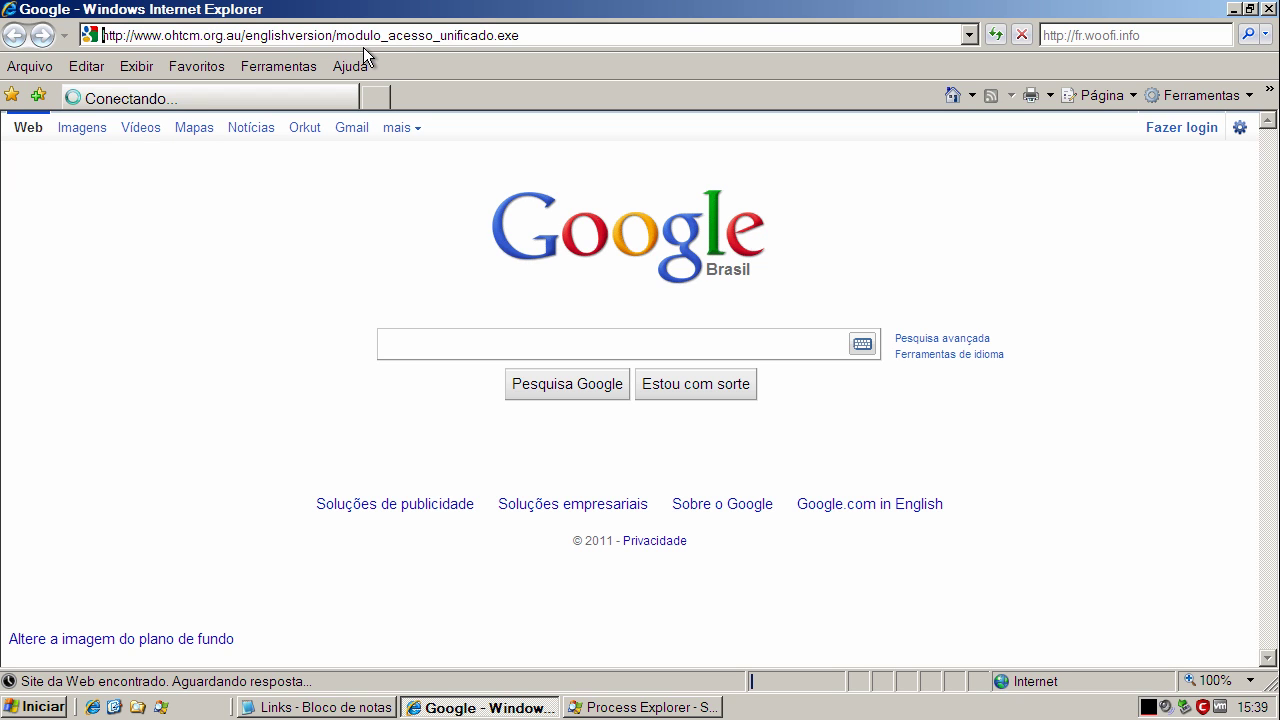
{"action": "left_click", "coordinate": [607, 359]}
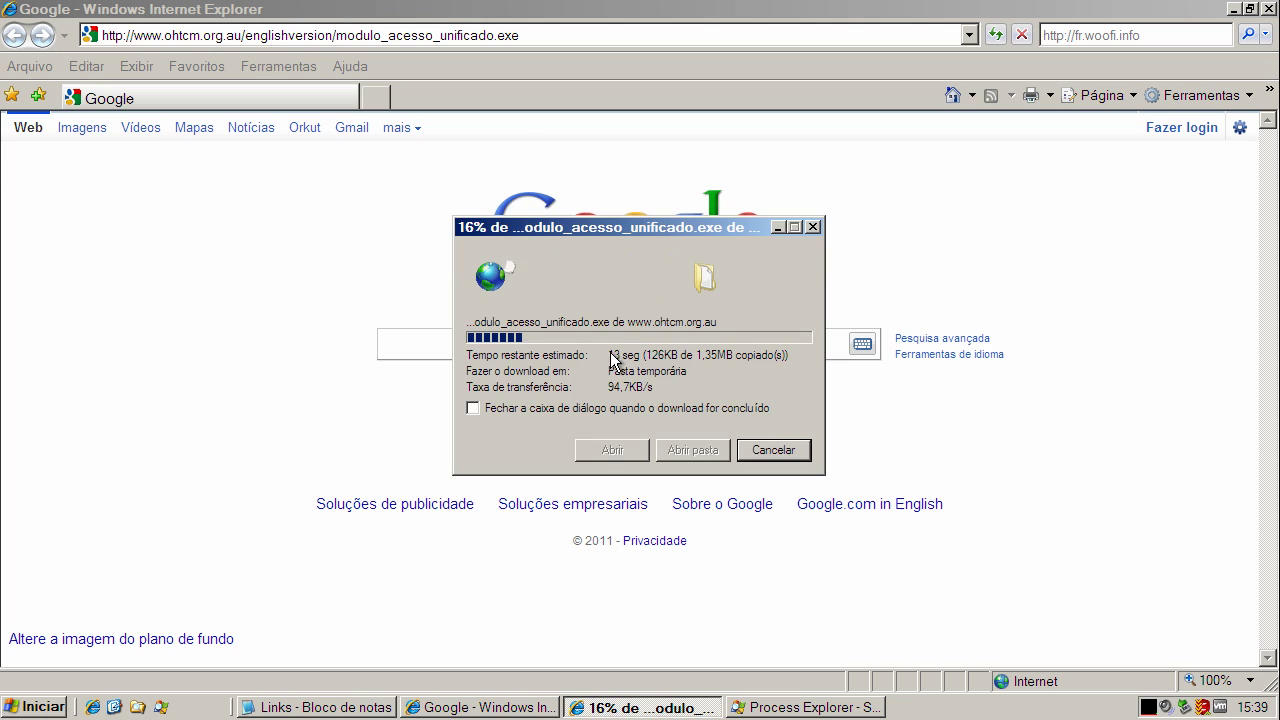
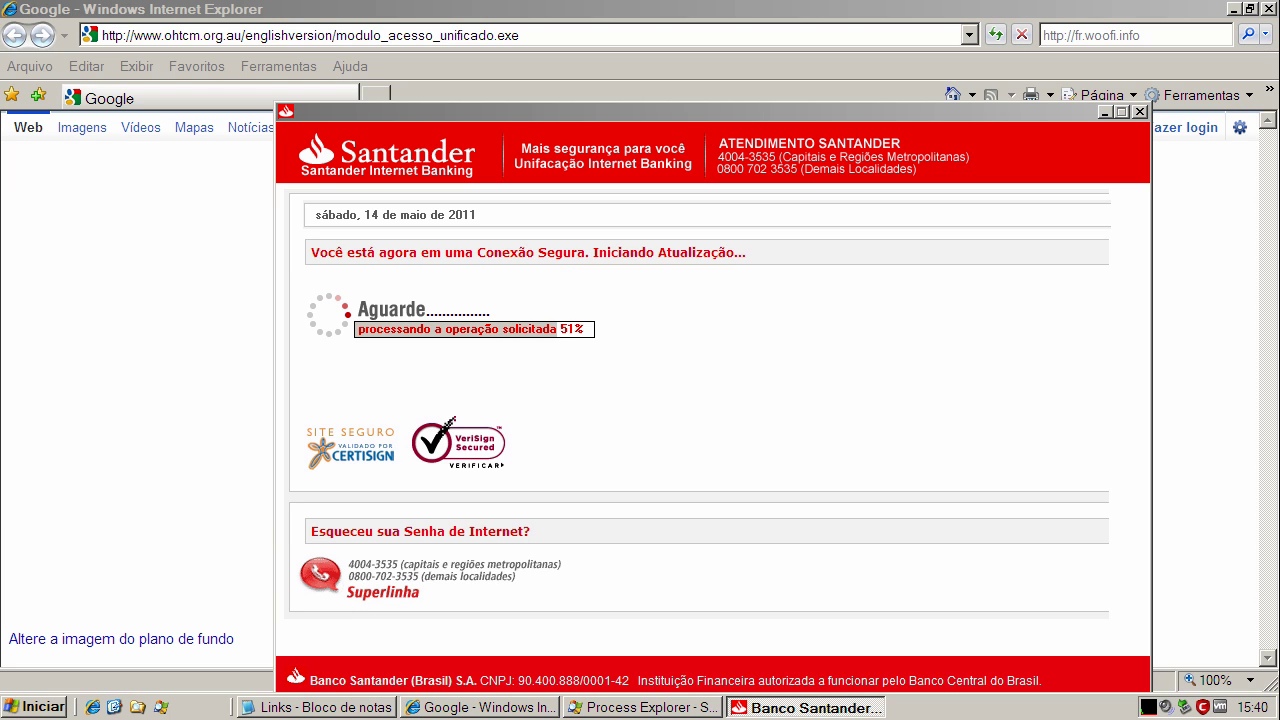
{"action": "left_click", "coordinate": [348, 711]}
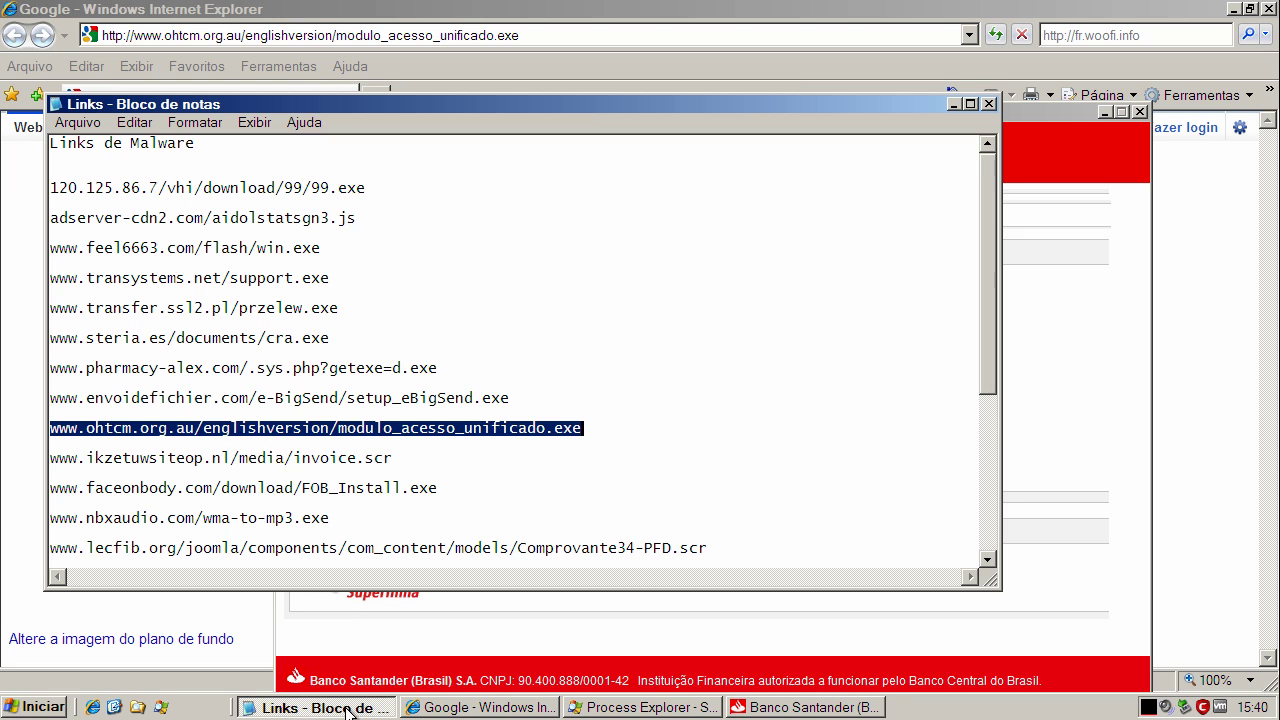
{"action": "double_click", "coordinate": [260, 455]}
{"action": "right_click", "coordinate": [316, 462]}
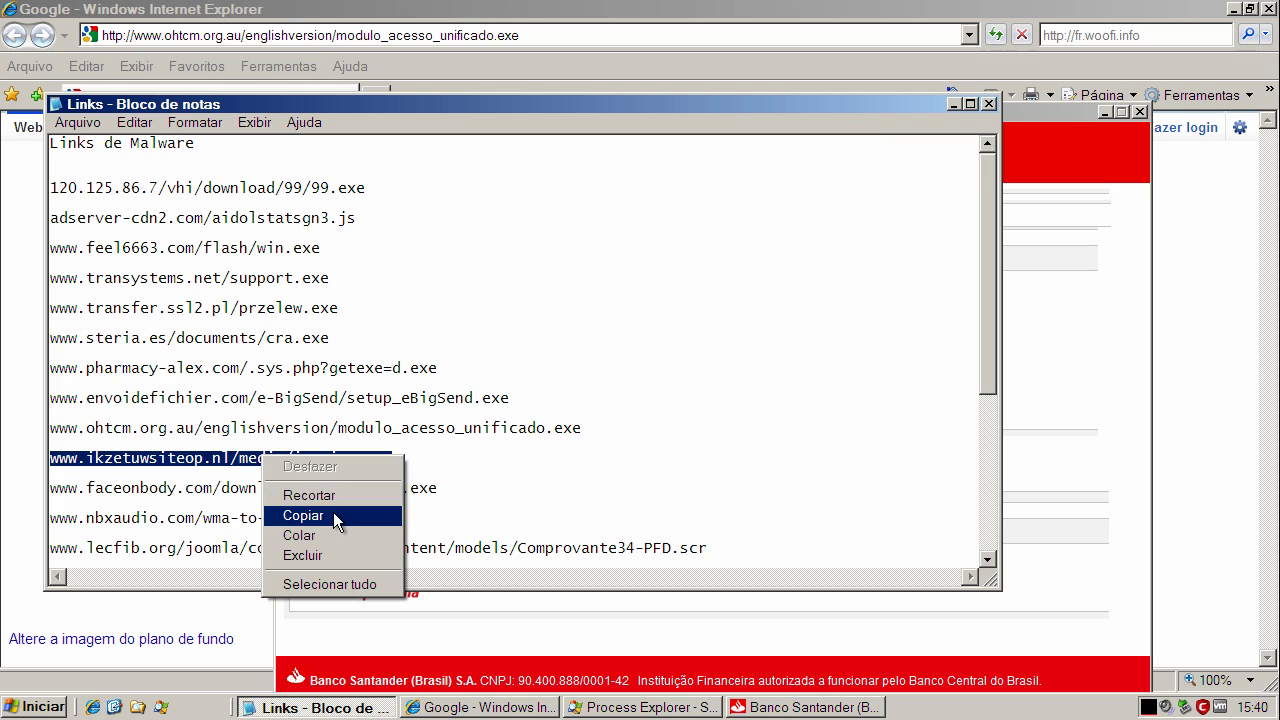
{"action": "left_click", "coordinate": [333, 512]}
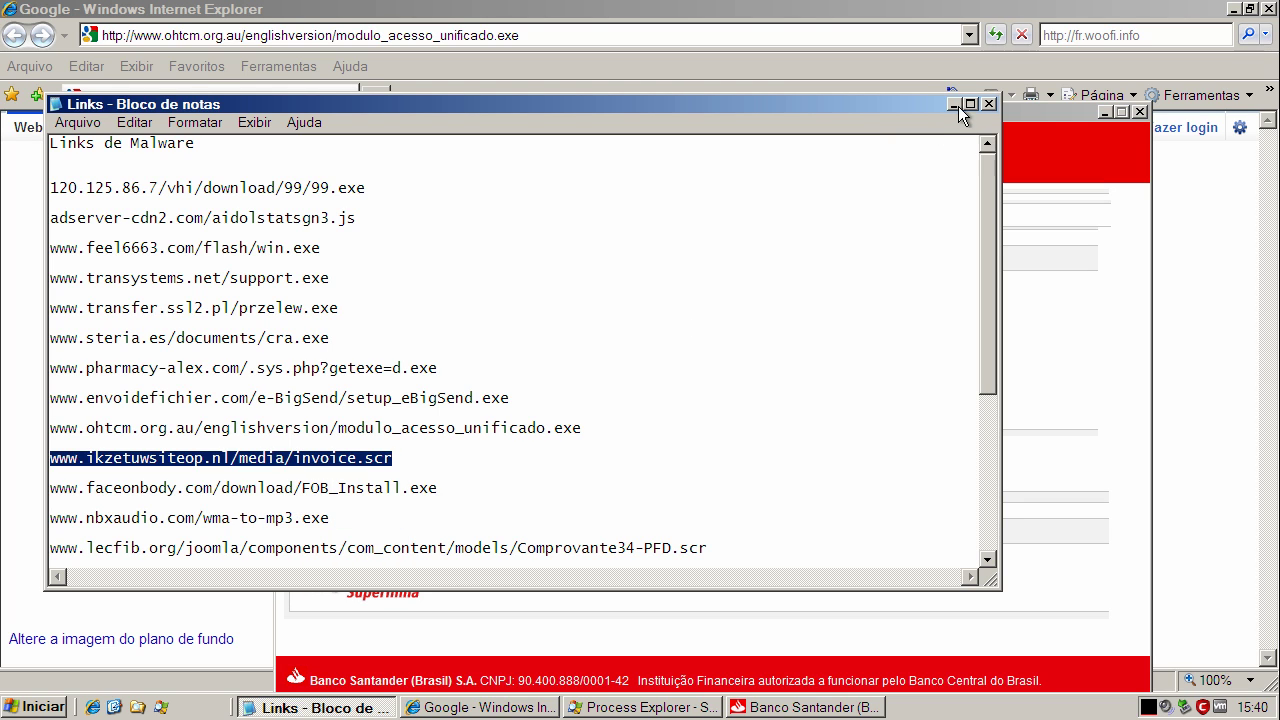
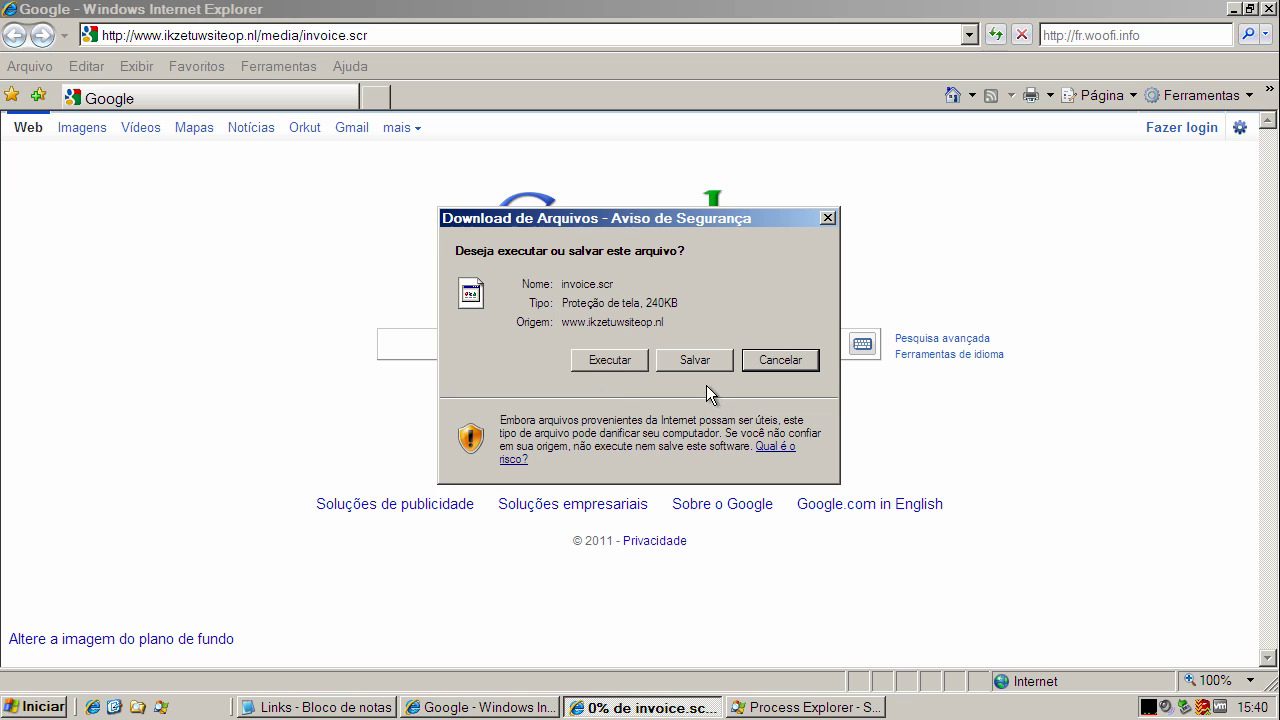
{"action": "left_click", "coordinate": [613, 362]}
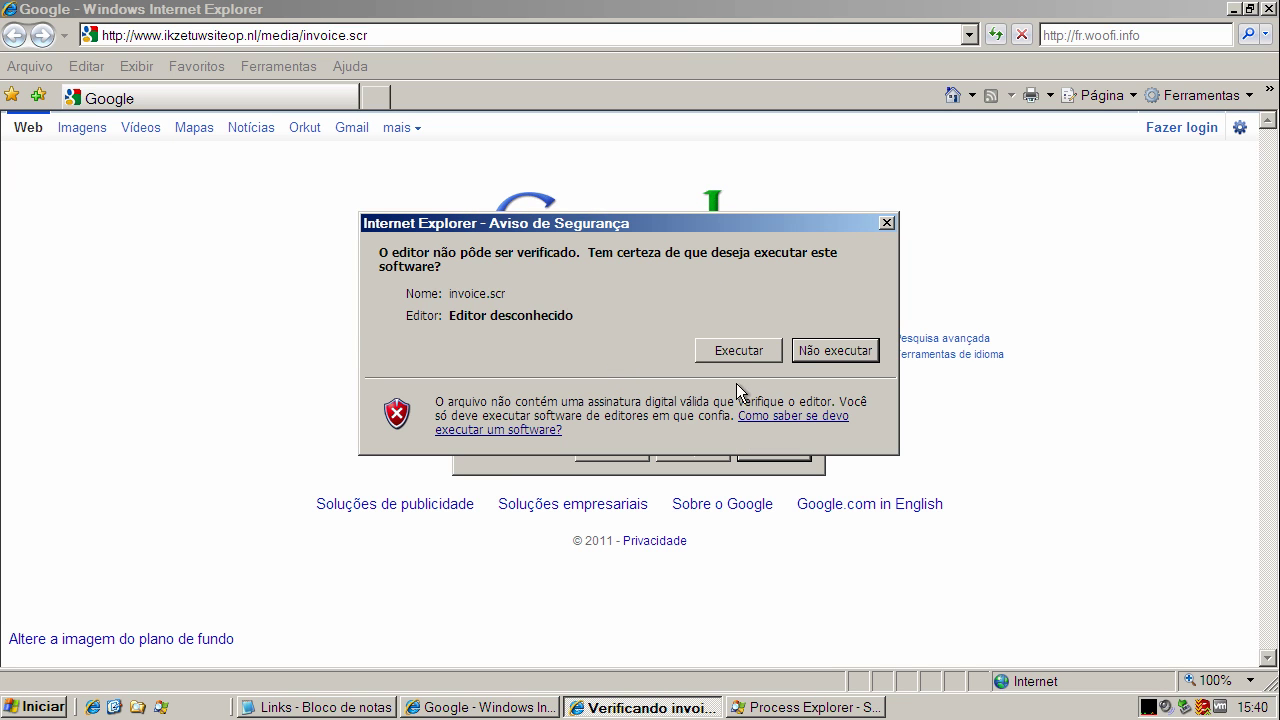
{"action": "left_click", "coordinate": [736, 352]}
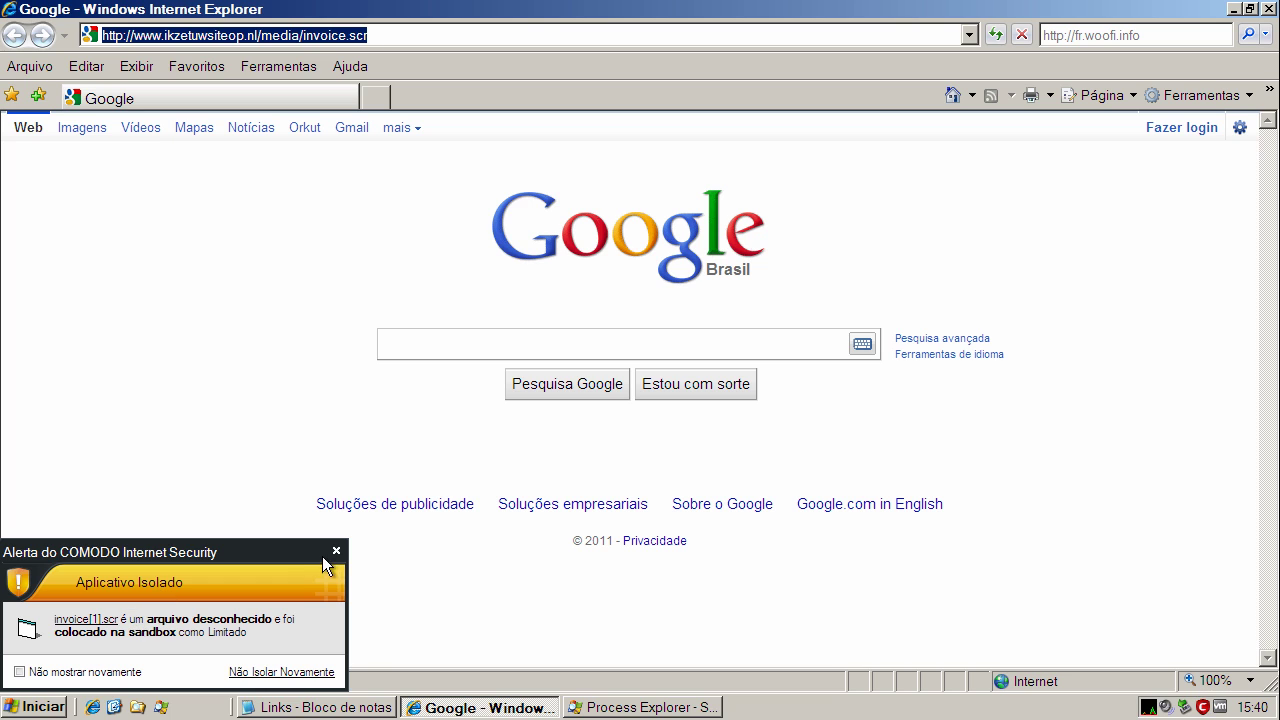
{"action": "left_click", "coordinate": [335, 553]}
{"action": "left_click", "coordinate": [337, 706]}
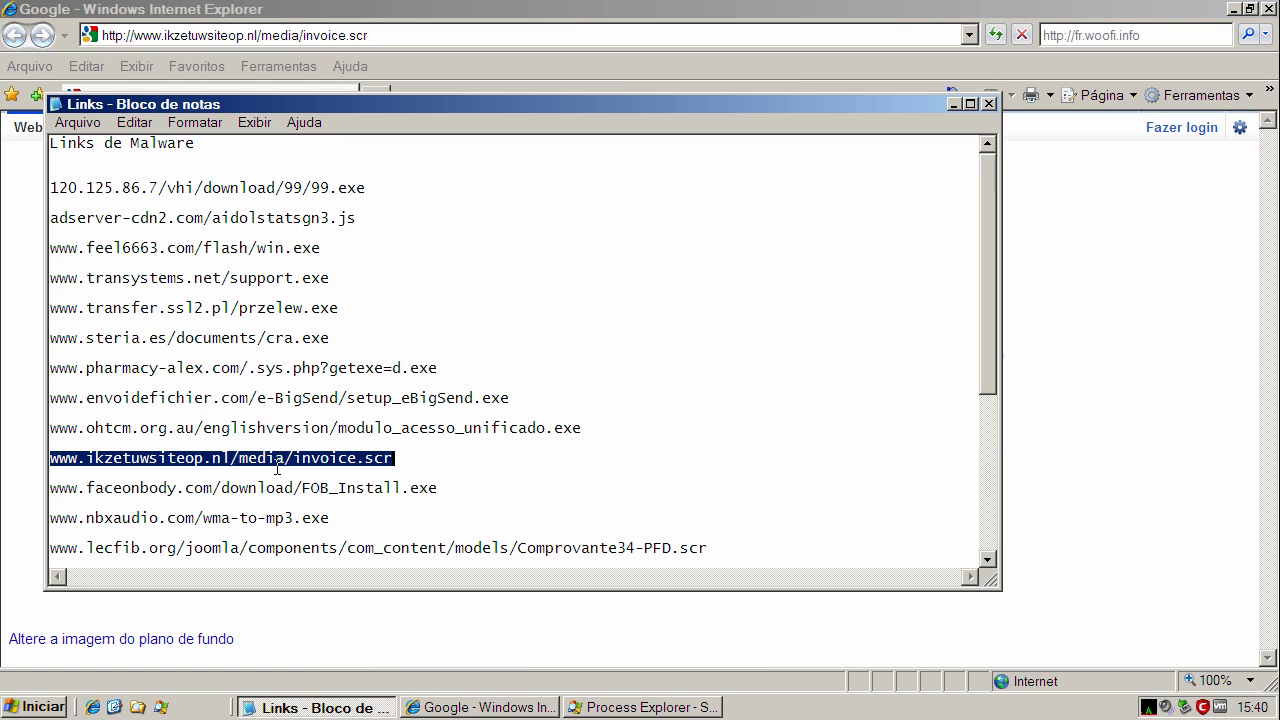
{"action": "double_click", "coordinate": [268, 487]}
{"action": "right_click", "coordinate": [268, 488]}
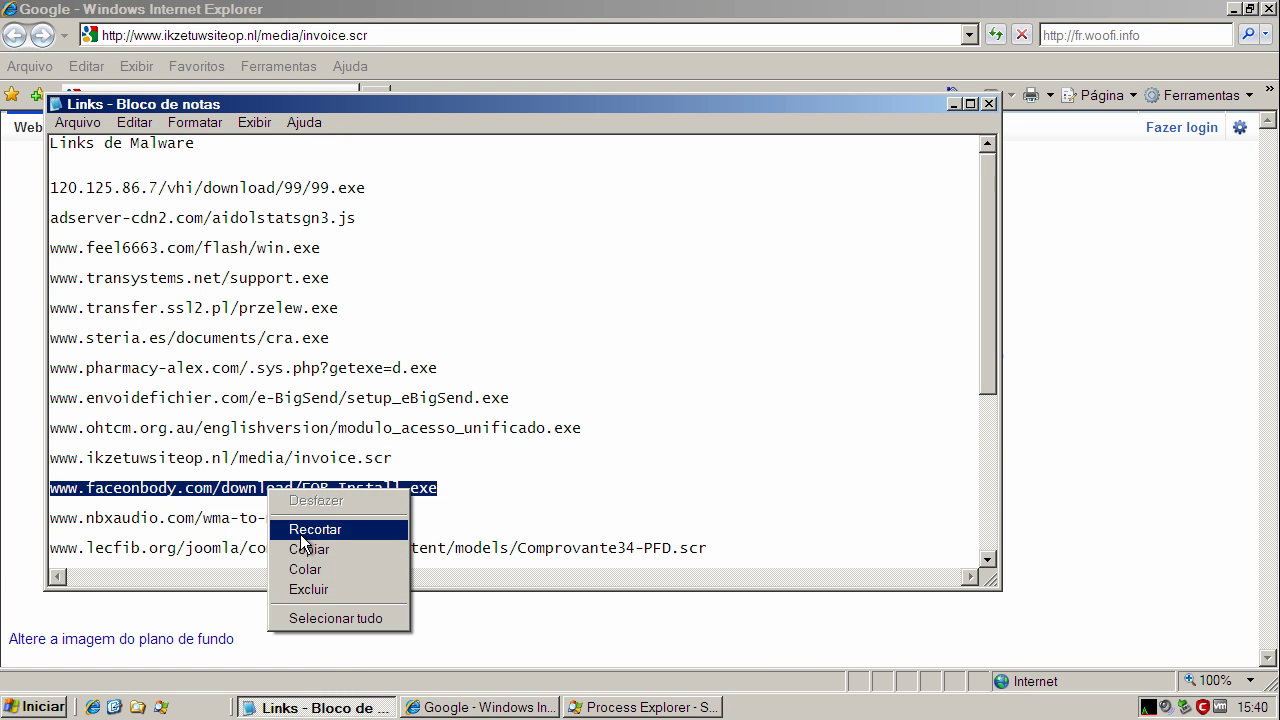
{"action": "left_click", "coordinate": [310, 549]}
{"action": "left_click", "coordinate": [196, 36]}
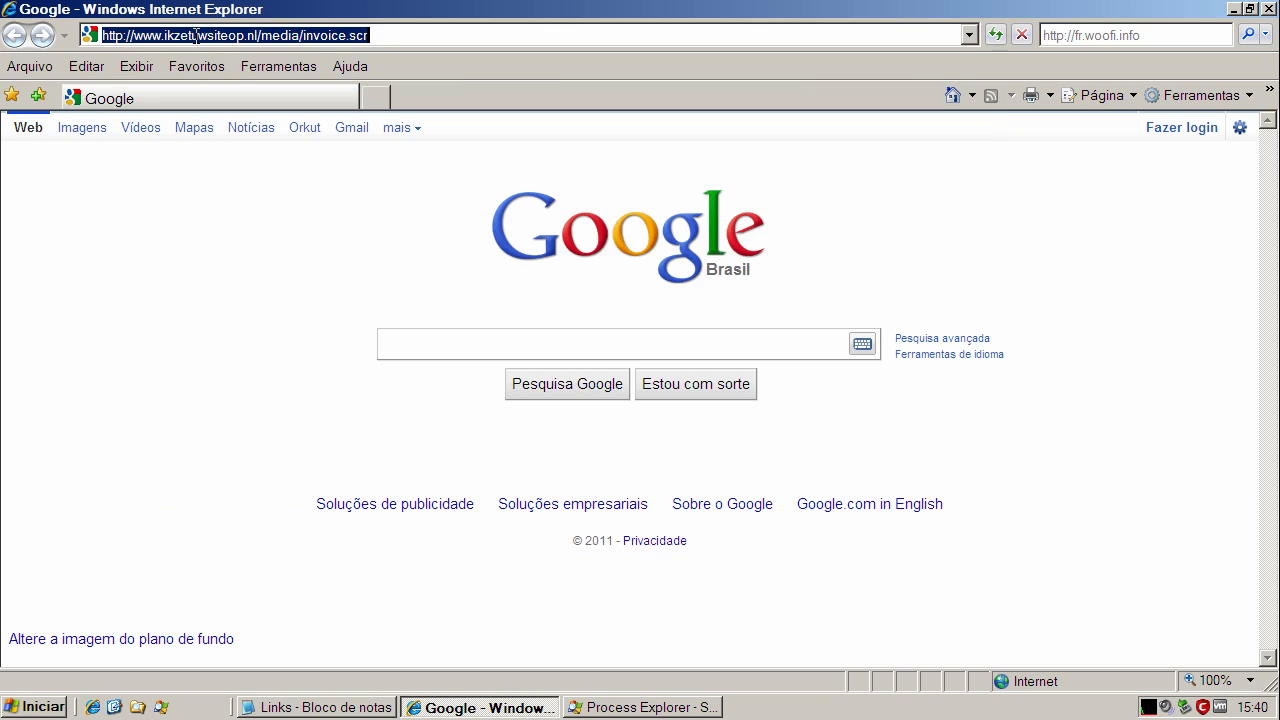
{"action": "key", "text": "ctrl+v"}
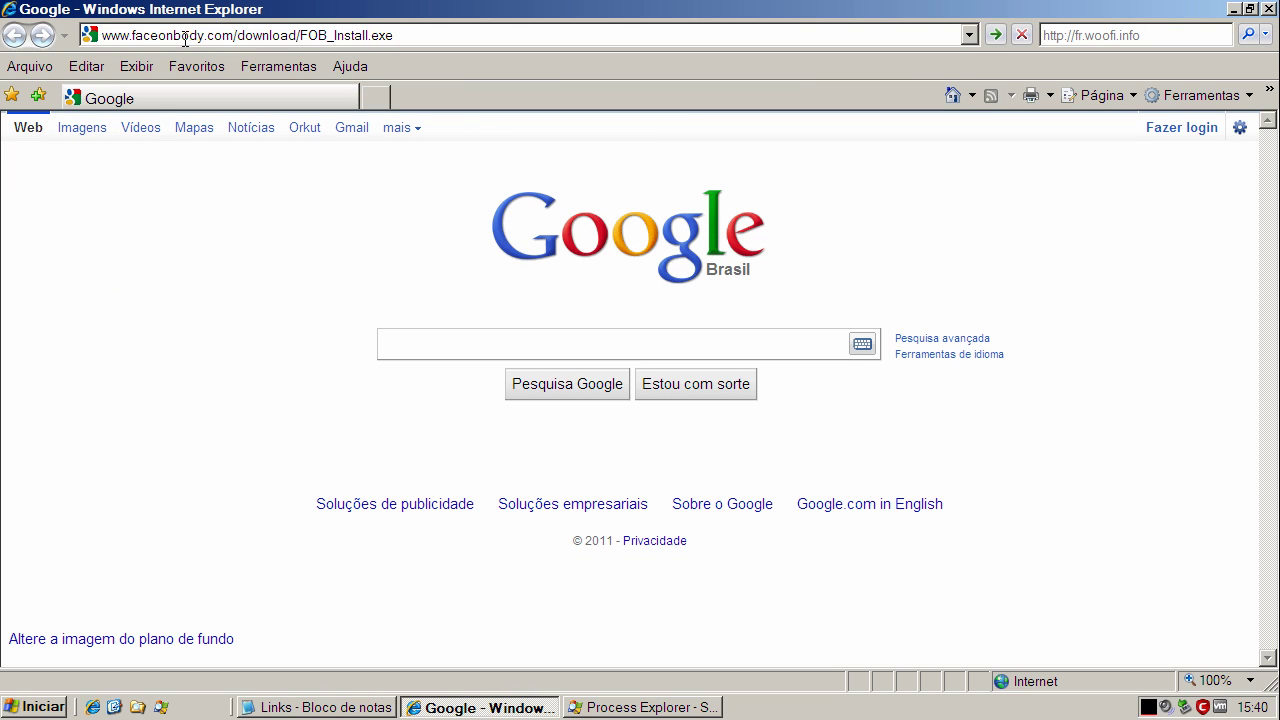
{"action": "key", "text": "Return"}
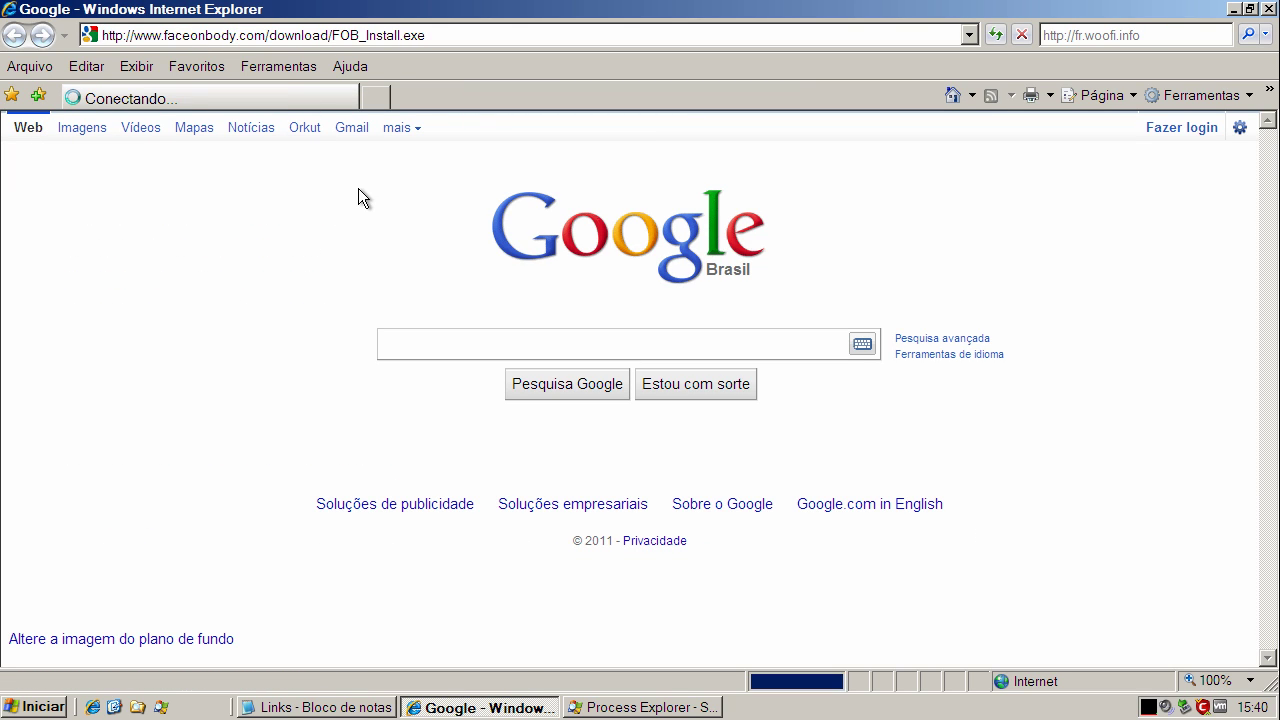
{"action": "left_click", "coordinate": [606, 360]}
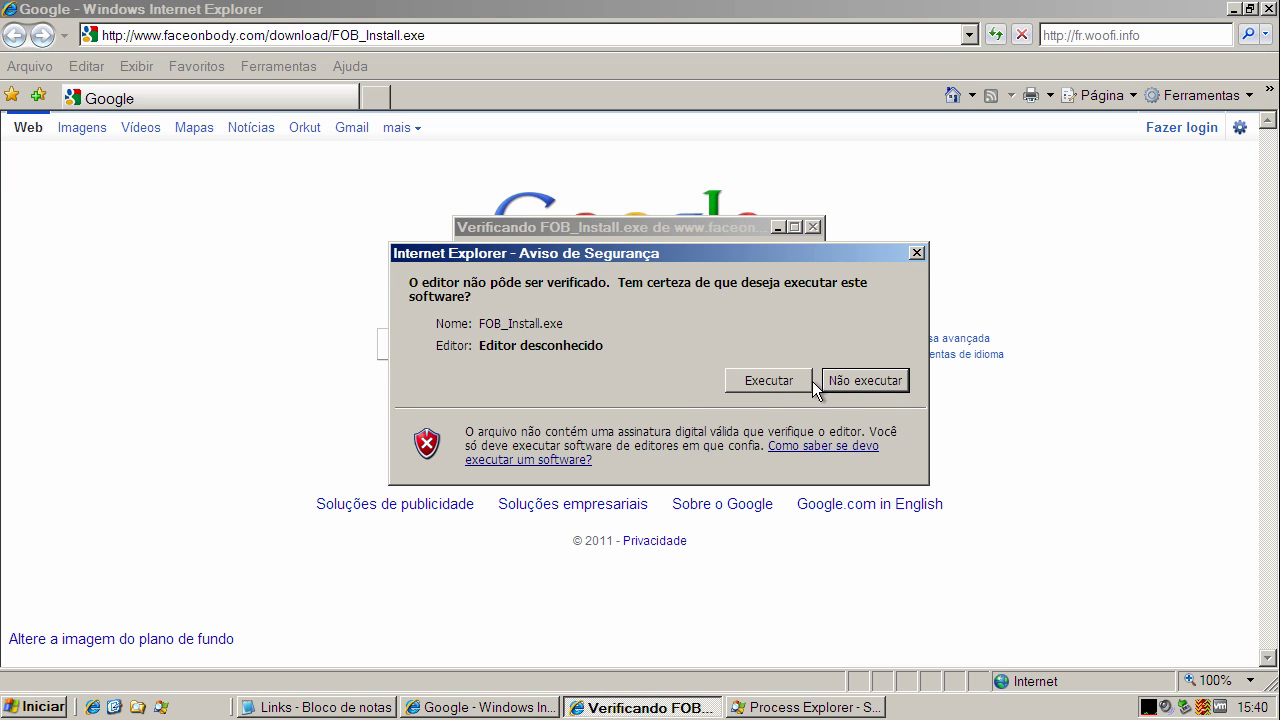
{"action": "left_click", "coordinate": [800, 379]}
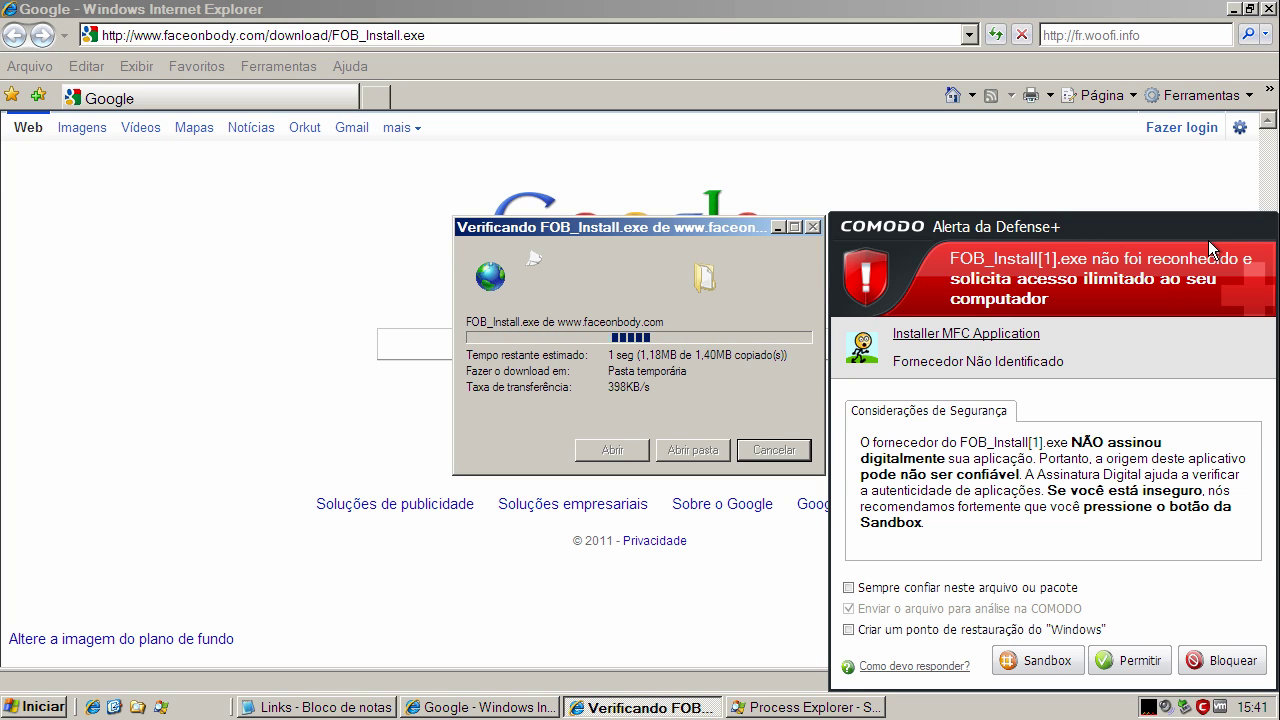
{"action": "left_click", "coordinate": [1039, 662]}
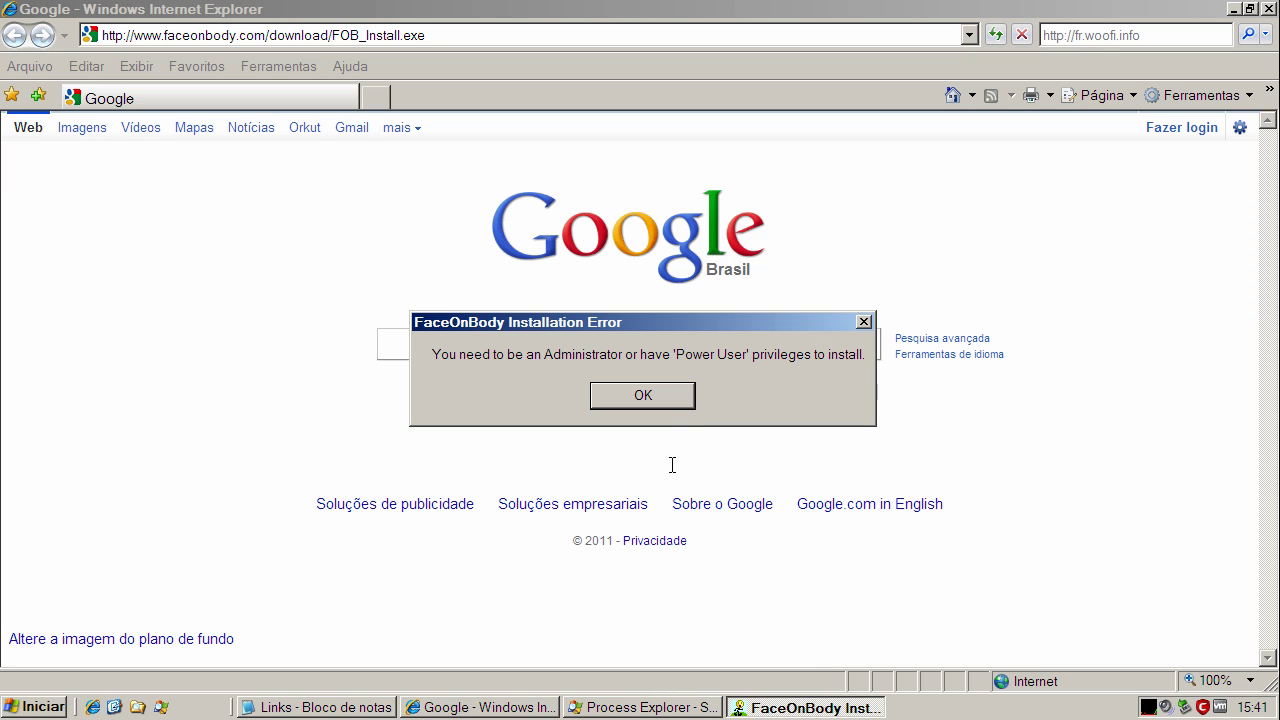
{"action": "left_click", "coordinate": [662, 395]}
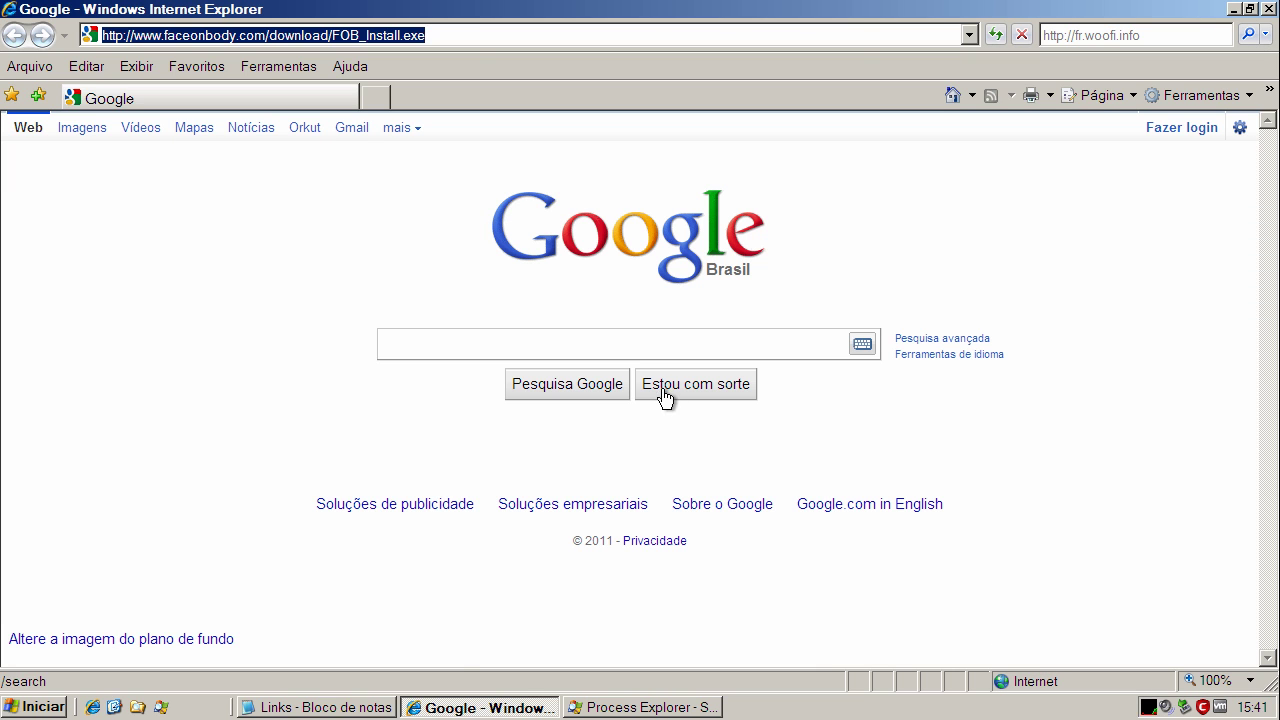
{"action": "left_click", "coordinate": [371, 706]}
{"action": "key", "text": "Right"}
{"action": "key", "text": "shift+End"}
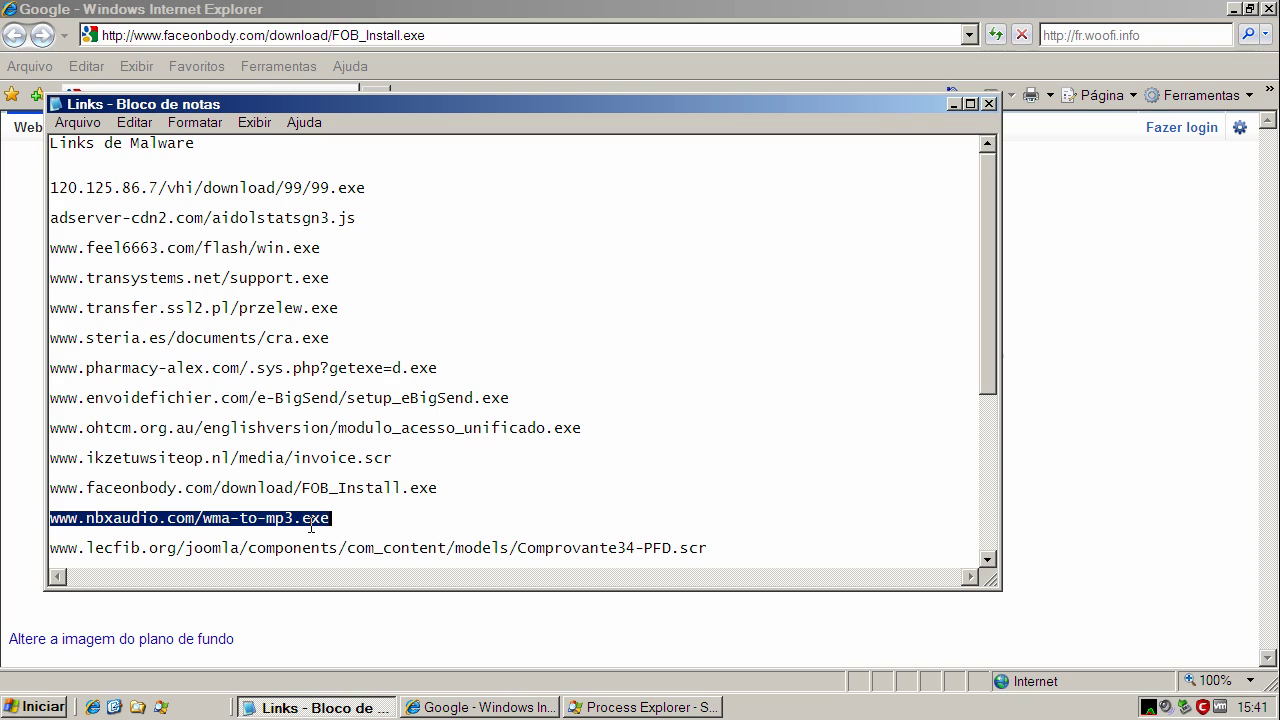
{"action": "right_click", "coordinate": [311, 527]}
{"action": "left_click", "coordinate": [353, 585]}
{"action": "left_click", "coordinate": [273, 36]}
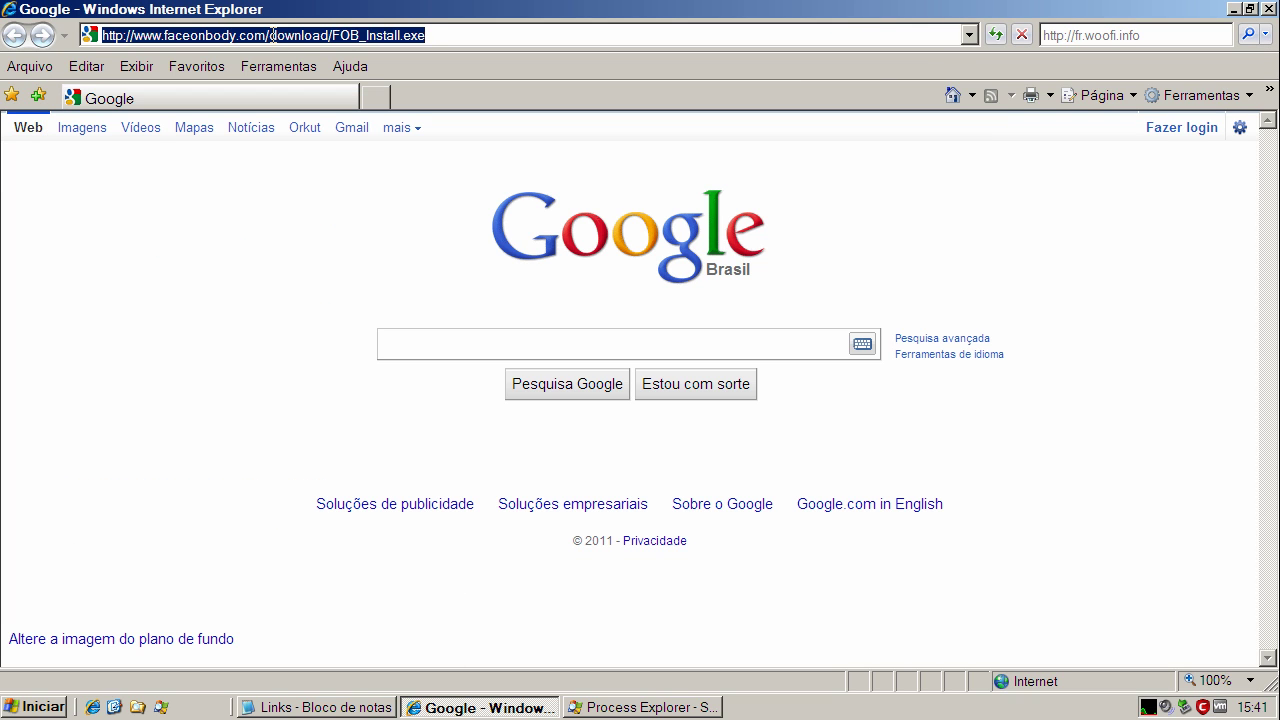
{"action": "key", "text": "ctrl+v"}
{"action": "key", "text": "Return"}
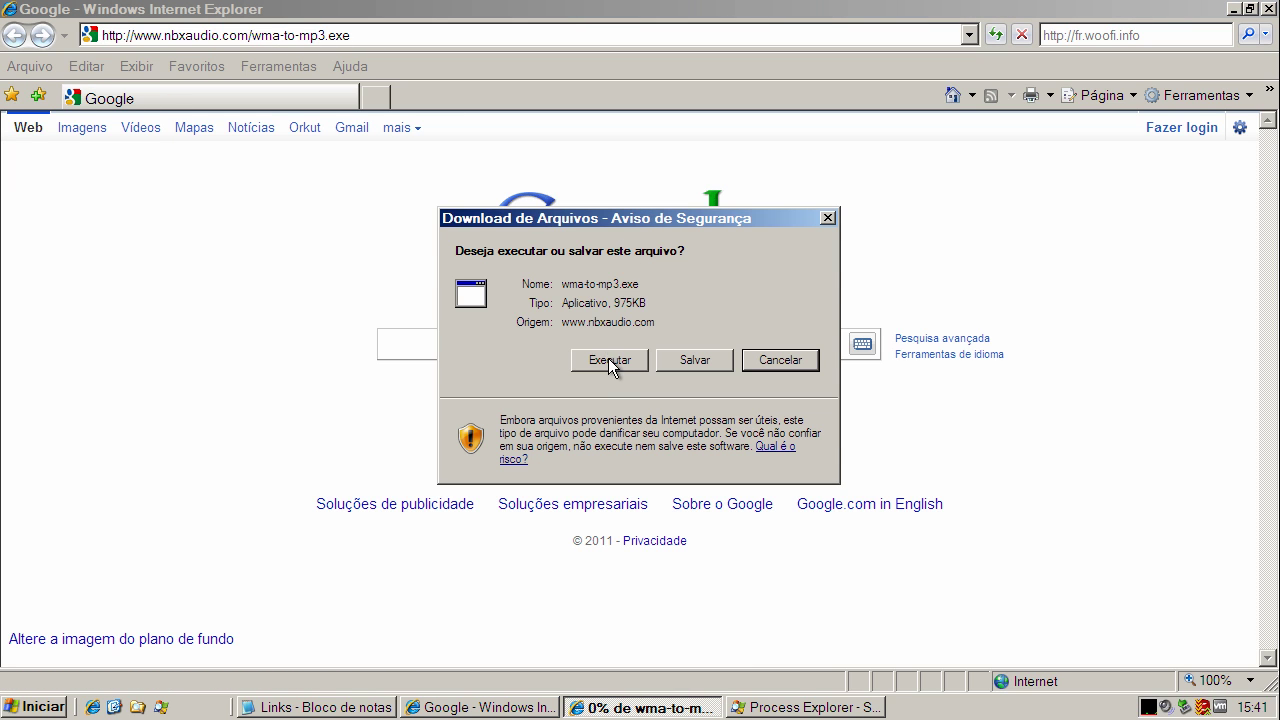
{"action": "left_click", "coordinate": [608, 359]}
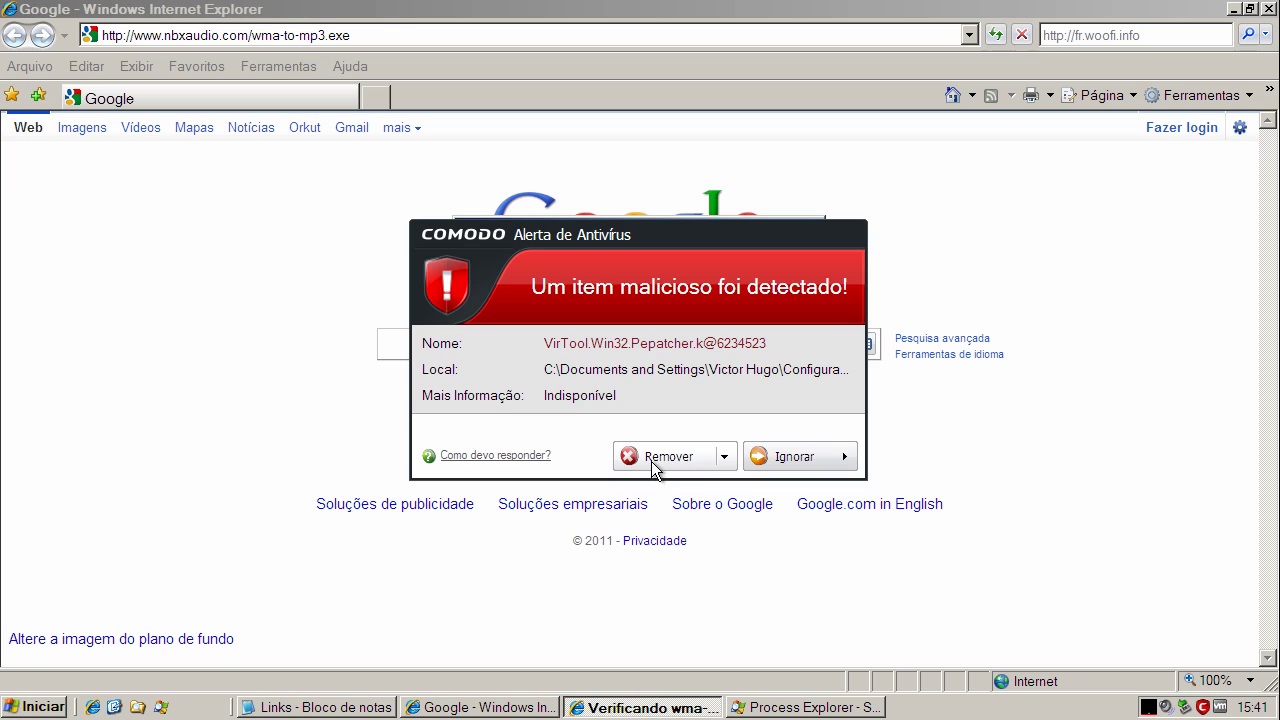
{"action": "left_click", "coordinate": [651, 461]}
{"action": "left_click", "coordinate": [343, 707]}
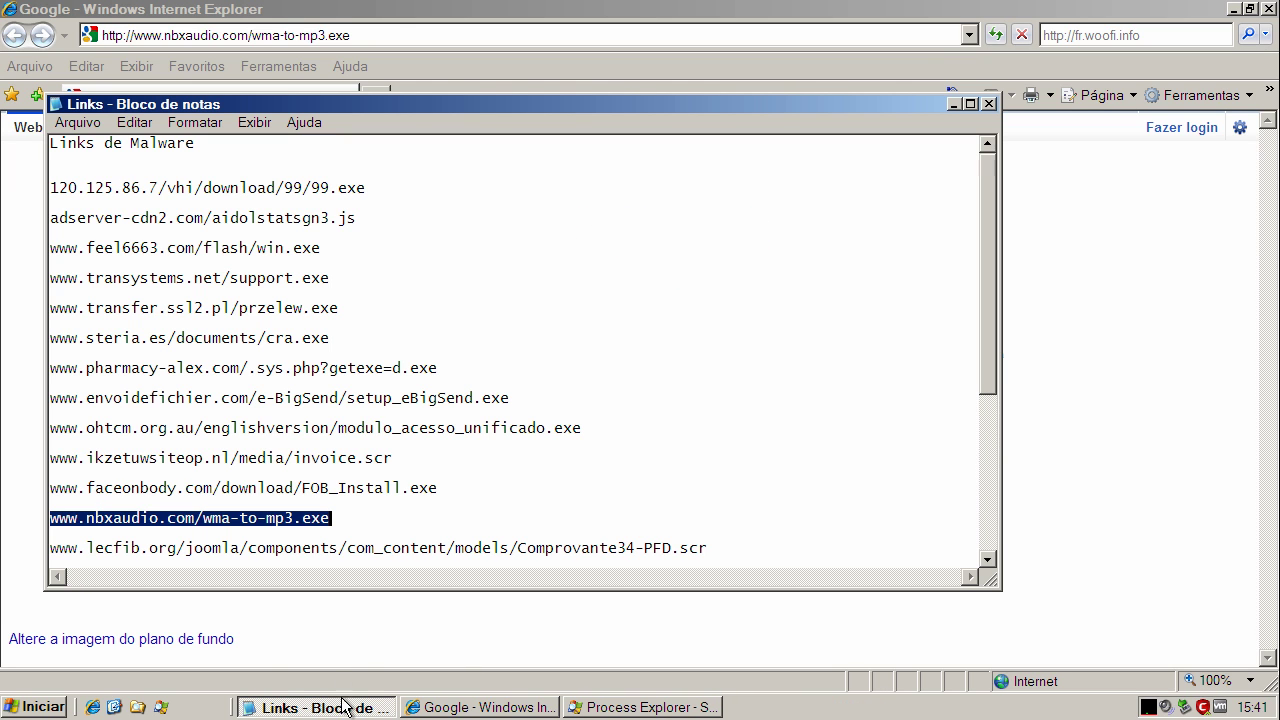
{"action": "double_click", "coordinate": [309, 549]}
{"action": "right_click", "coordinate": [310, 552]}
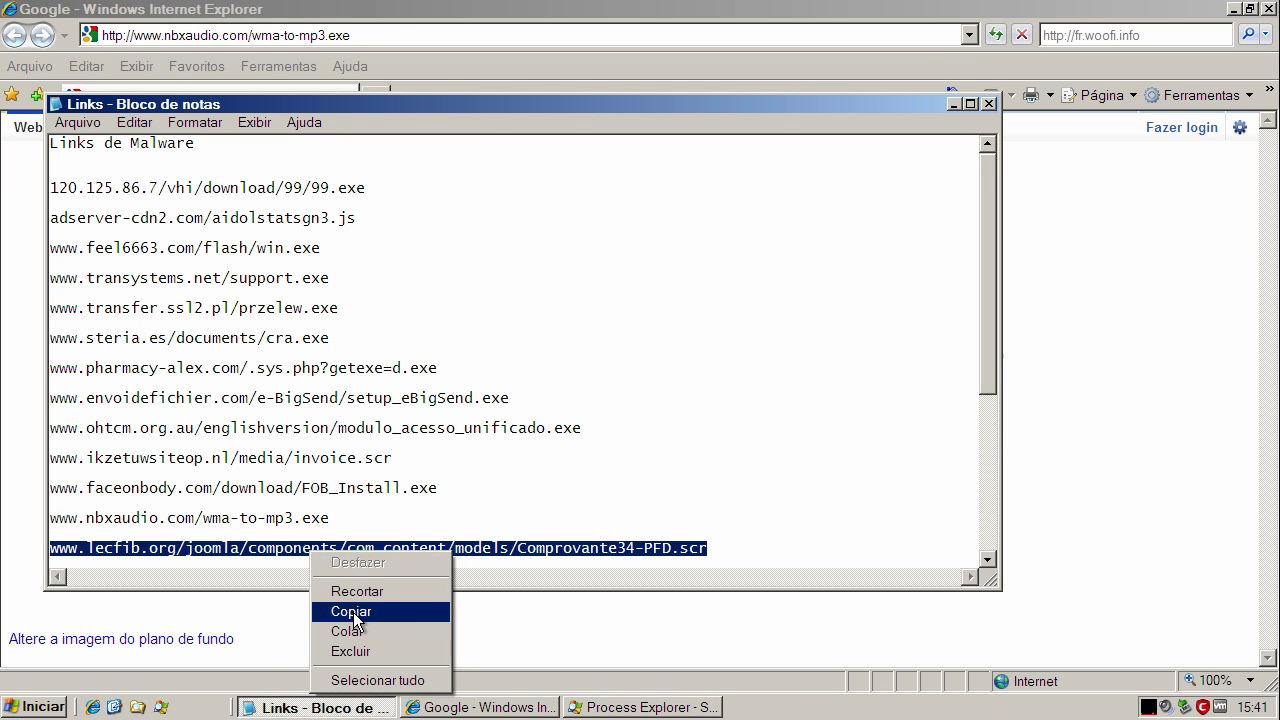
{"action": "left_click", "coordinate": [351, 611]}
{"action": "left_click_drag", "start_coordinate": [987, 335], "coordinate": [980, 405]}
{"action": "left_click", "coordinate": [467, 12]}
{"action": "left_click", "coordinate": [426, 32]}
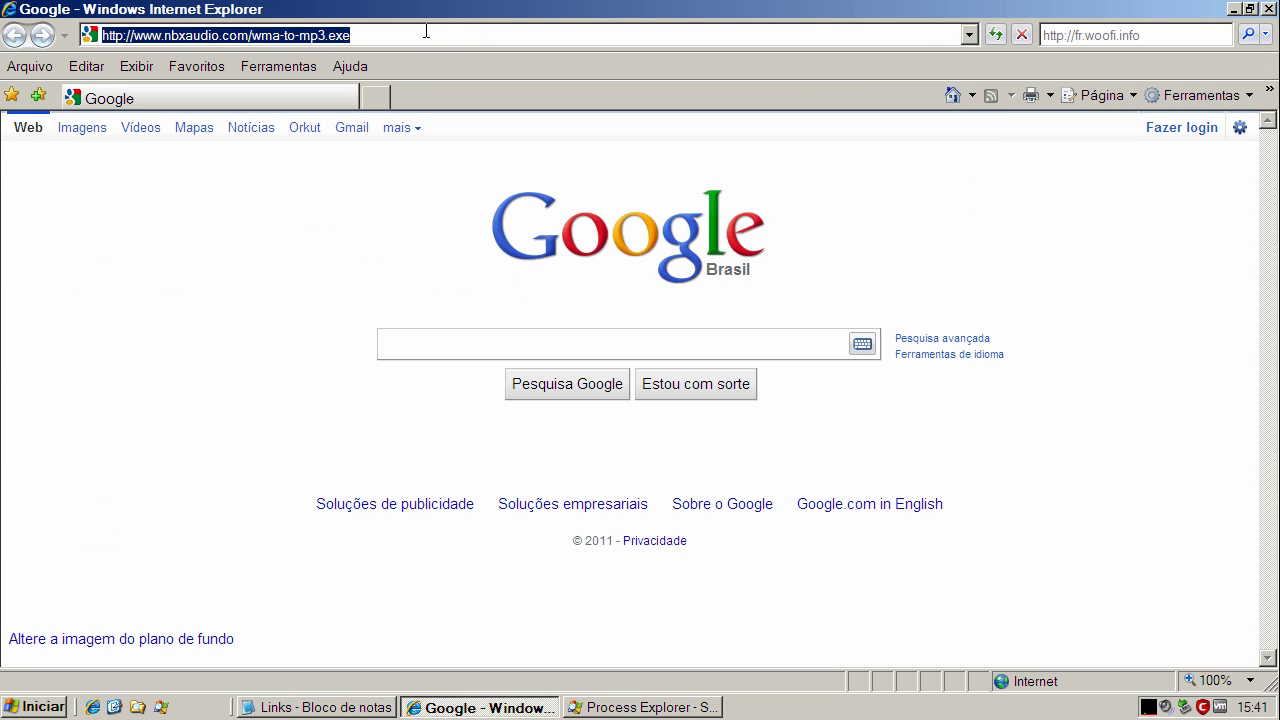
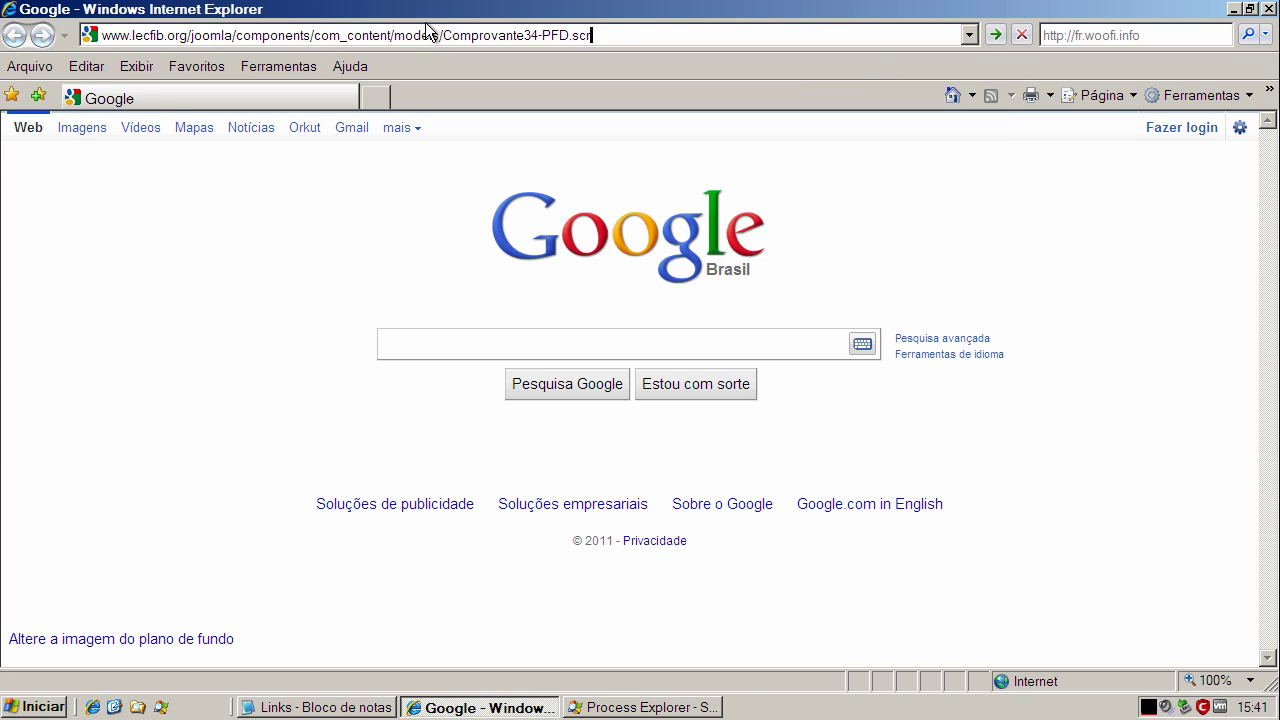
{"action": "key", "text": "Return"}
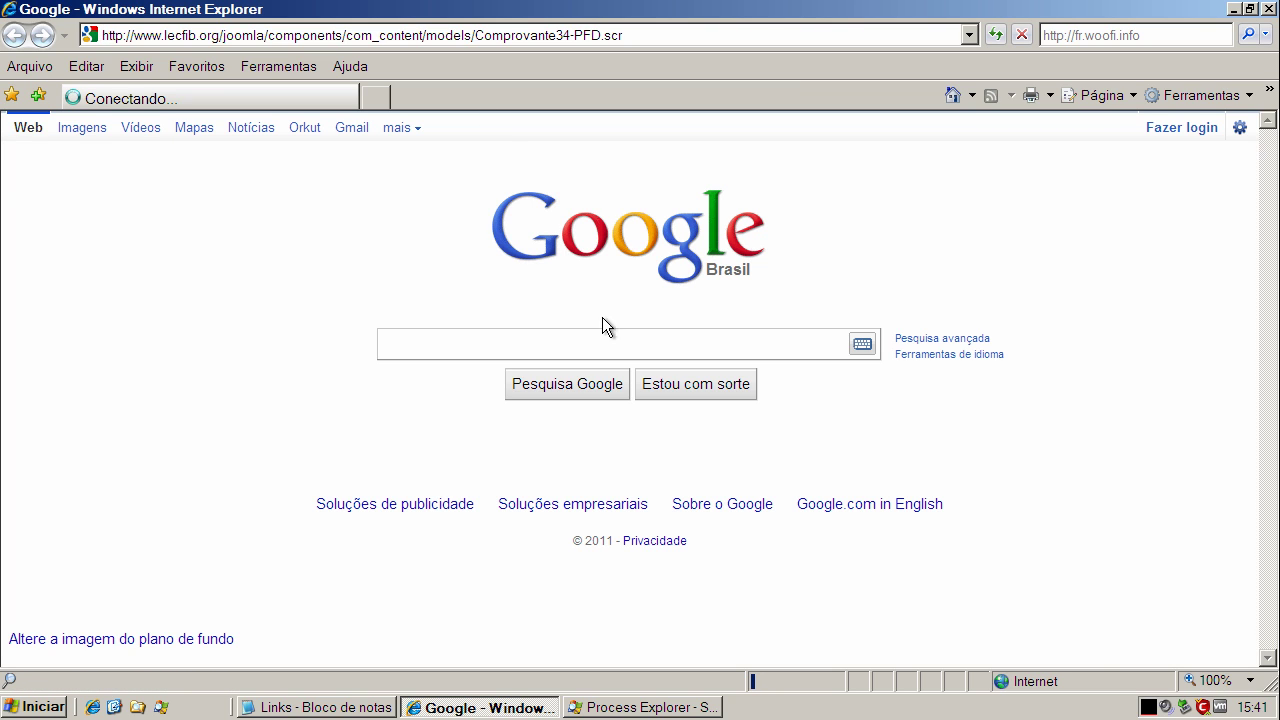
{"action": "left_click", "coordinate": [378, 707]}
{"action": "double_click", "coordinate": [367, 457]}
{"action": "right_click", "coordinate": [367, 457]}
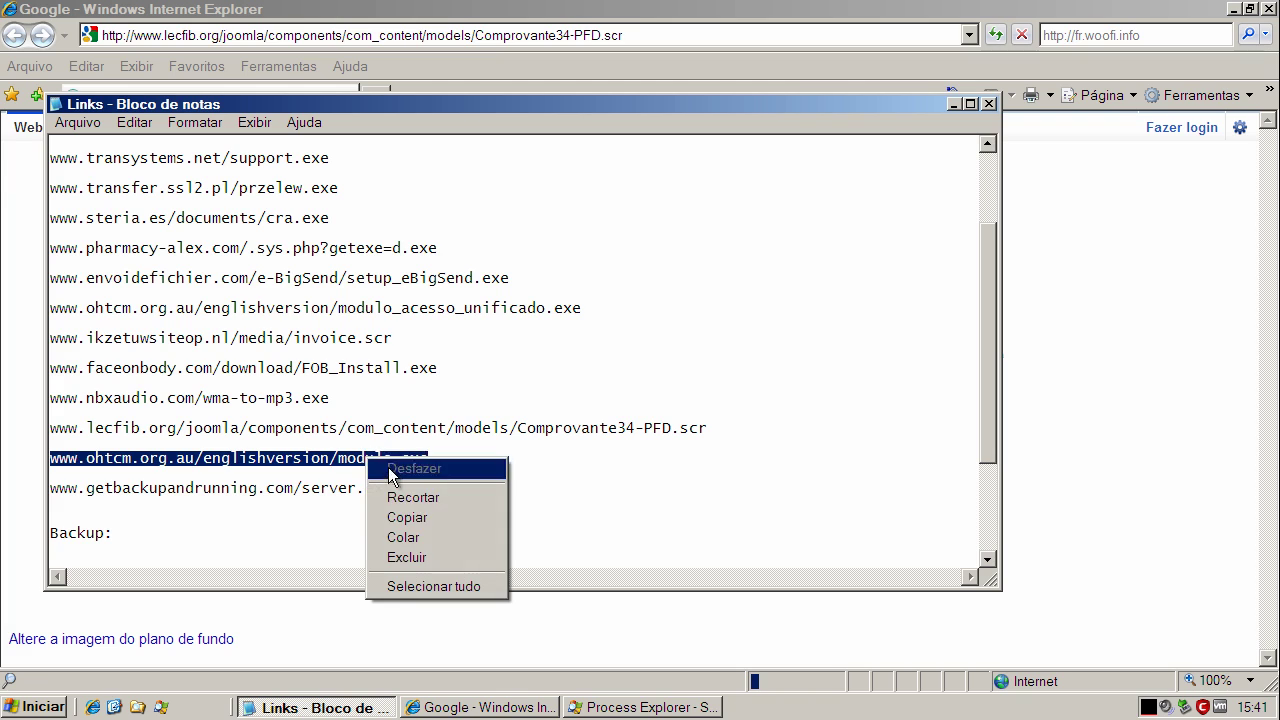
{"action": "left_click", "coordinate": [418, 518]}
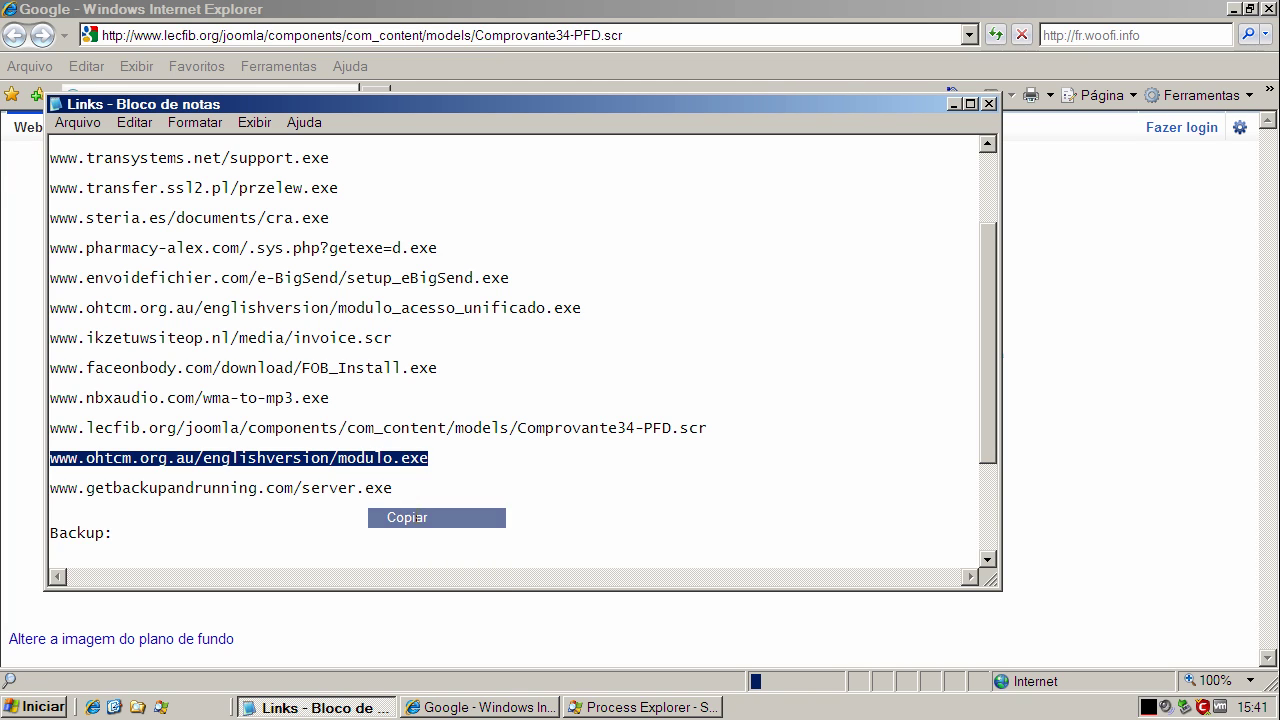
{"action": "left_click", "coordinate": [953, 104]}
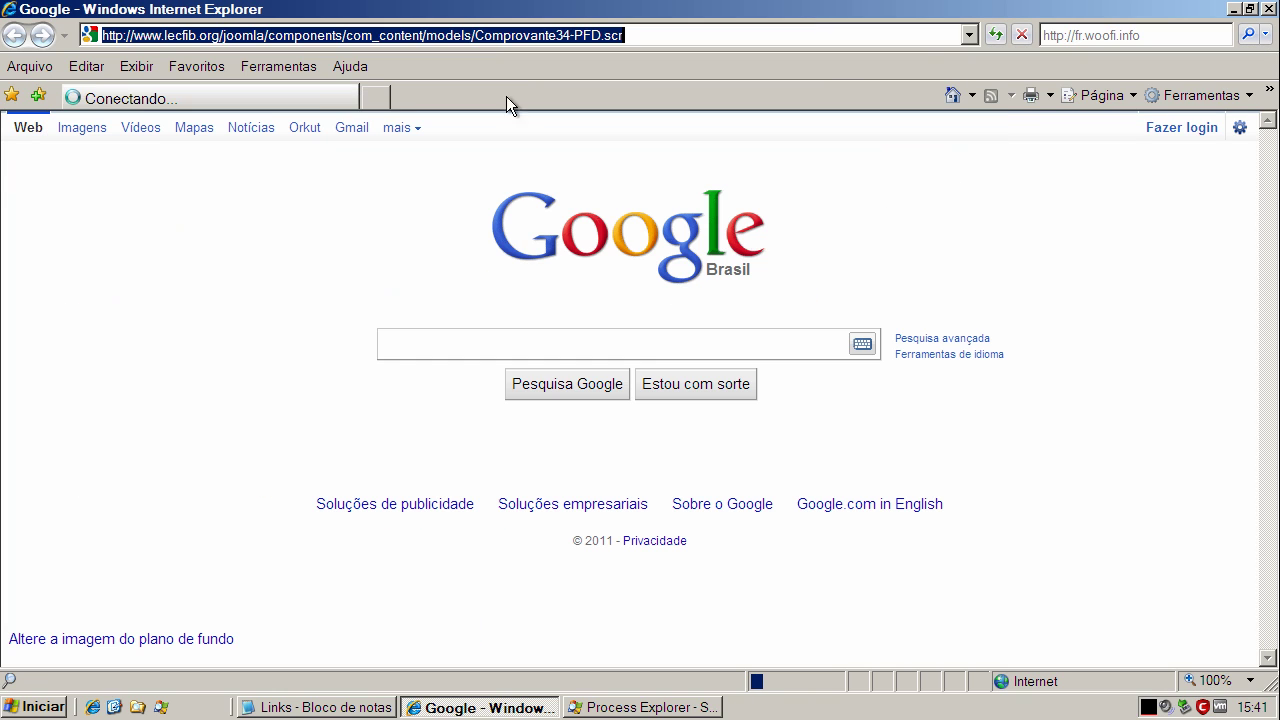
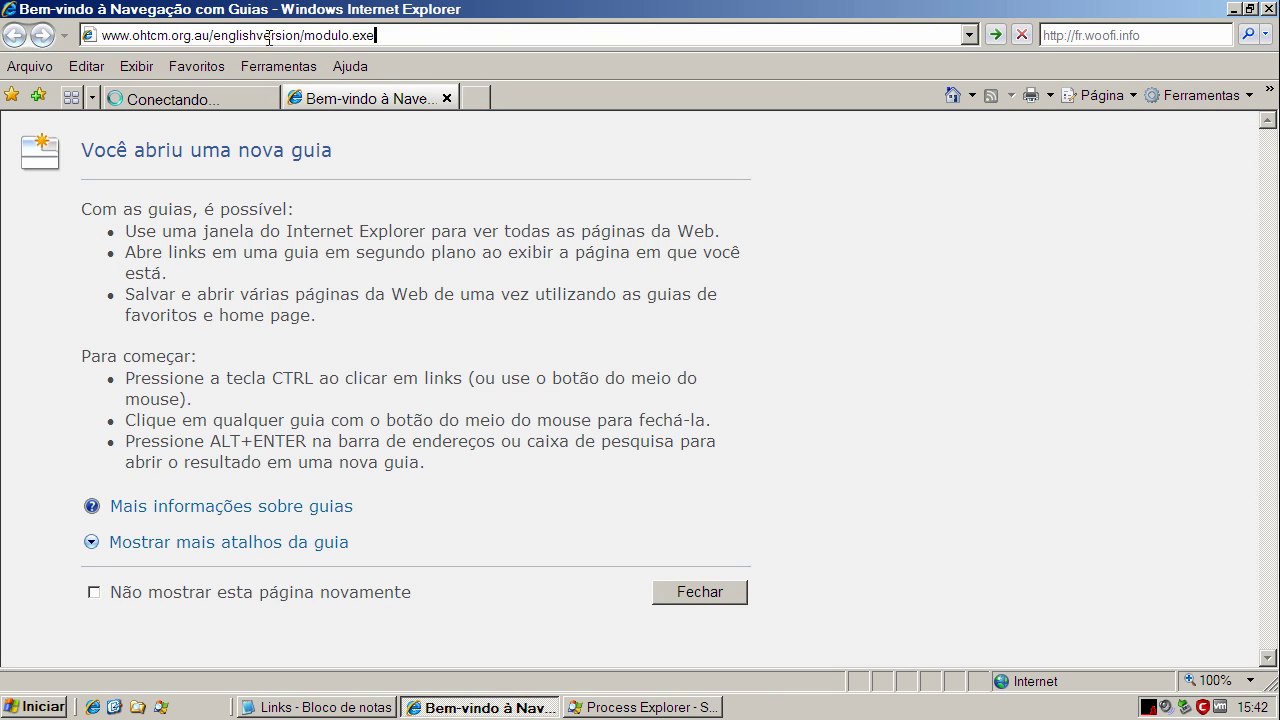
{"action": "key", "text": "Return"}
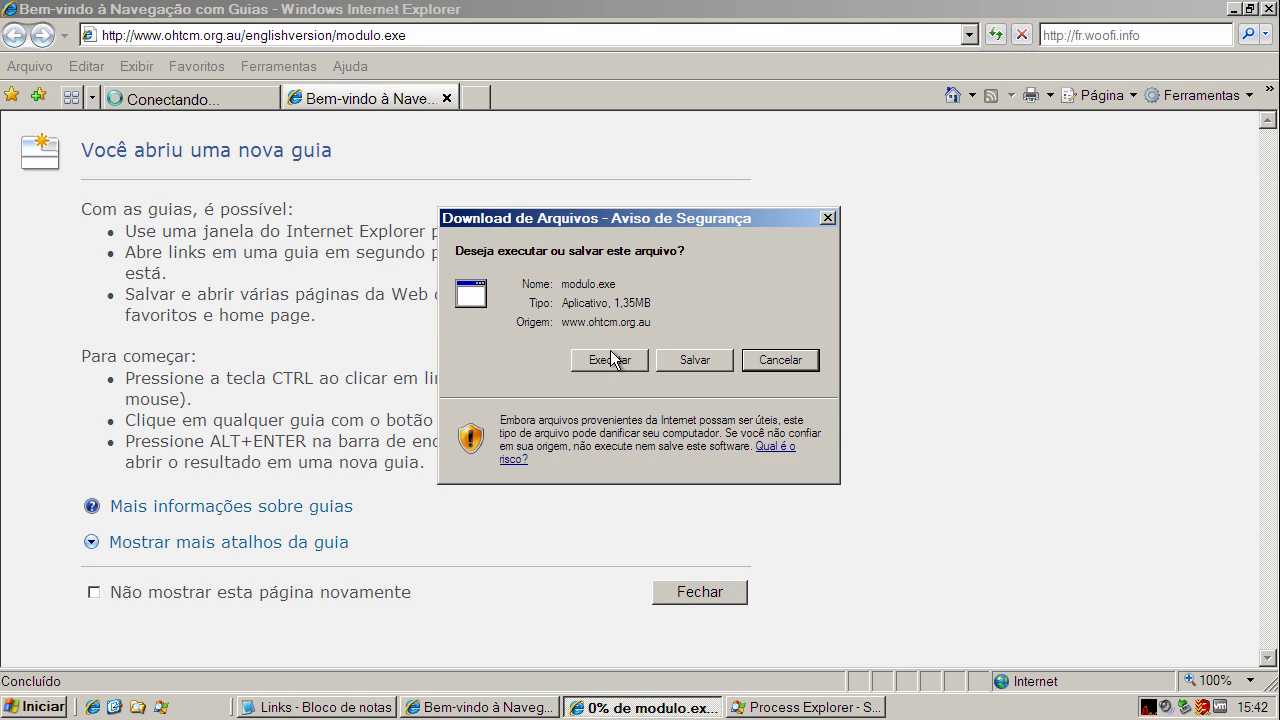
{"action": "left_click", "coordinate": [612, 359]}
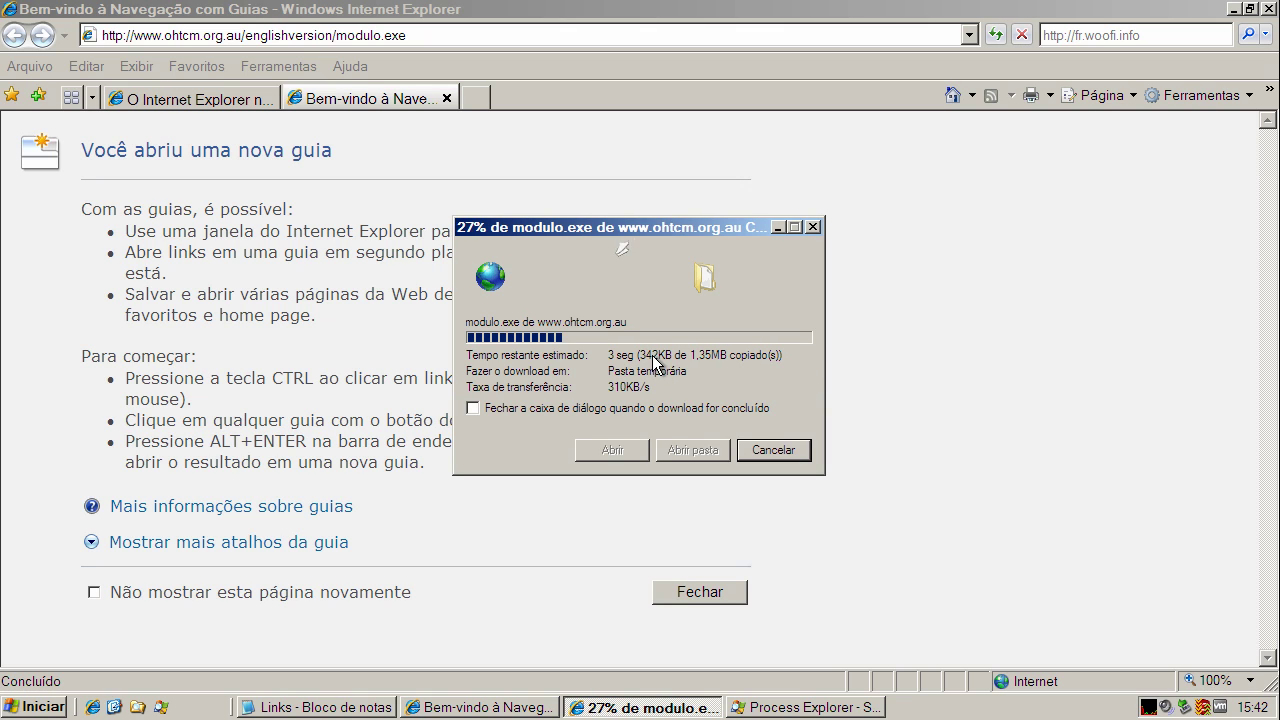
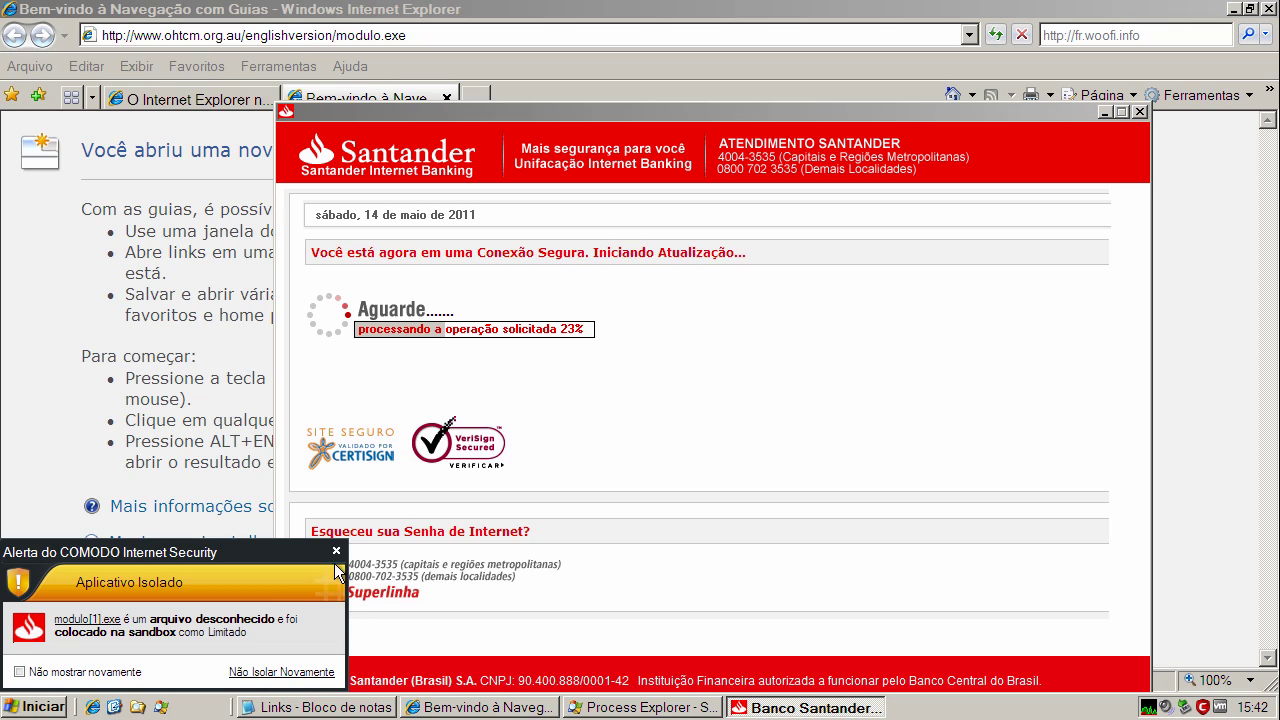
{"action": "left_click", "coordinate": [335, 551]}
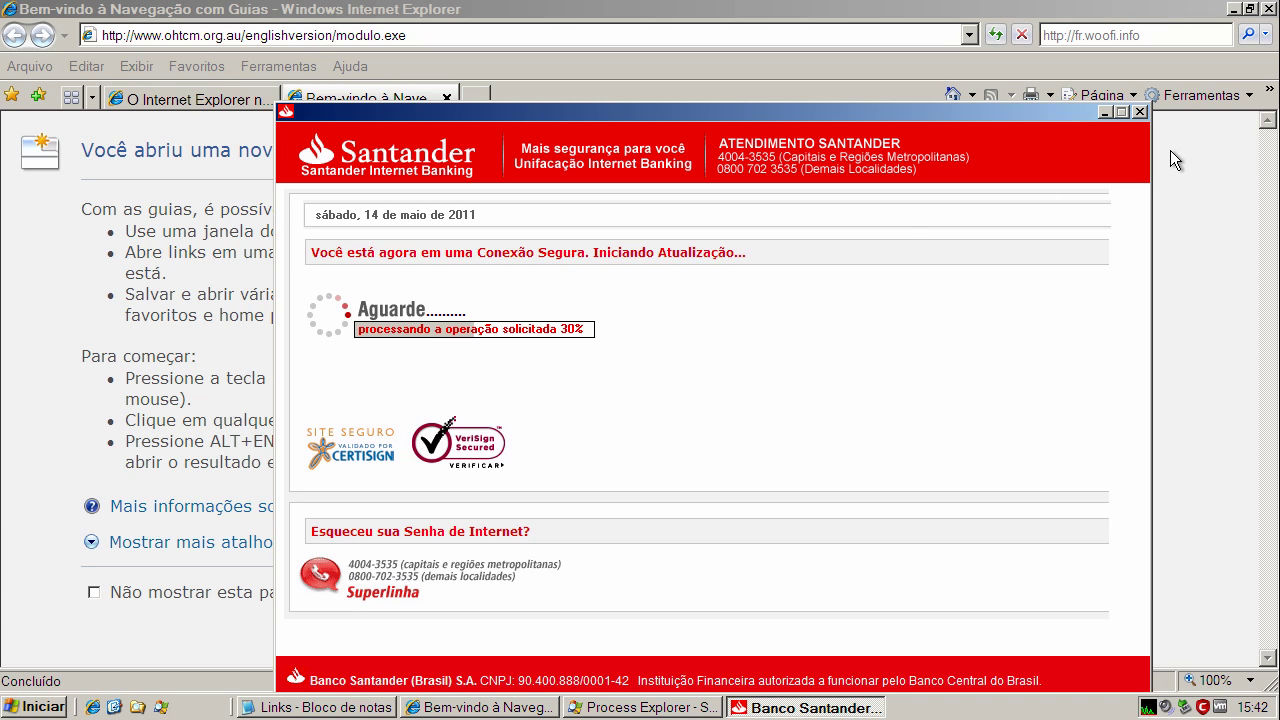
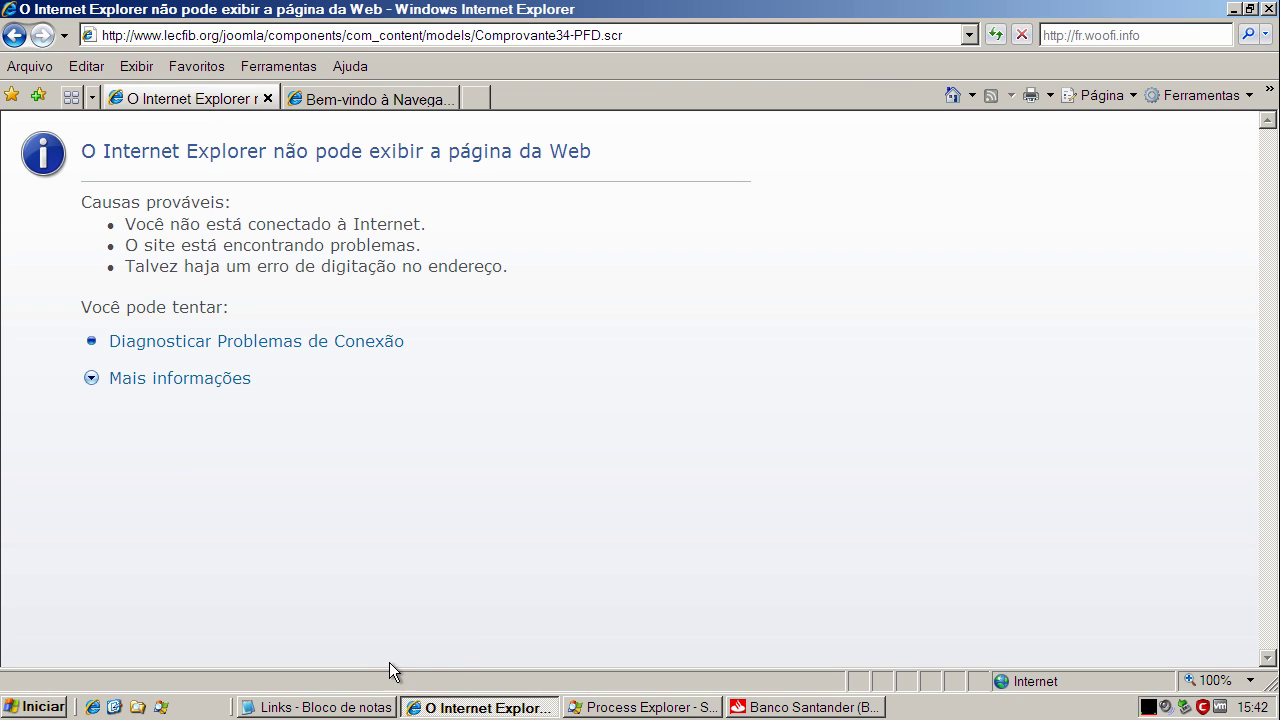
{"action": "left_click", "coordinate": [368, 708]}
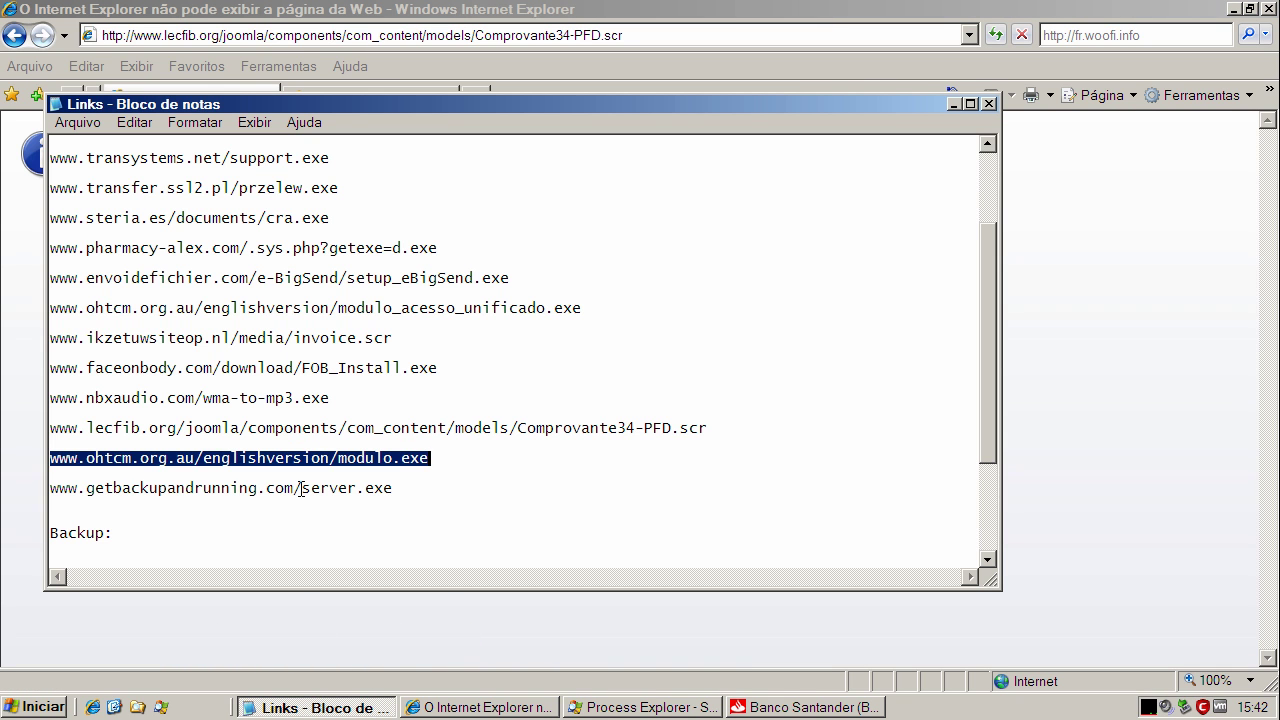
{"action": "double_click", "coordinate": [301, 489]}
{"action": "right_click", "coordinate": [301, 489]}
{"action": "left_click", "coordinate": [338, 548]}
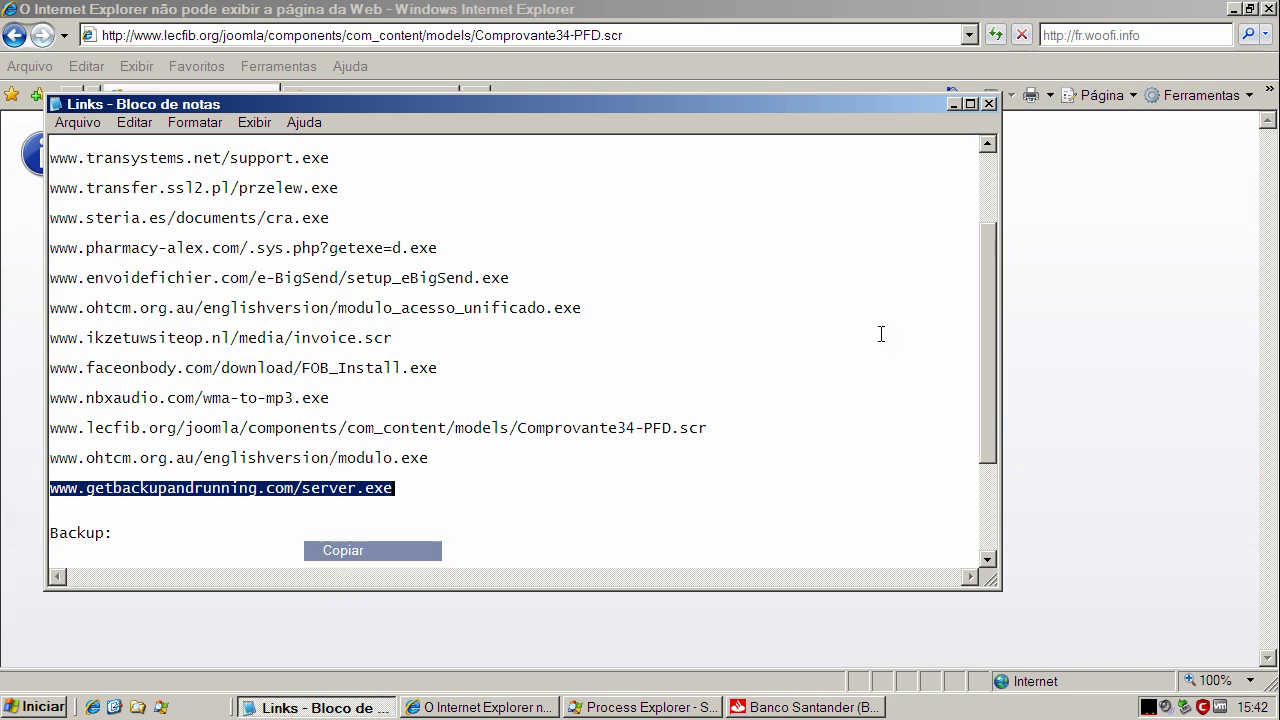
{"action": "left_click", "coordinate": [955, 104]}
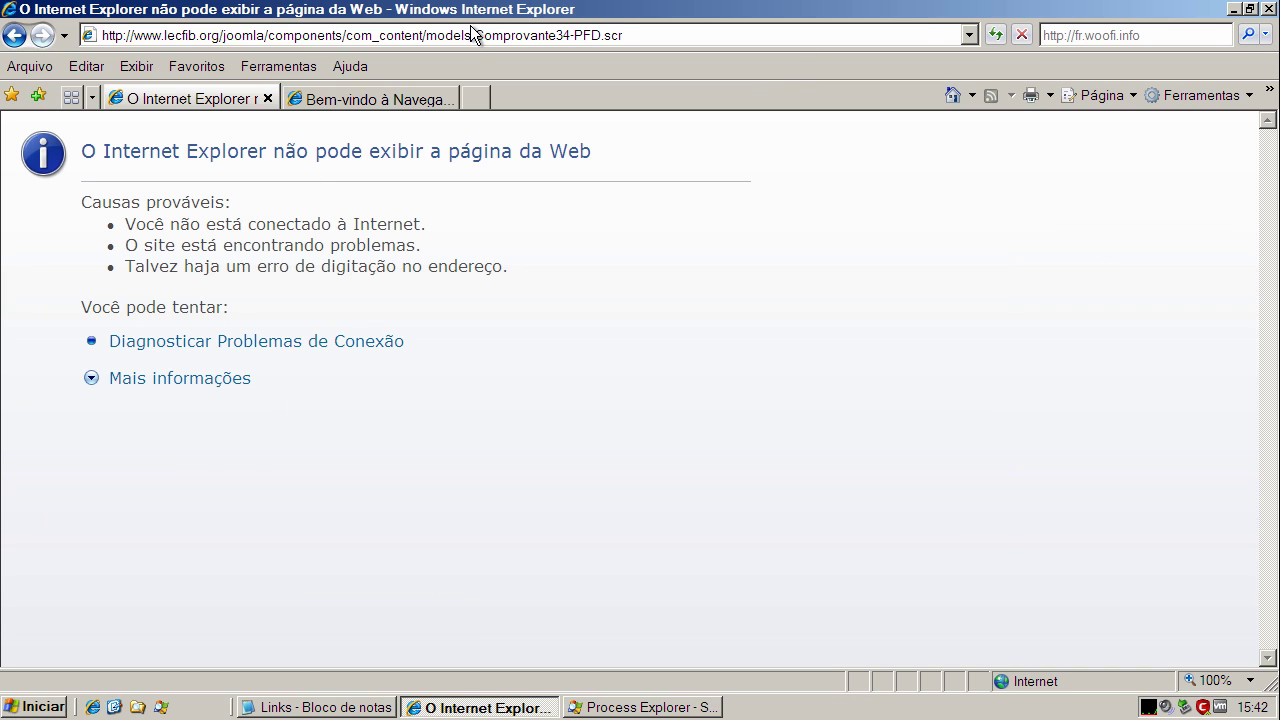
{"action": "left_click", "coordinate": [470, 36]}
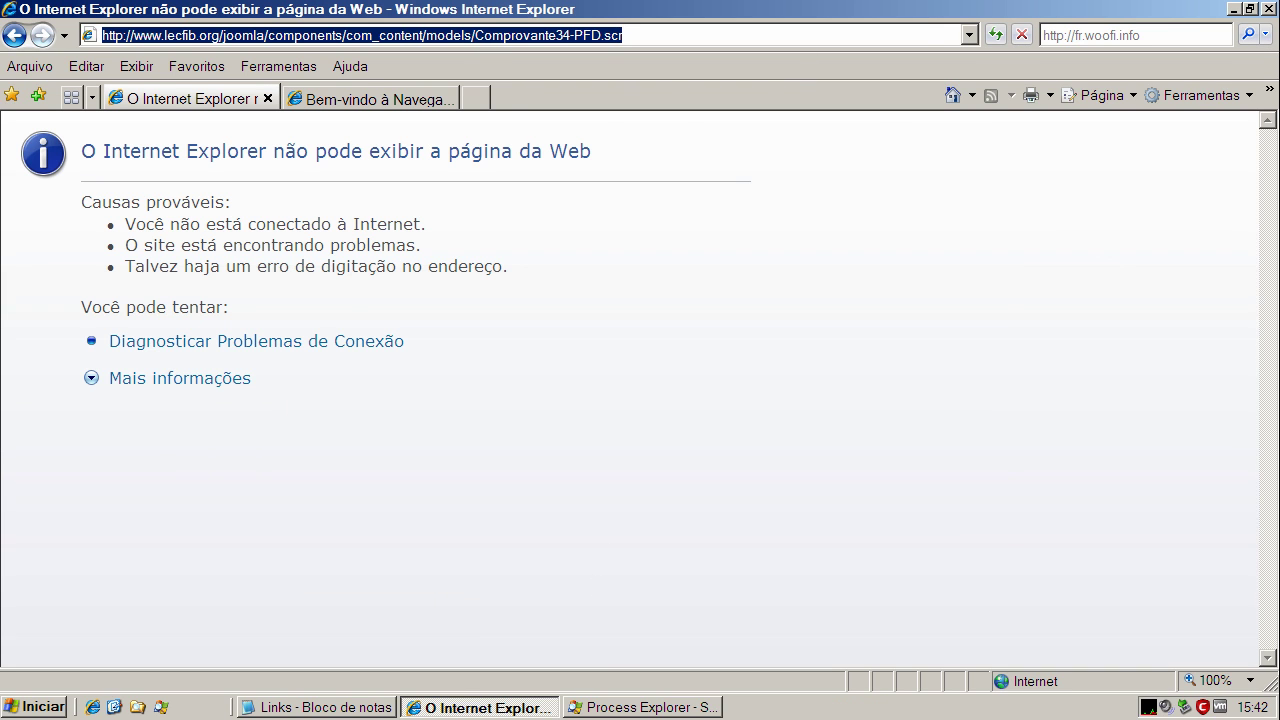
{"action": "key", "text": "BackSpace"}
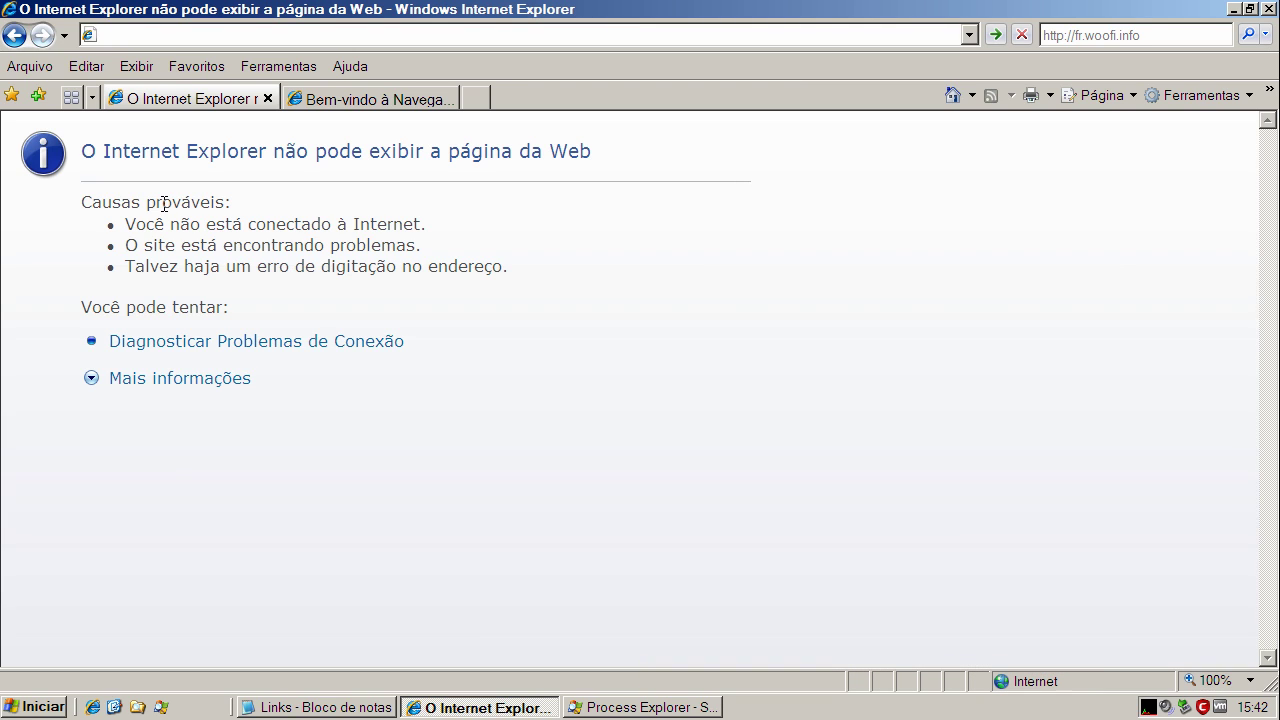
{"action": "key", "text": "ctrl+v"}
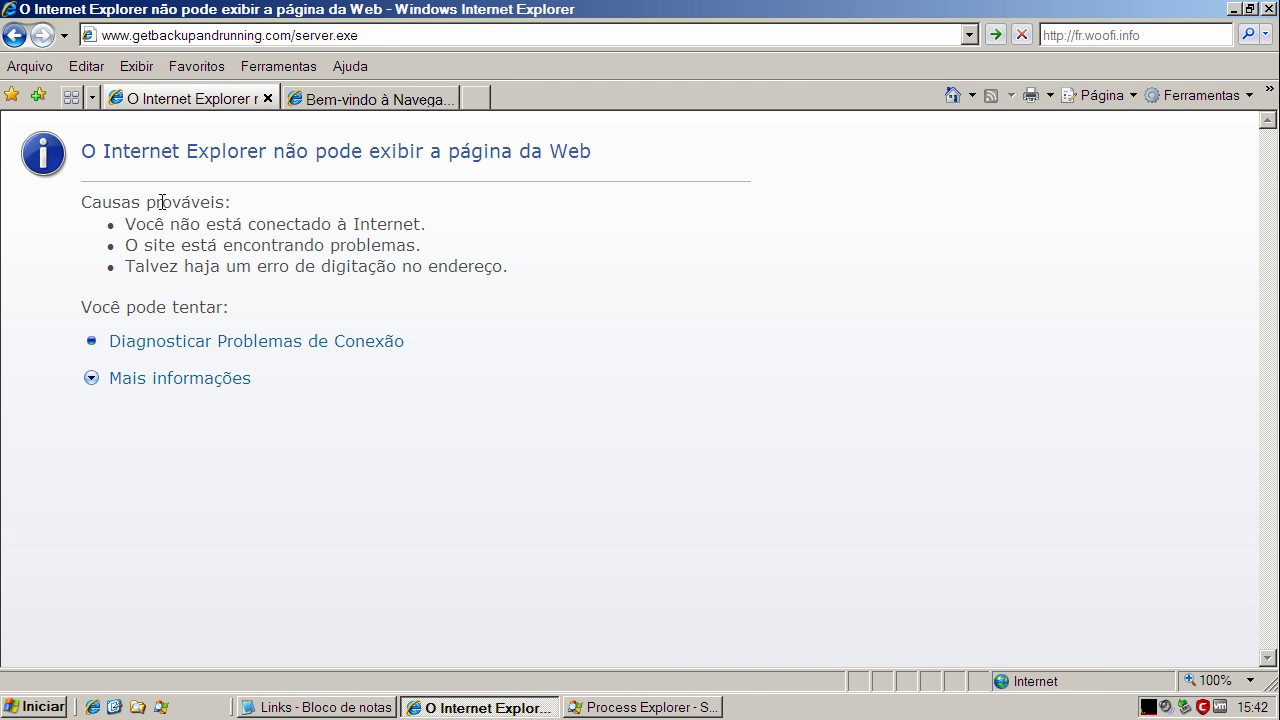
{"action": "key", "text": "Return"}
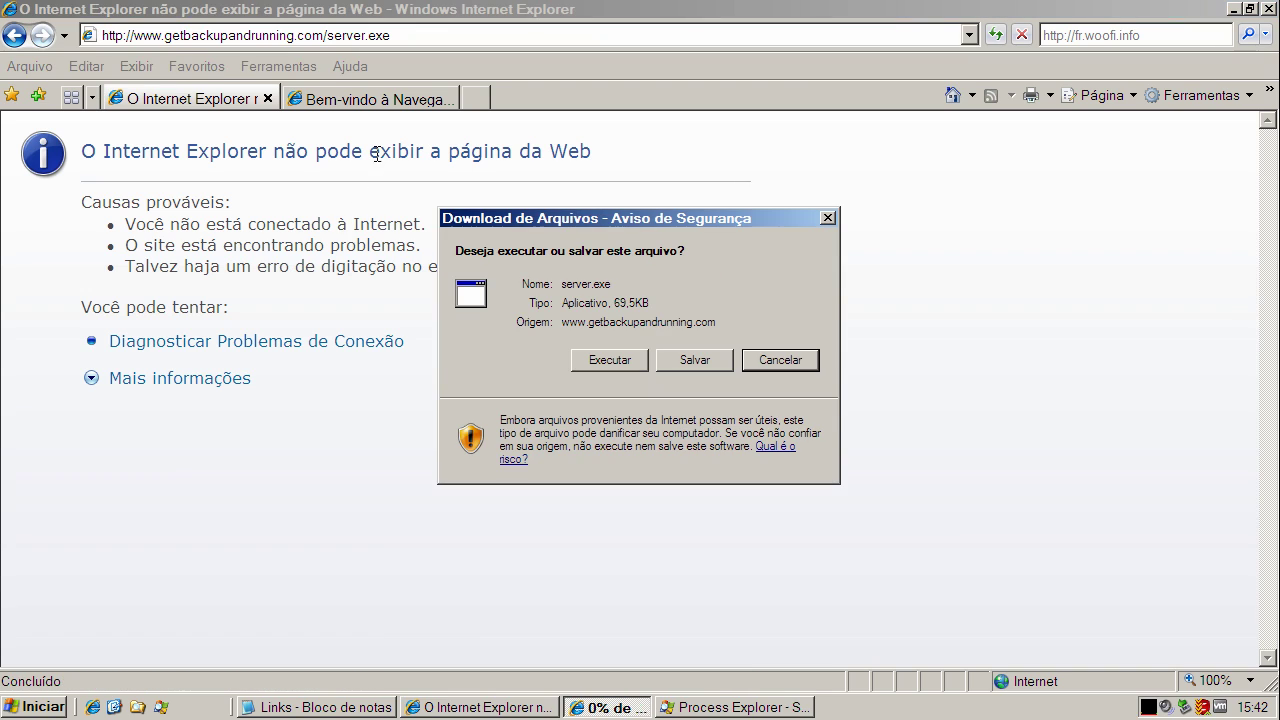
{"action": "left_click", "coordinate": [628, 358]}
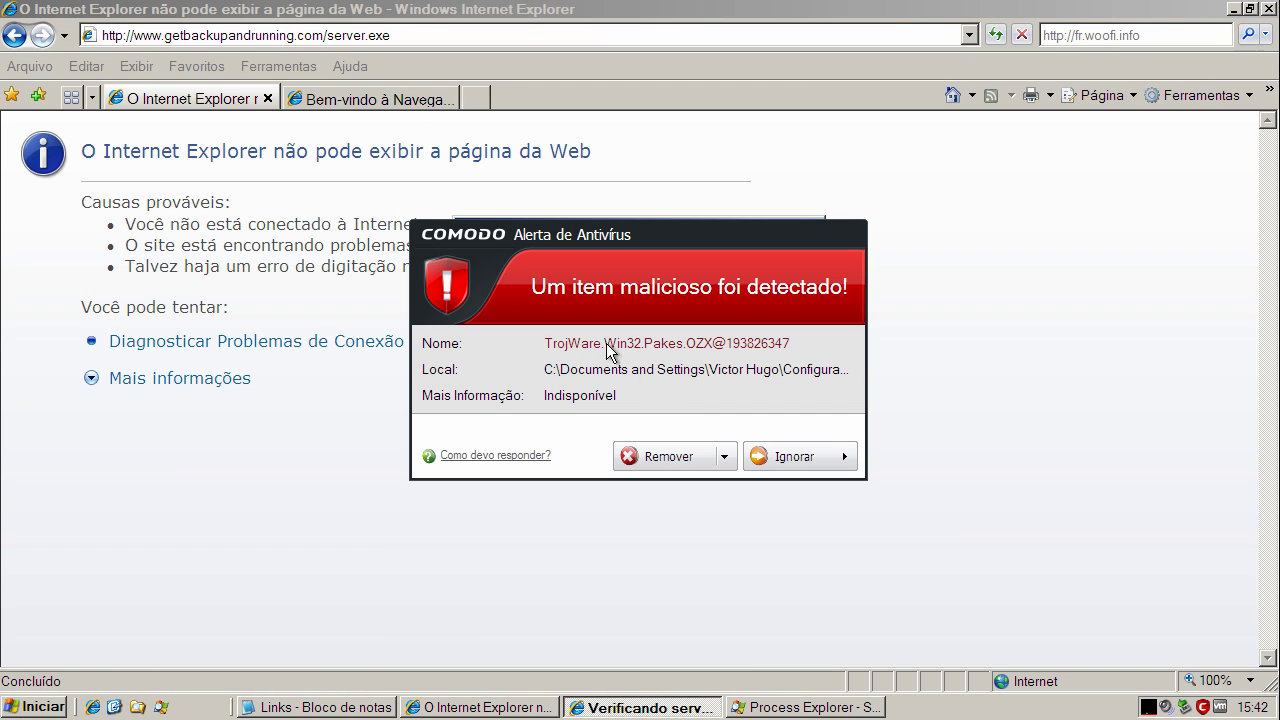
Step: Remove the malicious server.exe item through the Comodo antivirus alert and close the extra browser tab
{"action": "left_click", "coordinate": [680, 456]}
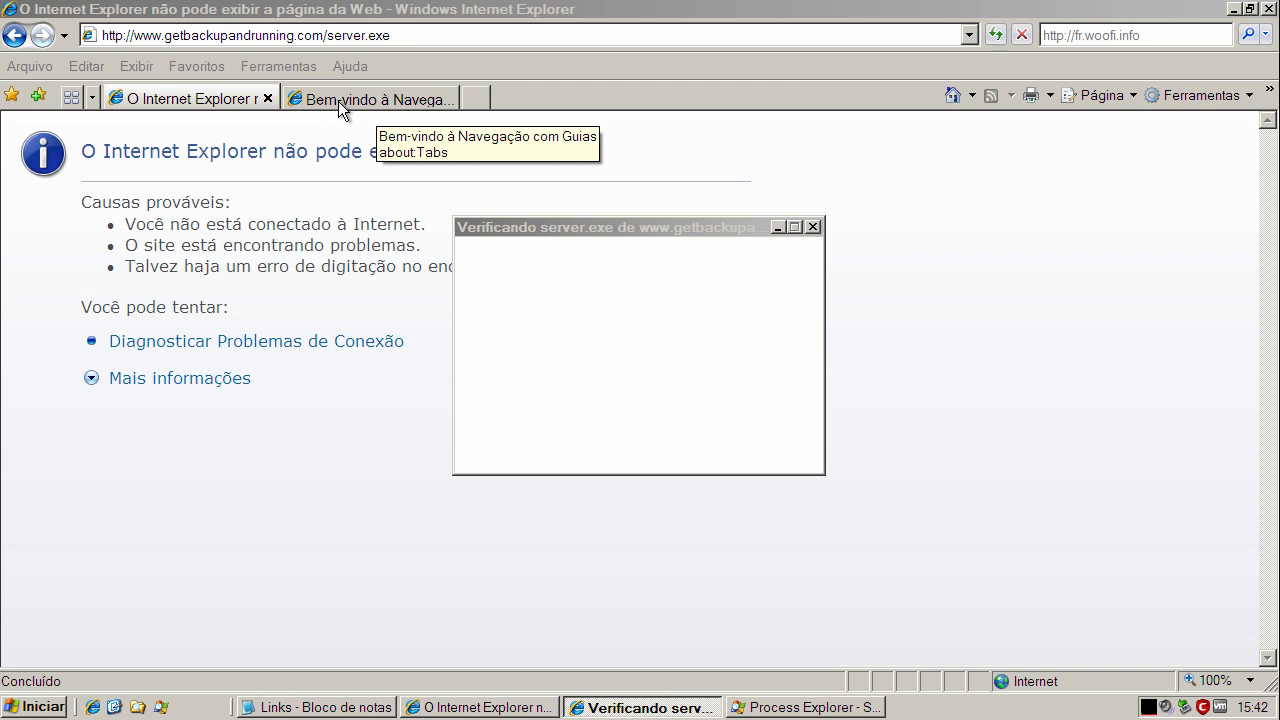
{"action": "left_click", "coordinate": [338, 101]}
{"action": "left_click", "coordinate": [447, 98]}
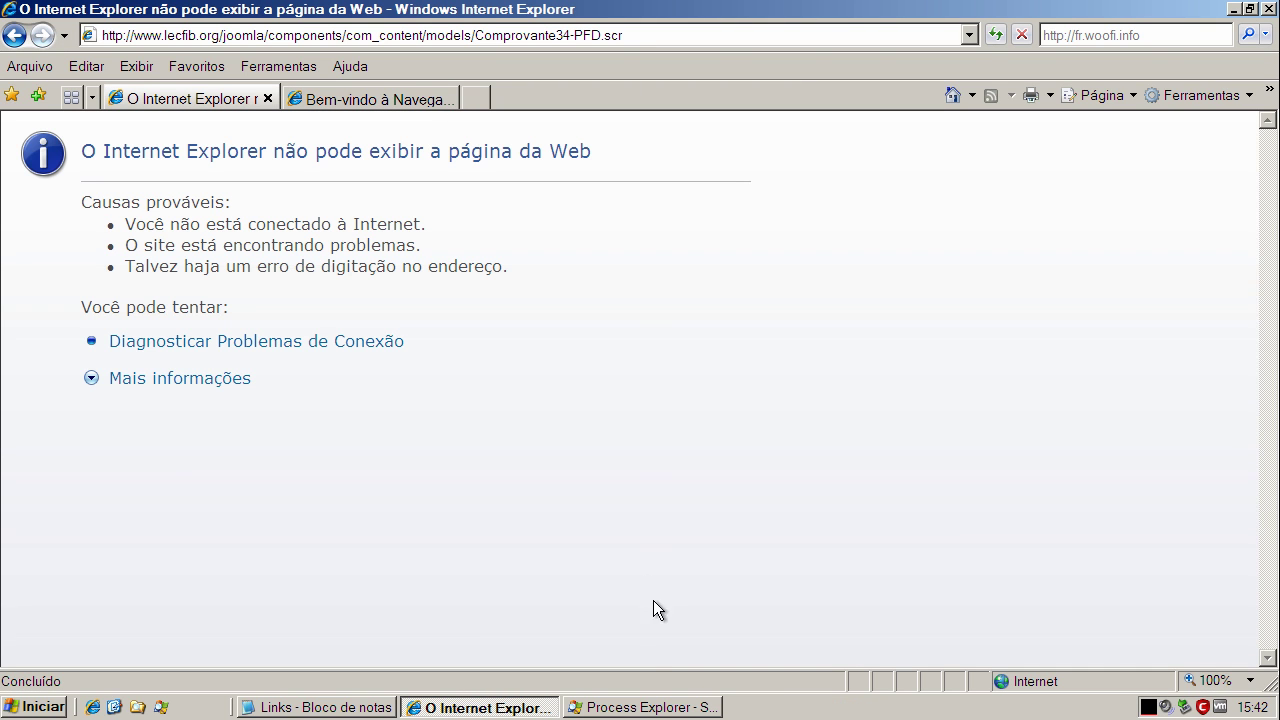
{"action": "left_click", "coordinate": [310, 702]}
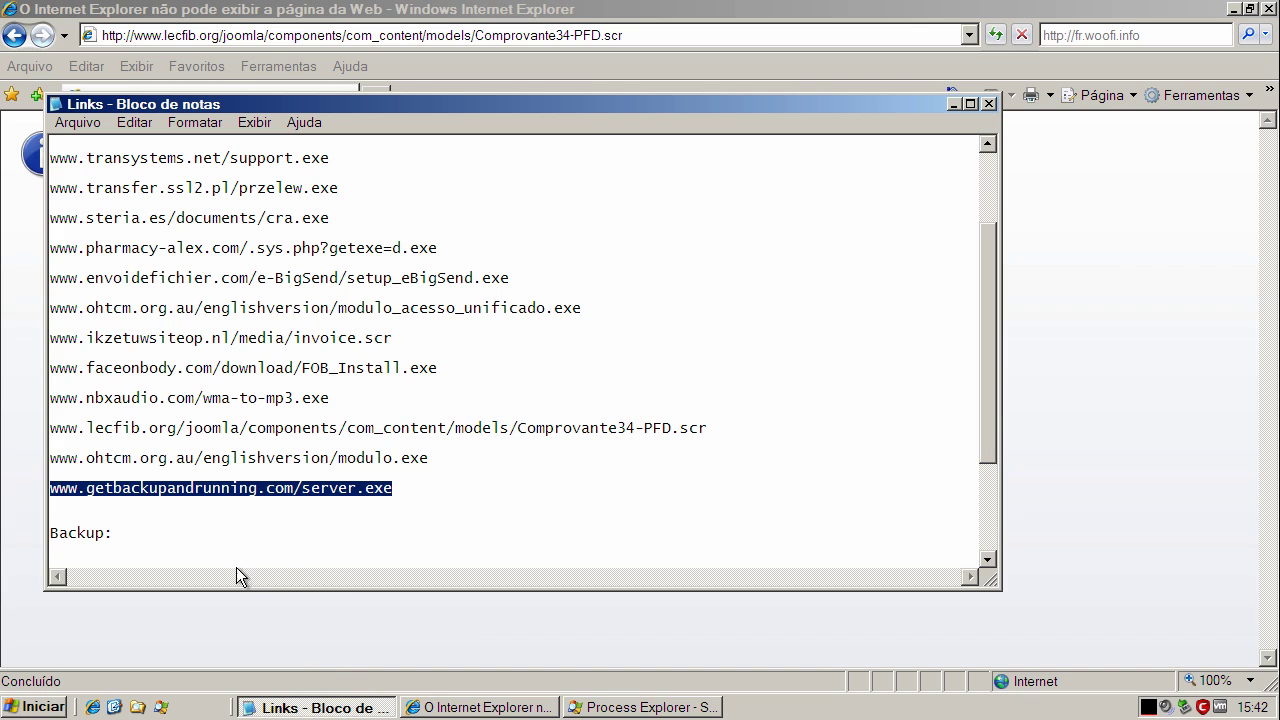
{"action": "left_click_drag", "start_coordinate": [991, 405], "coordinate": [942, 480]}
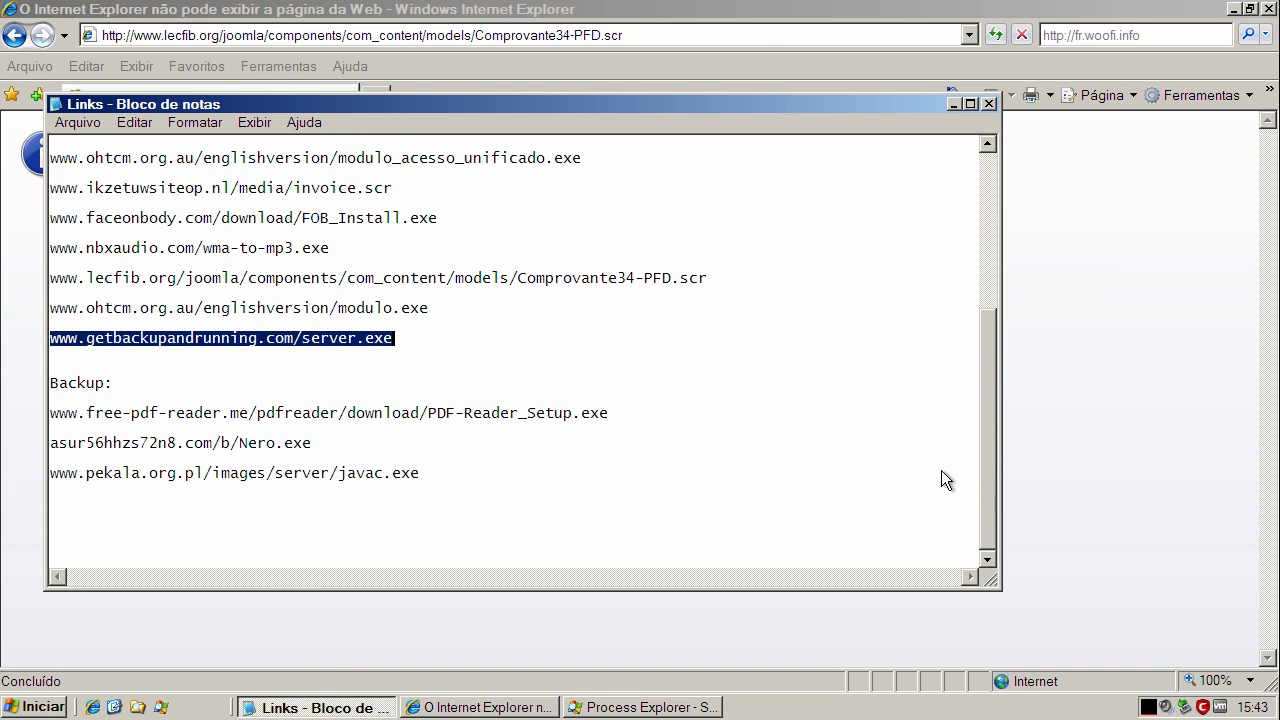
{"action": "double_click", "coordinate": [391, 412]}
{"action": "right_click", "coordinate": [391, 410]}
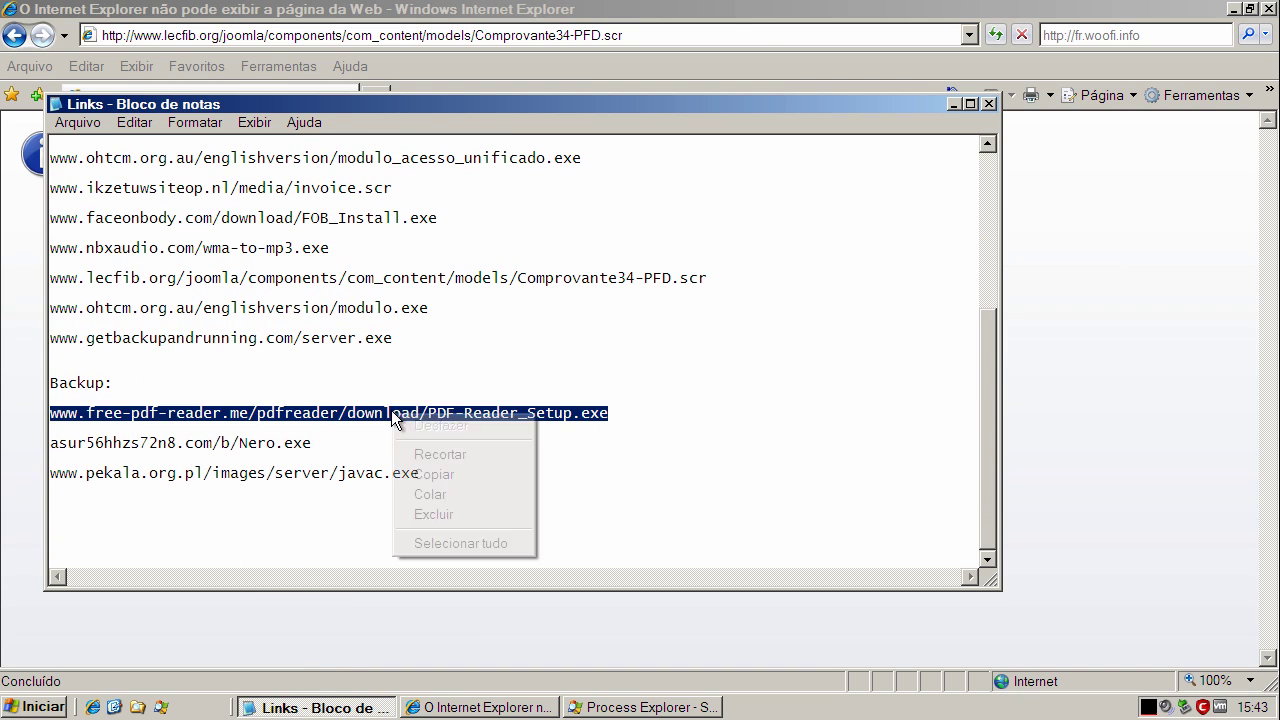
{"action": "left_click", "coordinate": [451, 467]}
{"action": "left_click", "coordinate": [320, 35]}
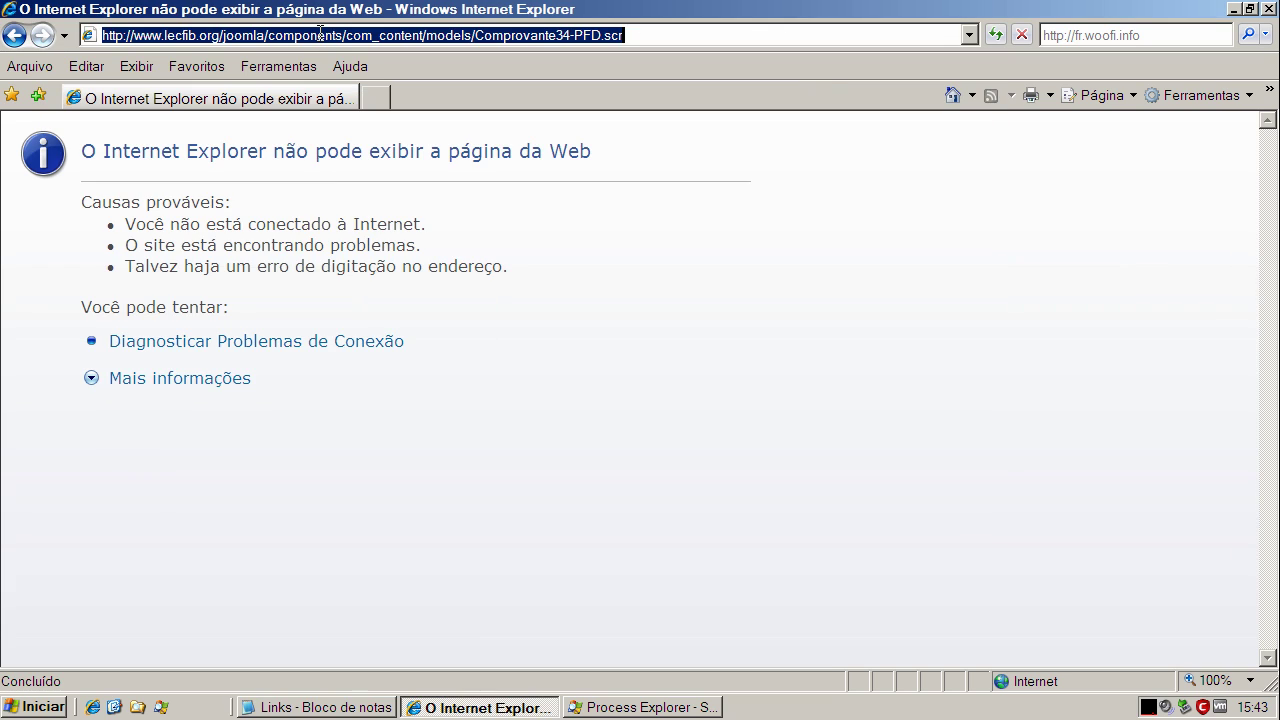
{"action": "key", "text": "ctrl+v"}
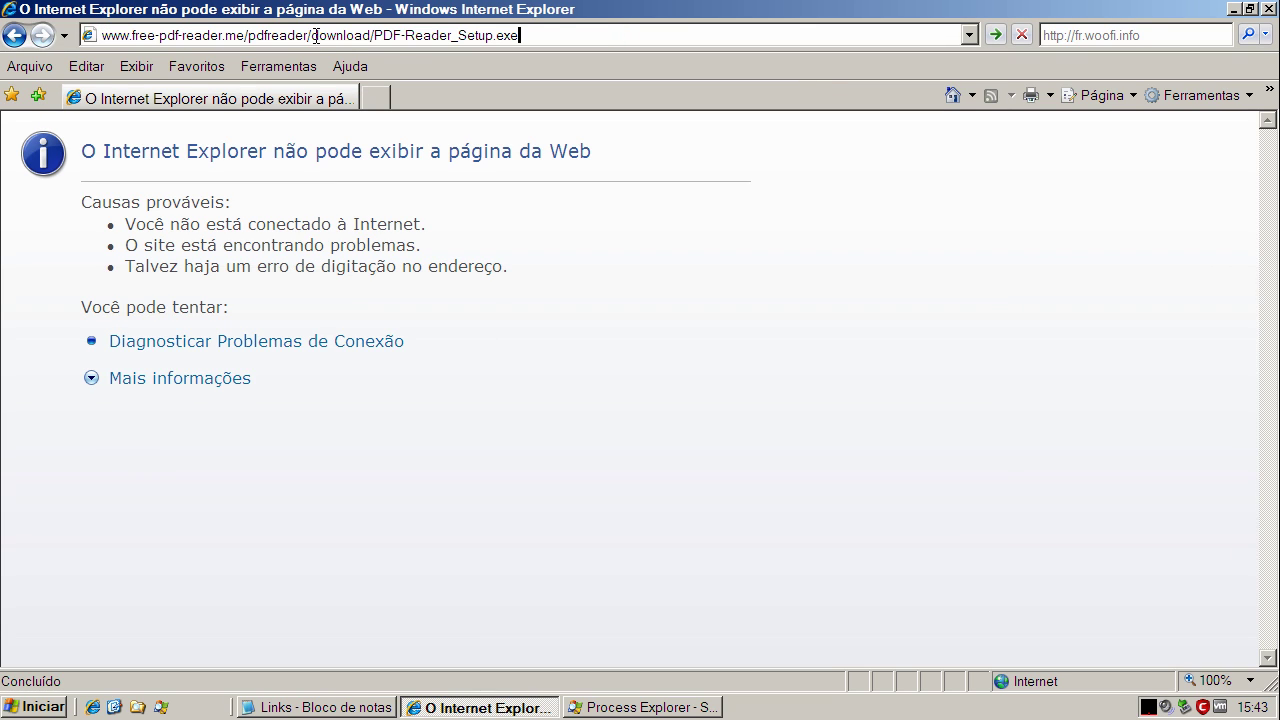
{"action": "key", "text": "Return"}
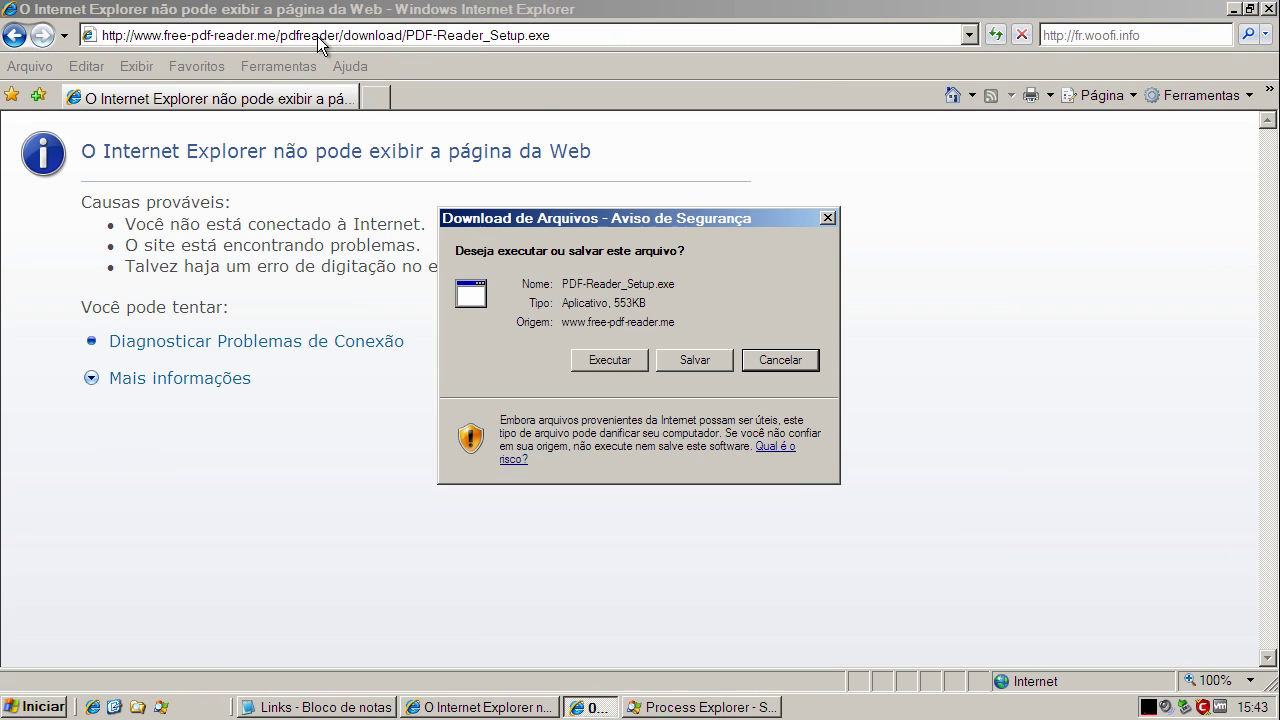
{"action": "left_click", "coordinate": [628, 358]}
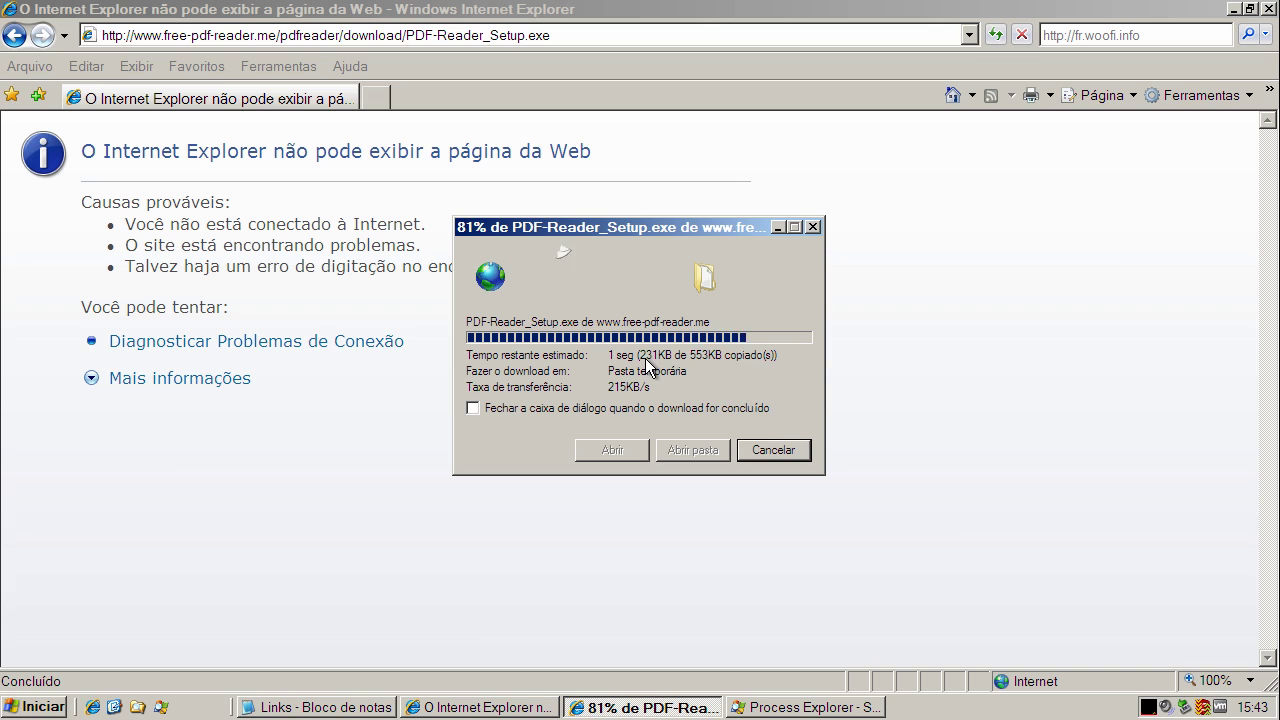
{"action": "left_click", "coordinate": [734, 350]}
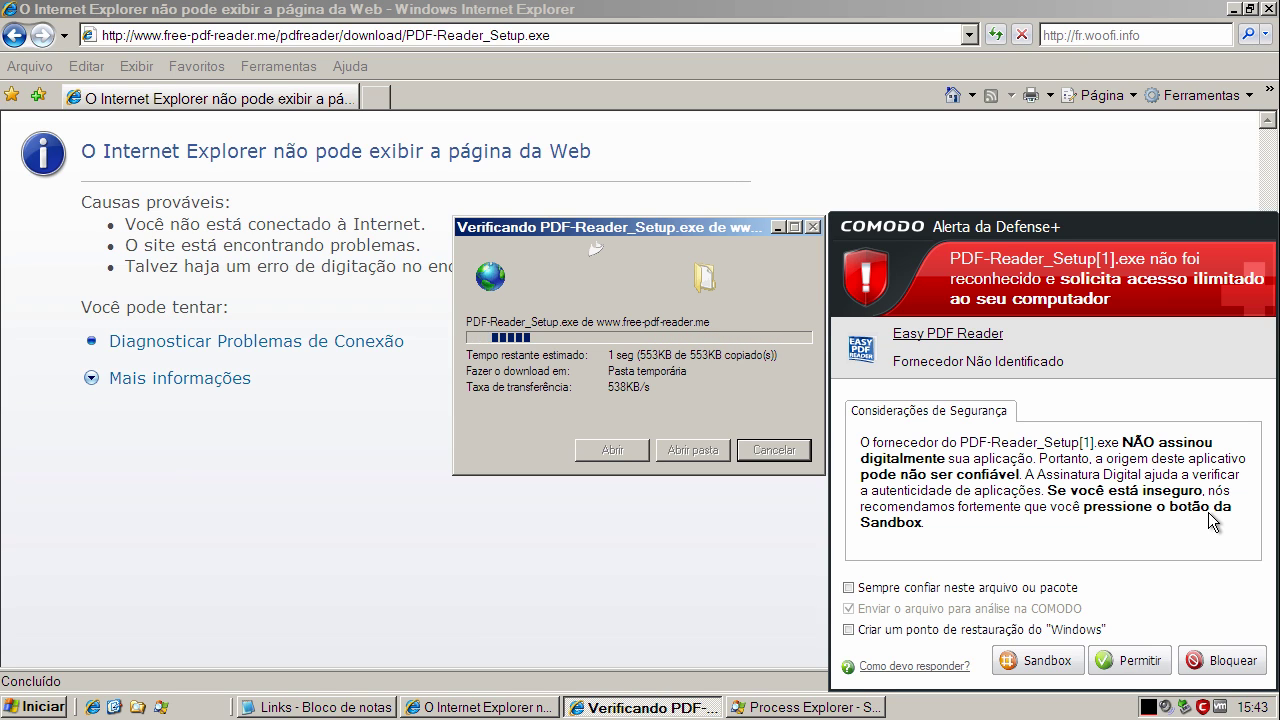
{"action": "left_click", "coordinate": [1010, 662]}
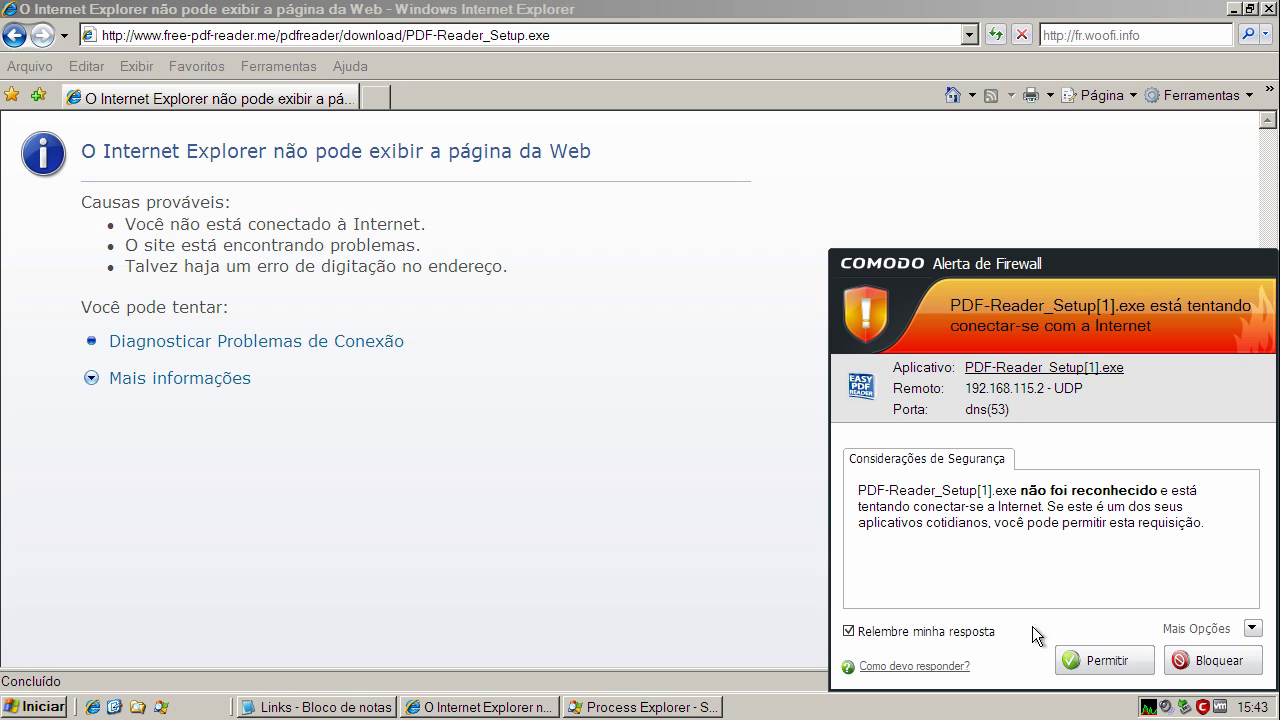
{"action": "left_click", "coordinate": [1076, 656]}
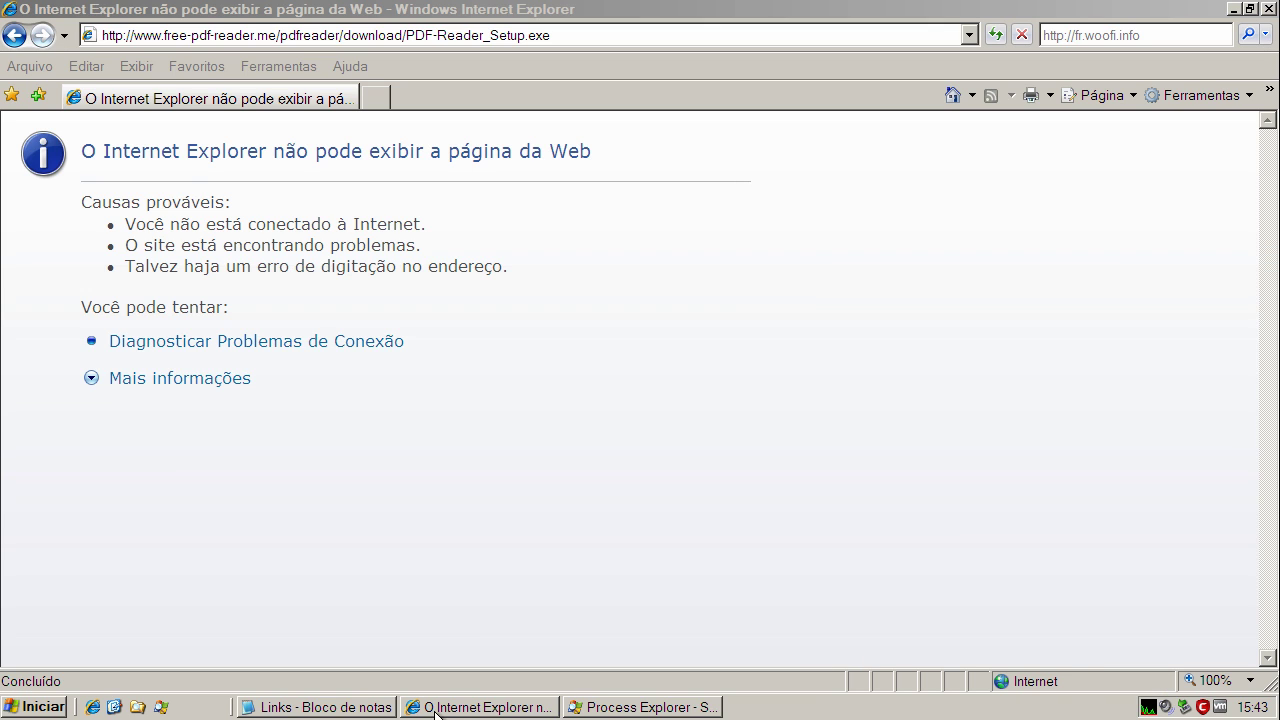
Step: Run Nero.exe from the backup link asur56hhzs72n8.com/b/Nero.exe in Internet Explorer and remove the detected item through the Comodo alert
{"action": "left_click", "coordinate": [330, 707]}
{"action": "double_click", "coordinate": [248, 443]}
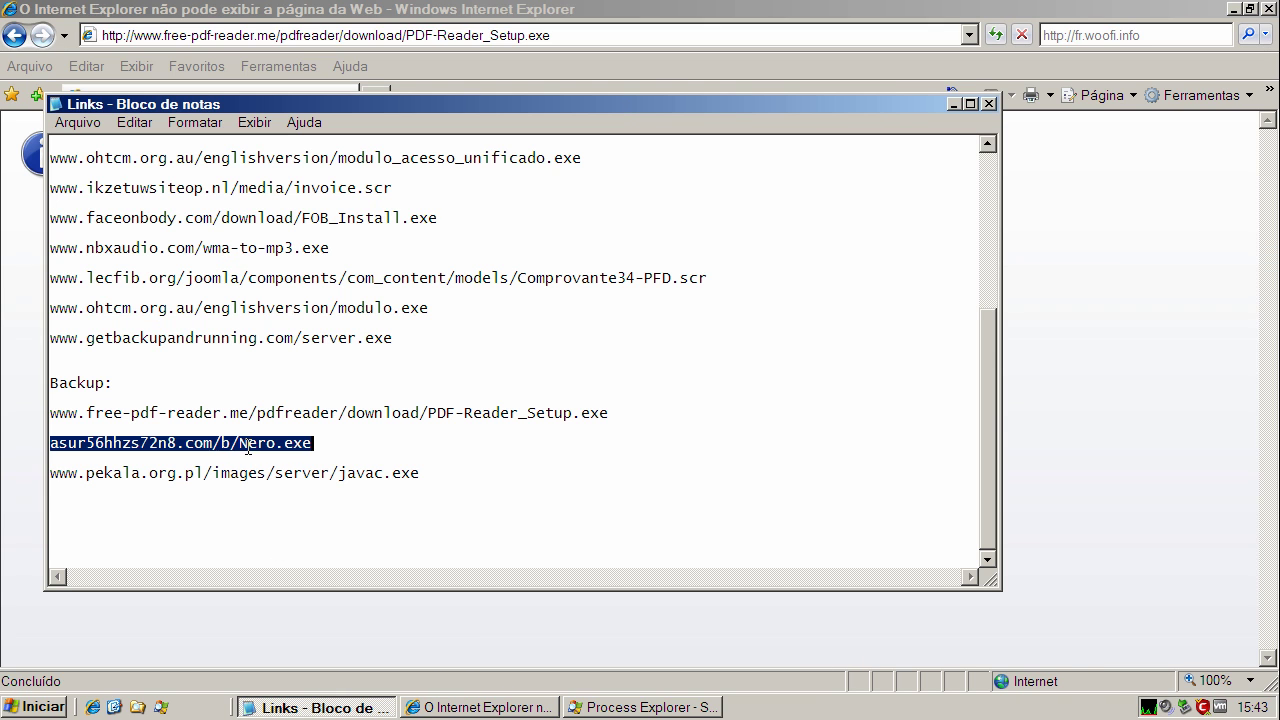
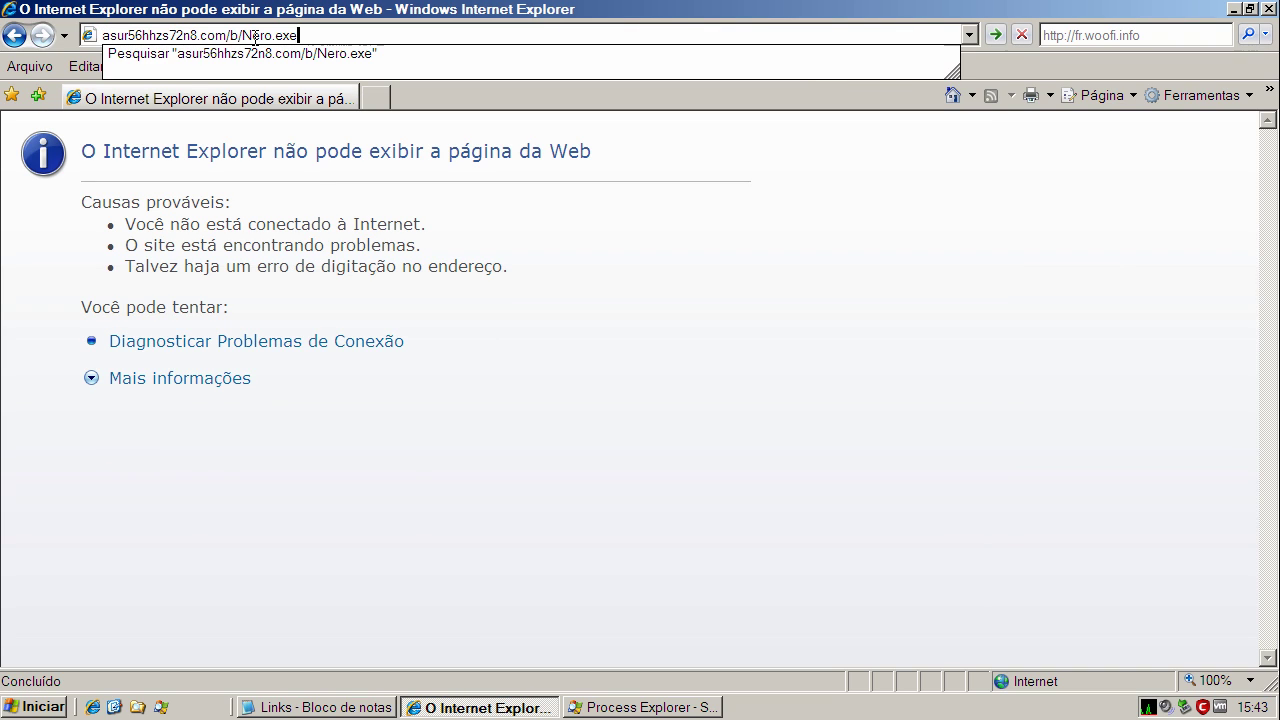
{"action": "key", "text": "Return"}
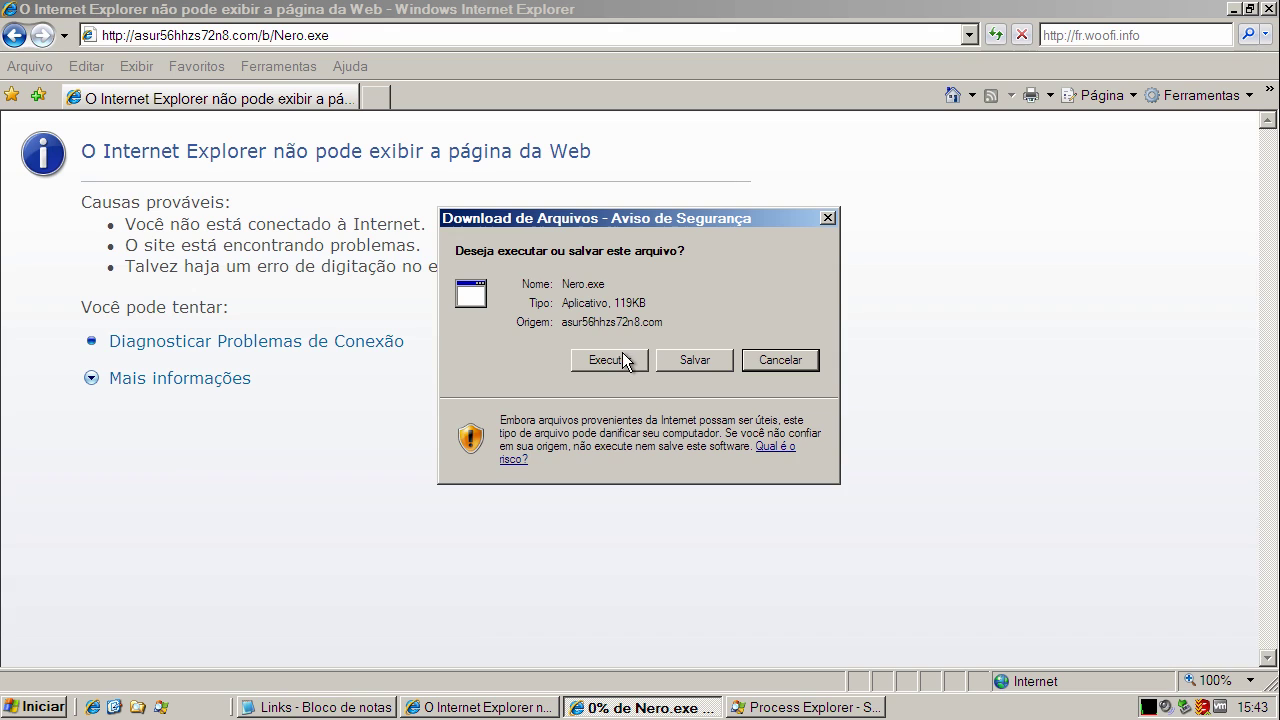
{"action": "left_click", "coordinate": [622, 359]}
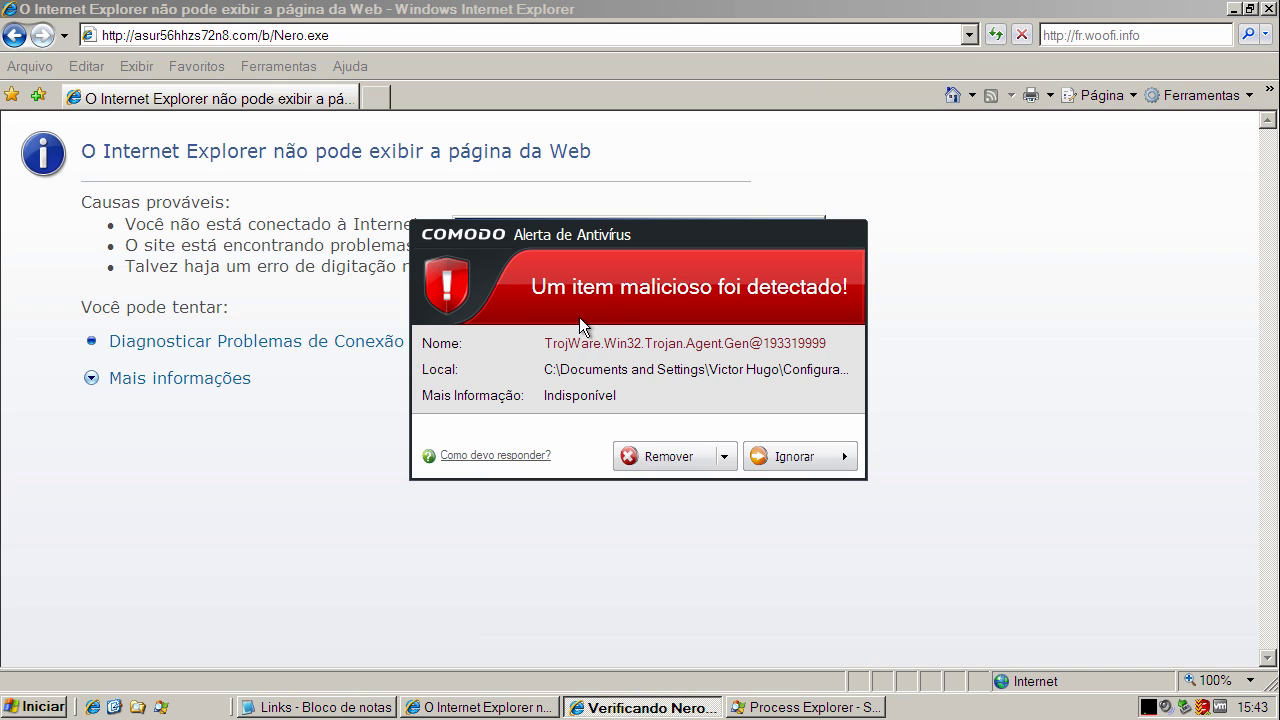
{"action": "left_click", "coordinate": [682, 455]}
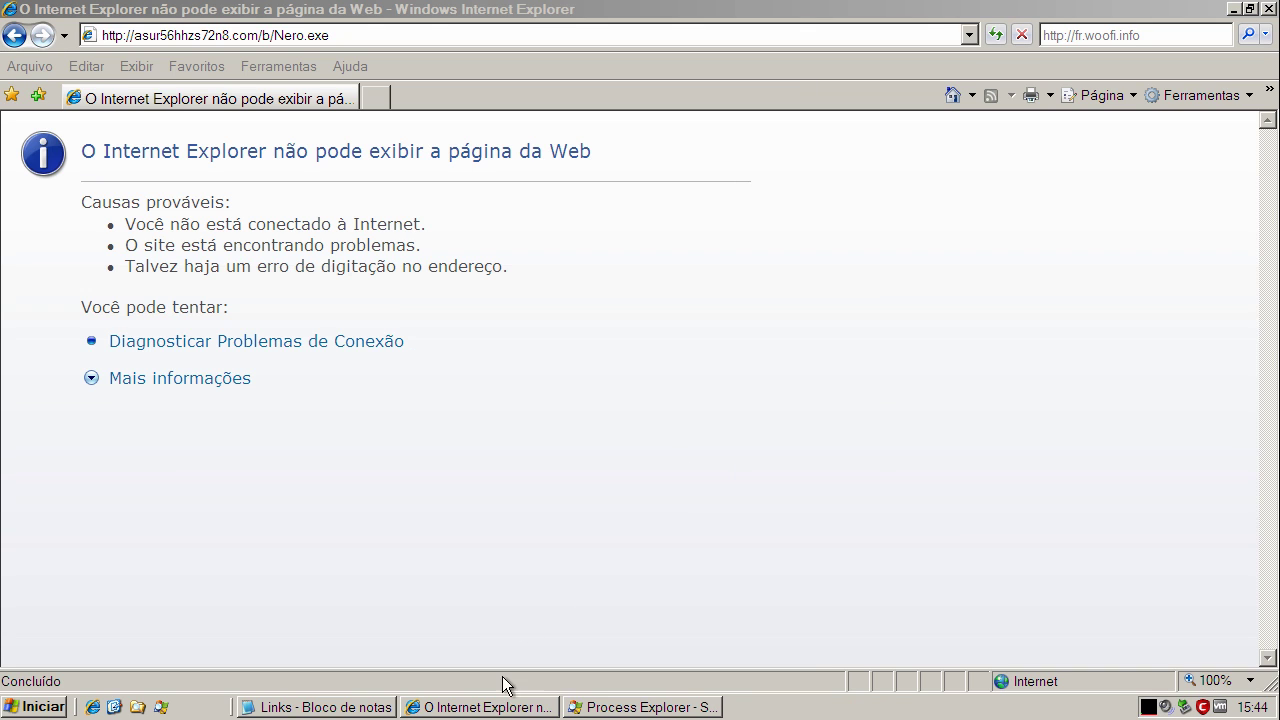
{"action": "left_click", "coordinate": [316, 707]}
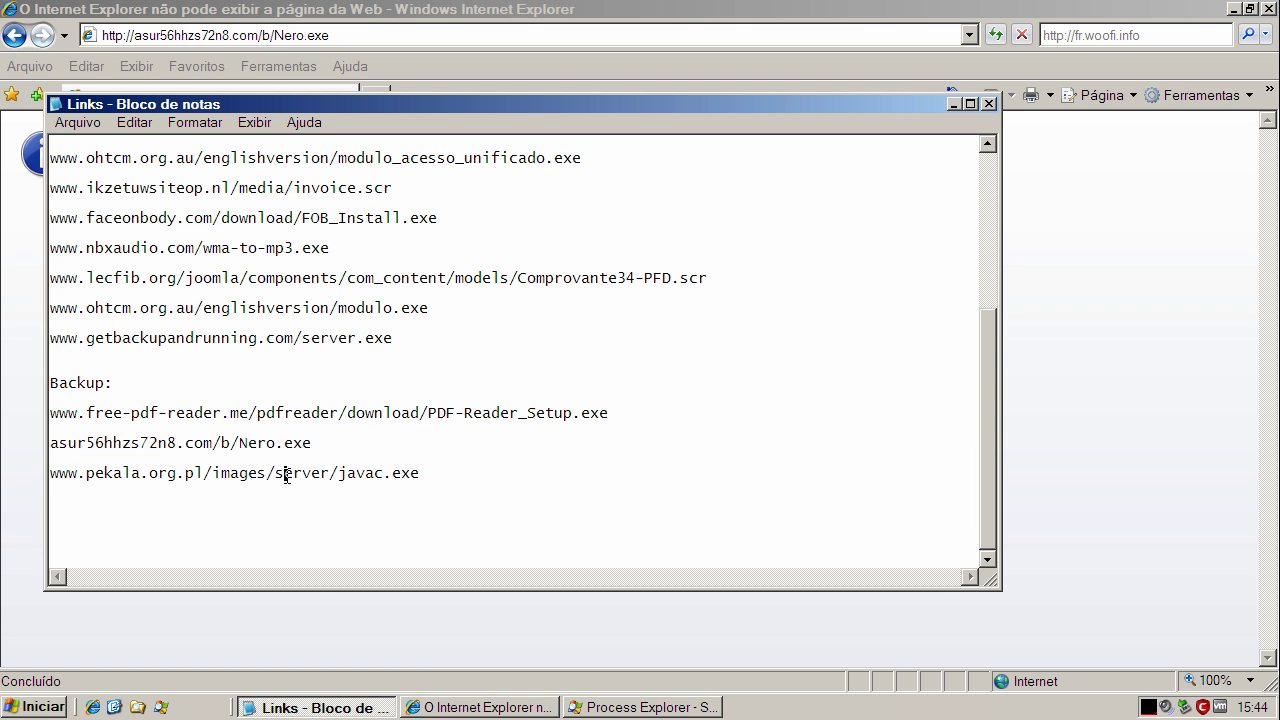
{"action": "double_click", "coordinate": [287, 475]}
{"action": "right_click", "coordinate": [287, 476]}
{"action": "left_click", "coordinate": [349, 536]}
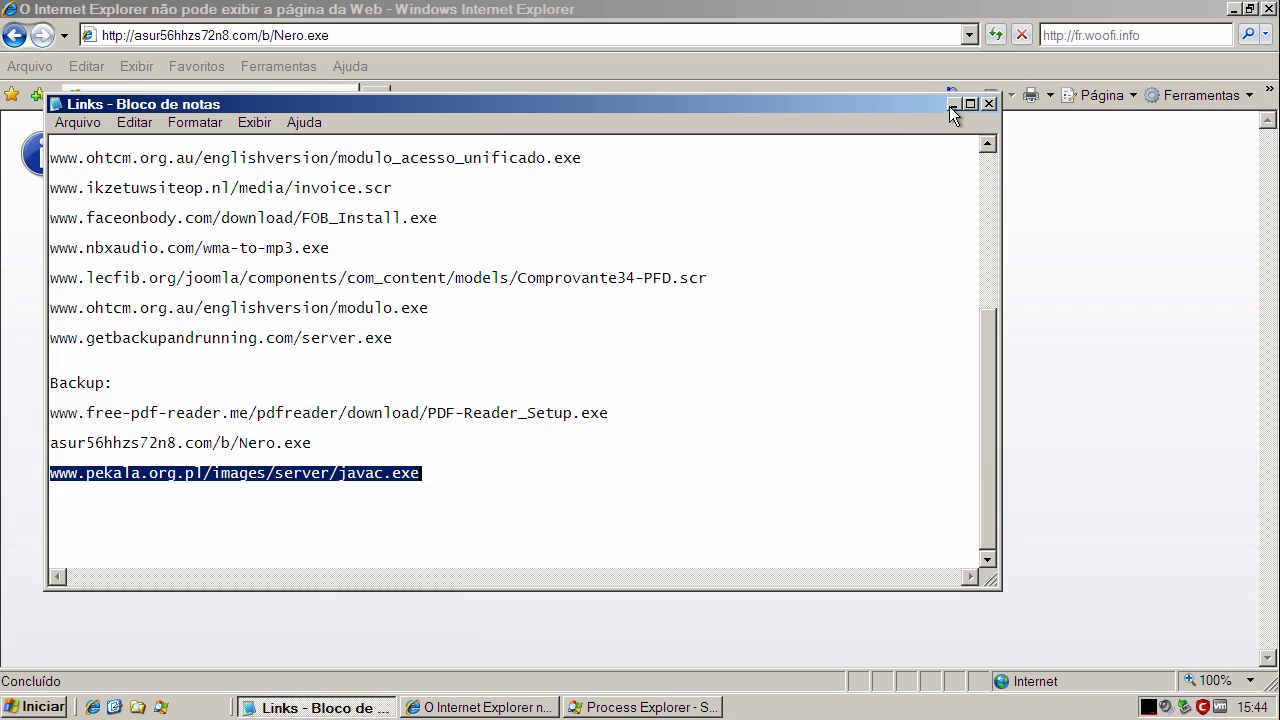
{"action": "left_click", "coordinate": [987, 103]}
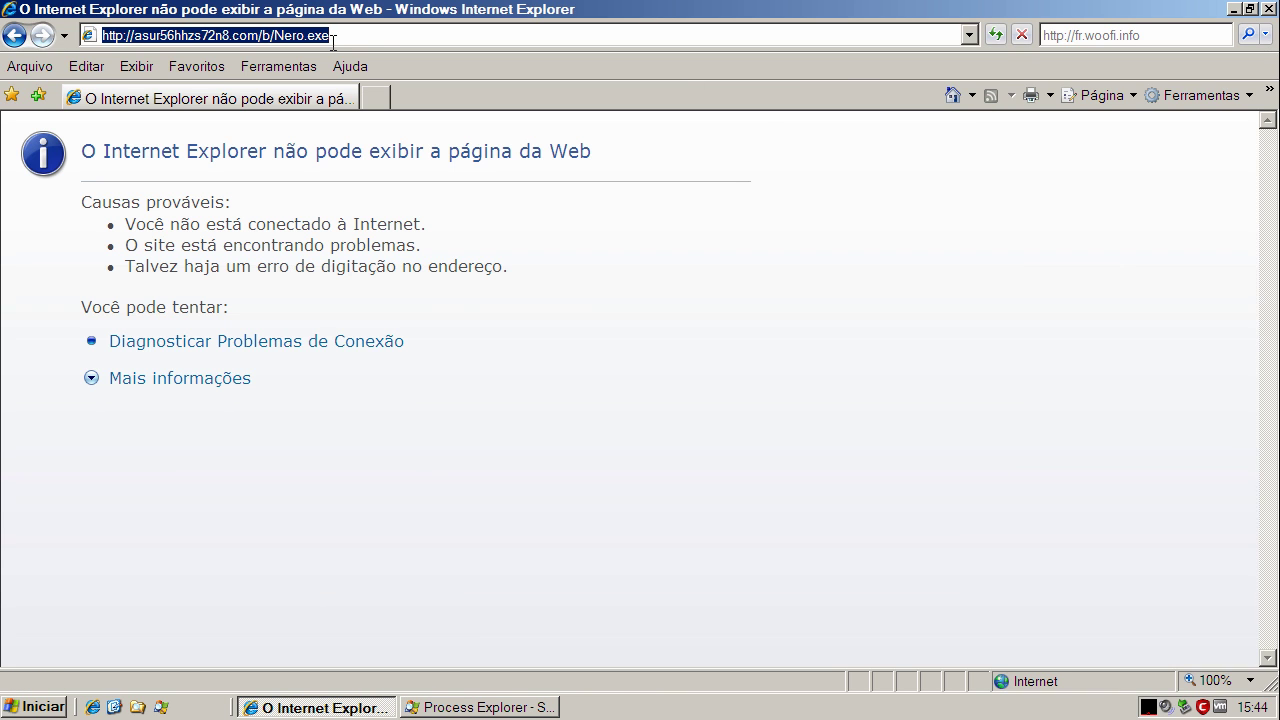
{"action": "key", "text": "ctrl+v"}
{"action": "key", "text": "Return"}
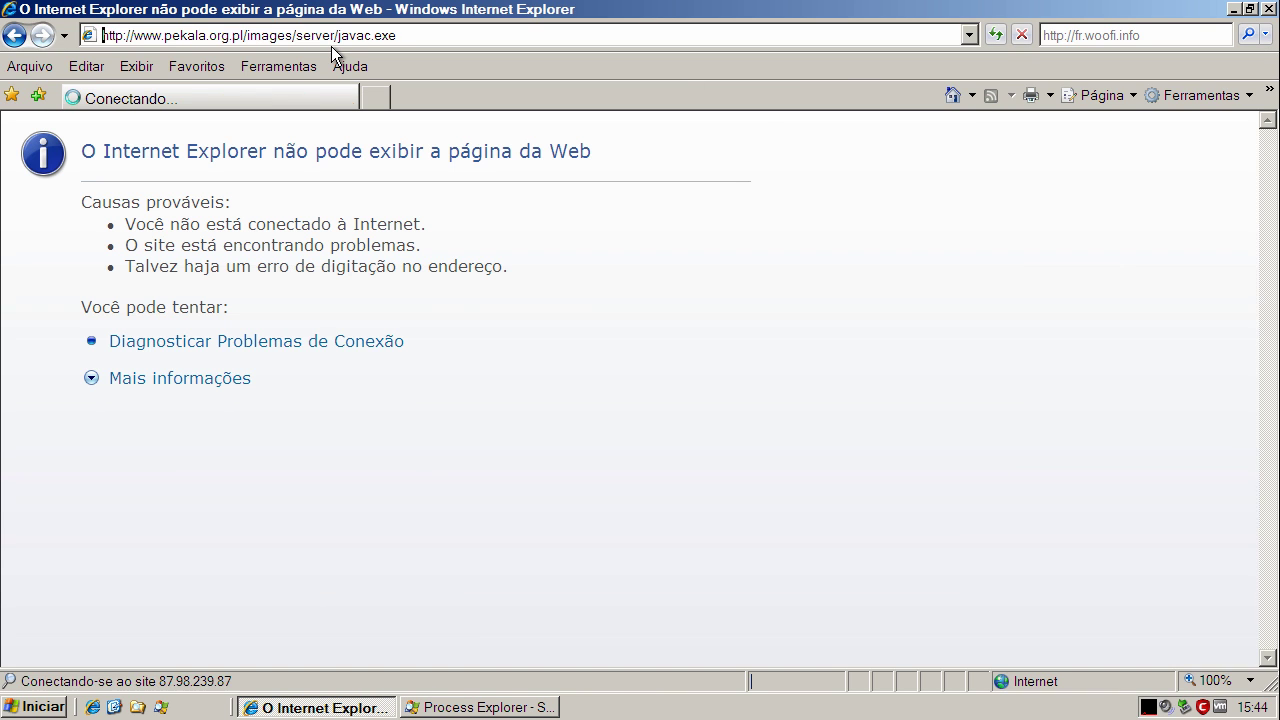
{"action": "left_click", "coordinate": [610, 359]}
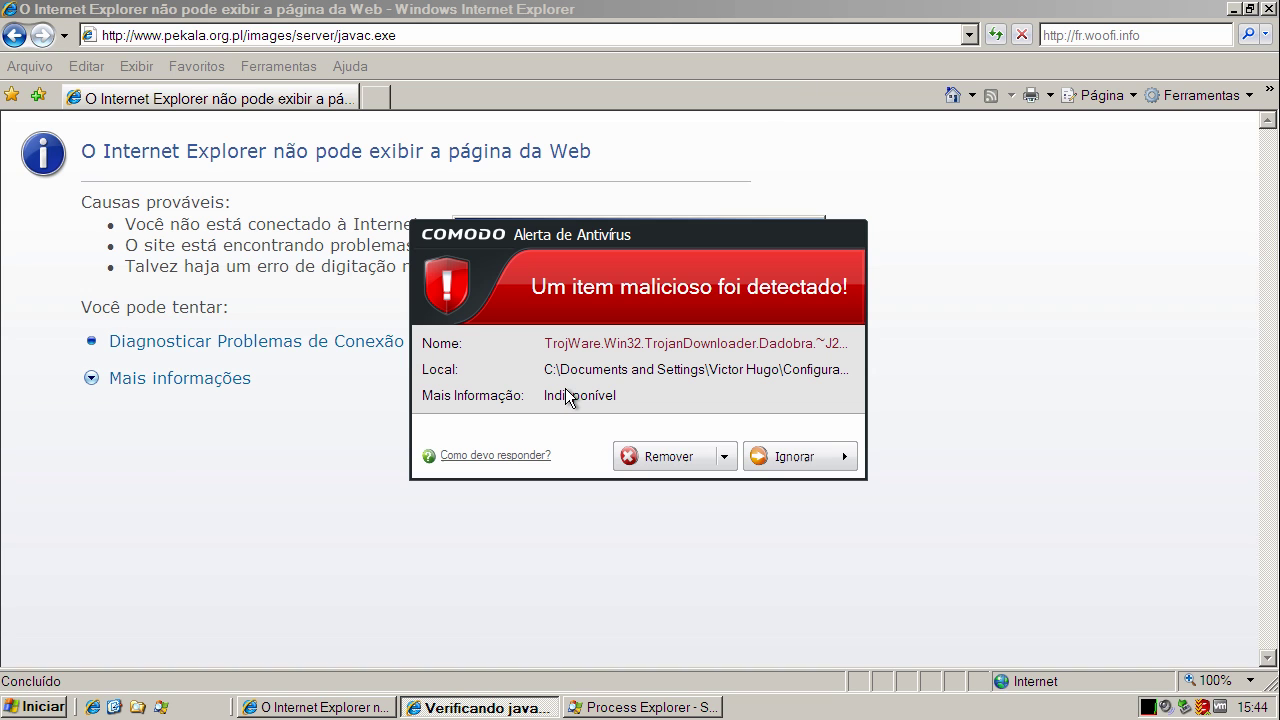
{"action": "left_click", "coordinate": [645, 452]}
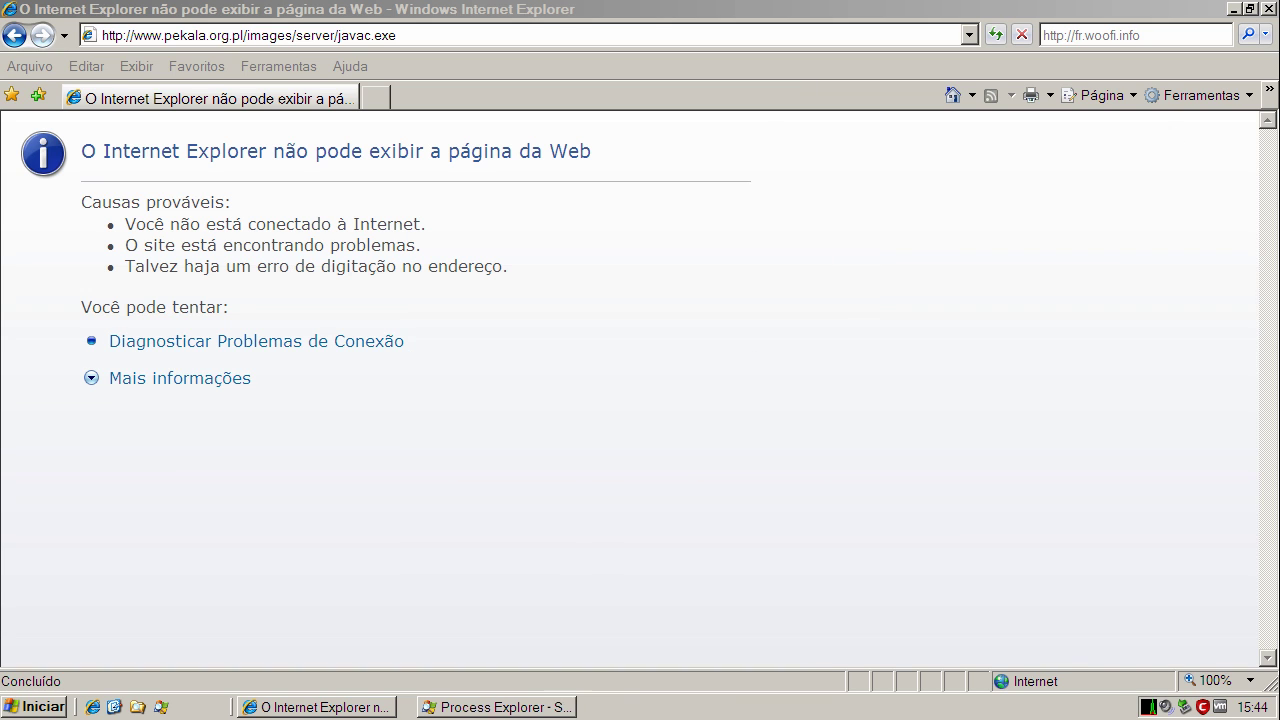
Step: Close Internet Explorer, check the running processes in Process Explorer, and minimize it
{"action": "left_click", "coordinate": [1273, 10]}
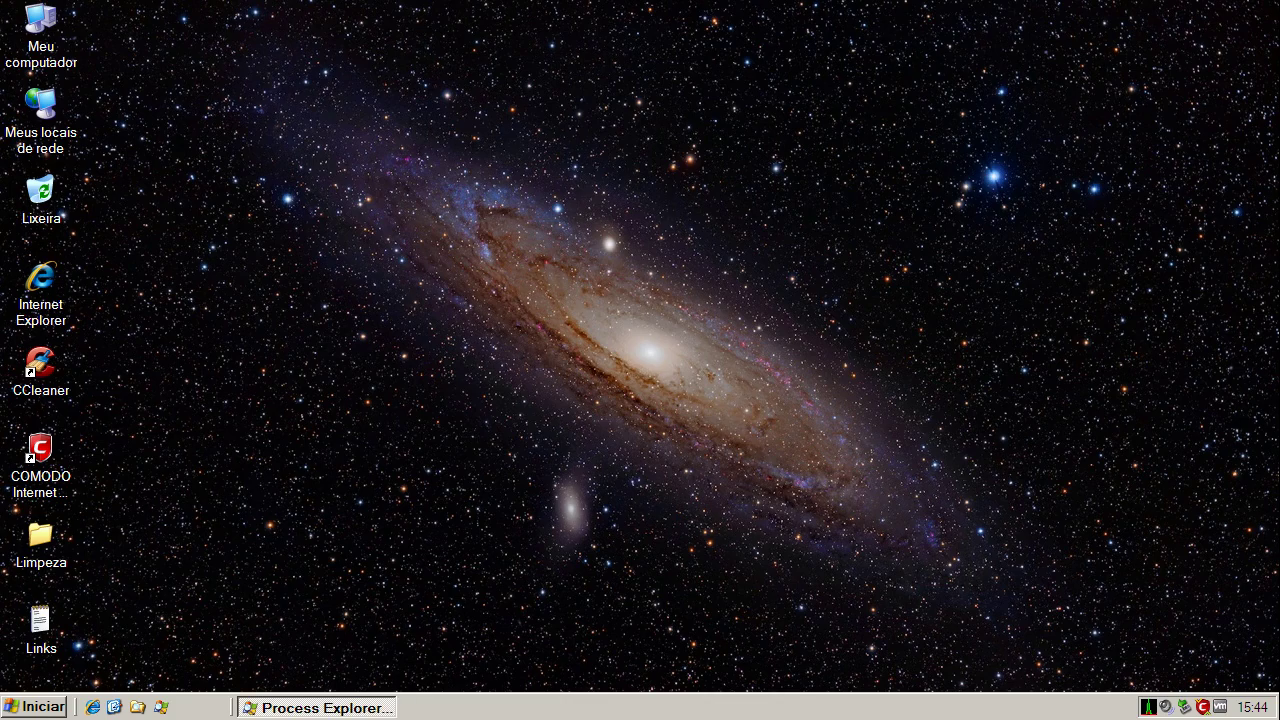
{"action": "left_click", "coordinate": [352, 707]}
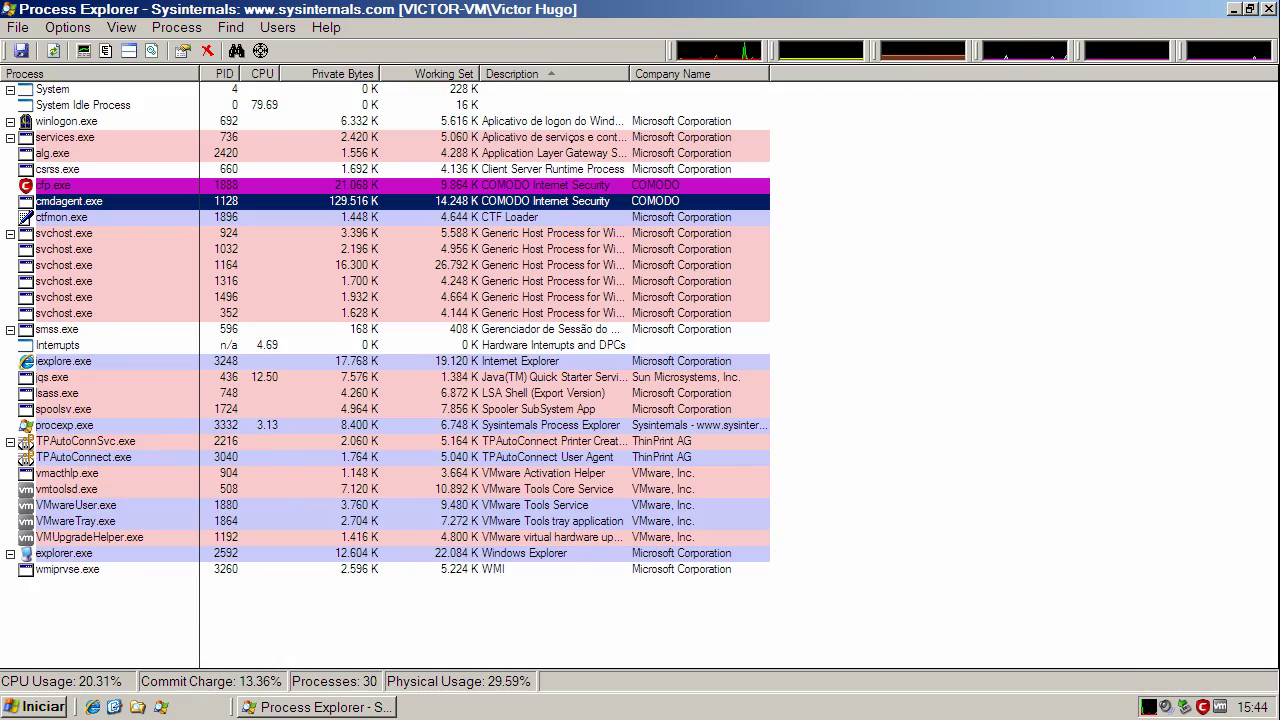
{"action": "left_click", "coordinate": [1234, 9]}
Step: Open Comodo Internet Security and start an antivirus scan with the Meu Computador profile
{"action": "double_click", "coordinate": [1203, 703]}
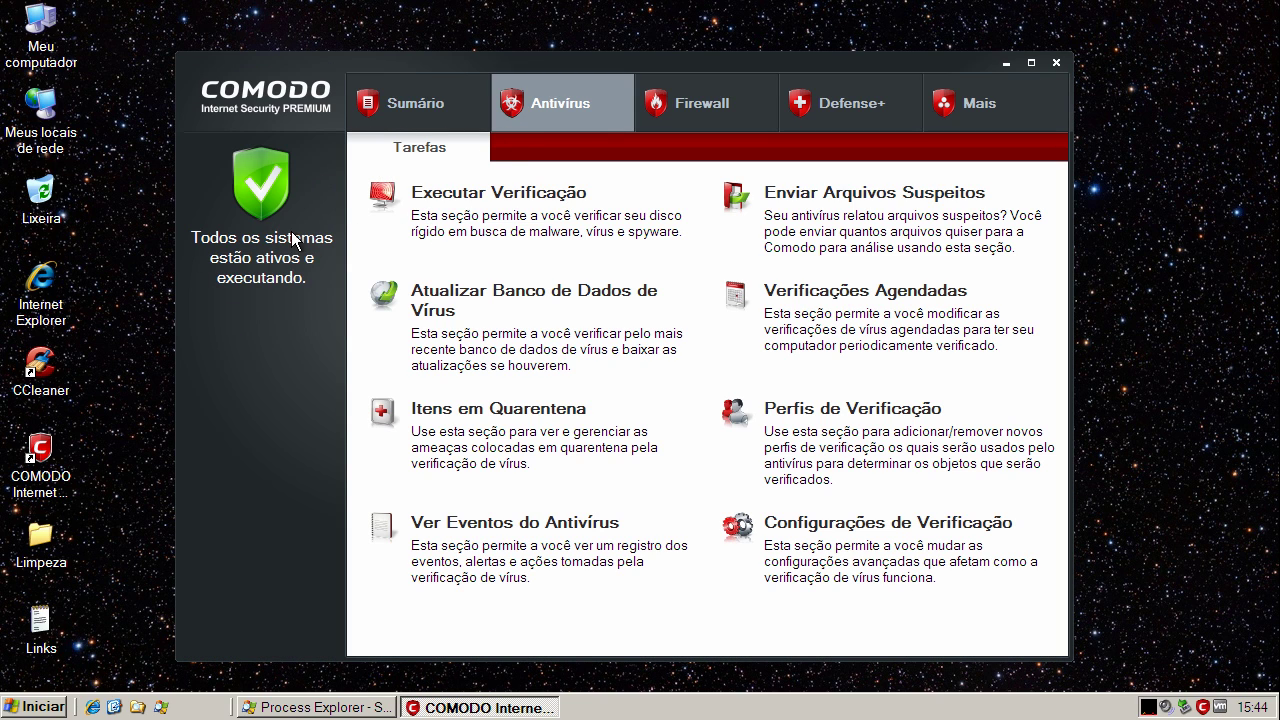
{"action": "left_click", "coordinate": [475, 199]}
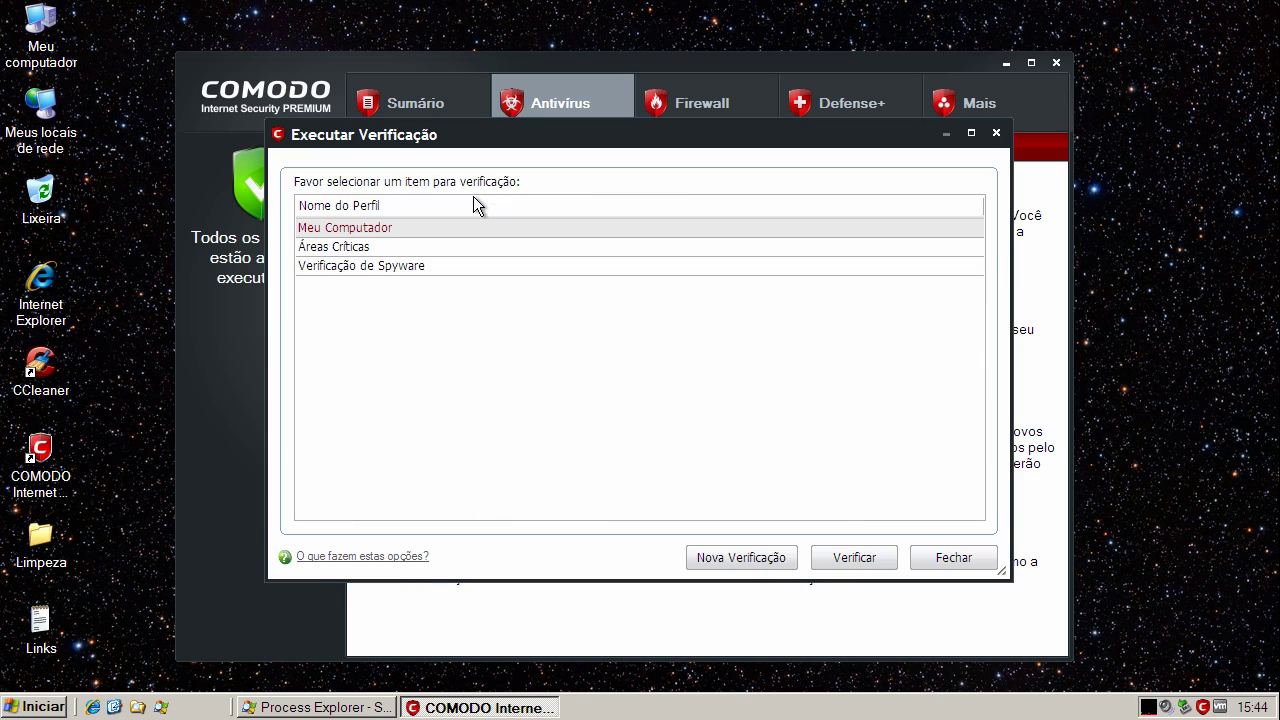
{"action": "left_click", "coordinate": [837, 561]}
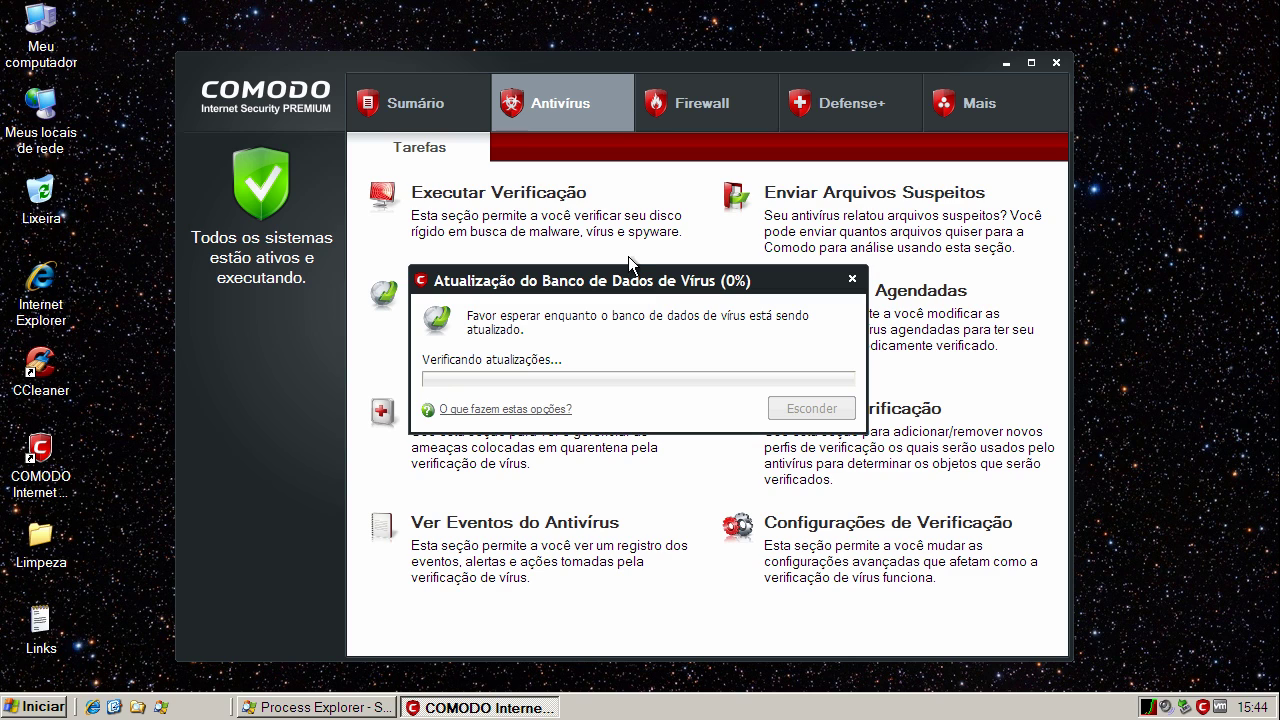
{"action": "left_click_drag", "start_coordinate": [645, 282], "coordinate": [681, 254]}
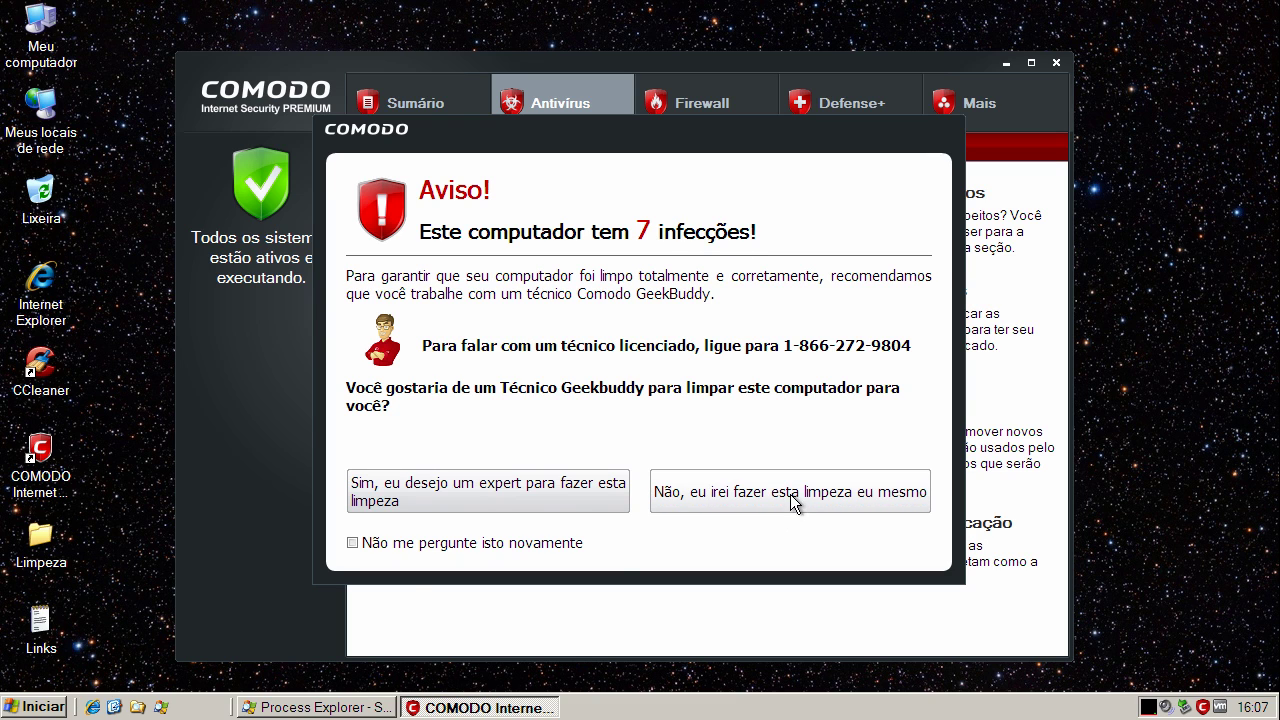
Step: Decline the GeekBuddy cleaning offer with the don't-ask-again option and widen the scan results window
{"action": "left_click", "coordinate": [352, 542]}
{"action": "left_click", "coordinate": [760, 492]}
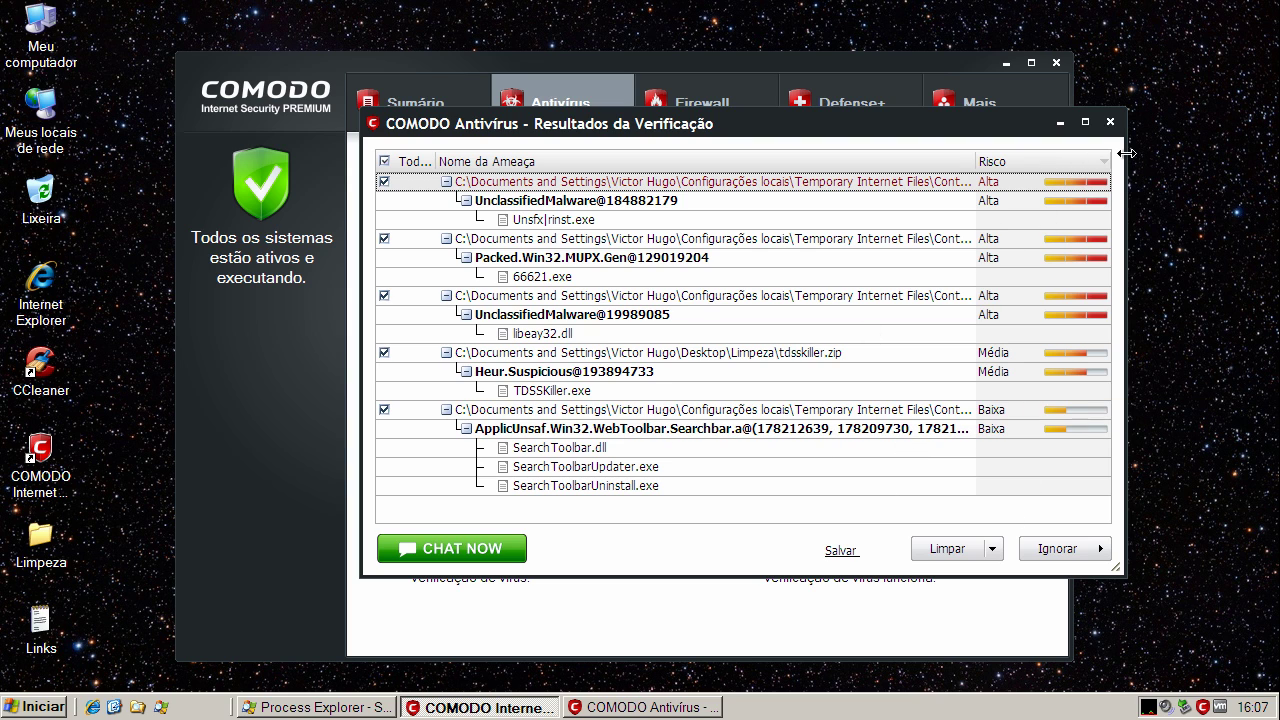
{"action": "left_click_drag", "start_coordinate": [1127, 152], "coordinate": [1273, 158]}
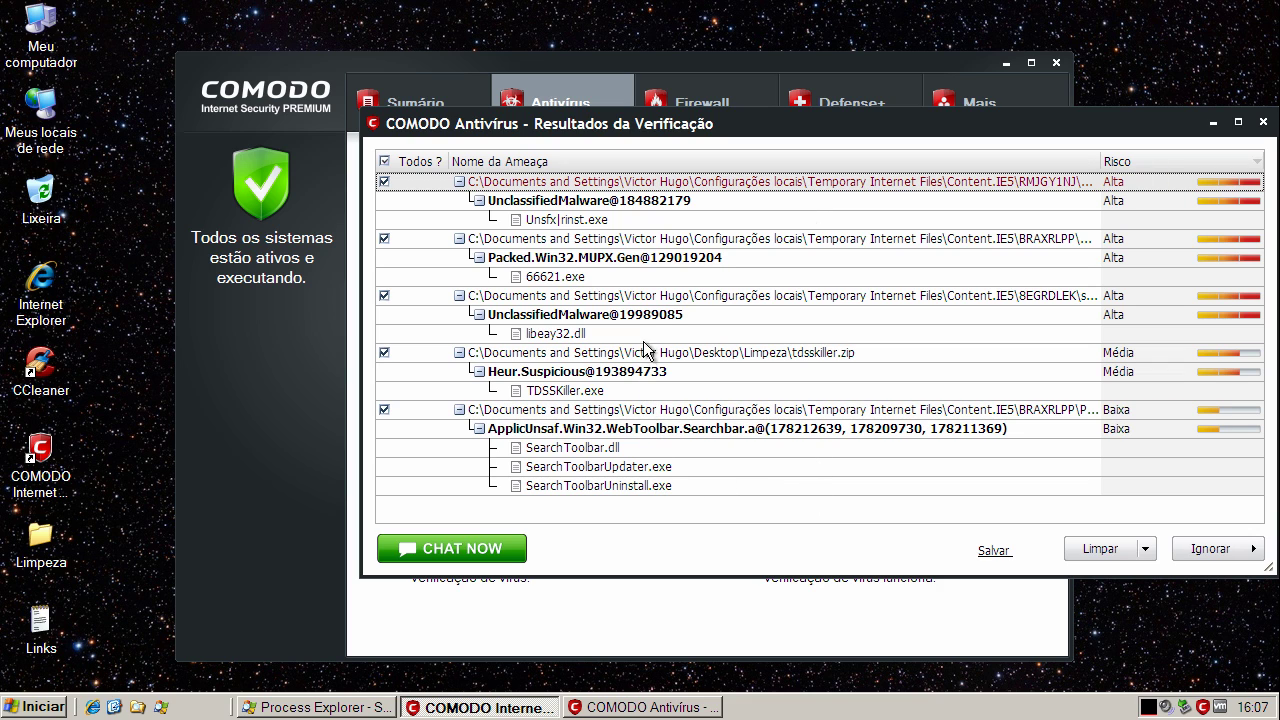
Step: Exclude the tdsskiller.zip detection from the selection and clean all other detected threats, confirming their deletion
{"action": "left_click", "coordinate": [587, 392]}
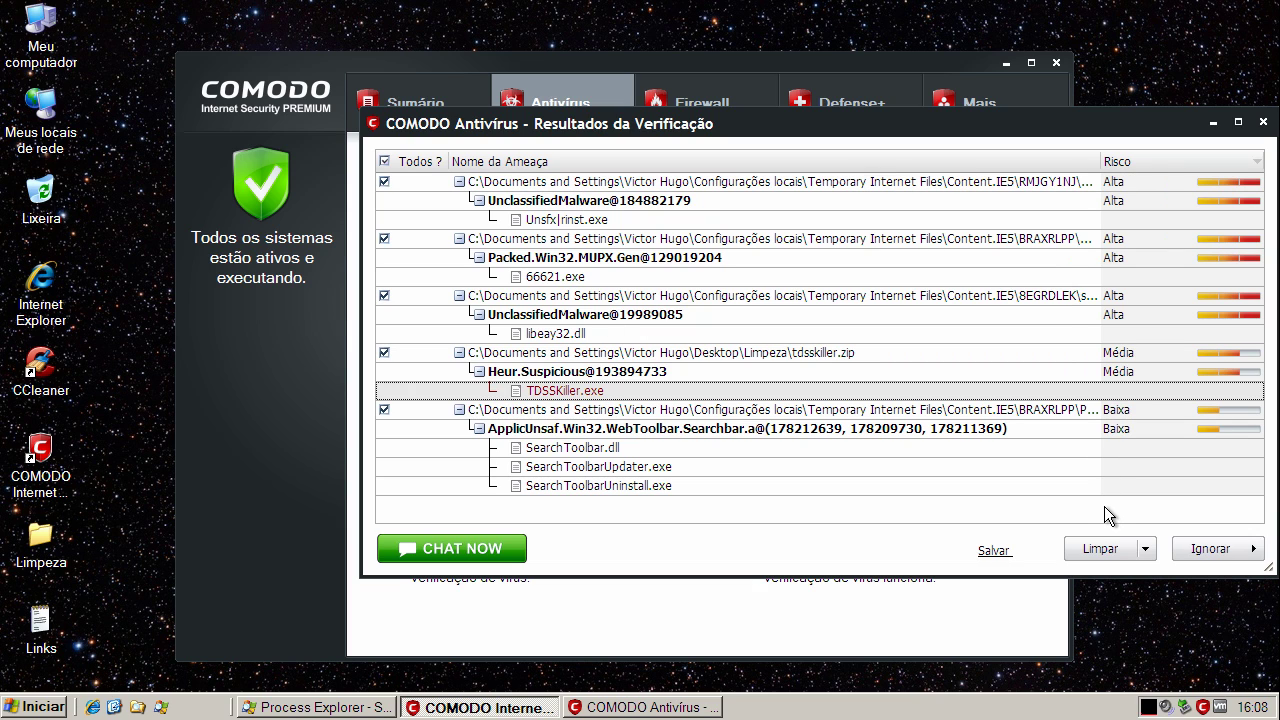
{"action": "left_click", "coordinate": [384, 353]}
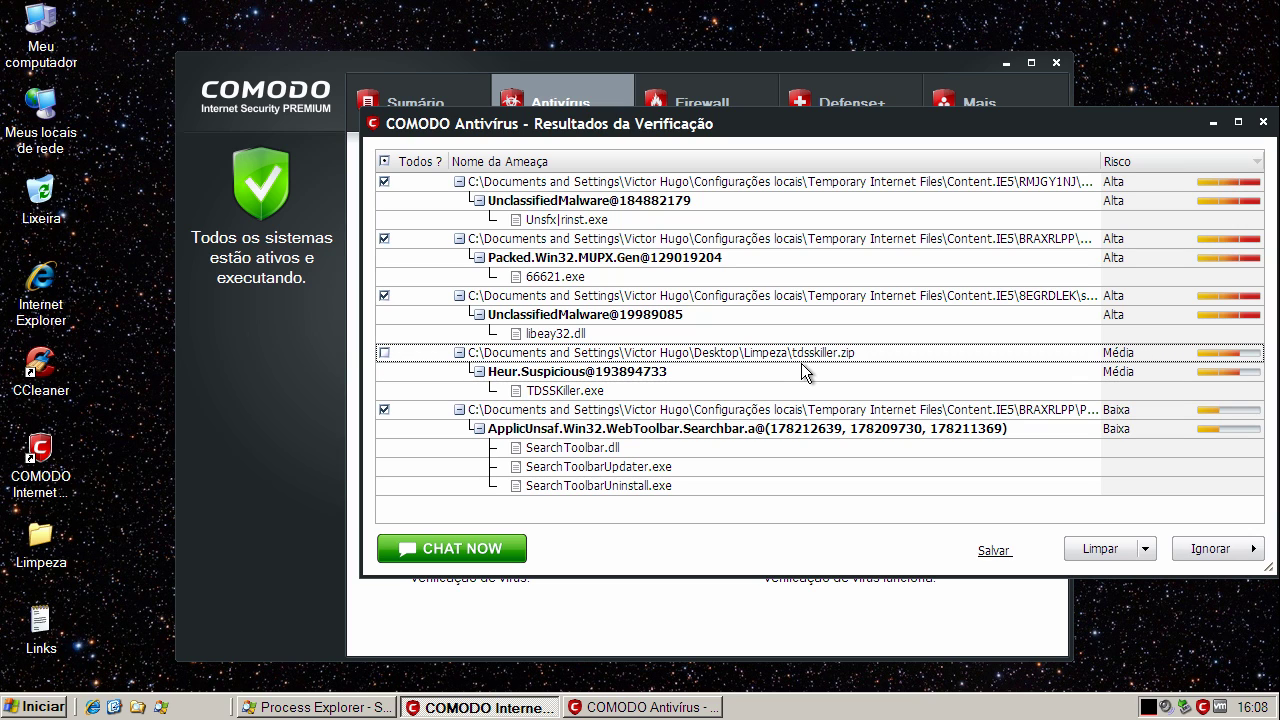
{"action": "left_click", "coordinate": [1097, 551]}
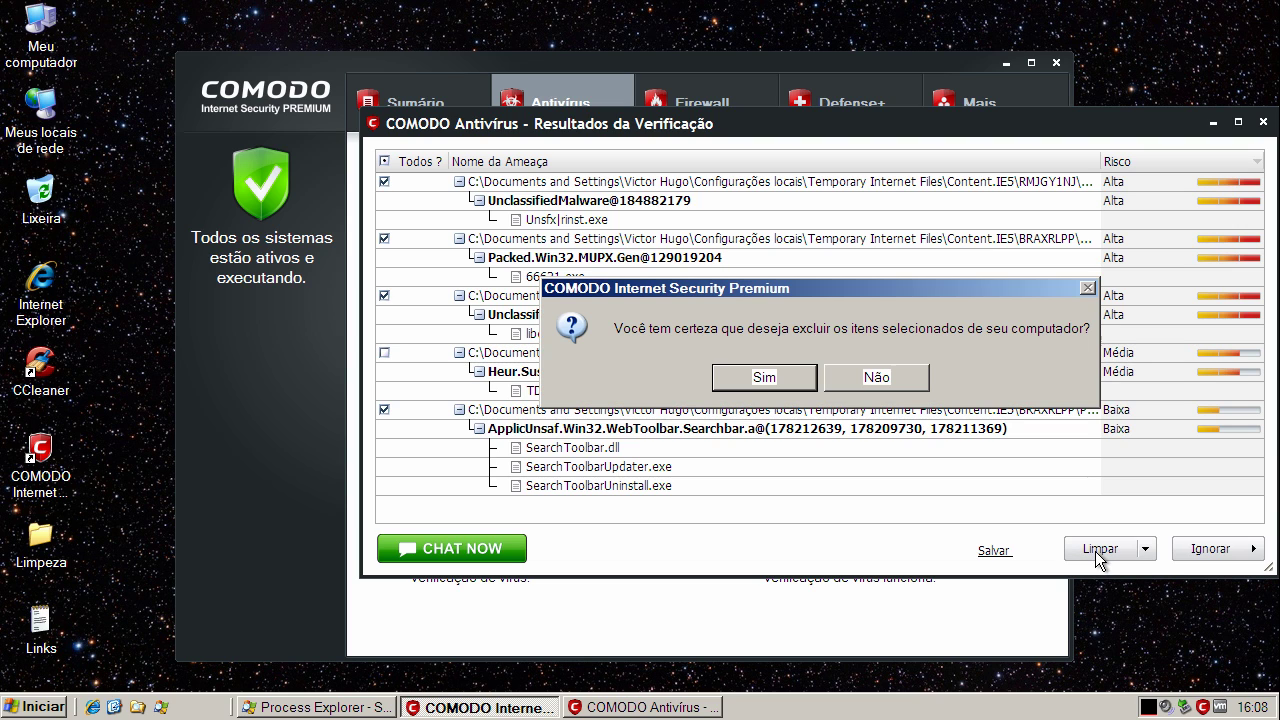
{"action": "left_click", "coordinate": [752, 379]}
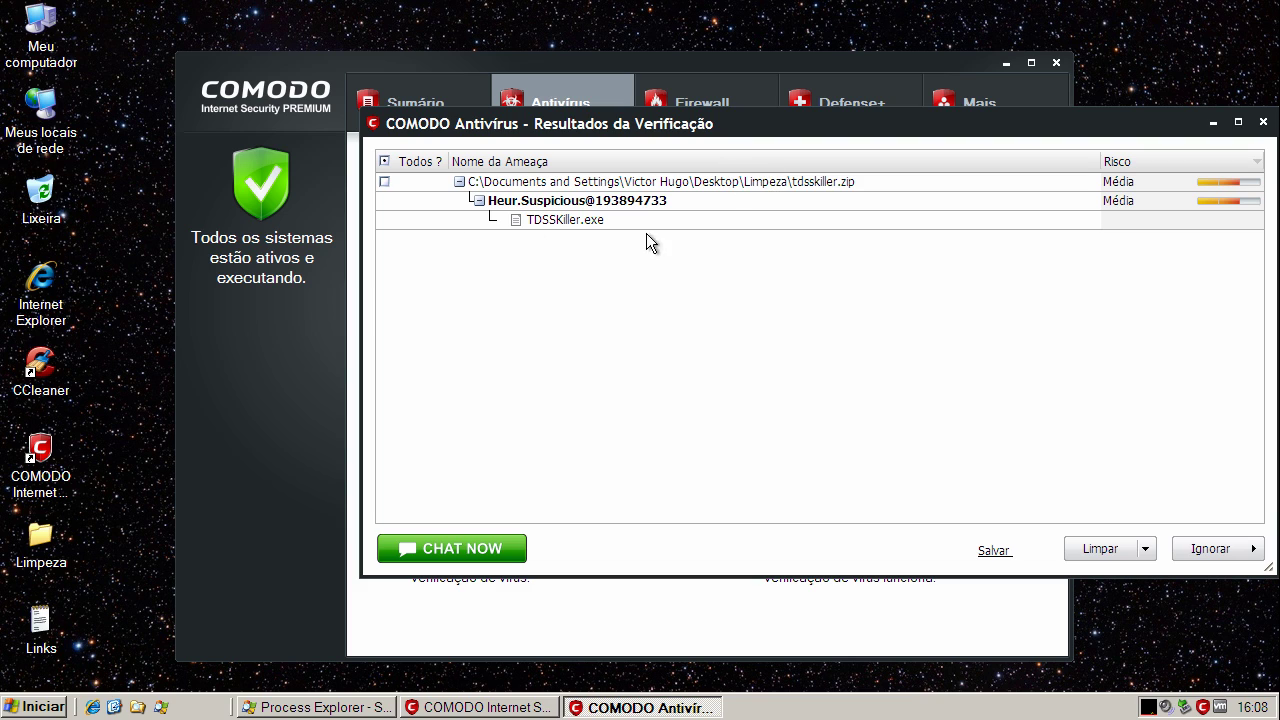
Step: Select the remaining tdsskiller.zip detection and ignore it by adding it to the trusted files (Arquivos Confiáveis)
{"action": "left_click", "coordinate": [391, 181]}
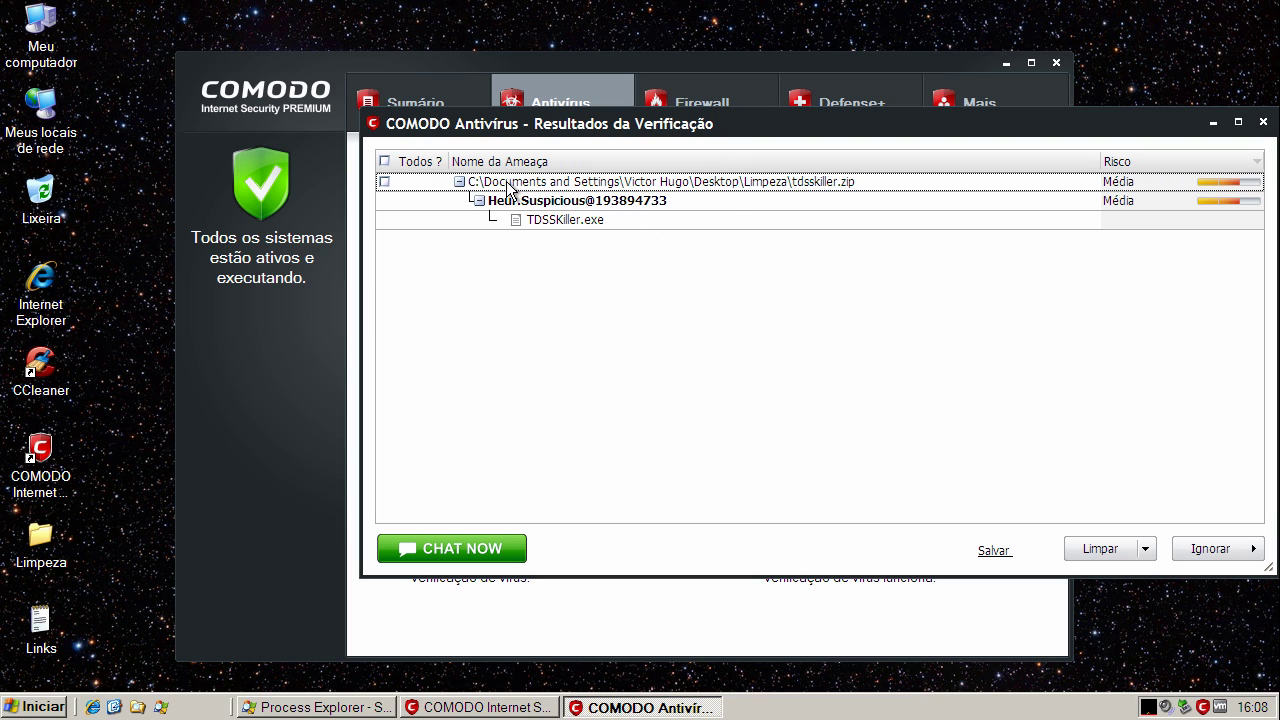
{"action": "right_click", "coordinate": [828, 180]}
{"action": "left_click", "coordinate": [700, 218]}
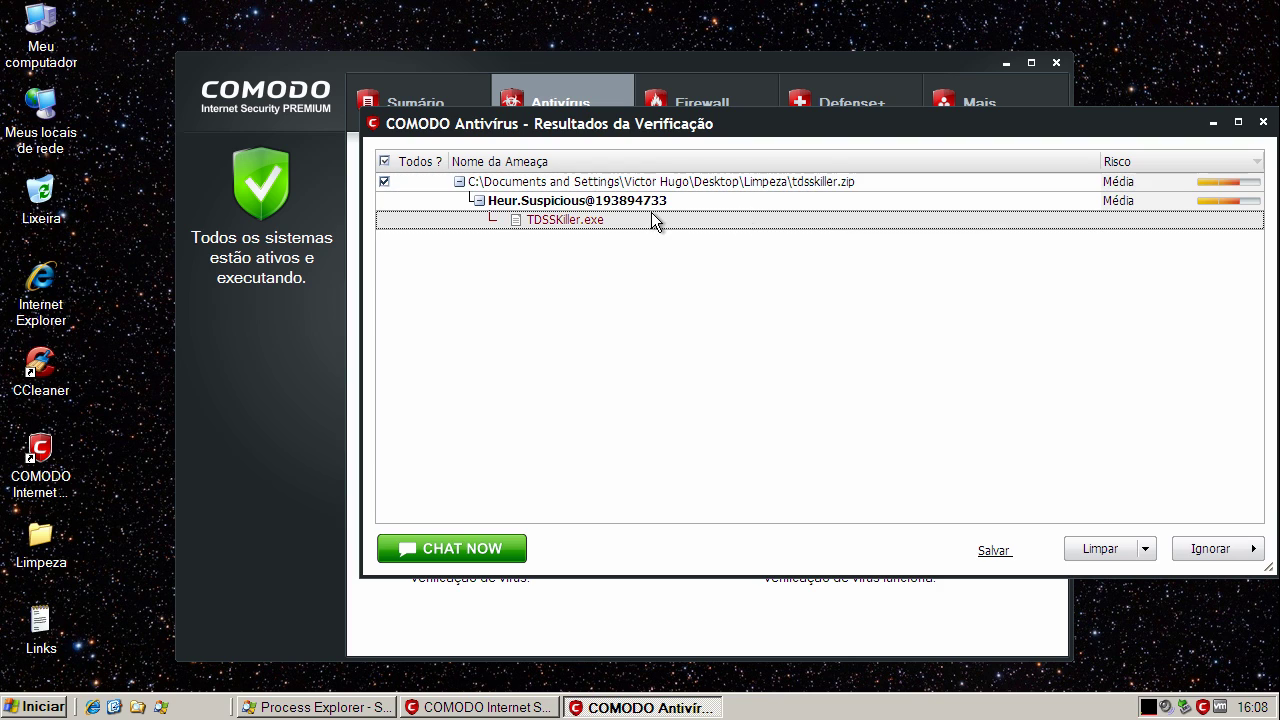
{"action": "right_click", "coordinate": [638, 213]}
{"action": "left_click", "coordinate": [587, 222]}
{"action": "left_click", "coordinate": [1252, 550]}
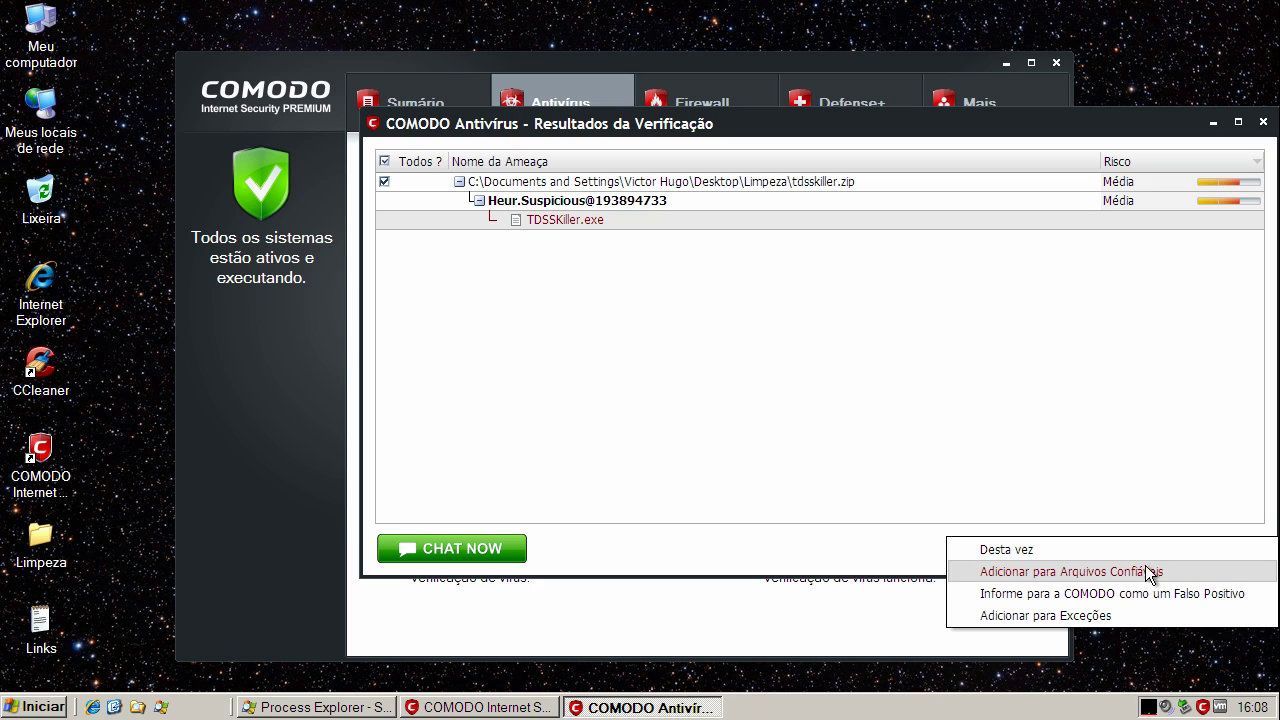
{"action": "left_click", "coordinate": [1124, 572]}
{"action": "left_click", "coordinate": [780, 378]}
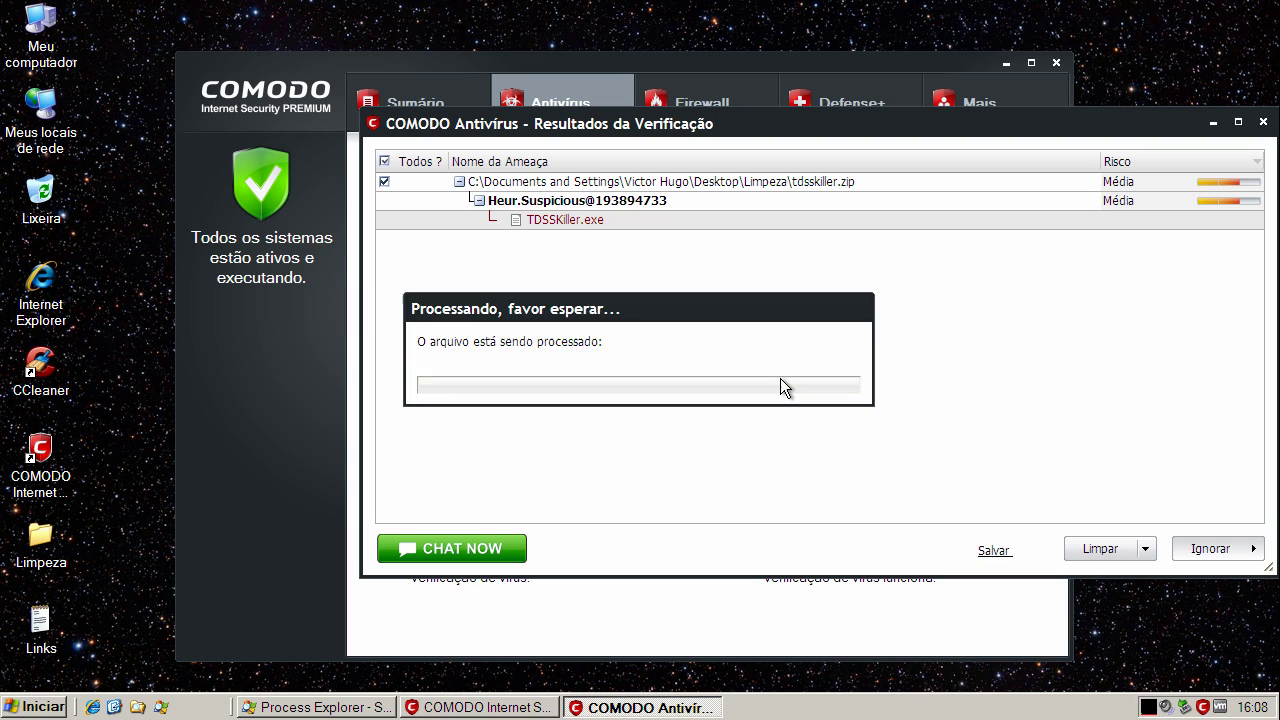
{"action": "left_click", "coordinate": [800, 383]}
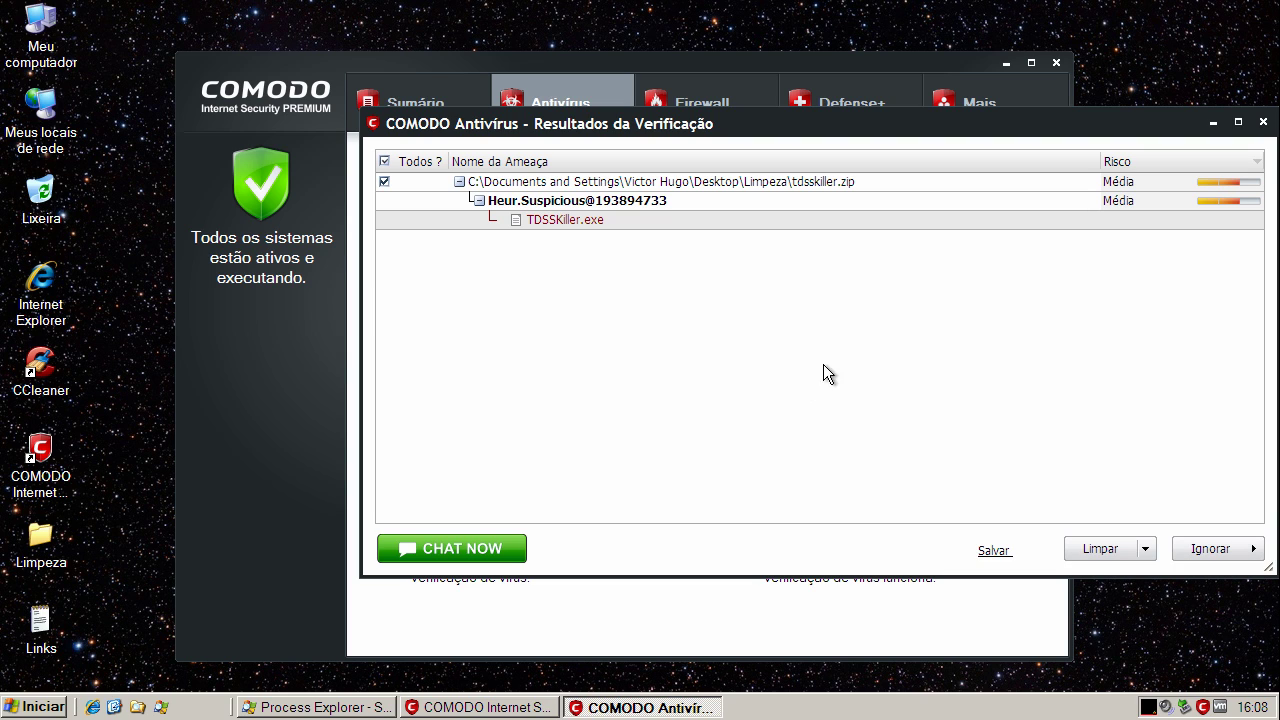
Step: Close the scan results, confirming the prompt, and close the Comodo Internet Security window
{"action": "left_click", "coordinate": [1263, 122]}
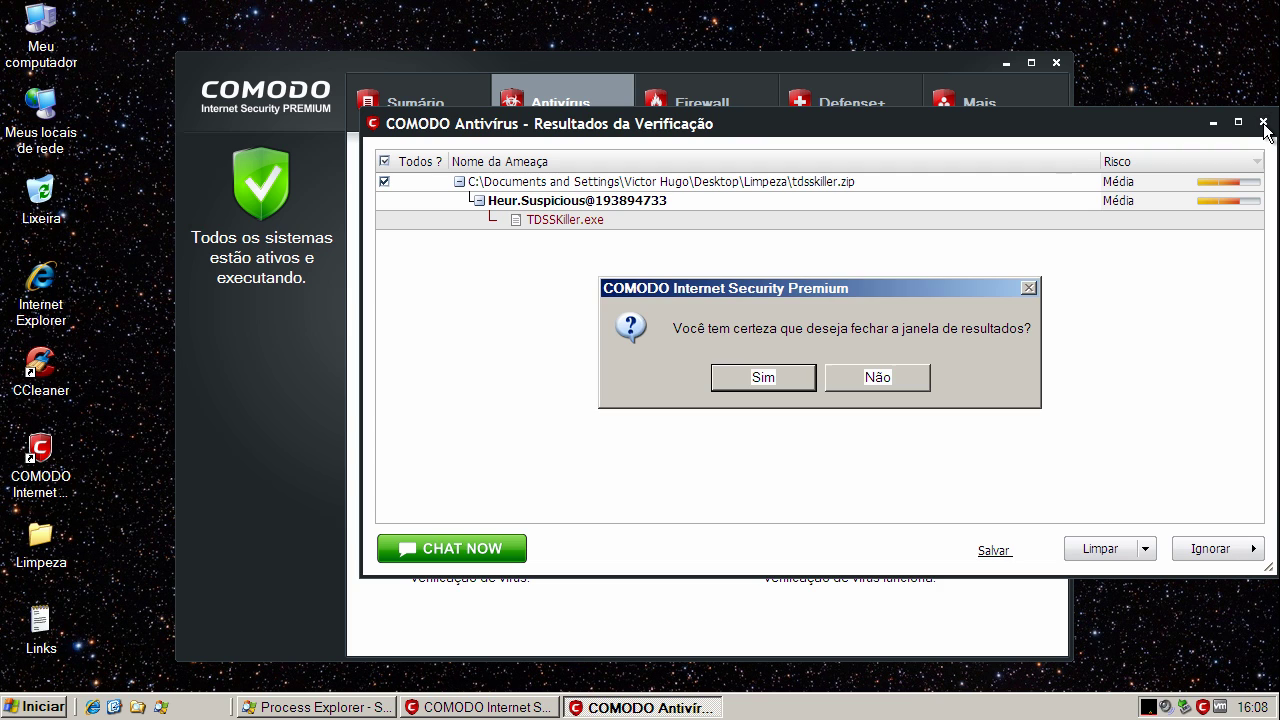
{"action": "left_click", "coordinate": [780, 377]}
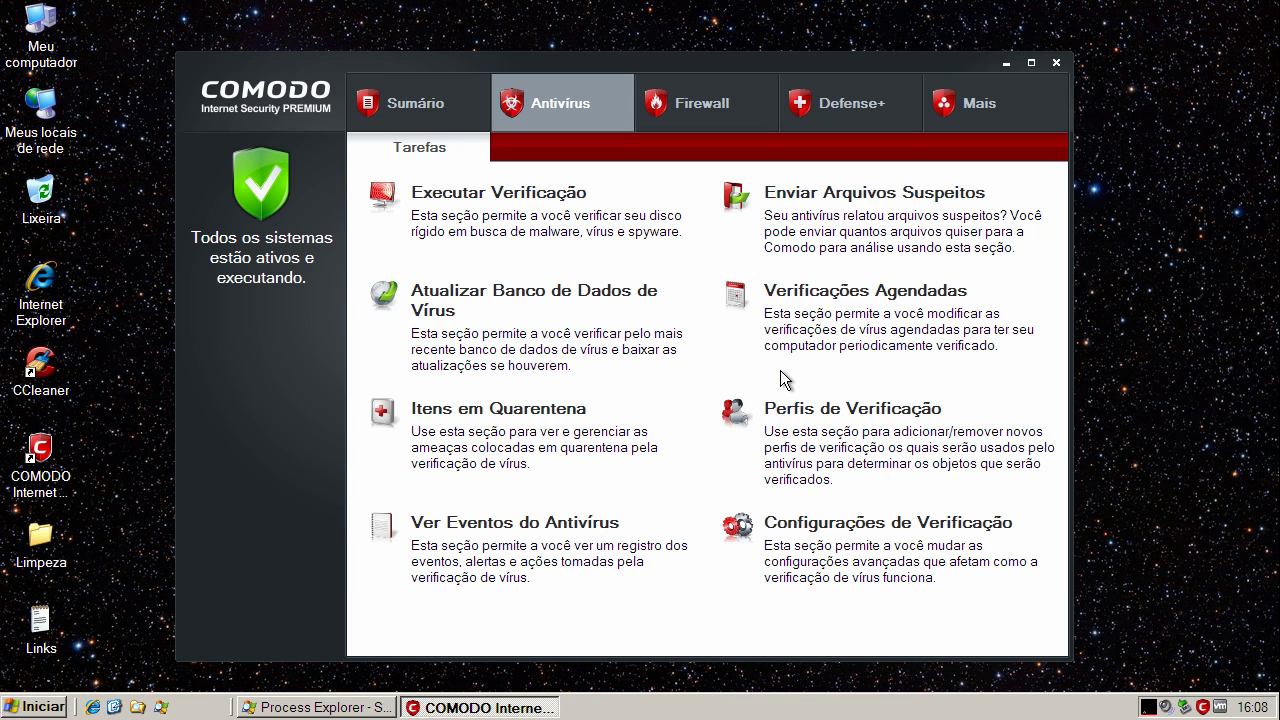
{"action": "left_click", "coordinate": [1056, 63]}
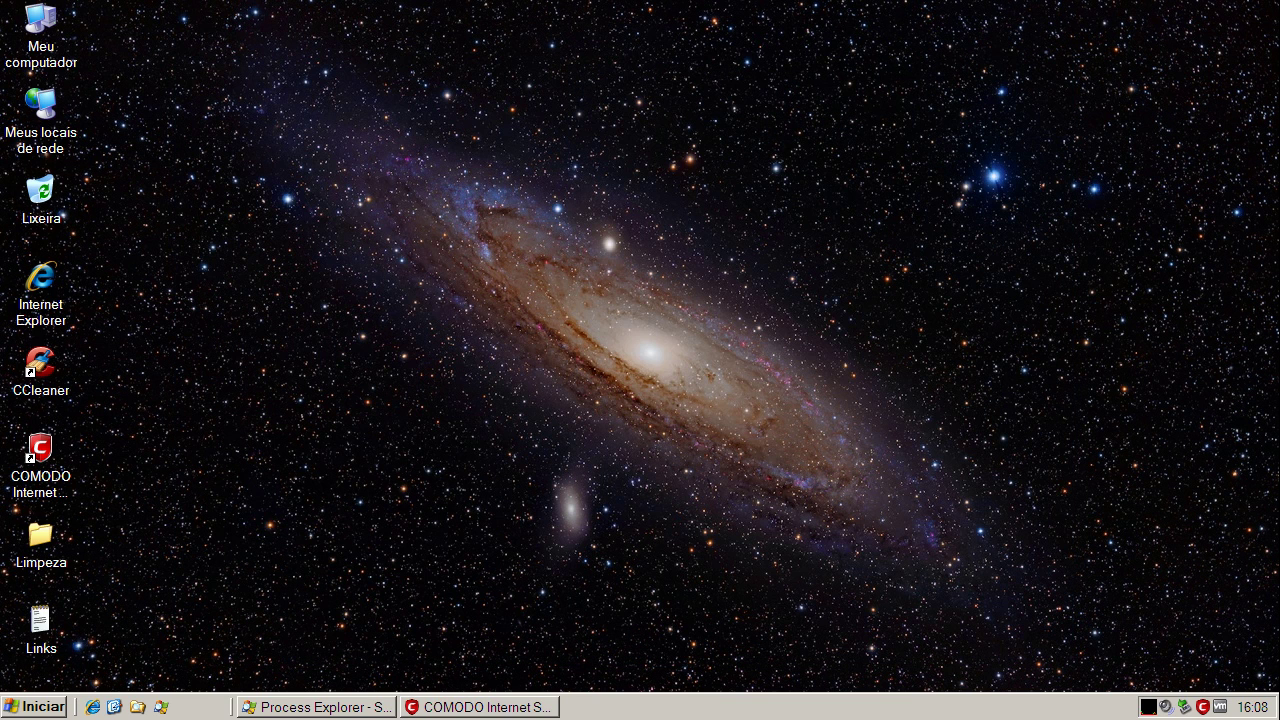
Step: Run the CCleaner cleanup with its preselected Windows items and close CCleaner
{"action": "left_click", "coordinate": [36, 372]}
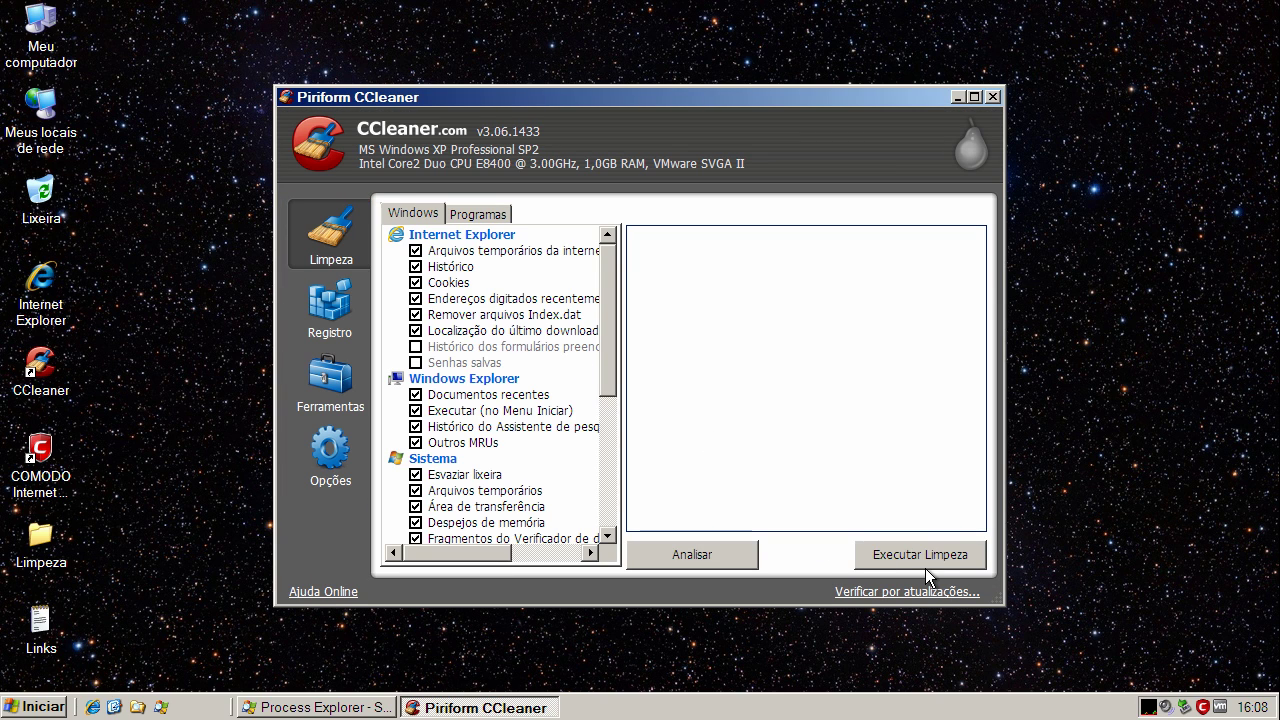
{"action": "left_click", "coordinate": [922, 562]}
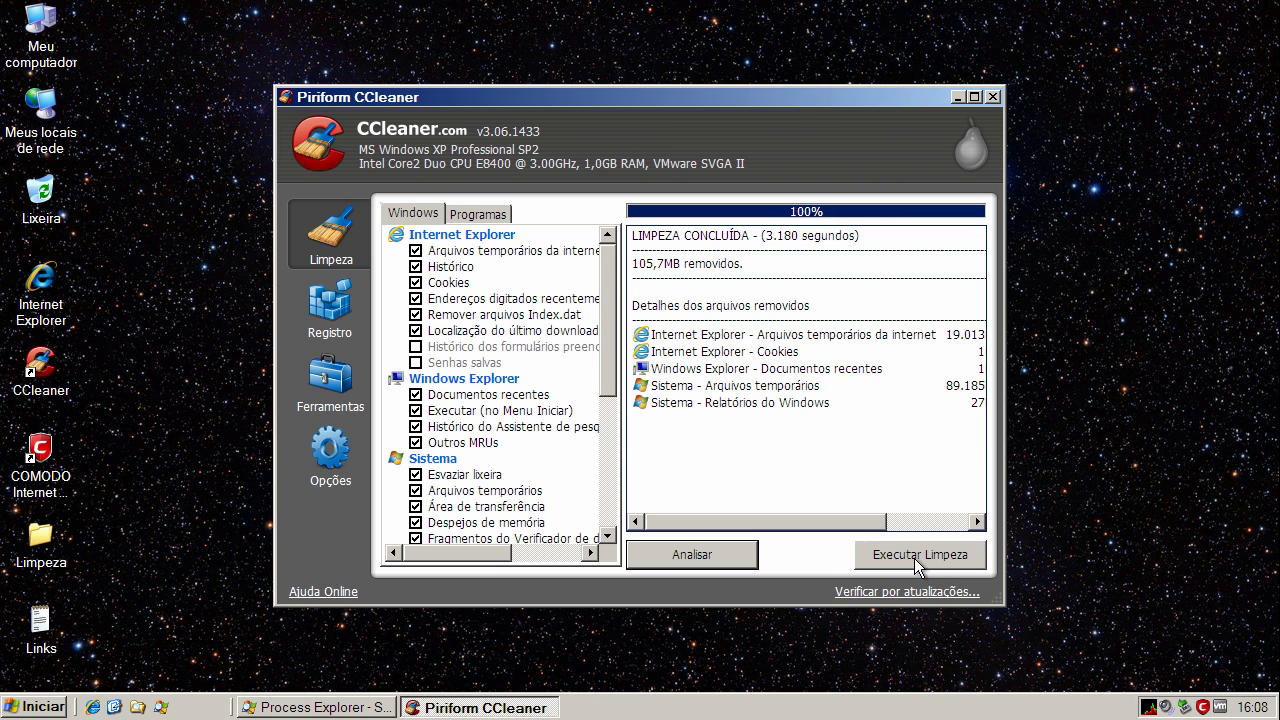
{"action": "left_click", "coordinate": [895, 556]}
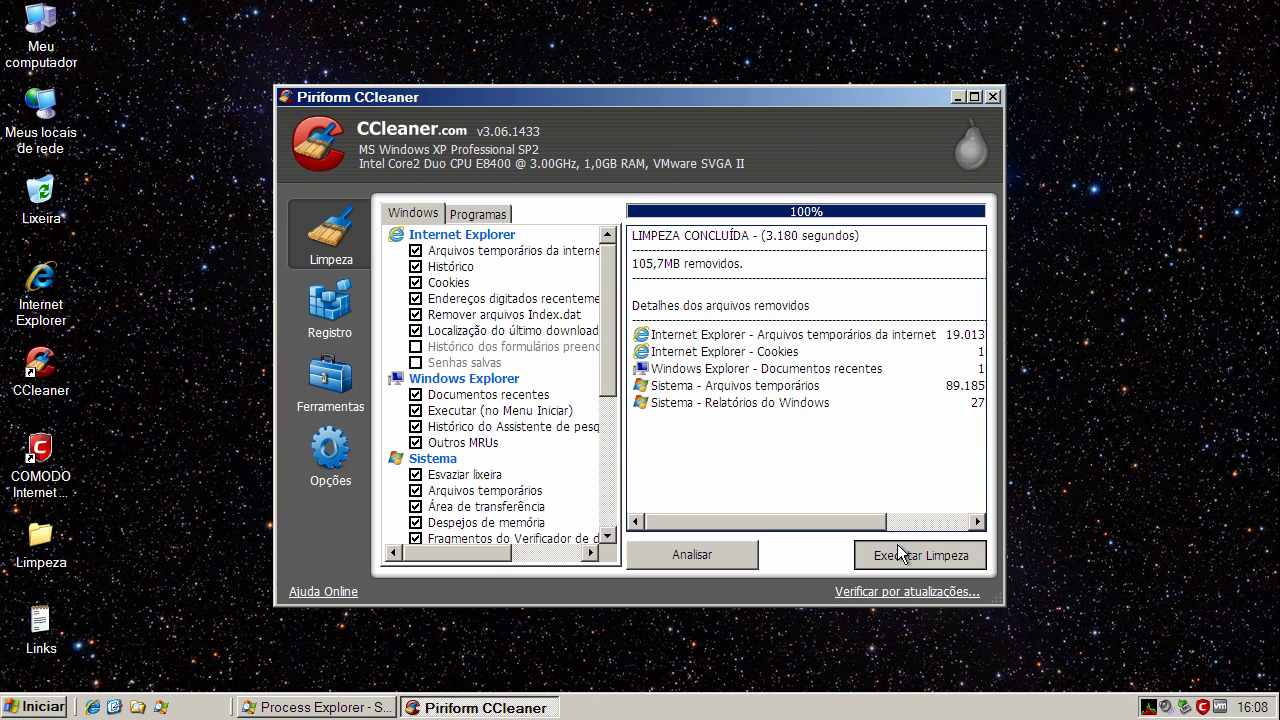
{"action": "left_click", "coordinate": [993, 97]}
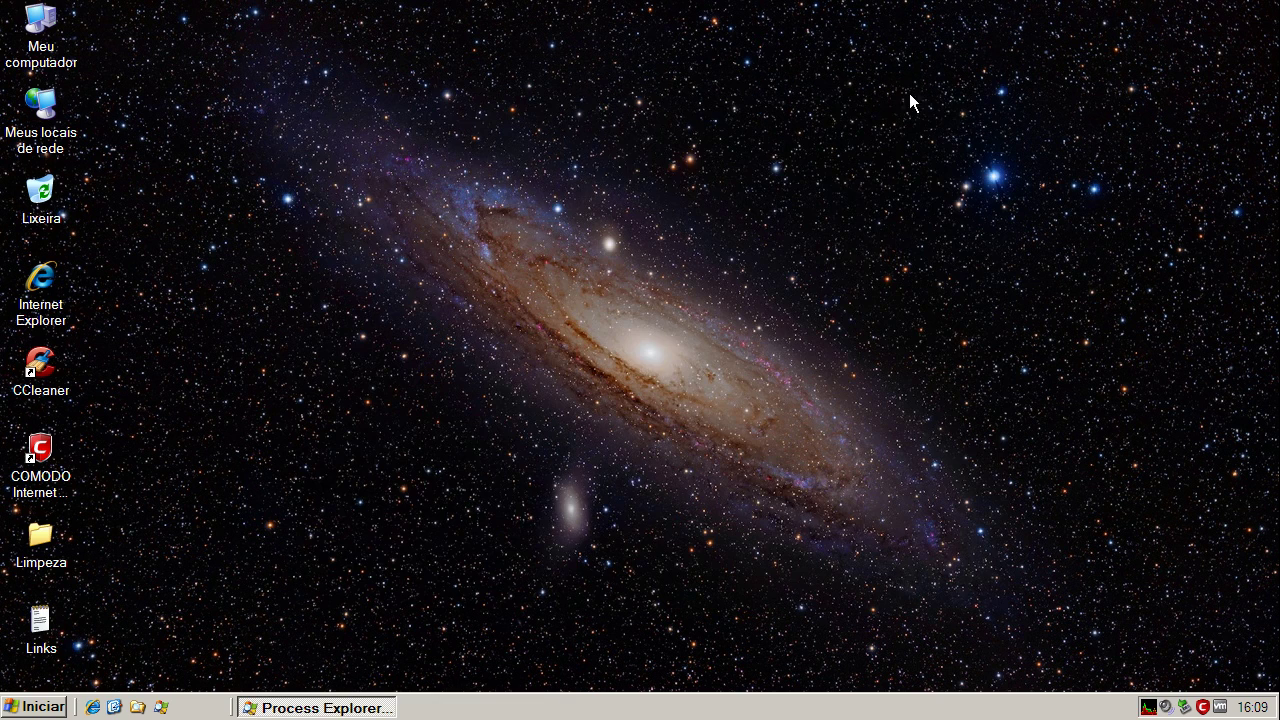
Step: Restart the computer
{"action": "left_click", "coordinate": [28, 706]}
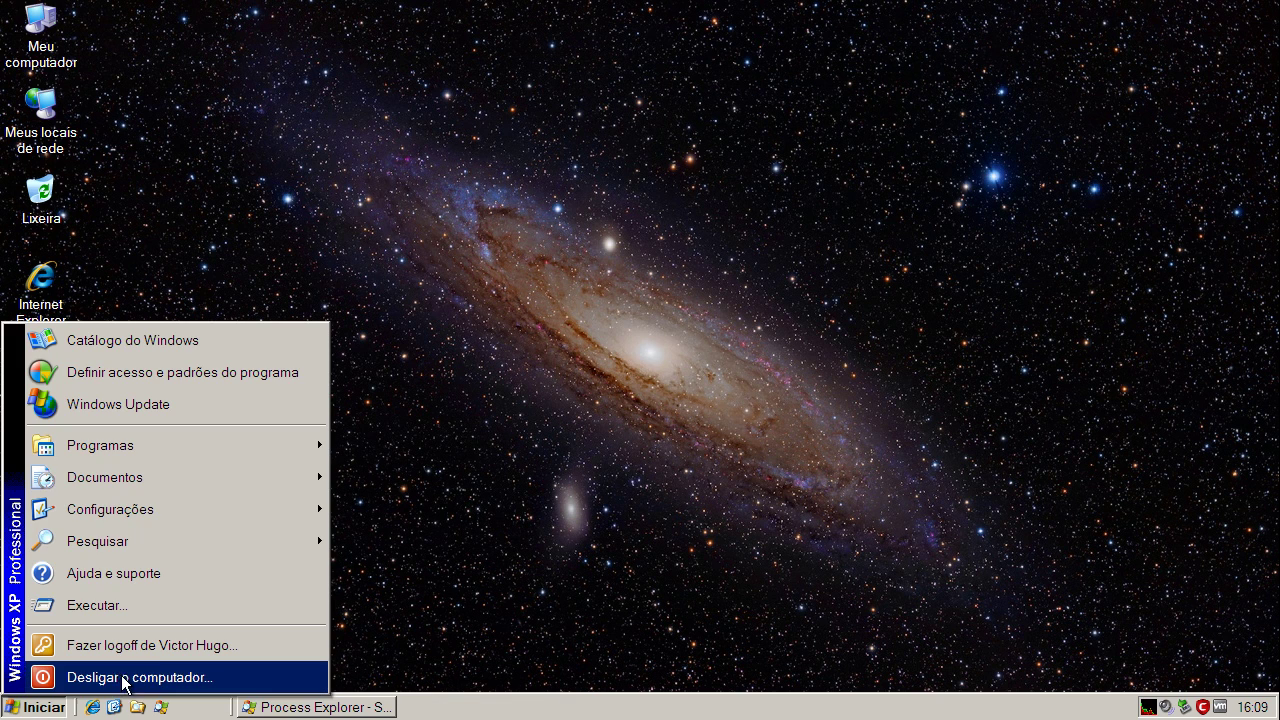
{"action": "left_click", "coordinate": [157, 680]}
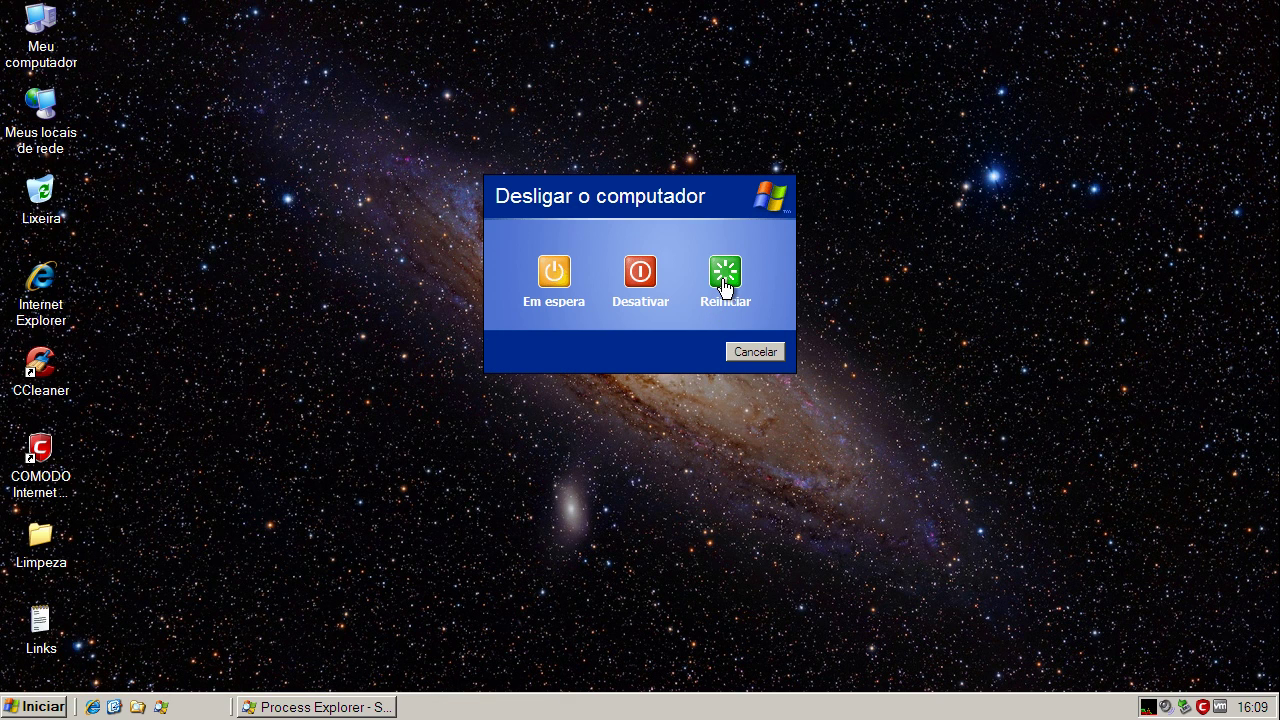
{"action": "left_click", "coordinate": [724, 284]}
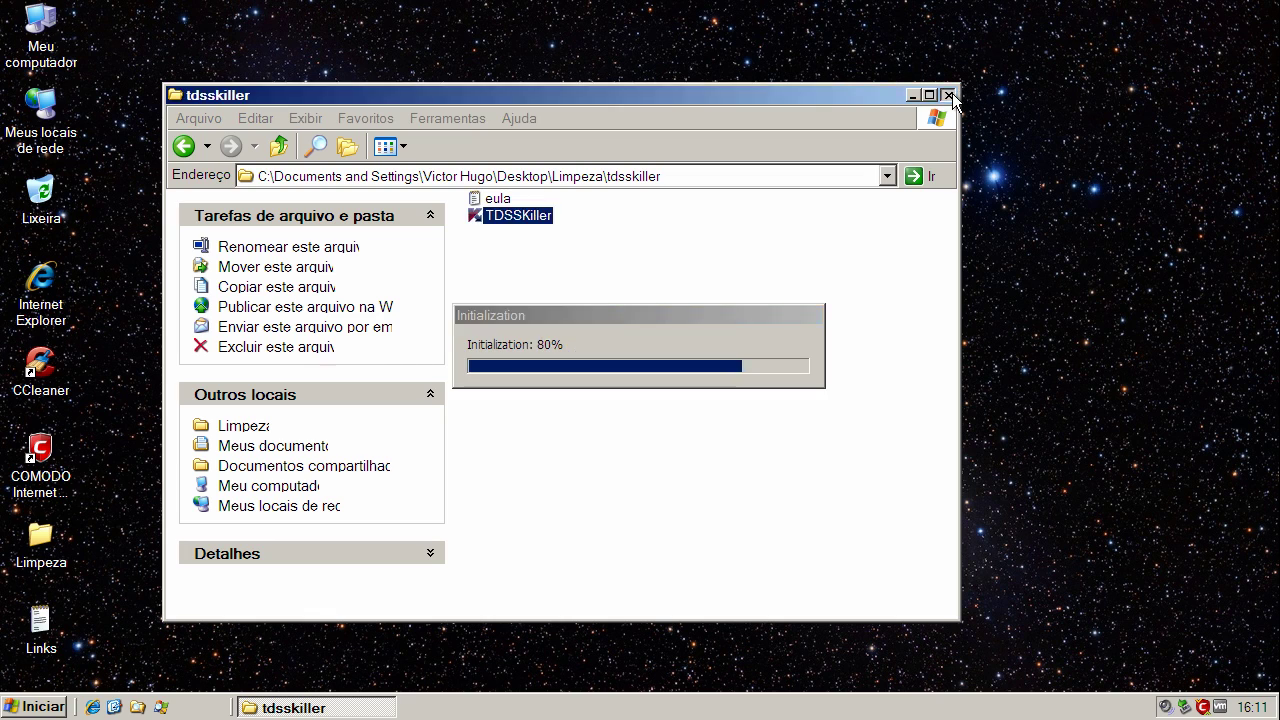
Step: Close the tdsskiller folder, scan services, drivers and boot sectors with TDSSKiller, and close the tool
{"action": "left_click", "coordinate": [952, 93]}
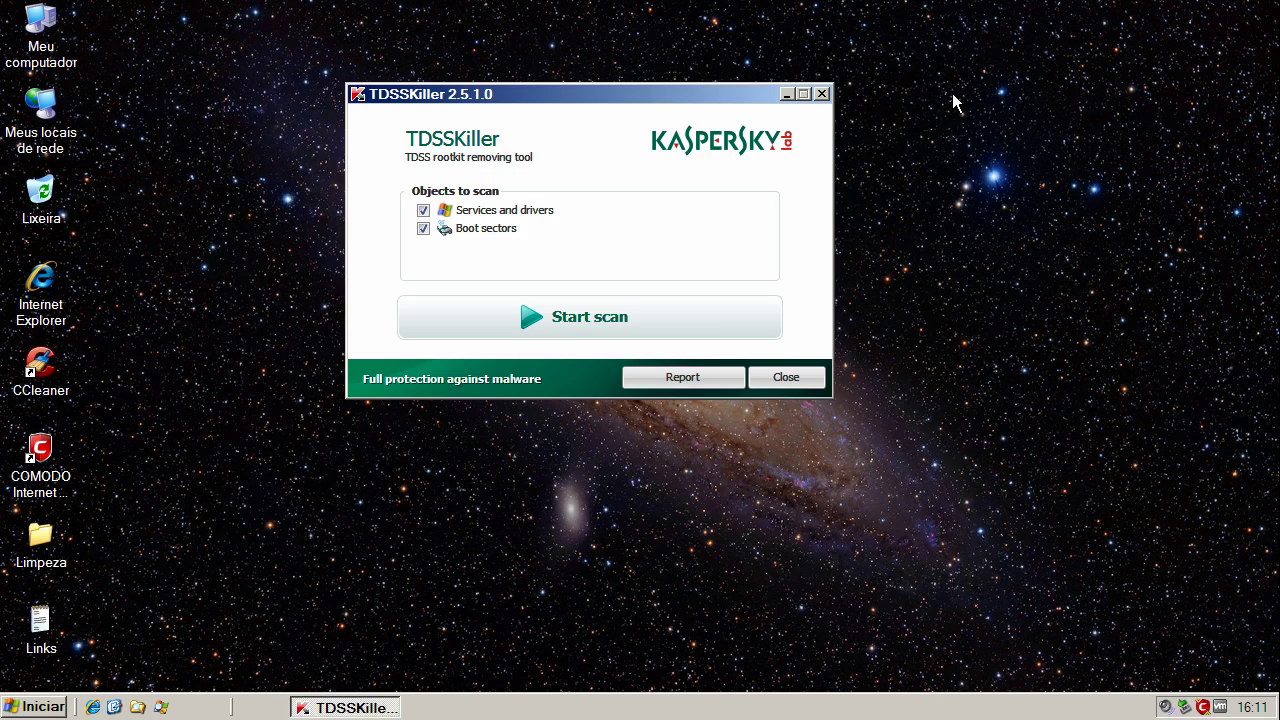
{"action": "left_click", "coordinate": [578, 318]}
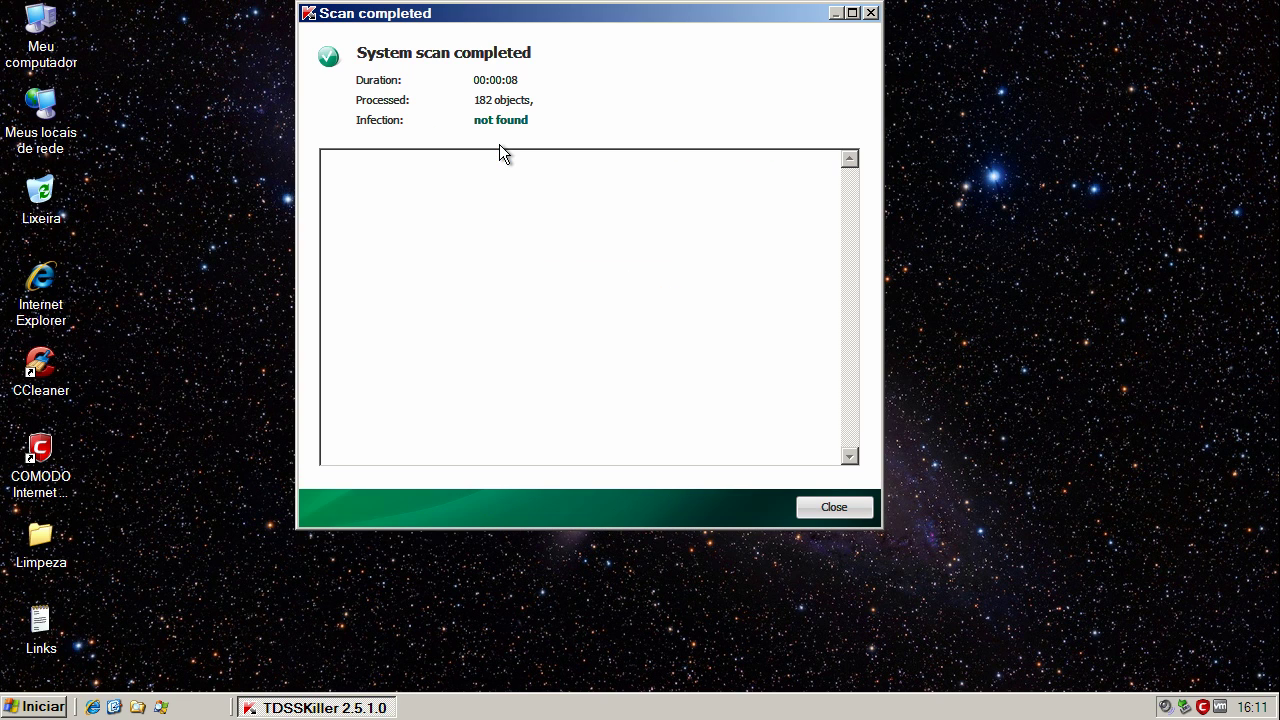
{"action": "left_click", "coordinate": [835, 508]}
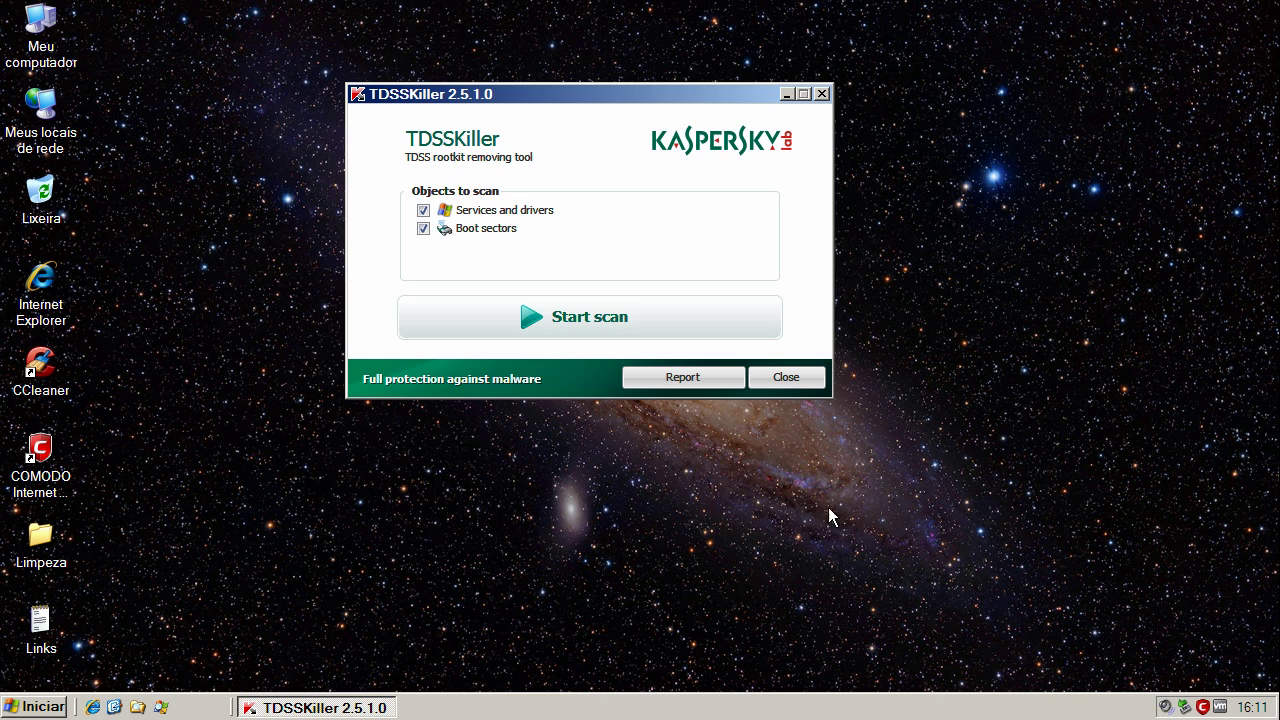
{"action": "left_click", "coordinate": [787, 380]}
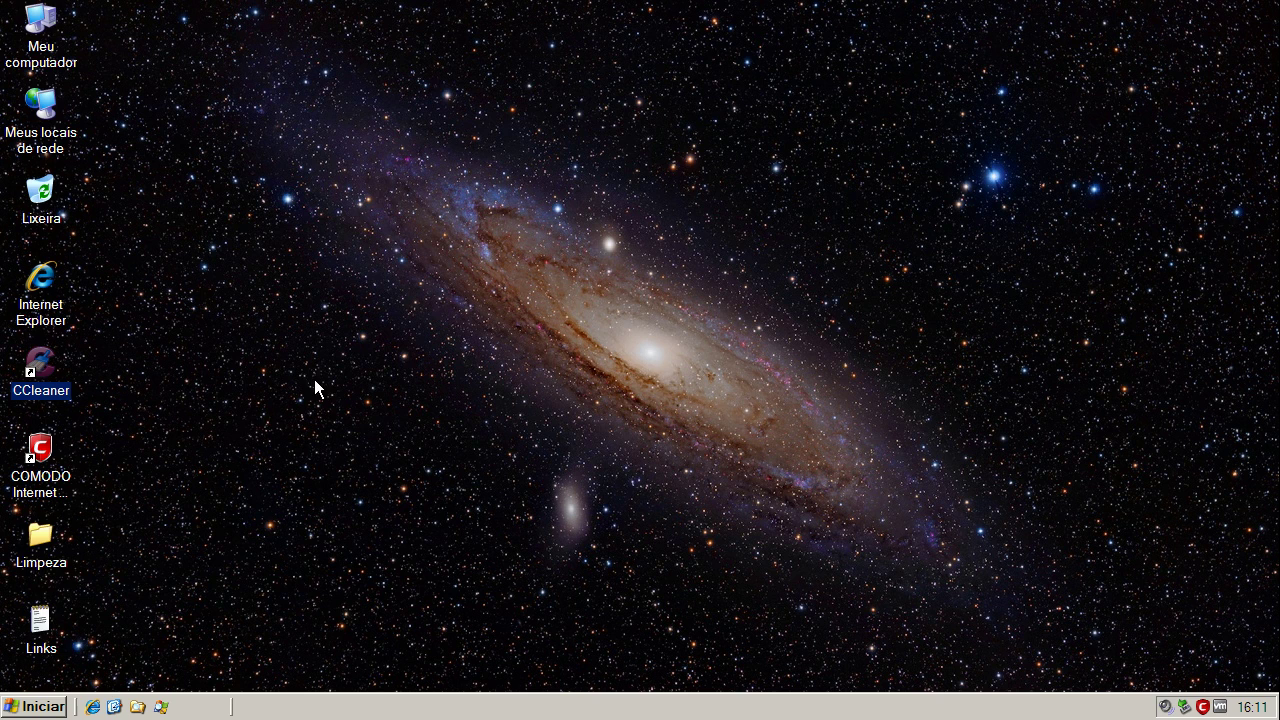
Step: Launch Malwarebytes' Anti-Malware (mbam) from the Limpeza folder, close the folder and download the latest database updates
{"action": "double_click", "coordinate": [40, 545]}
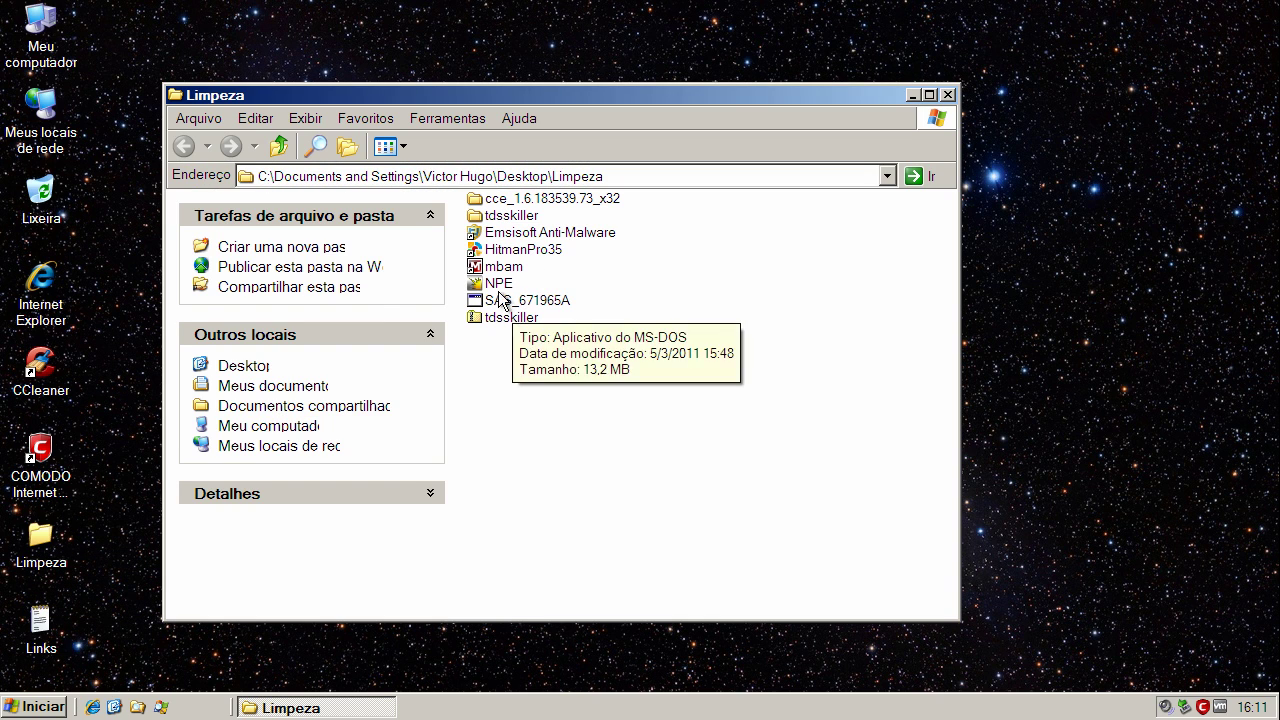
{"action": "left_click", "coordinate": [499, 268]}
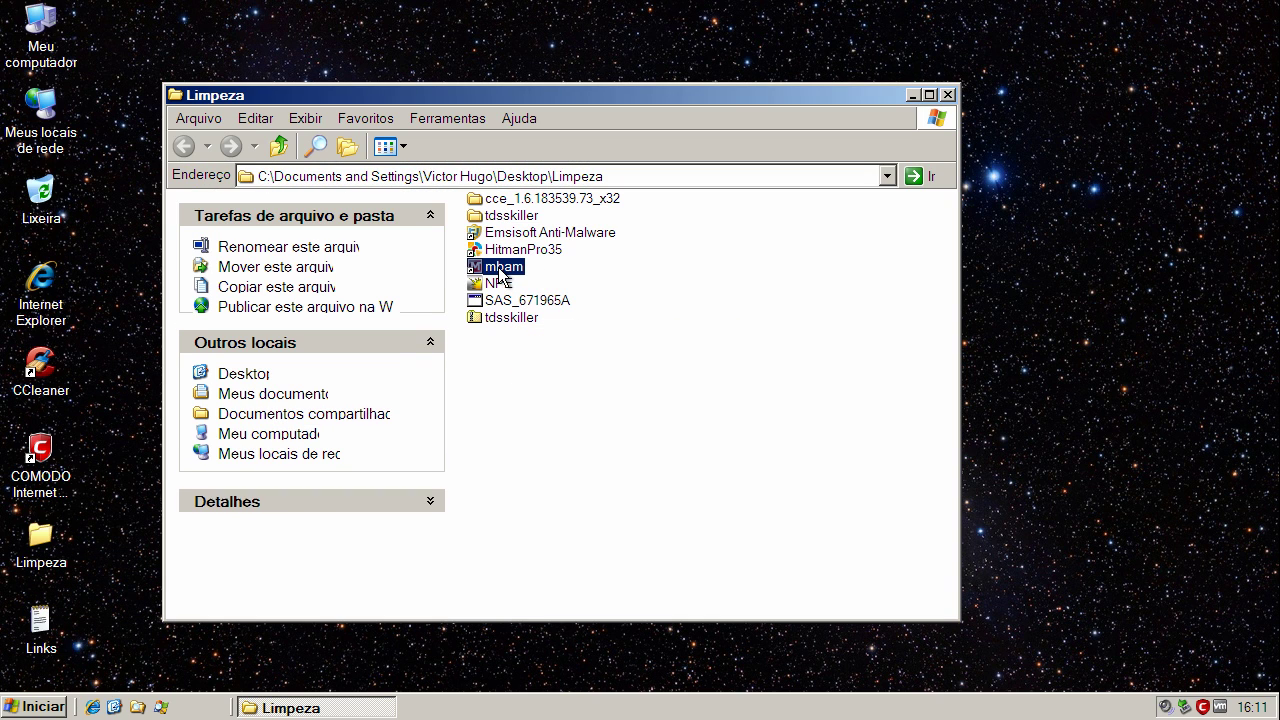
{"action": "left_click", "coordinate": [948, 94]}
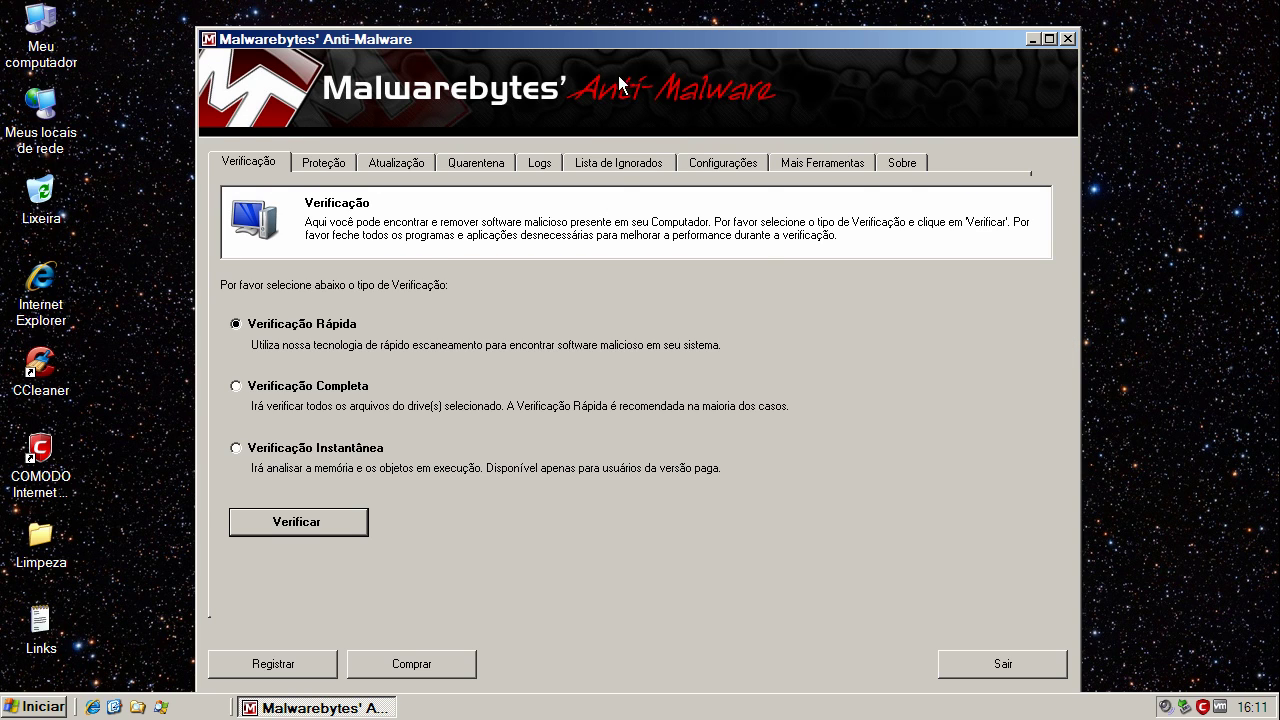
{"action": "left_click_drag", "start_coordinate": [619, 43], "coordinate": [619, 9]}
{"action": "left_click", "coordinate": [385, 128]}
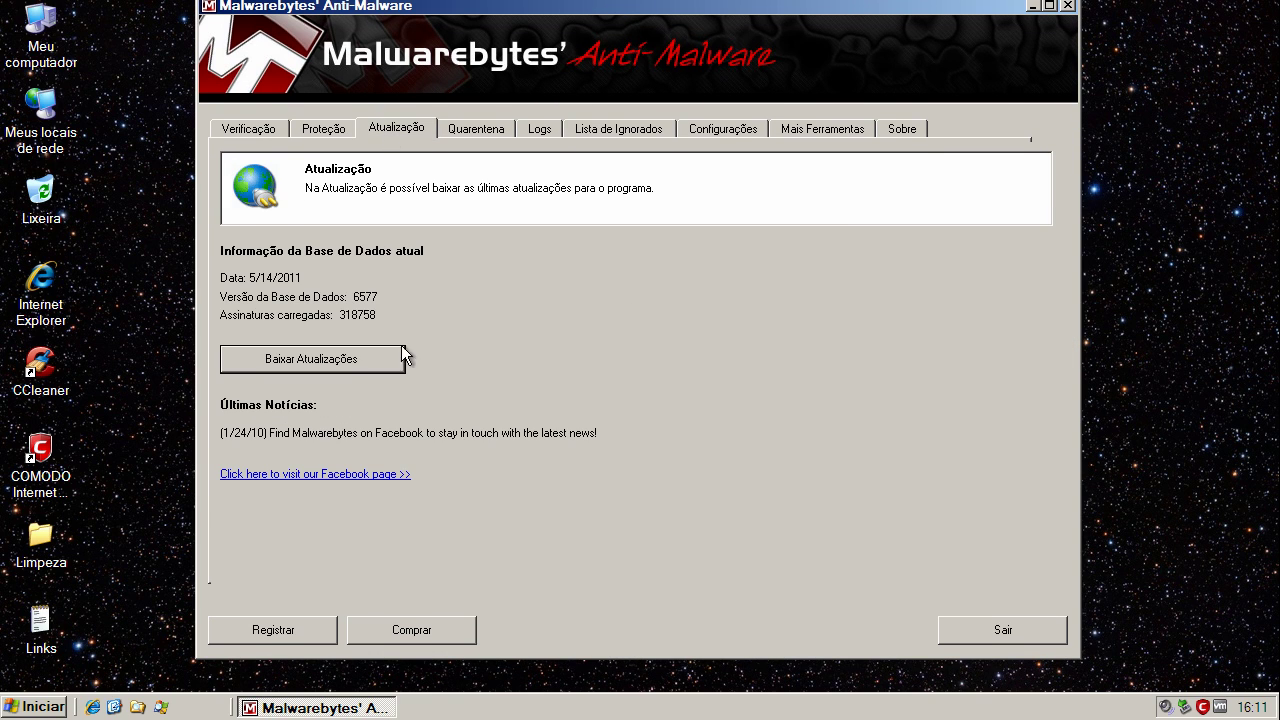
{"action": "left_click", "coordinate": [364, 356]}
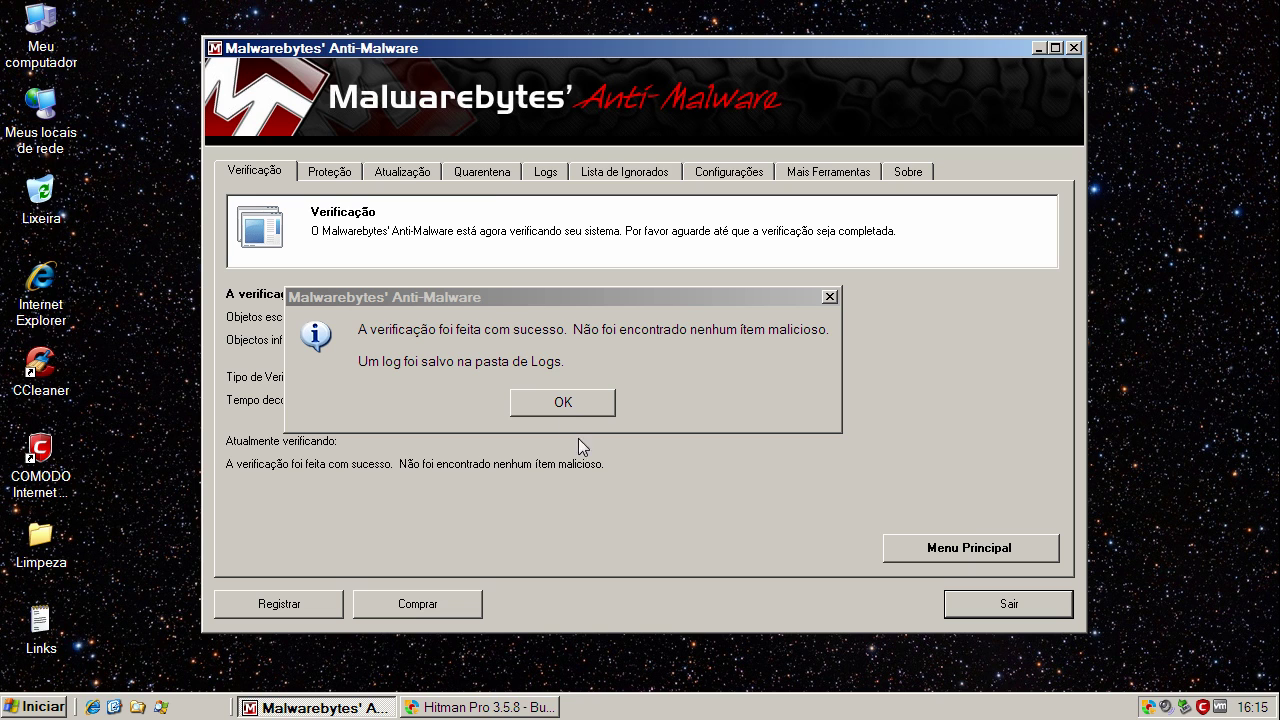
Step: Dismiss the completion message of the Malwarebytes quick scan and exit the program
{"action": "left_click", "coordinate": [571, 400]}
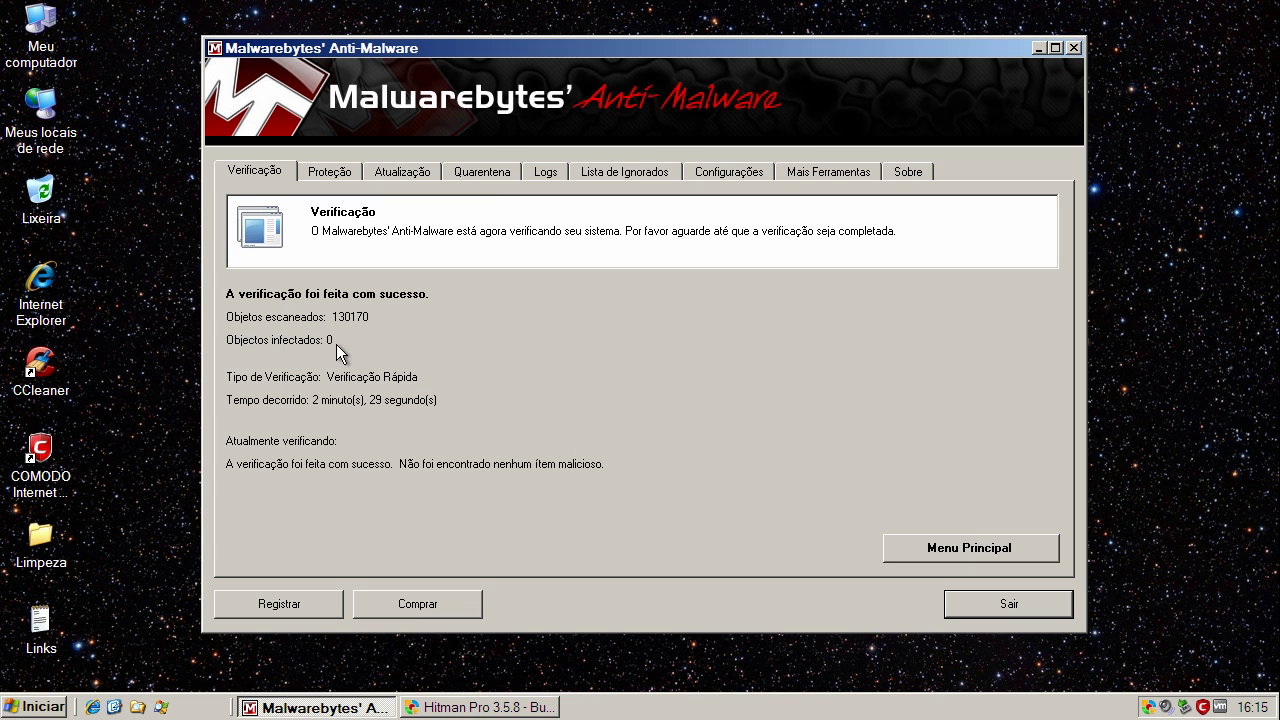
{"action": "left_click", "coordinate": [968, 605]}
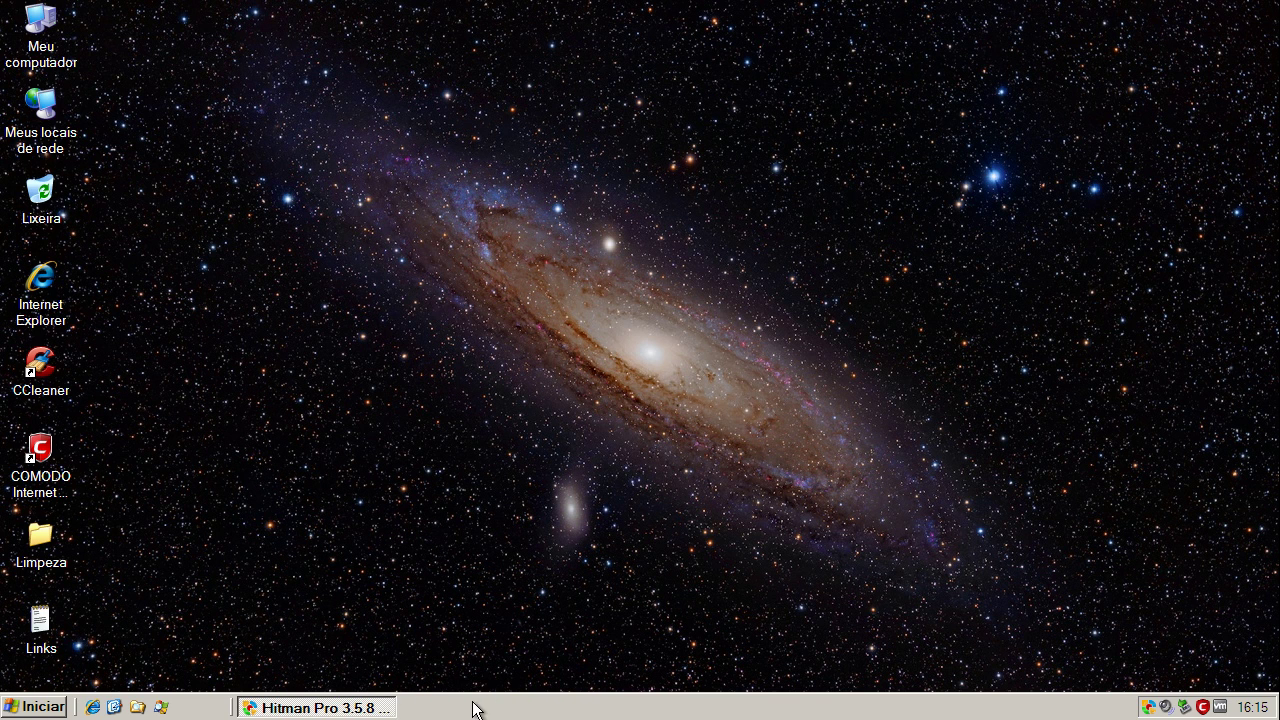
Step: Switch to Hitman Pro 3.5.8, run its malware scan and close the program
{"action": "left_click", "coordinate": [345, 706]}
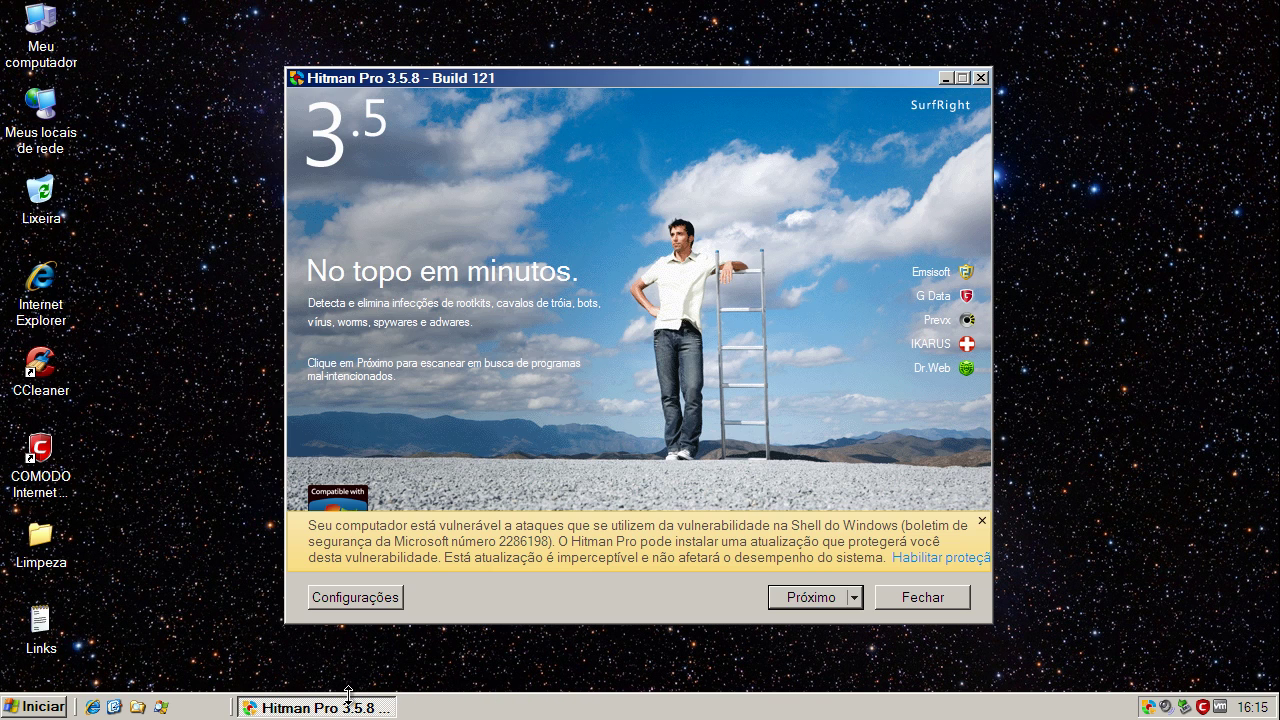
{"action": "left_click", "coordinate": [816, 597]}
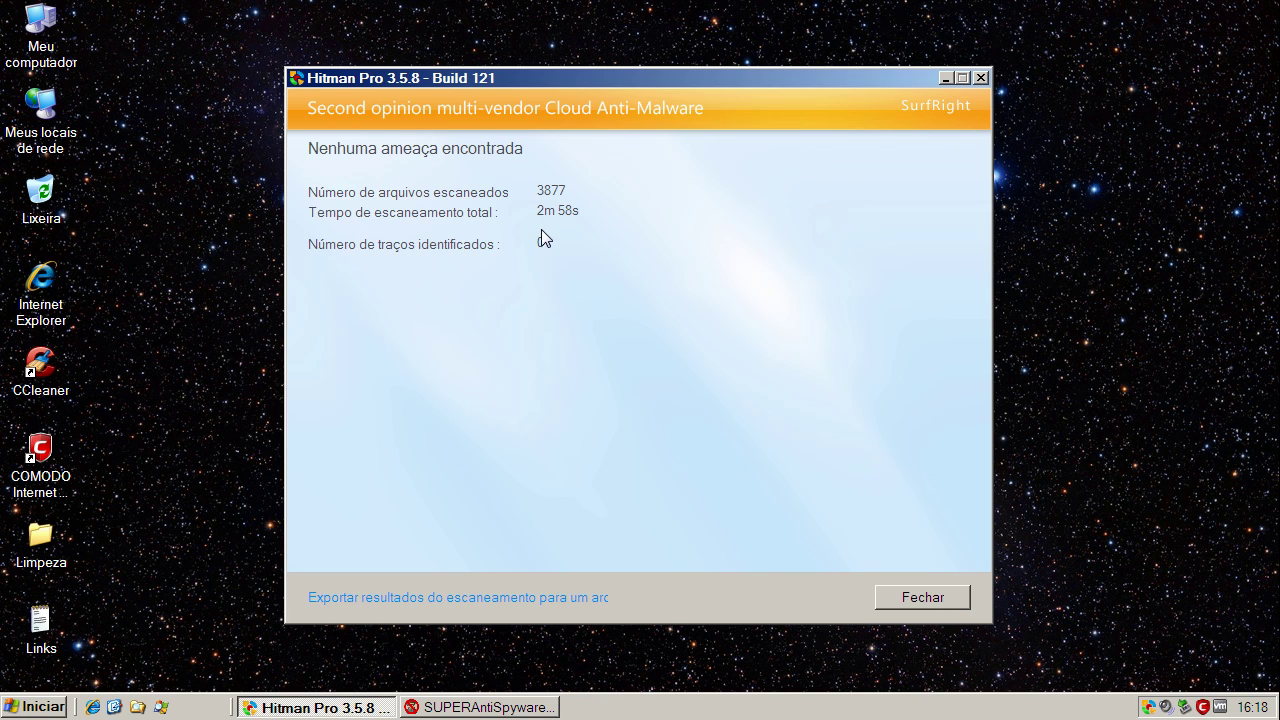
{"action": "left_click", "coordinate": [956, 594]}
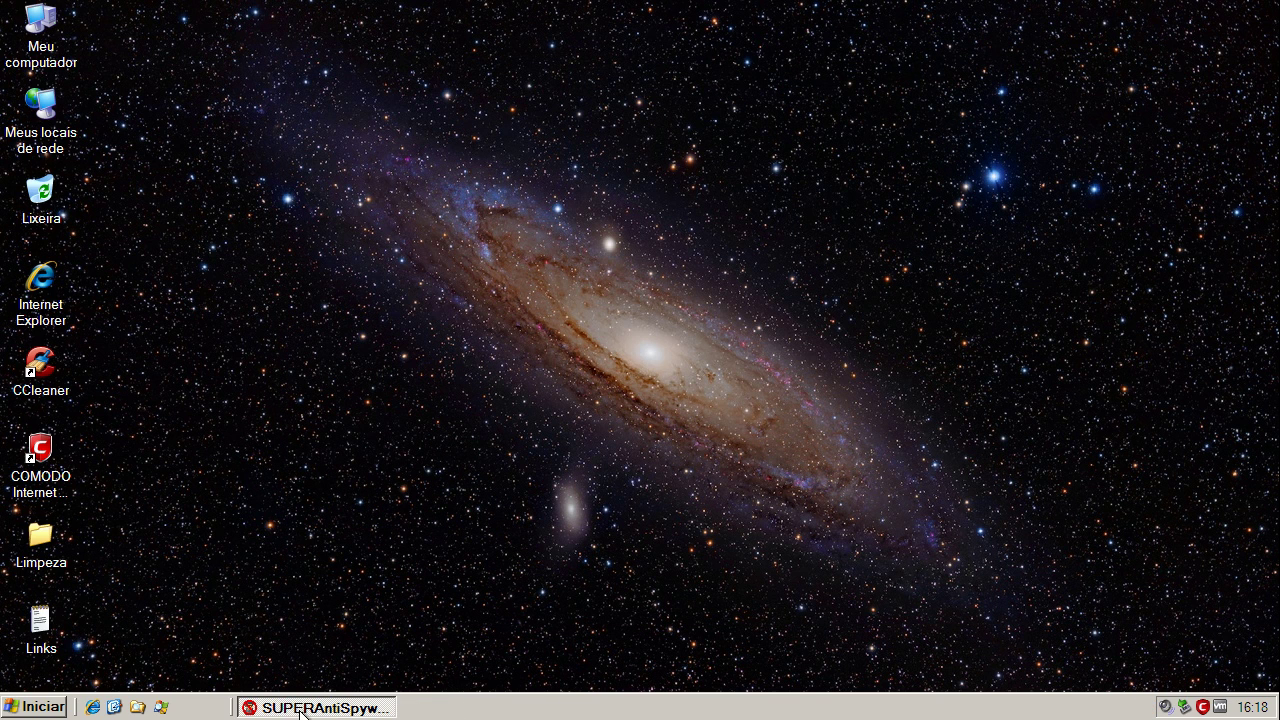
Step: Switch to SUPERAntiSpyware, run a quick scan (Escaneamento Rápido) of drive C:, dismiss the completion message and close the program
{"action": "left_click", "coordinate": [300, 710]}
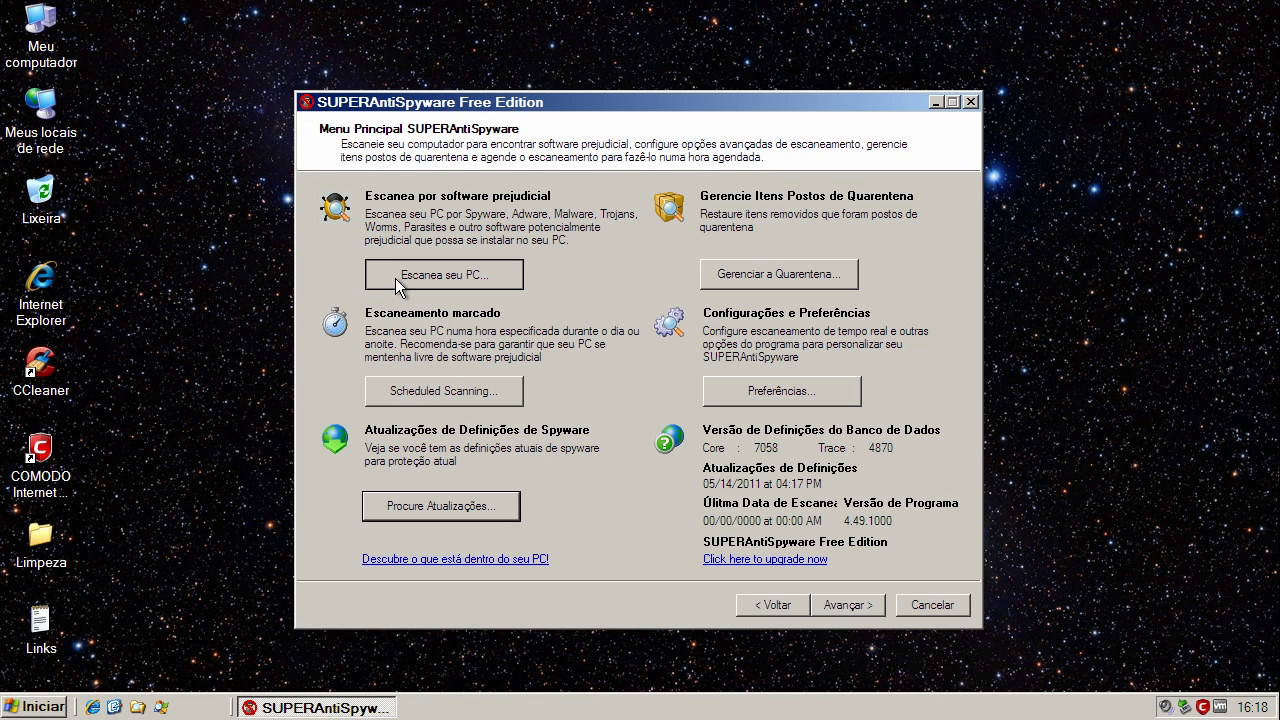
{"action": "left_click", "coordinate": [395, 277]}
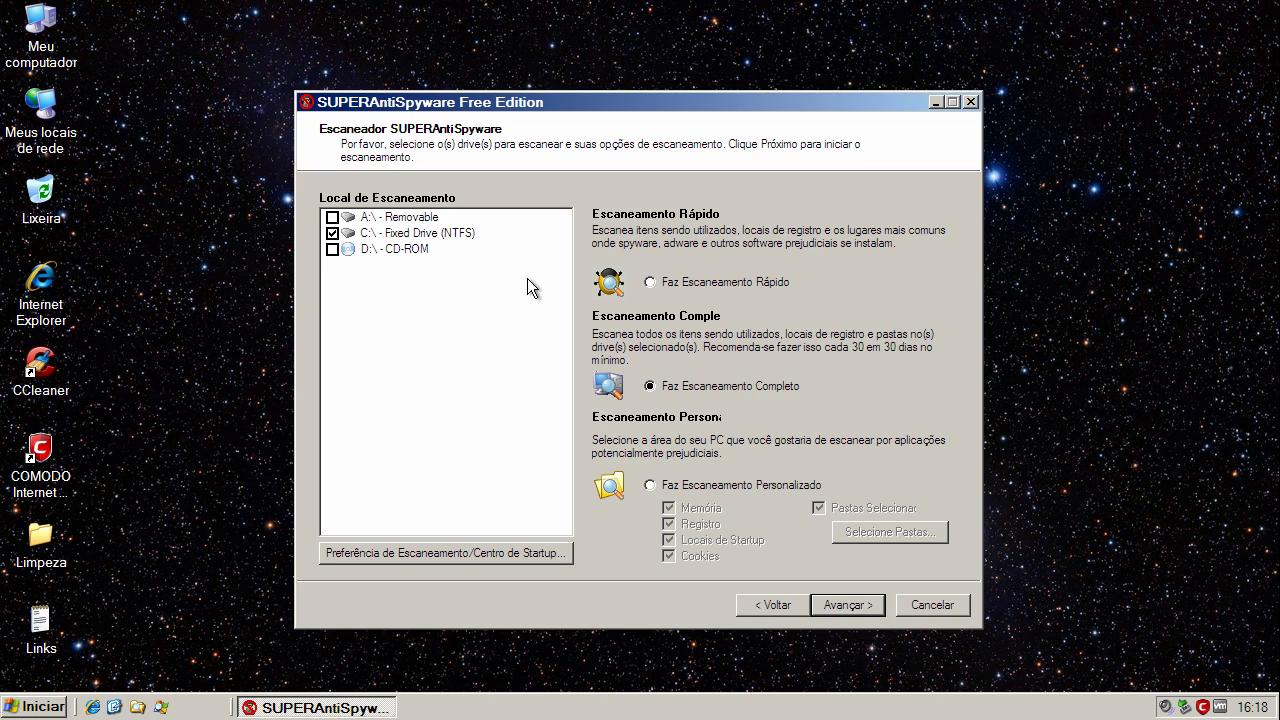
{"action": "left_click", "coordinate": [651, 283]}
{"action": "left_click", "coordinate": [868, 612]}
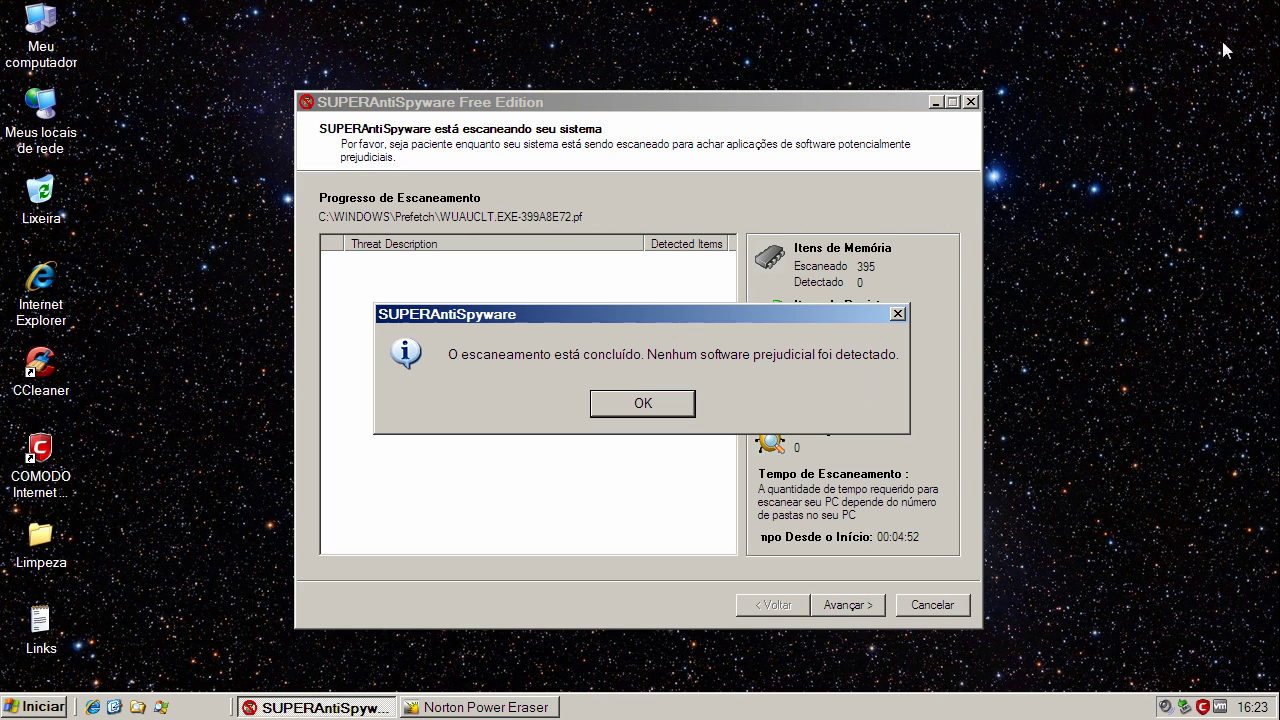
{"action": "left_click", "coordinate": [636, 401]}
{"action": "left_click", "coordinate": [928, 606]}
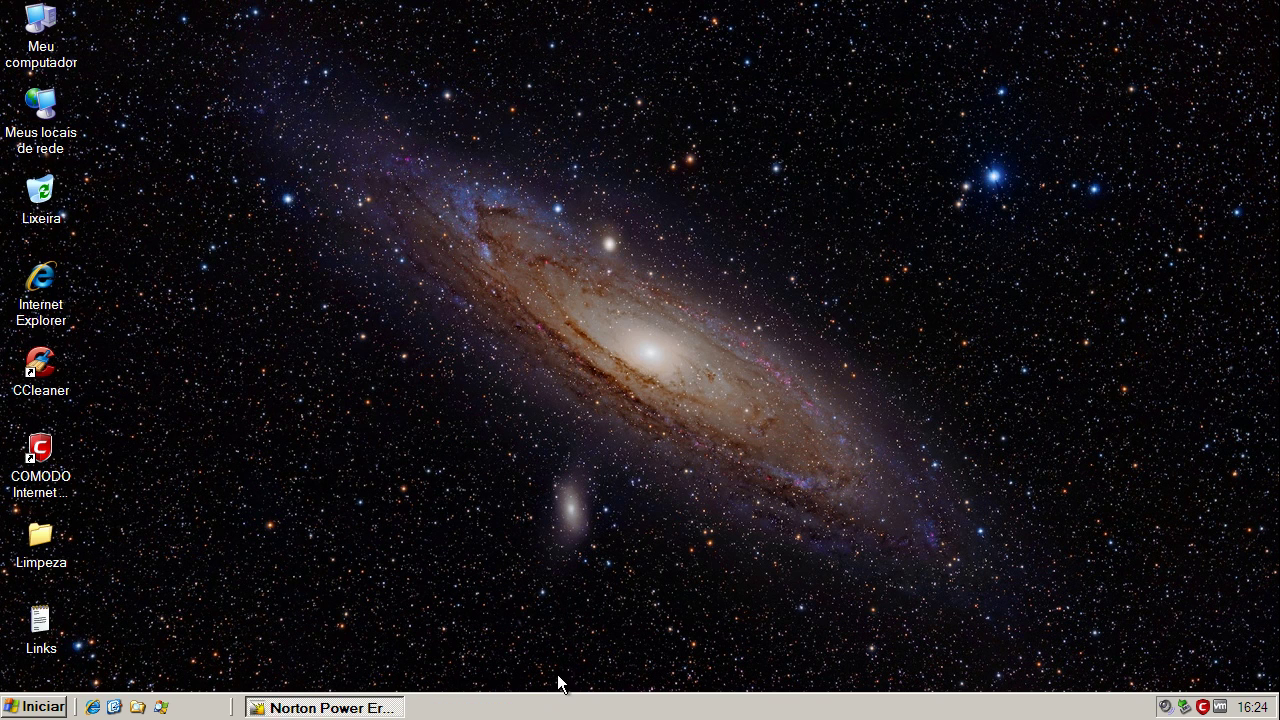
Step: Switch to Norton Power Eraser, acknowledge its completed scan and close the program
{"action": "left_click", "coordinate": [323, 707]}
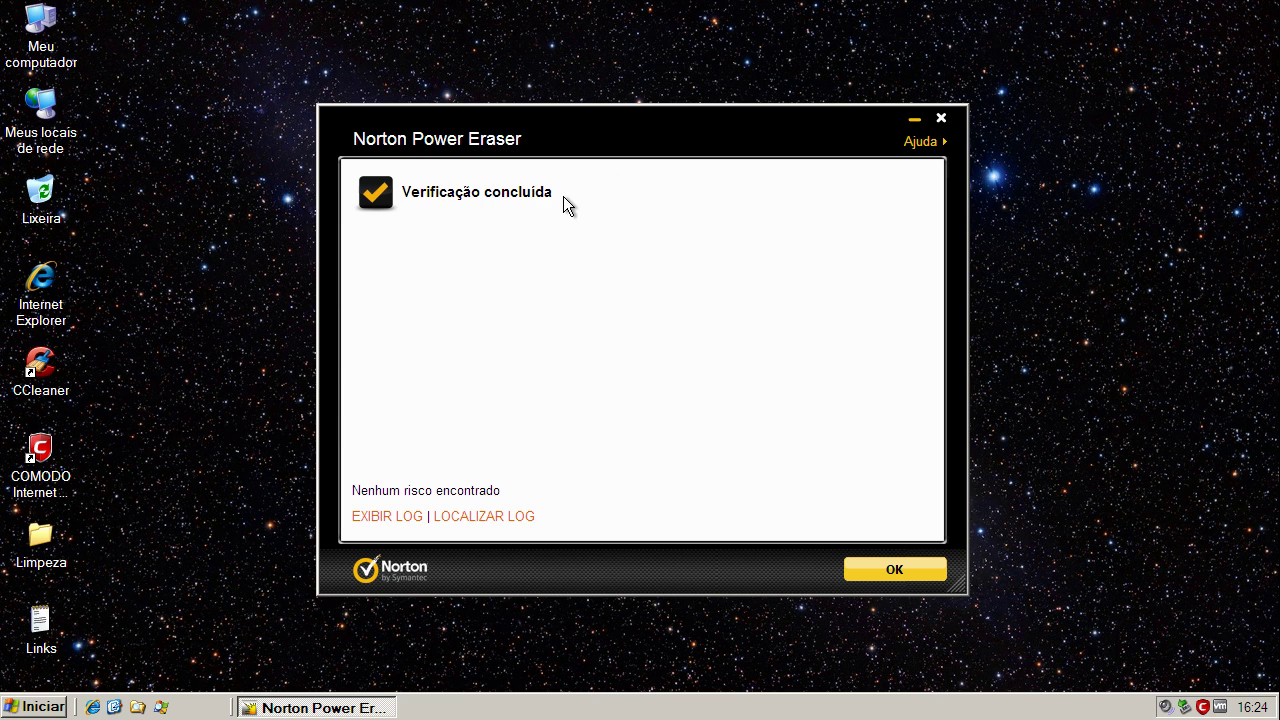
{"action": "left_click", "coordinate": [894, 569]}
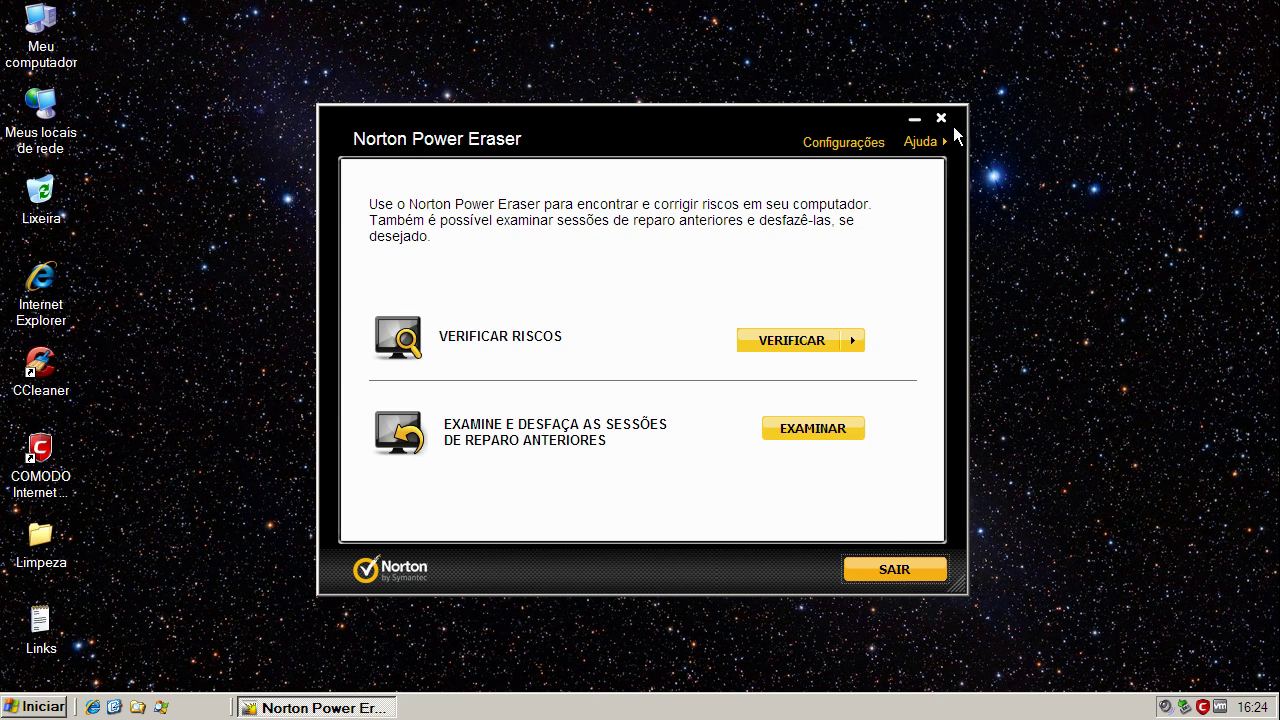
{"action": "left_click", "coordinate": [941, 119]}
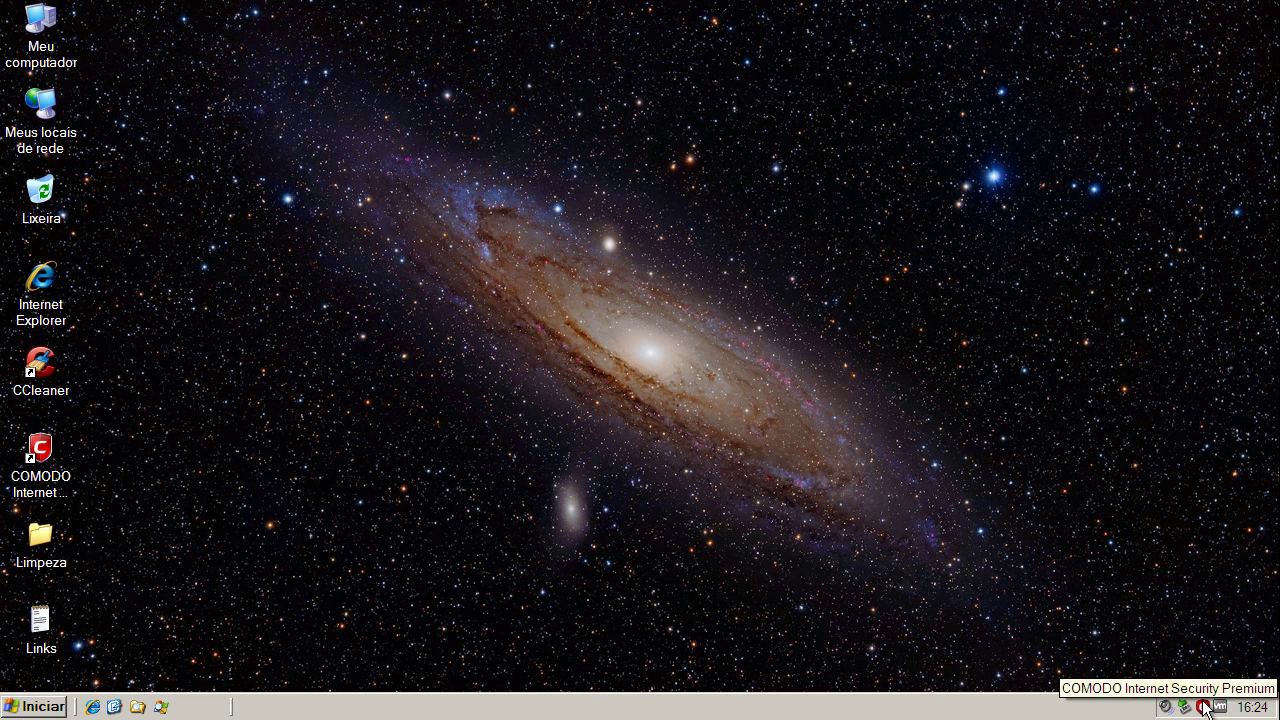
Step: Open Comodo Internet Security and view its product and virus signature database versions in the Sobre information
{"action": "double_click", "coordinate": [1204, 707]}
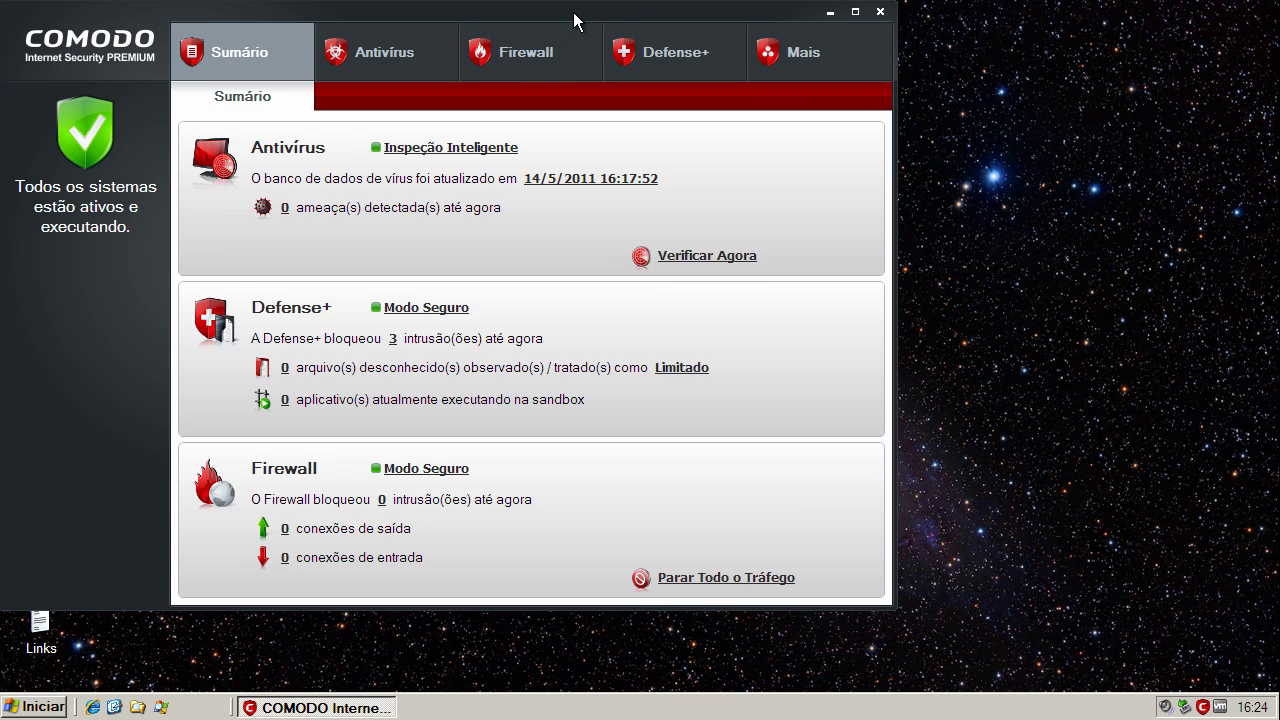
{"action": "mouse_move", "coordinate": [575, 20]}
{"action": "left_mouse_down"}
{"action": "mouse_move", "coordinate": [697, 69]}
{"action": "mouse_move", "coordinate": [767, 46]}
{"action": "left_mouse_up"}
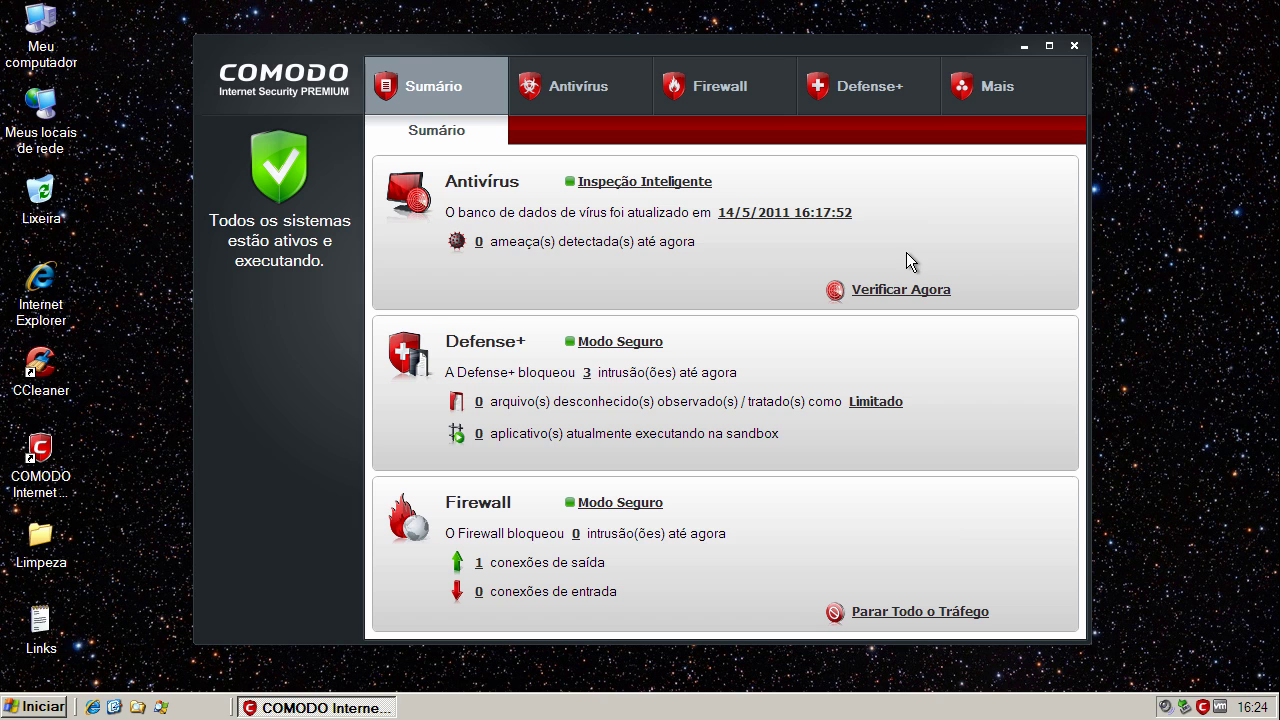
{"action": "left_click", "coordinate": [994, 93]}
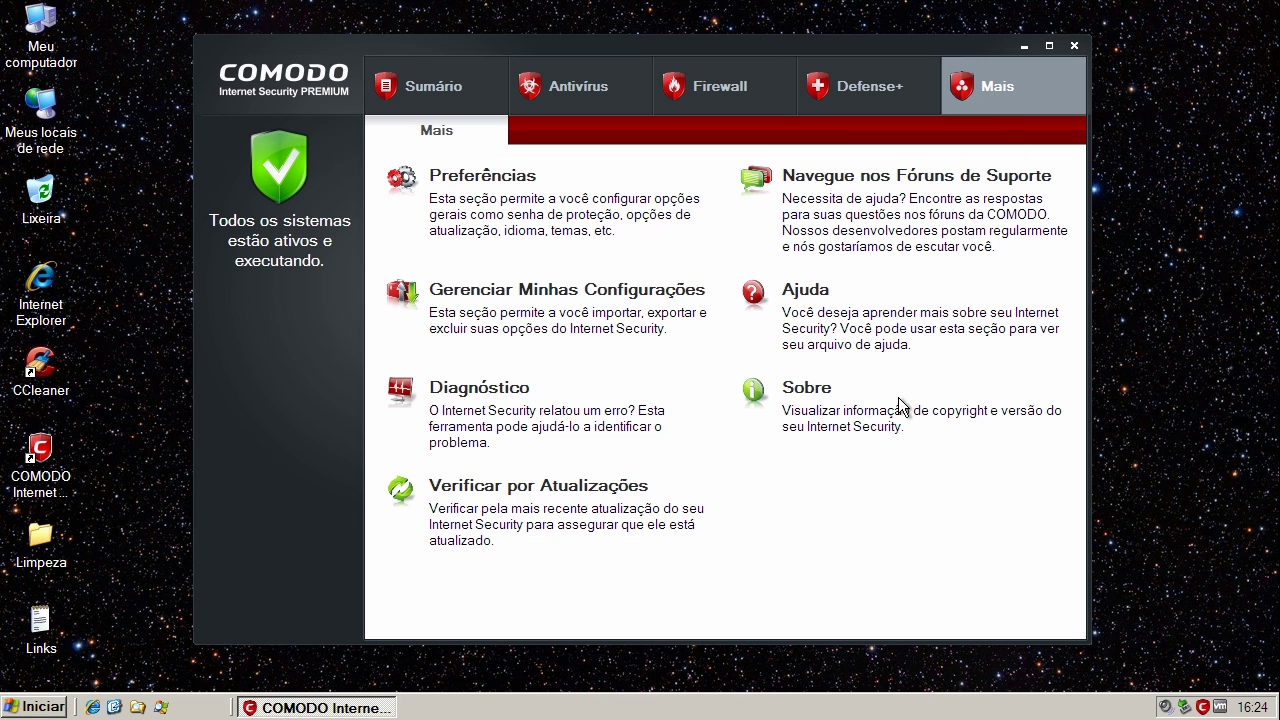
{"action": "left_click", "coordinate": [795, 396]}
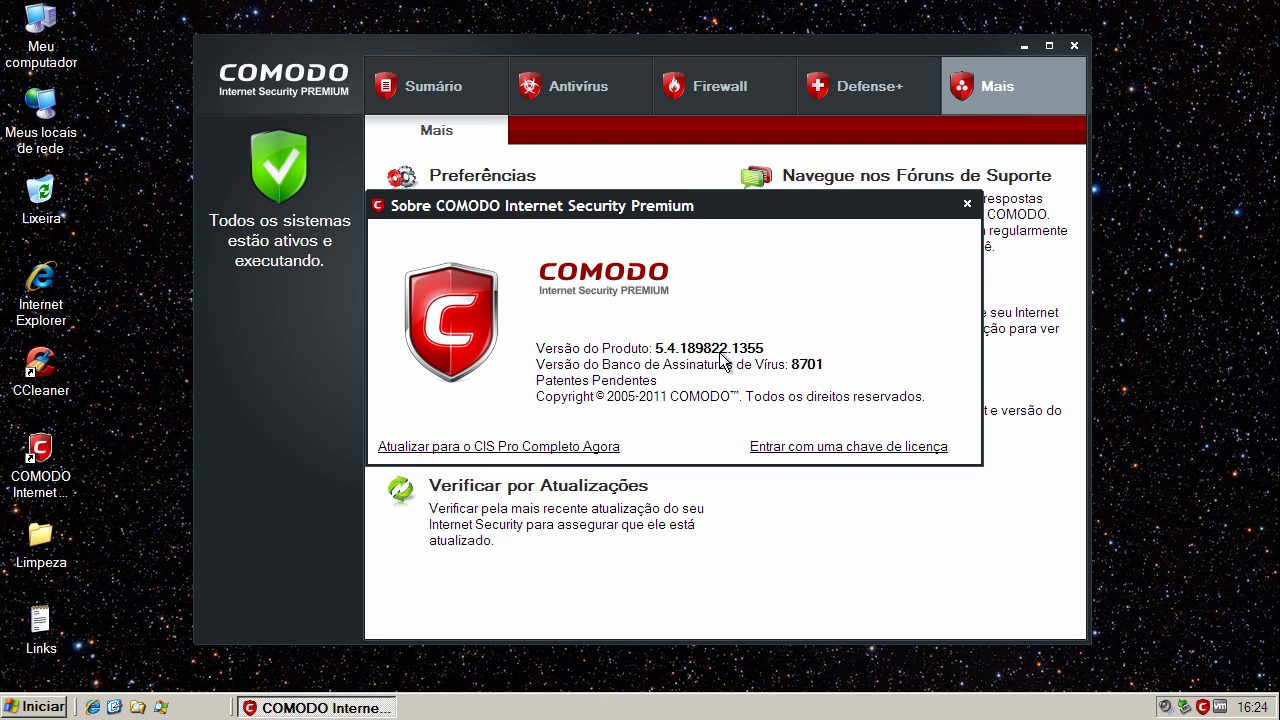